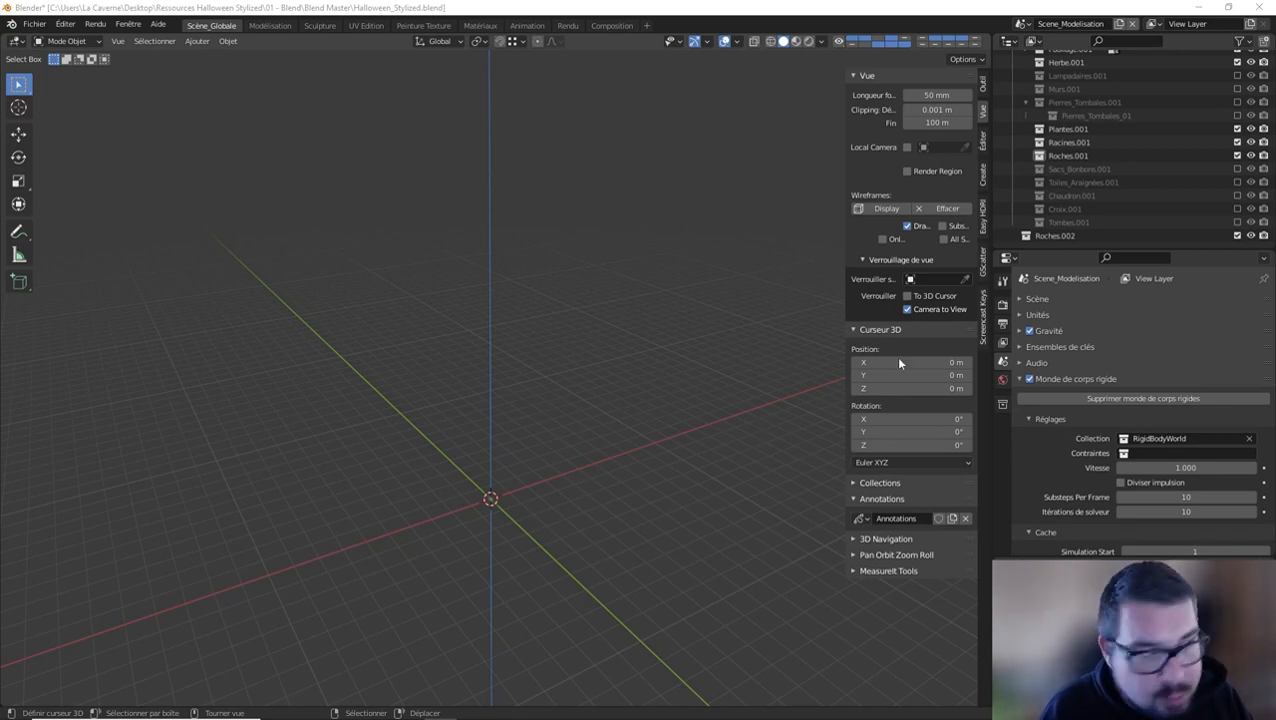
Delete the Roches.002 collection and add a plane mesh inside the Roches.001 collection
click(1065, 235)
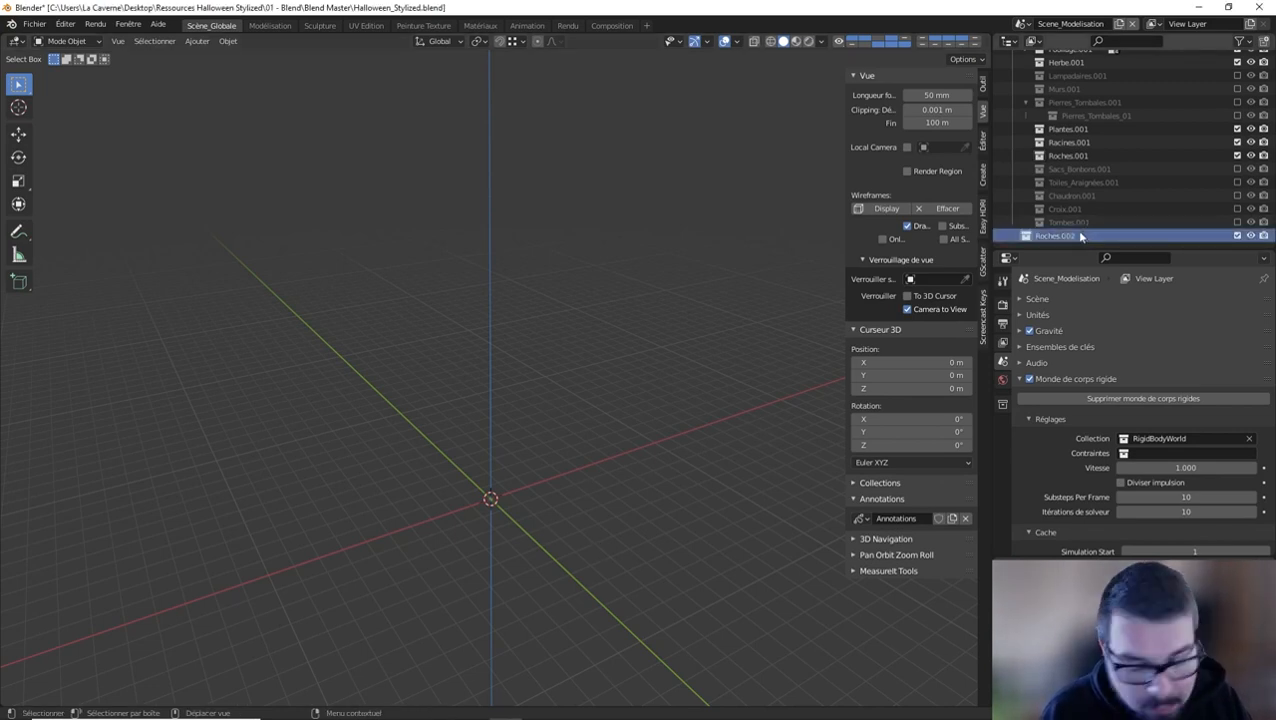
key(Delete)
click(1073, 170)
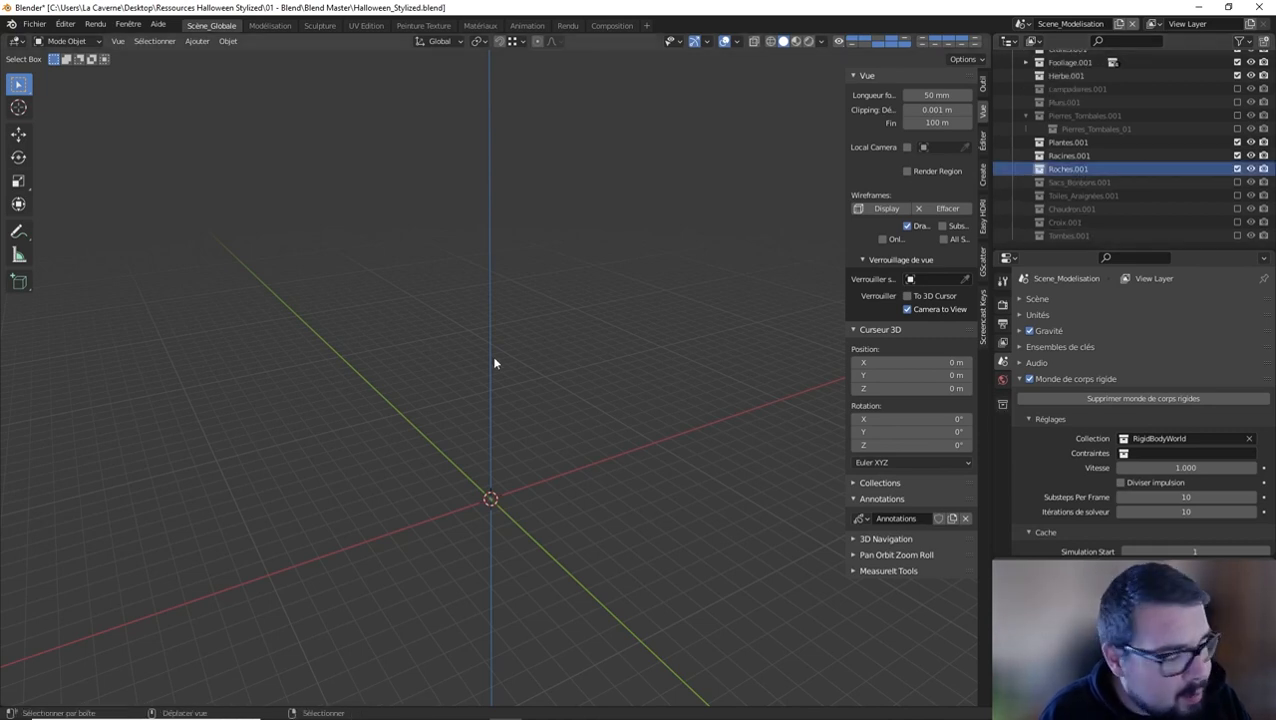
key(shift+a)
mouse_move(530, 365)
click(602, 361)
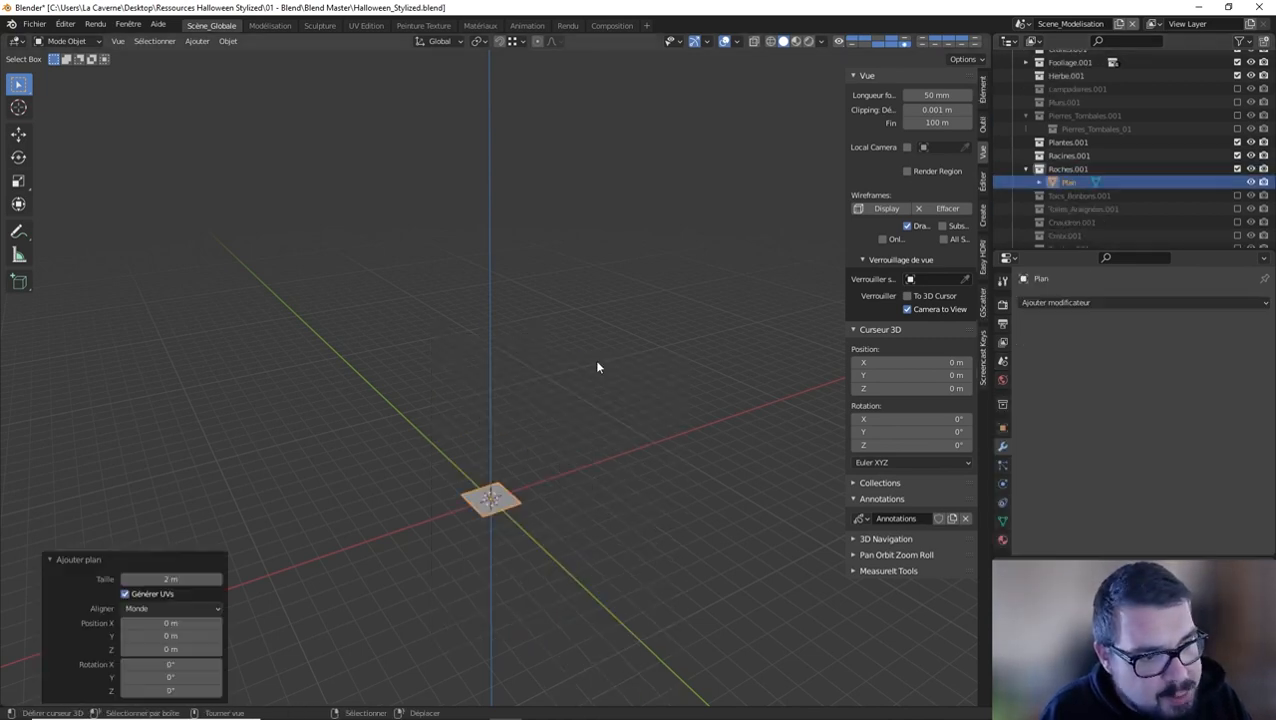
Scale the plane by 5, apply its scale and set its origin to its geometry
text(s5)
key(Return)
key(q)
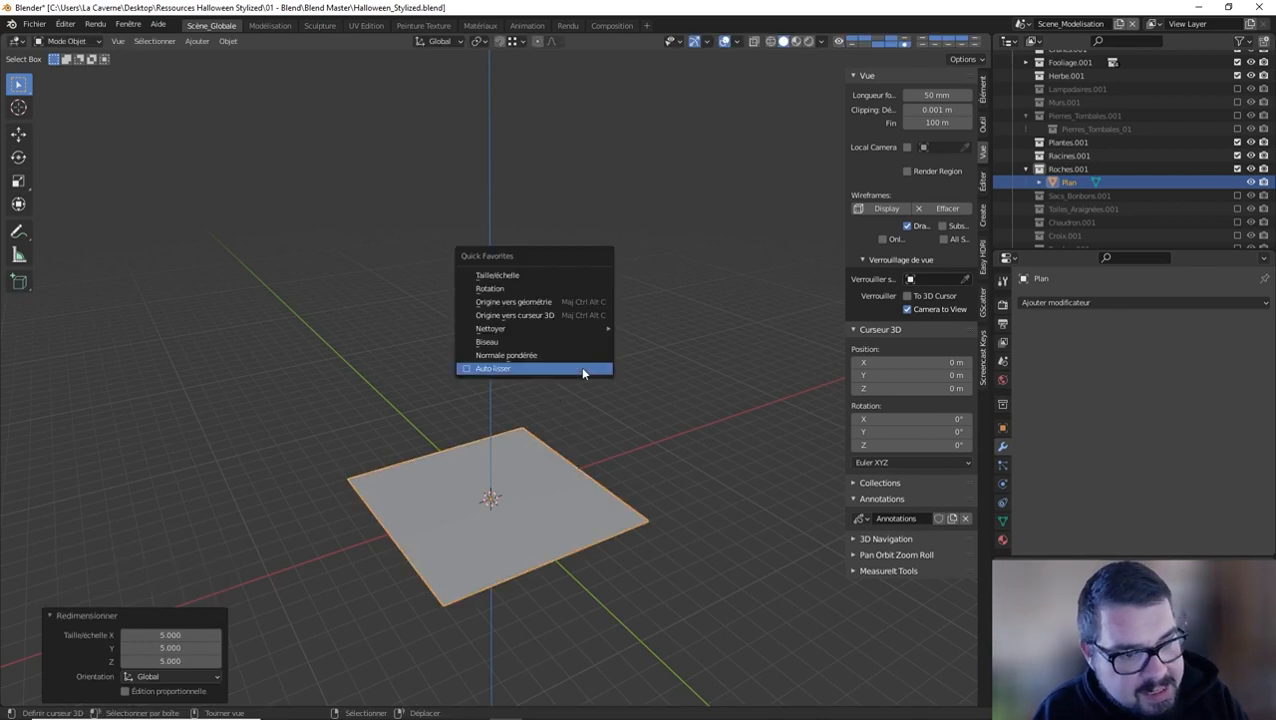
click(541, 274)
key(q)
click(509, 292)
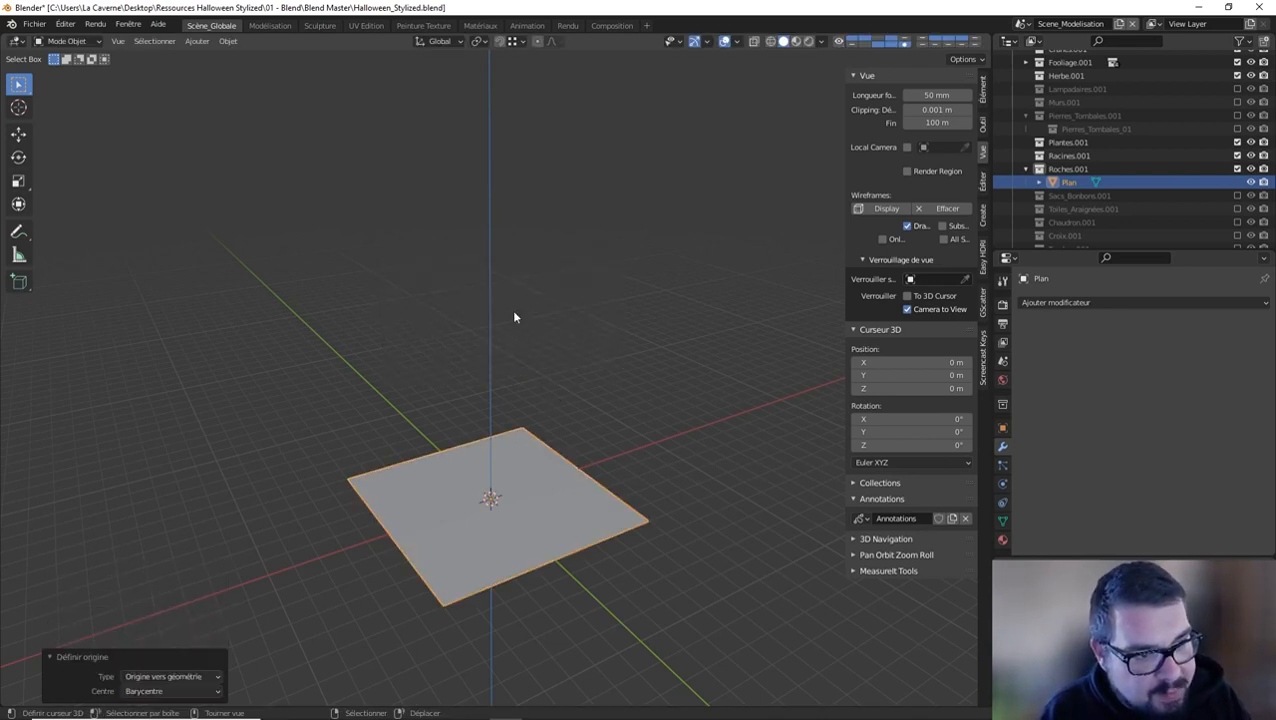
Add a cube mesh at the plane's centre and move it 10 m up along Z
middle_drag(511, 309, 498, 441)
key(shift+a)
mouse_move(500, 448)
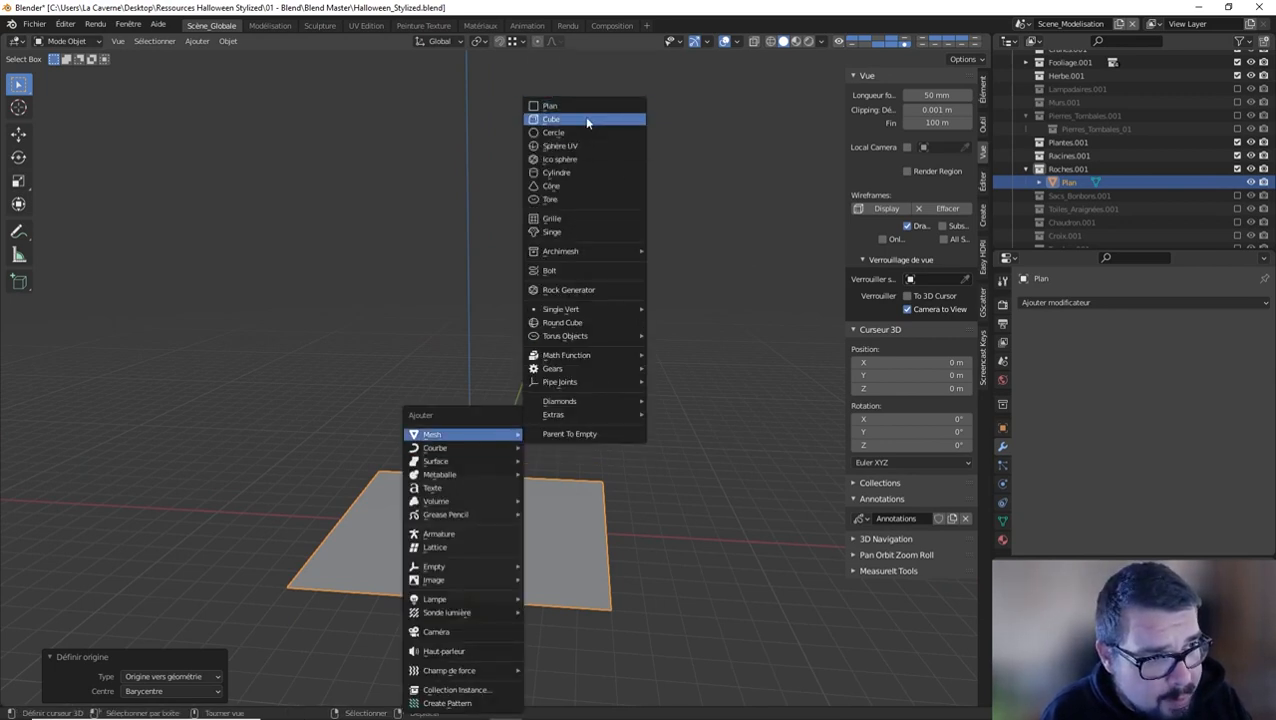
click(586, 119)
key(g)
text(z)
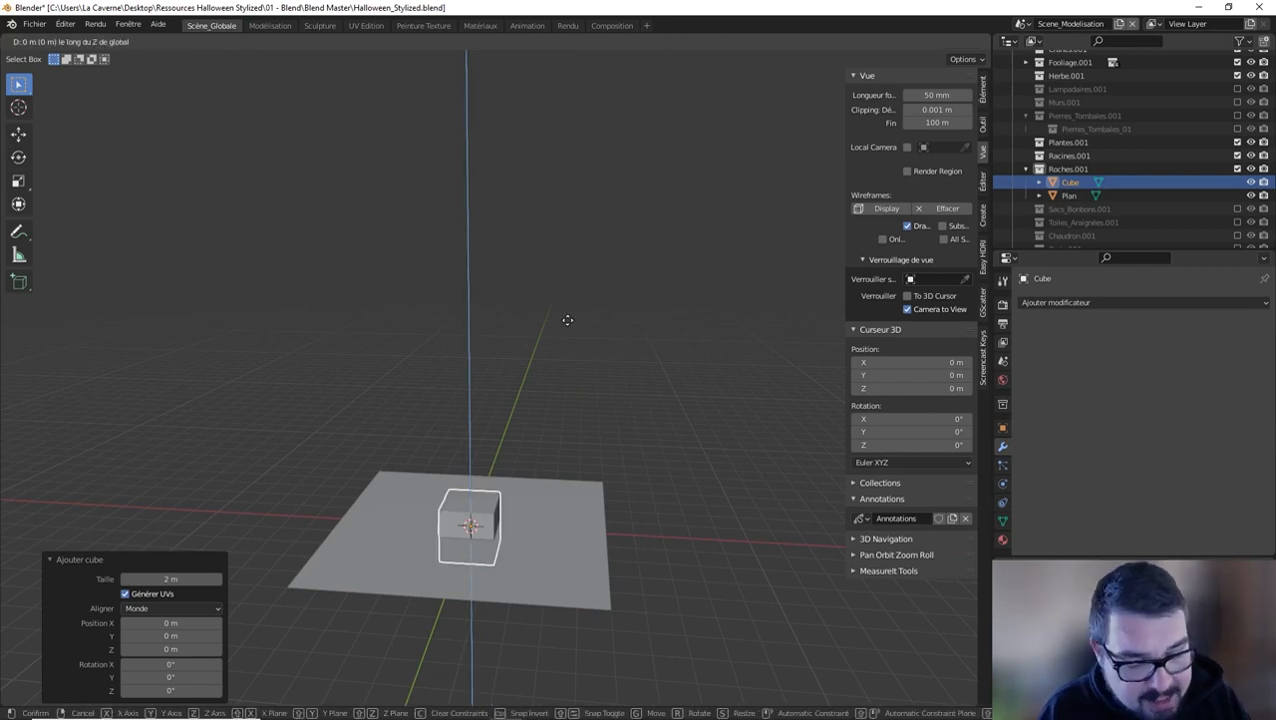
text(10)
key(Return)
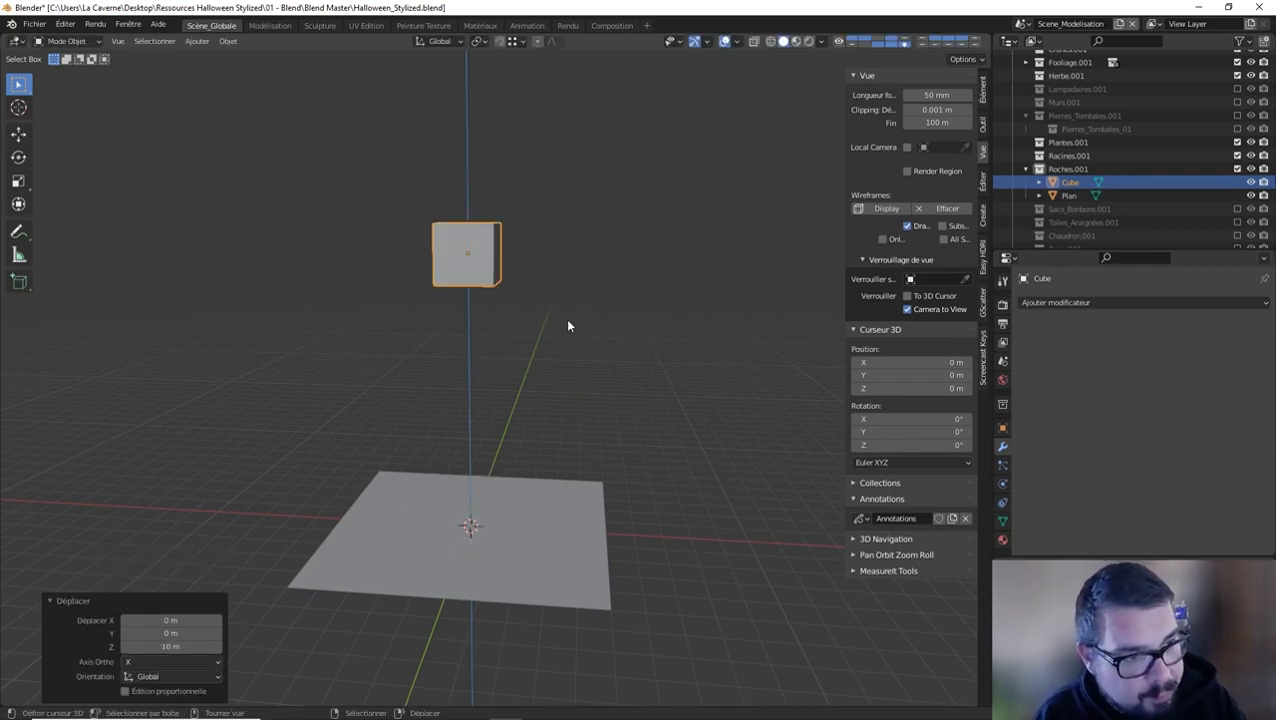
Draw annotation strokes crossing the cube in many directions from the front, extending past its edges, as a fracture guide
key(KP_1)
shift+middle_drag(567, 325, 541, 373)
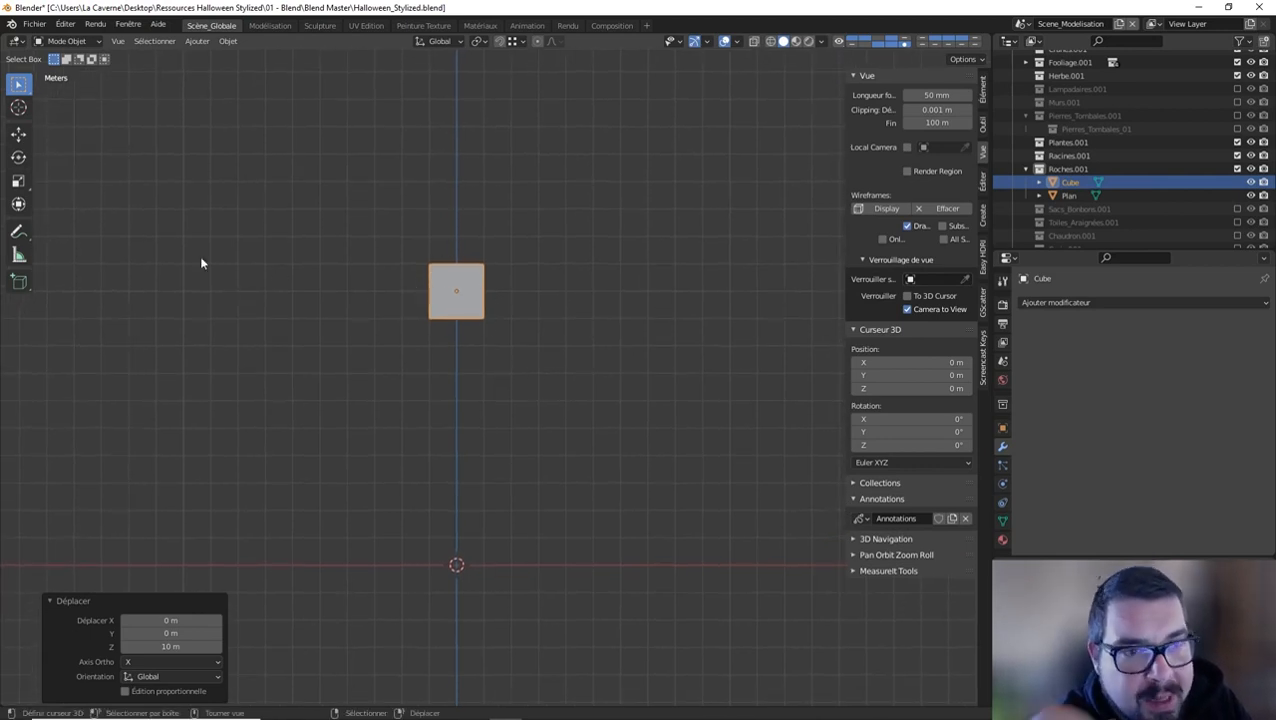
click(19, 233)
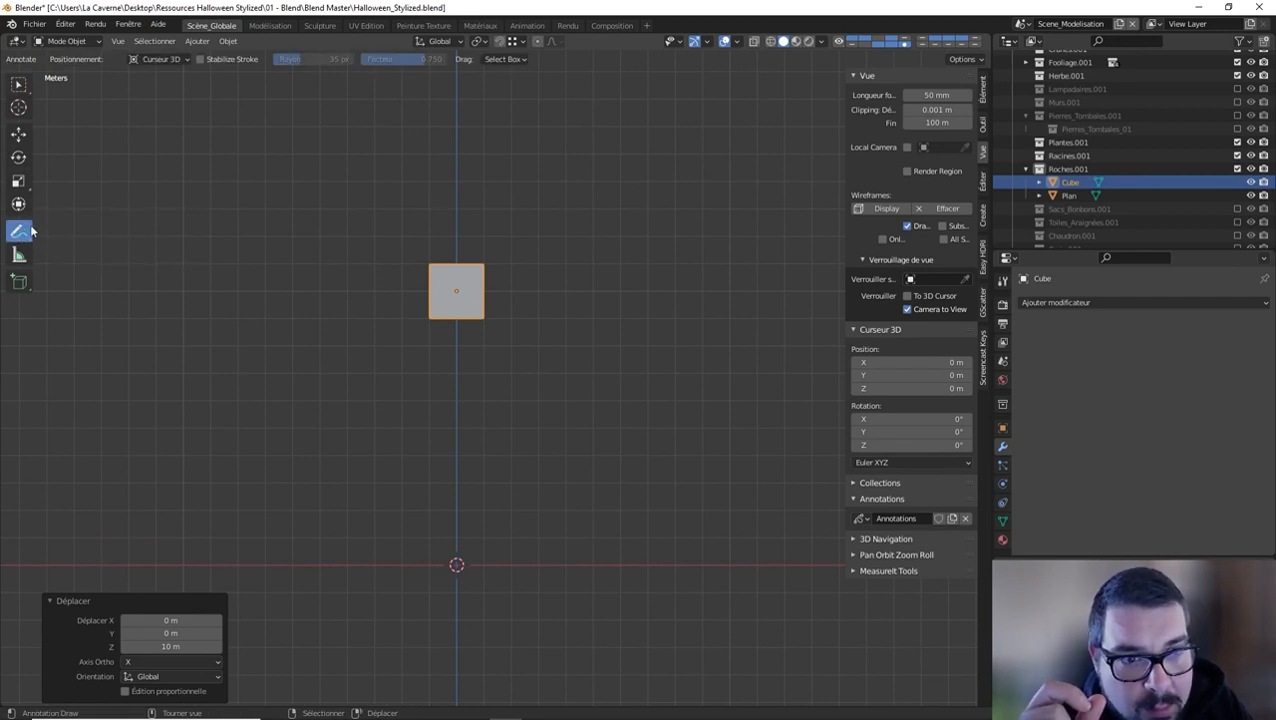
drag(456, 215, 464, 350)
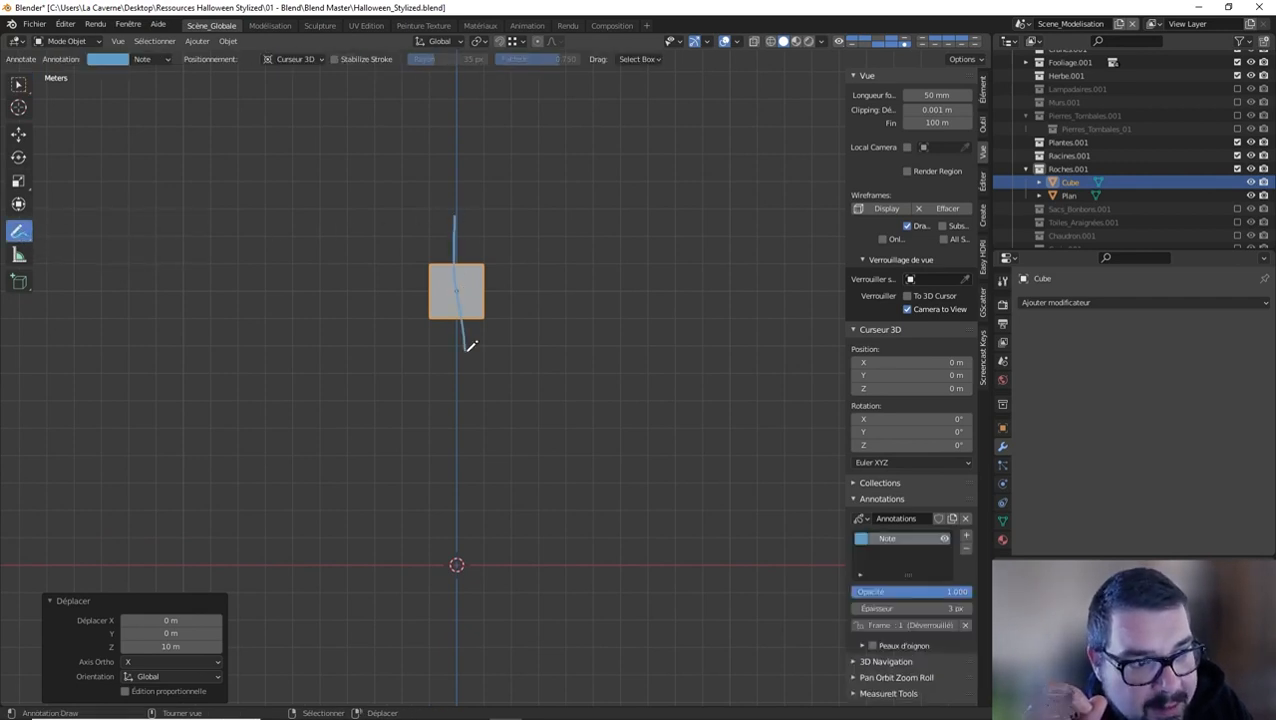
drag(357, 294, 580, 283)
drag(505, 243, 484, 264)
drag(428, 311, 391, 340)
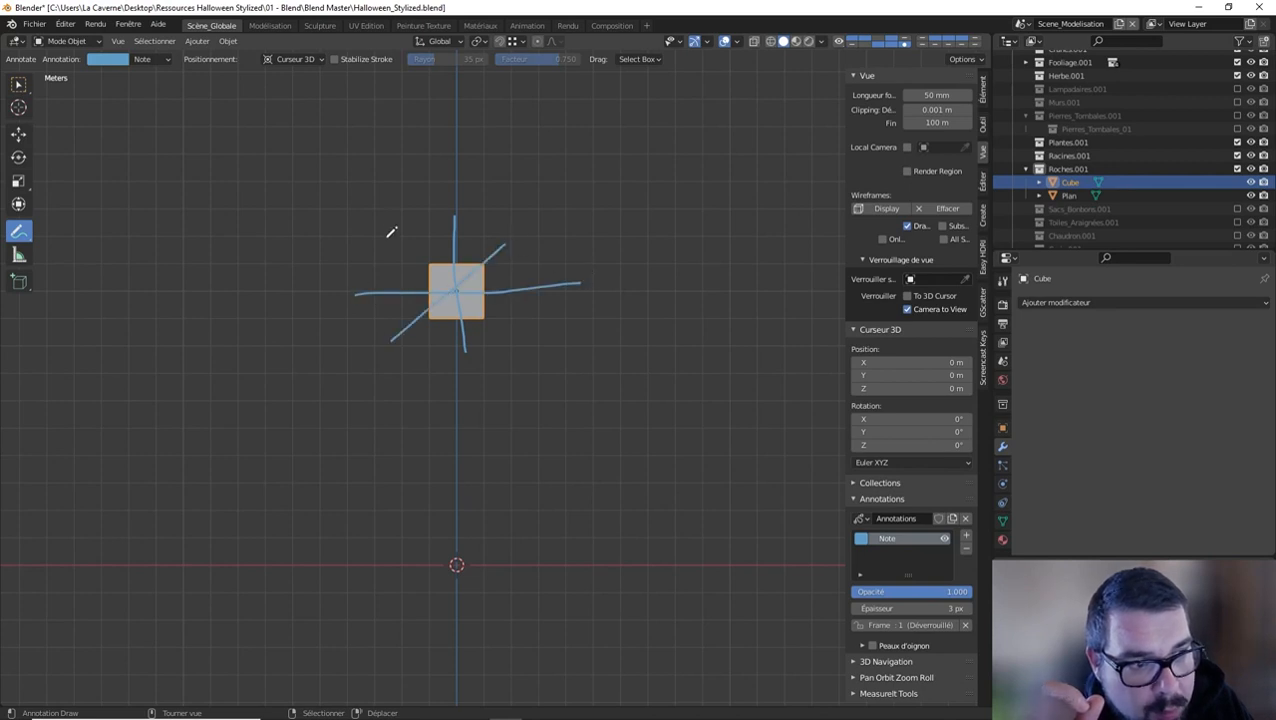
drag(385, 230, 440, 263)
drag(485, 296, 546, 349)
mouse_move(476, 214)
mouse_down()
mouse_move(530, 294)
mouse_move(566, 284)
mouse_move(497, 350)
mouse_up()
mouse_move(388, 273)
mouse_down()
mouse_move(431, 291)
mouse_move(446, 335)
mouse_move(465, 197)
mouse_up()
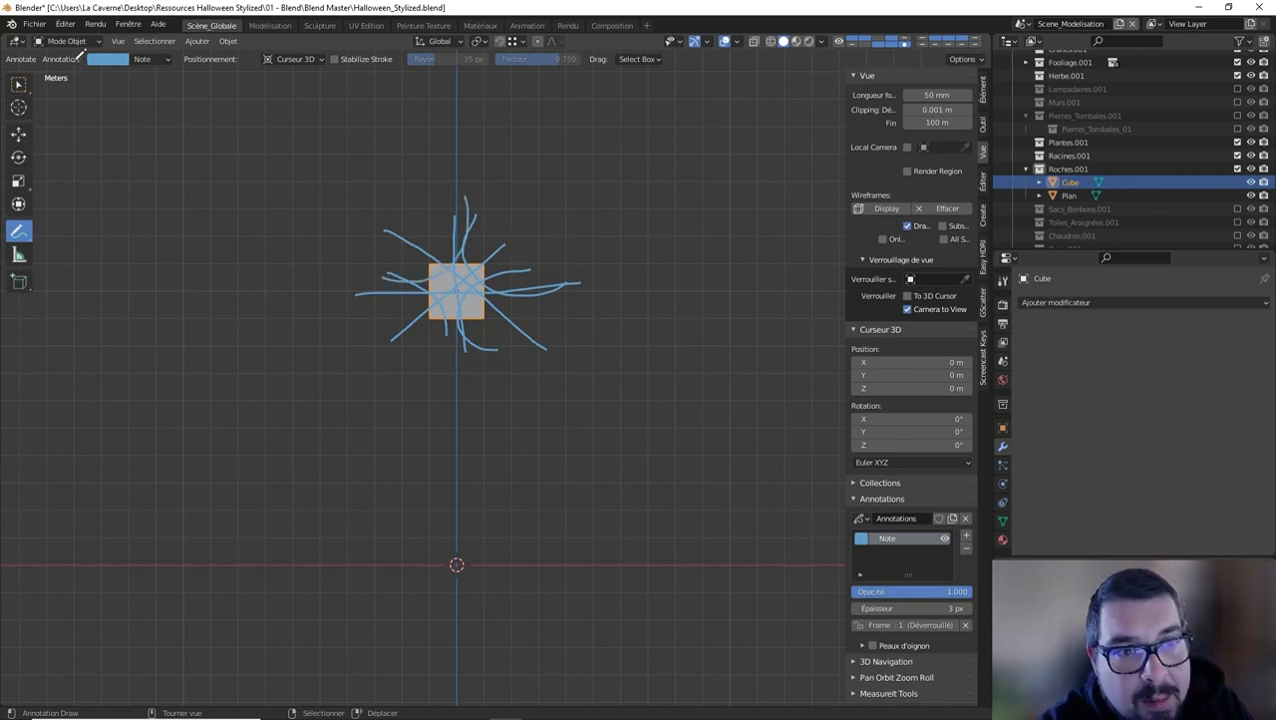
Run Cell Fracture on the cube with Annotation Pencil as the point source
click(229, 41)
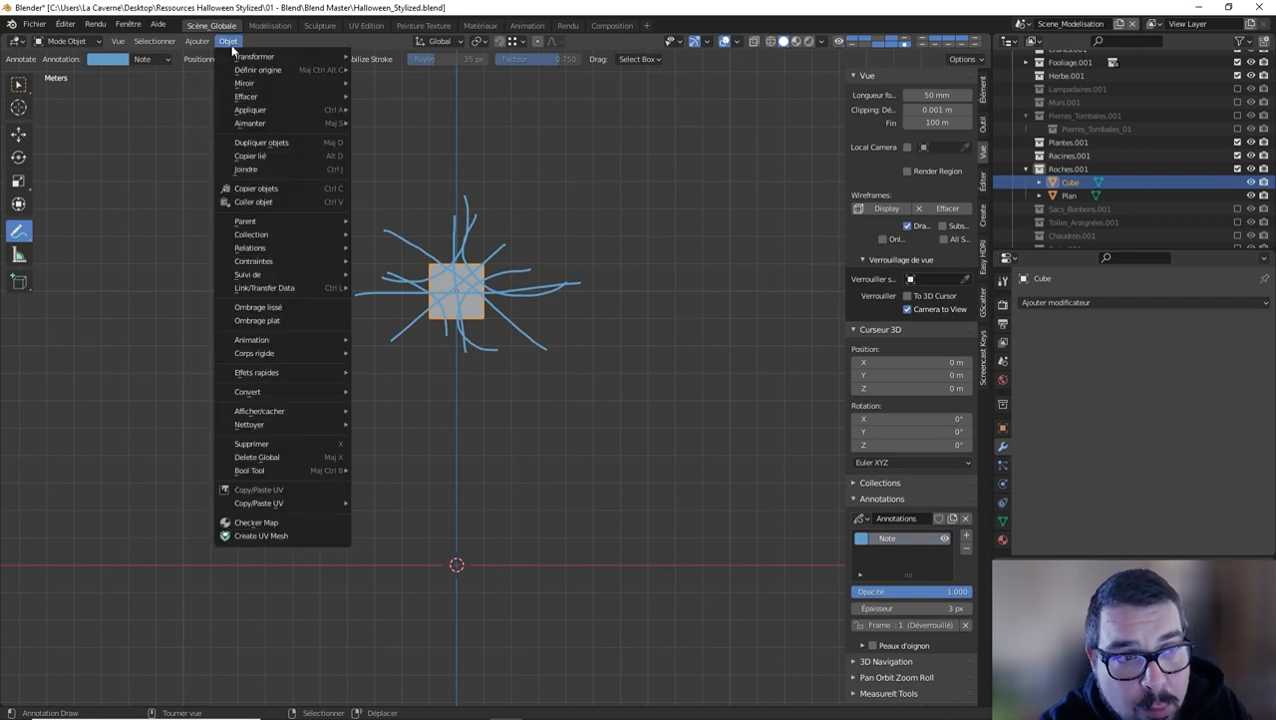
mouse_move(299, 373)
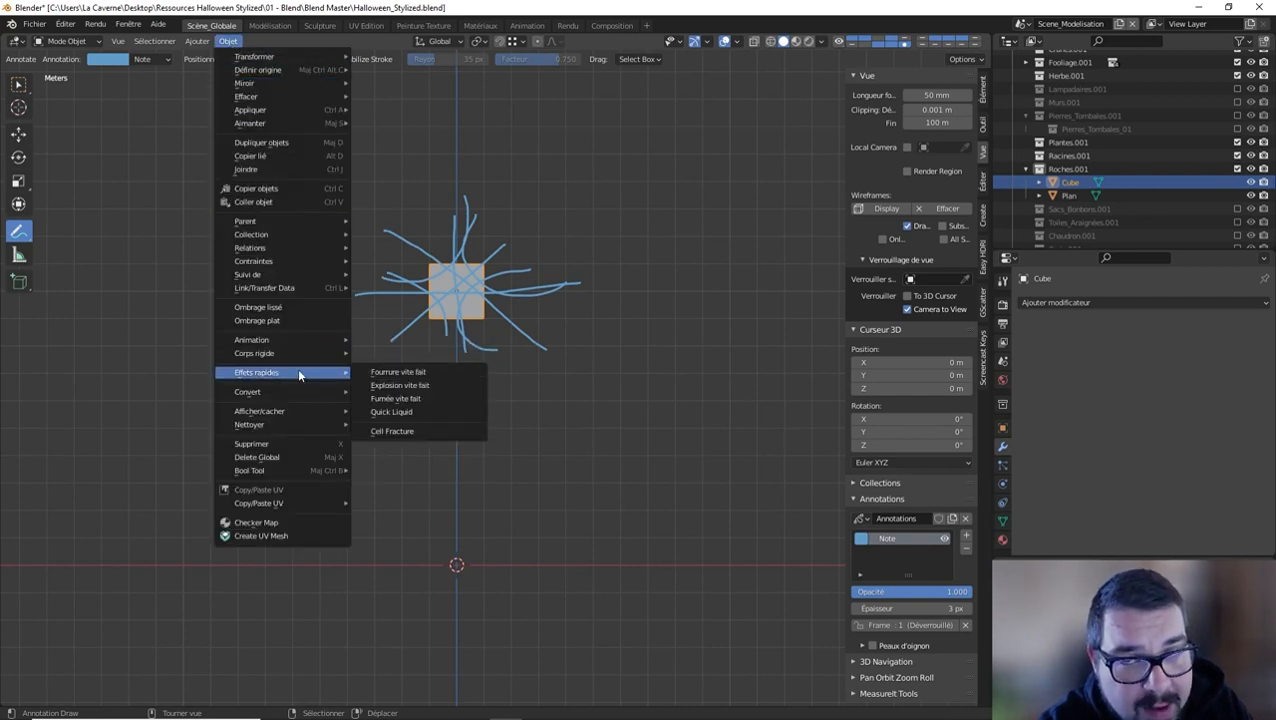
click(437, 431)
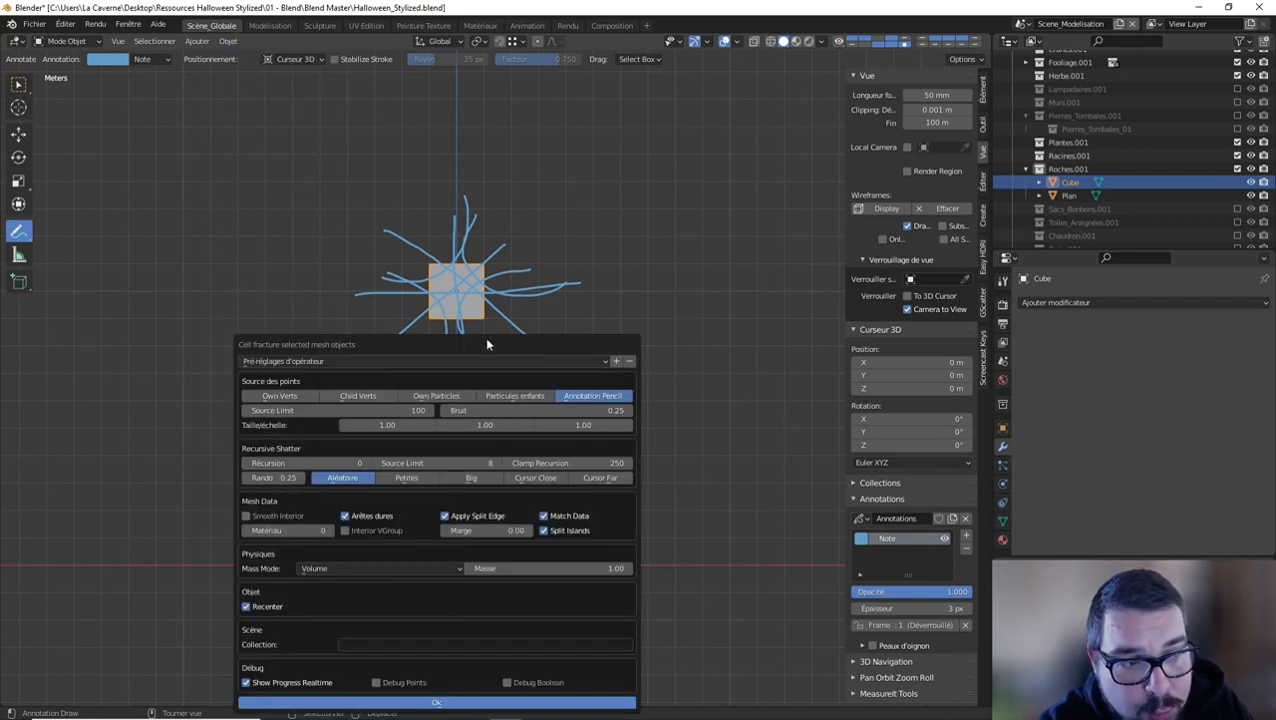
drag(484, 340, 259, 219)
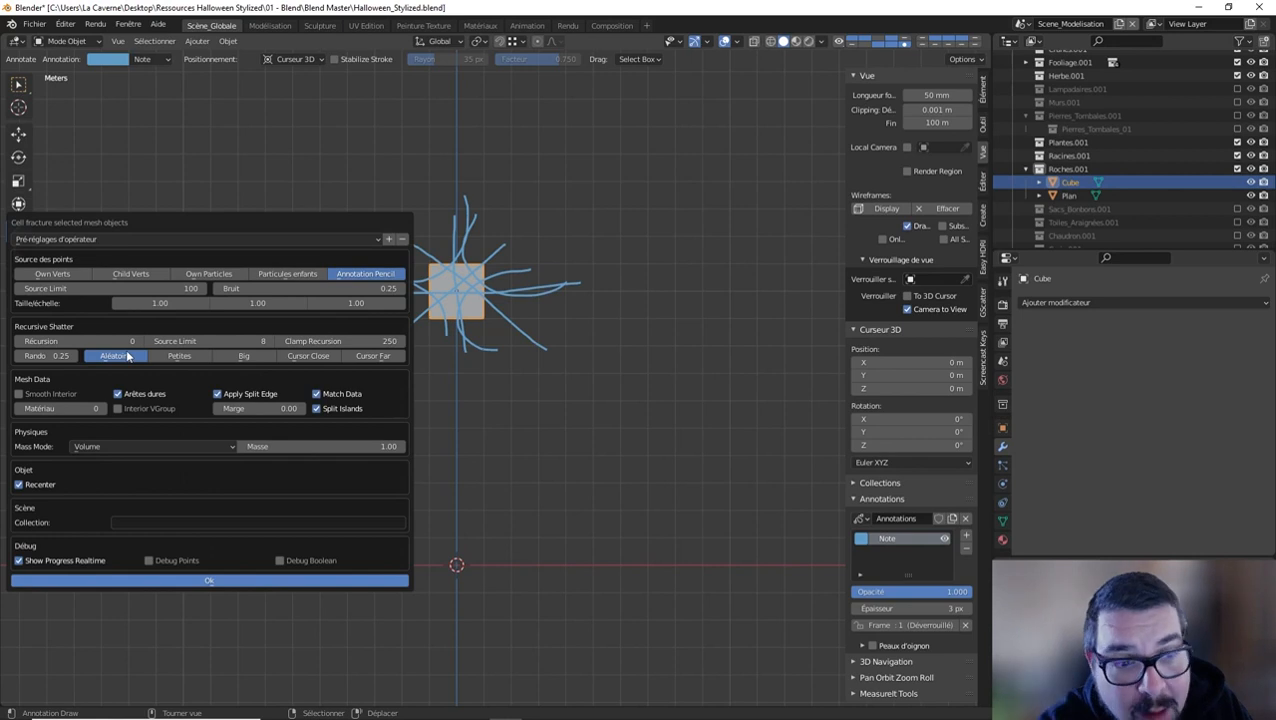
click(256, 582)
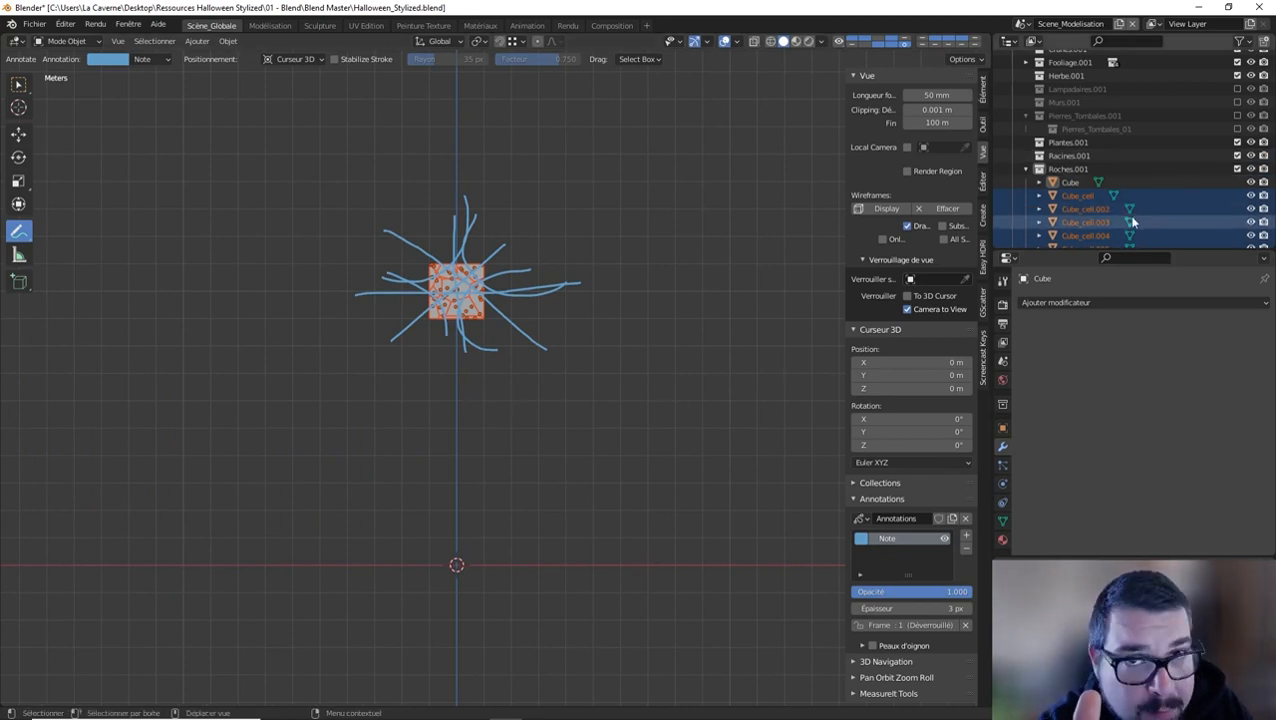
Move the selected cube fragments into a new collection named Roches Cassés
key(m)
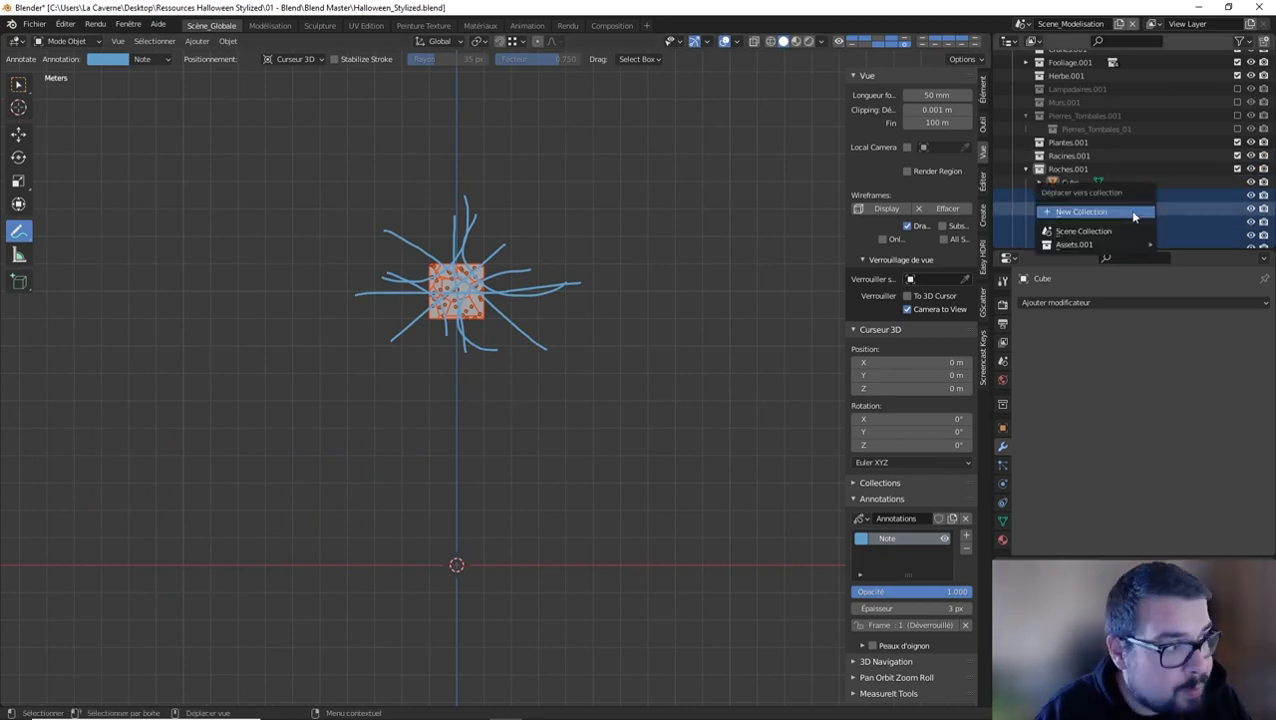
click(1128, 209)
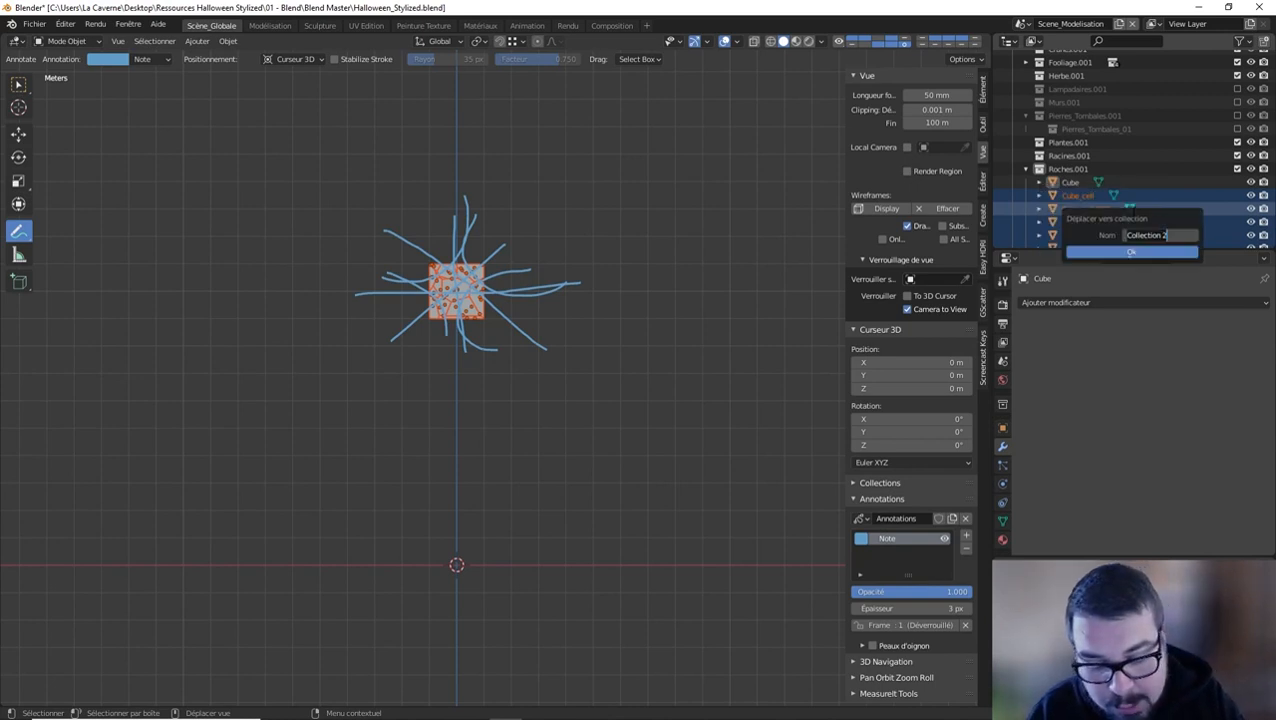
text(Roches Cassés)
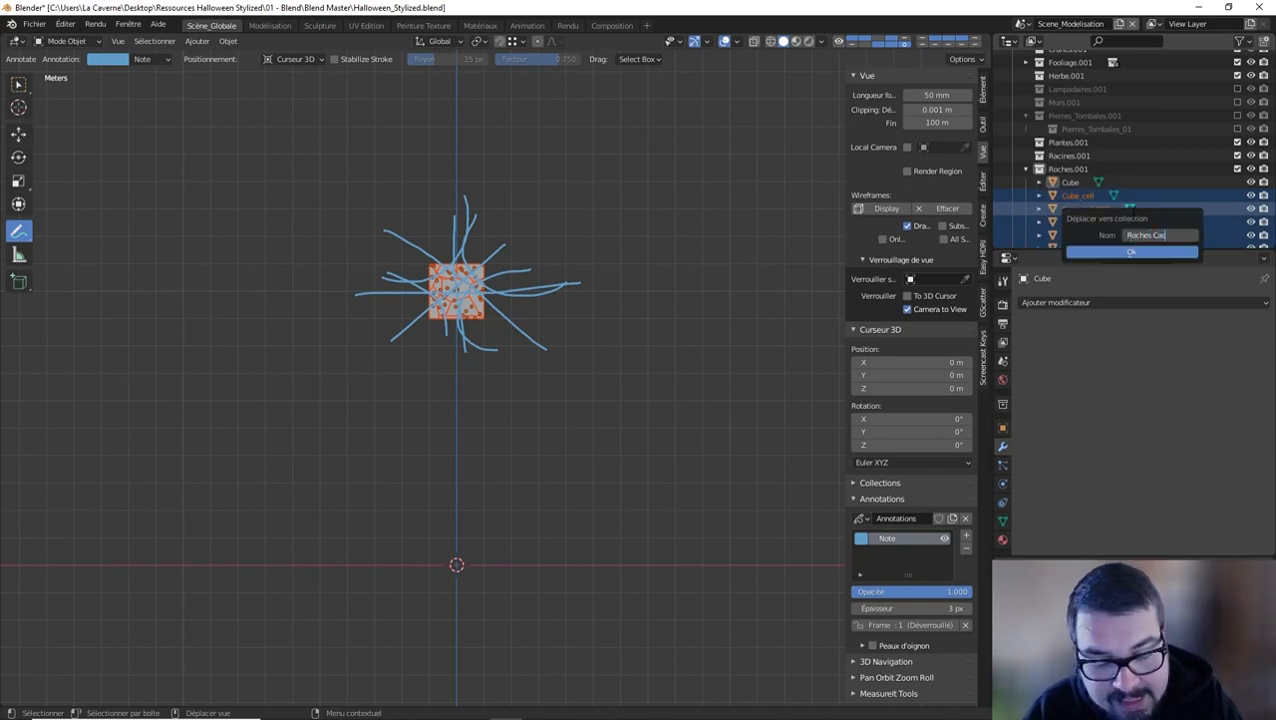
click(1147, 250)
Delete the original unfractured cube from Roches.001 and remove the Note annotation layer
scroll(1092, 213, down, 3)
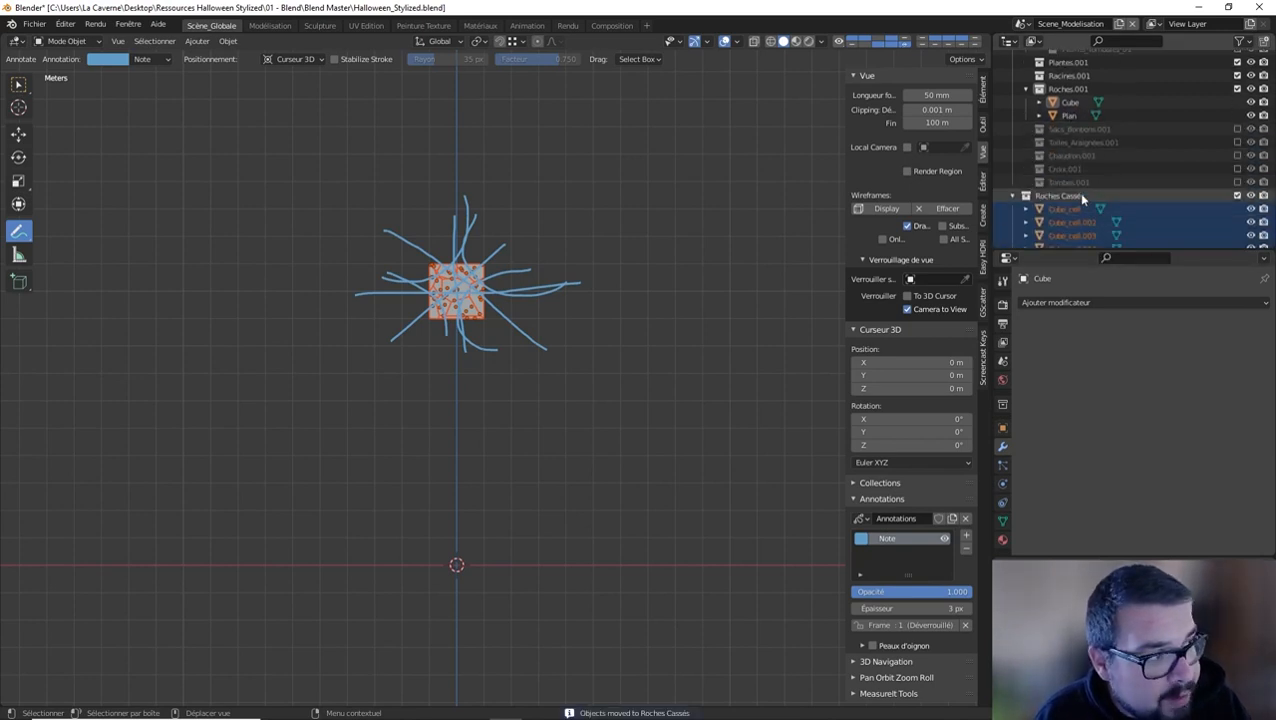
click(1068, 103)
key(x)
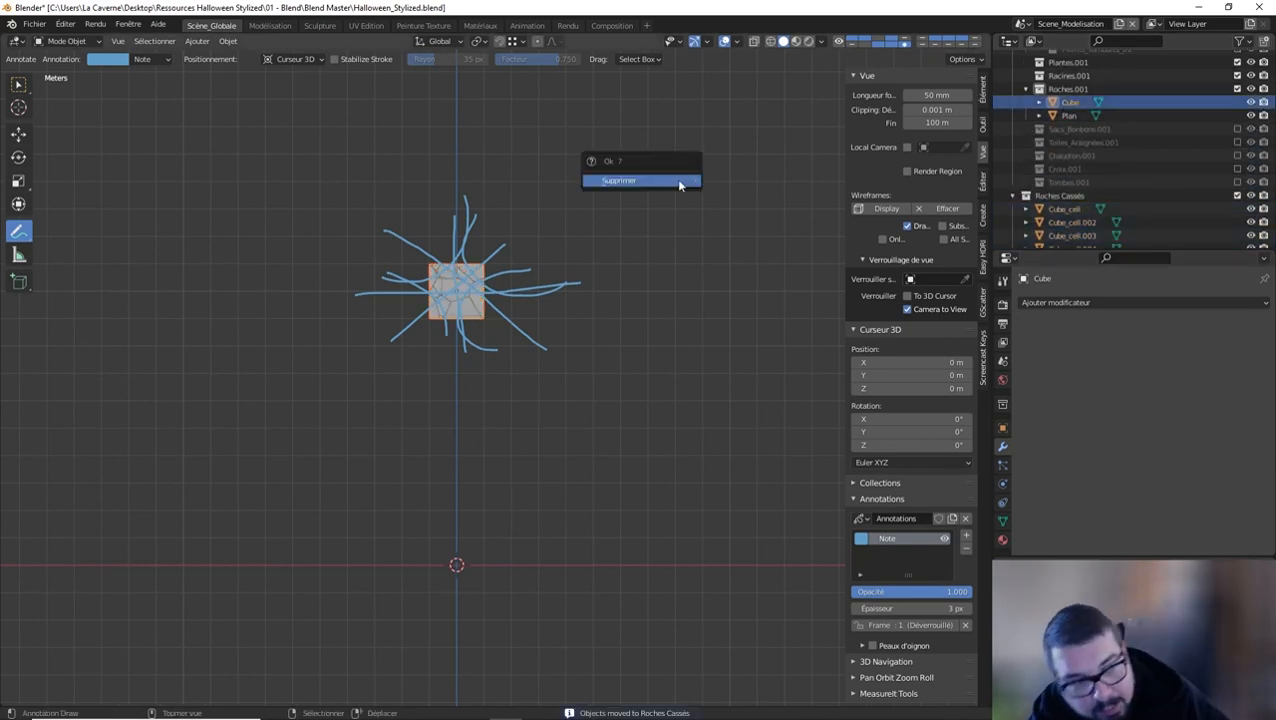
click(683, 181)
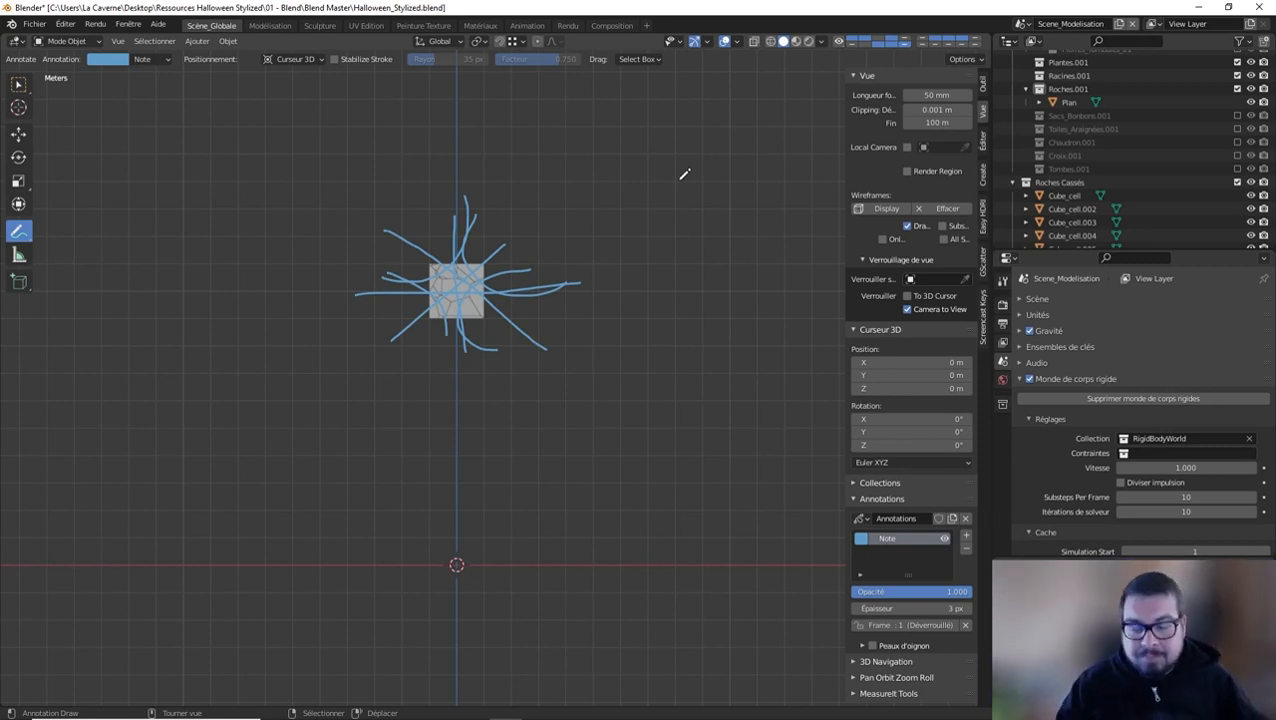
scroll(1080, 165, down, 2)
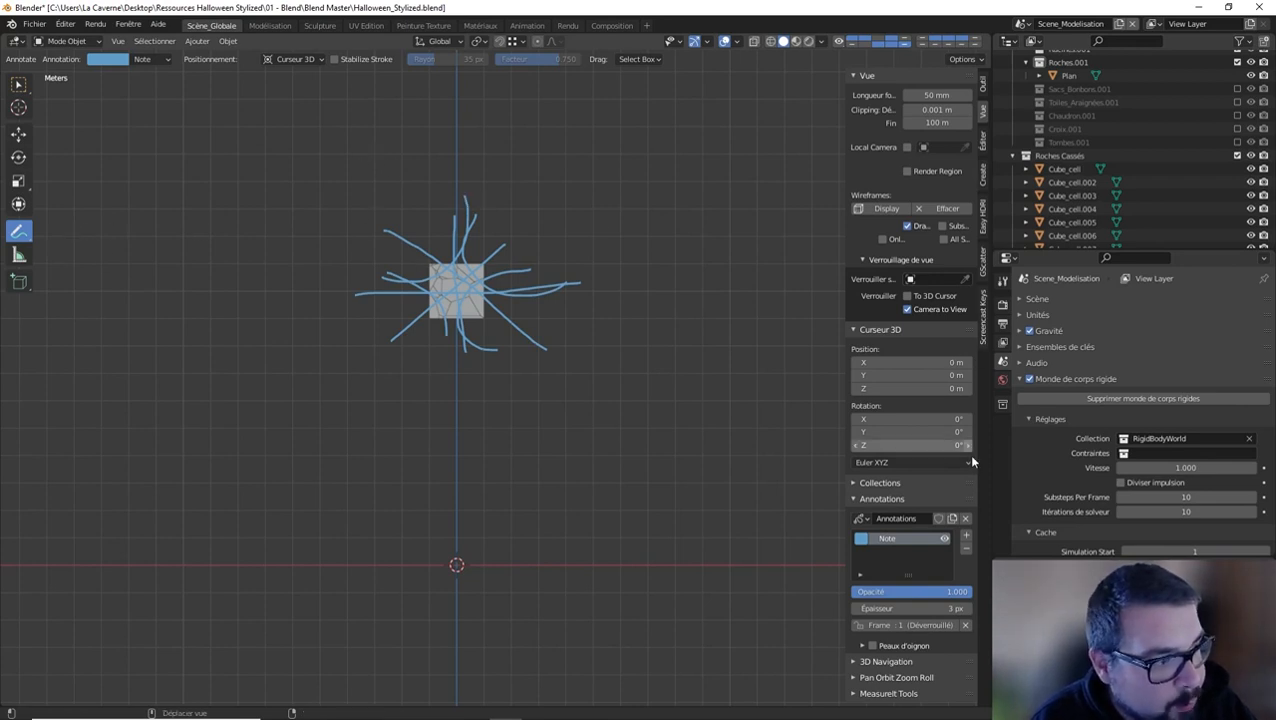
click(966, 549)
Switch from the annotation tool to Select Box and select all Cube_cell fragments in the Roches Cassés collection
click(1100, 170)
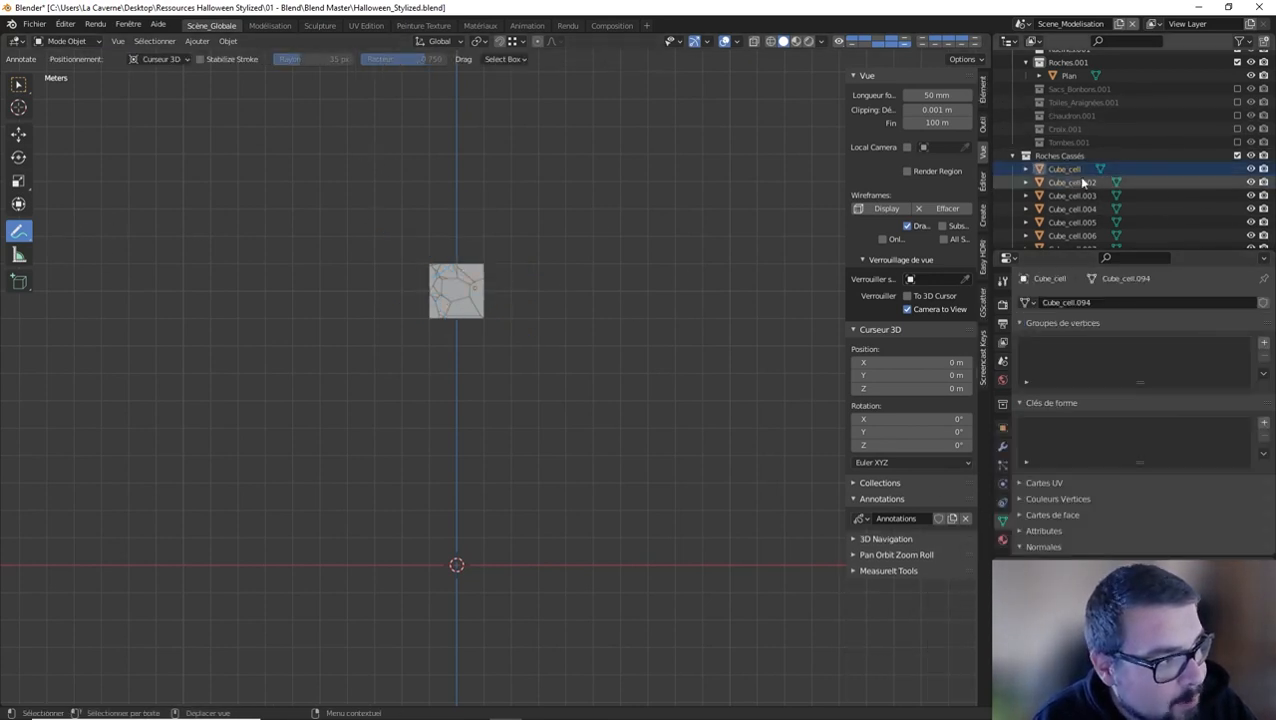
scroll(1090, 200, down, 5)
scroll(1092, 203, down, 9)
click(1075, 235)
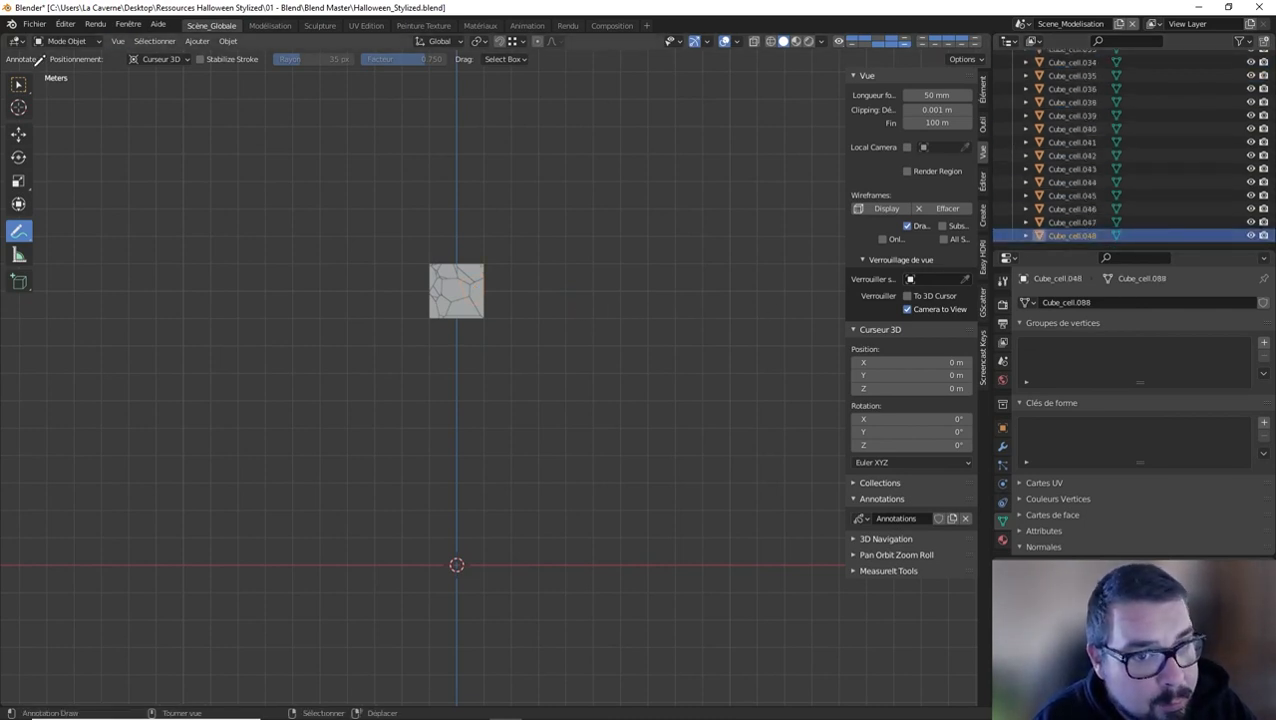
key(w)
scroll(1076, 203, up, 13)
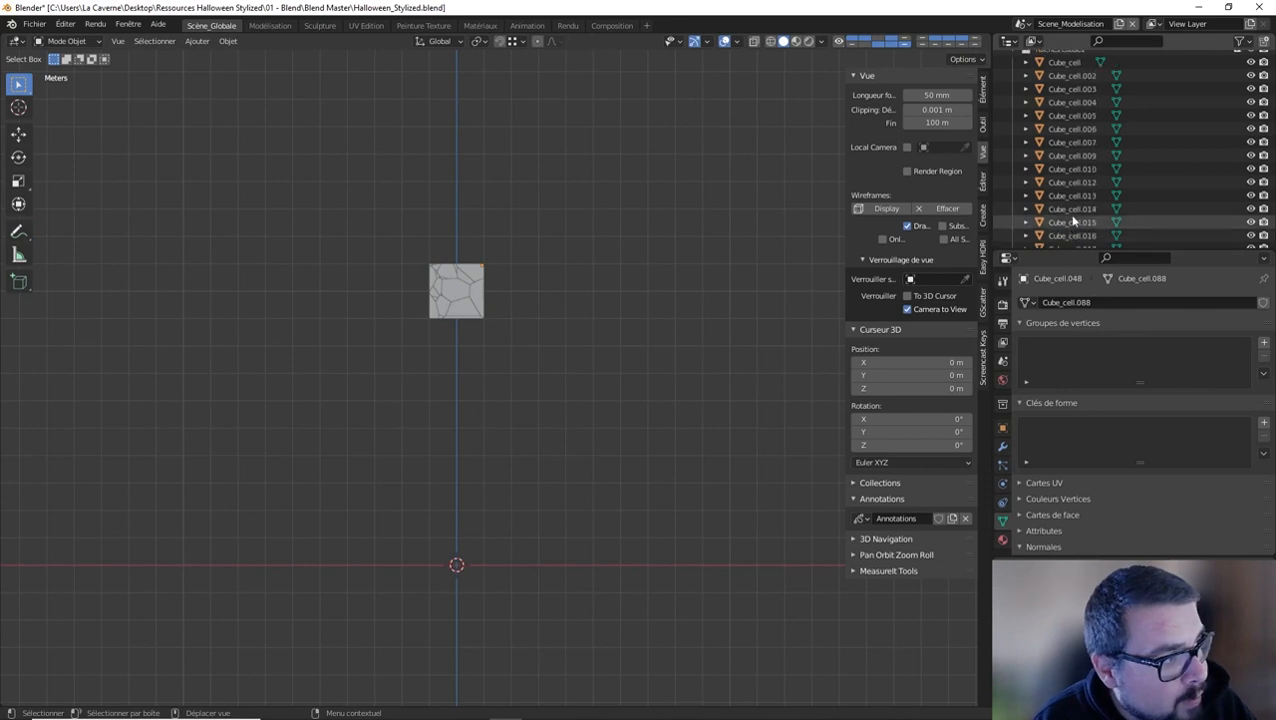
shift+click(1075, 199)
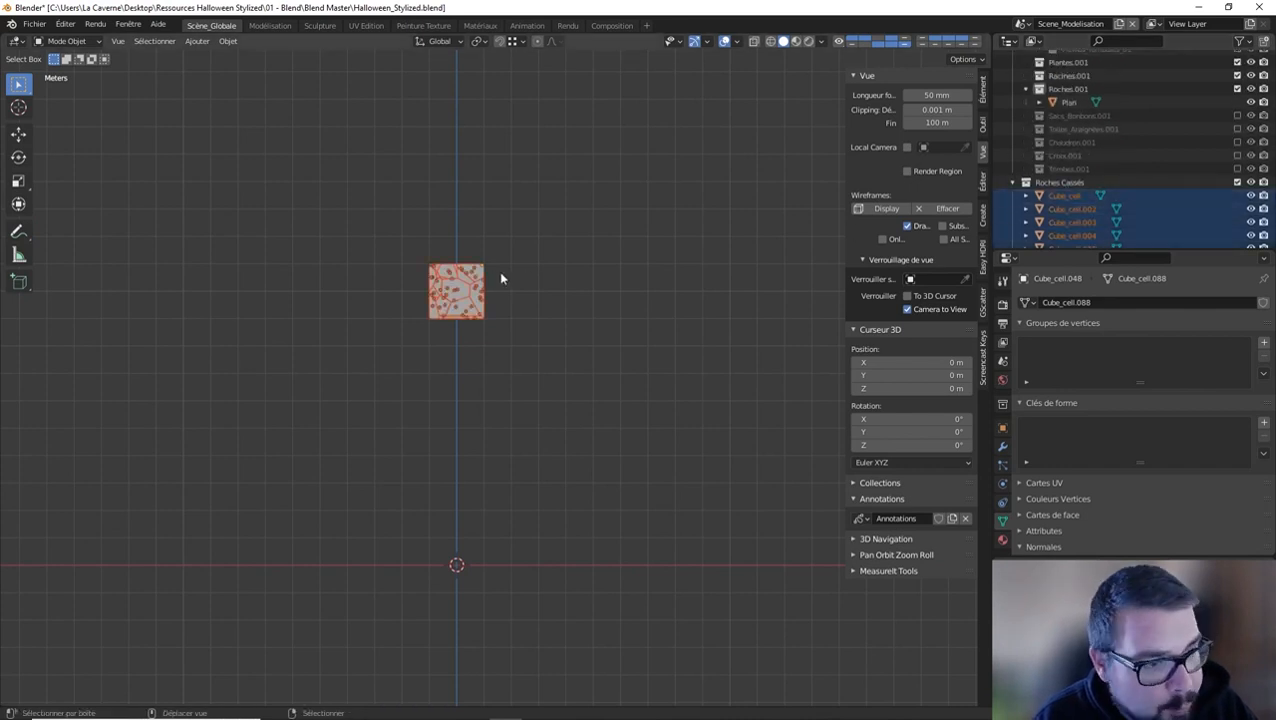
Clear the sharp marking from all edges of the selected Cube_cell fragments in Edit Mode
shift+middle_drag(501, 273, 600, 324)
scroll(553, 278, up, 5)
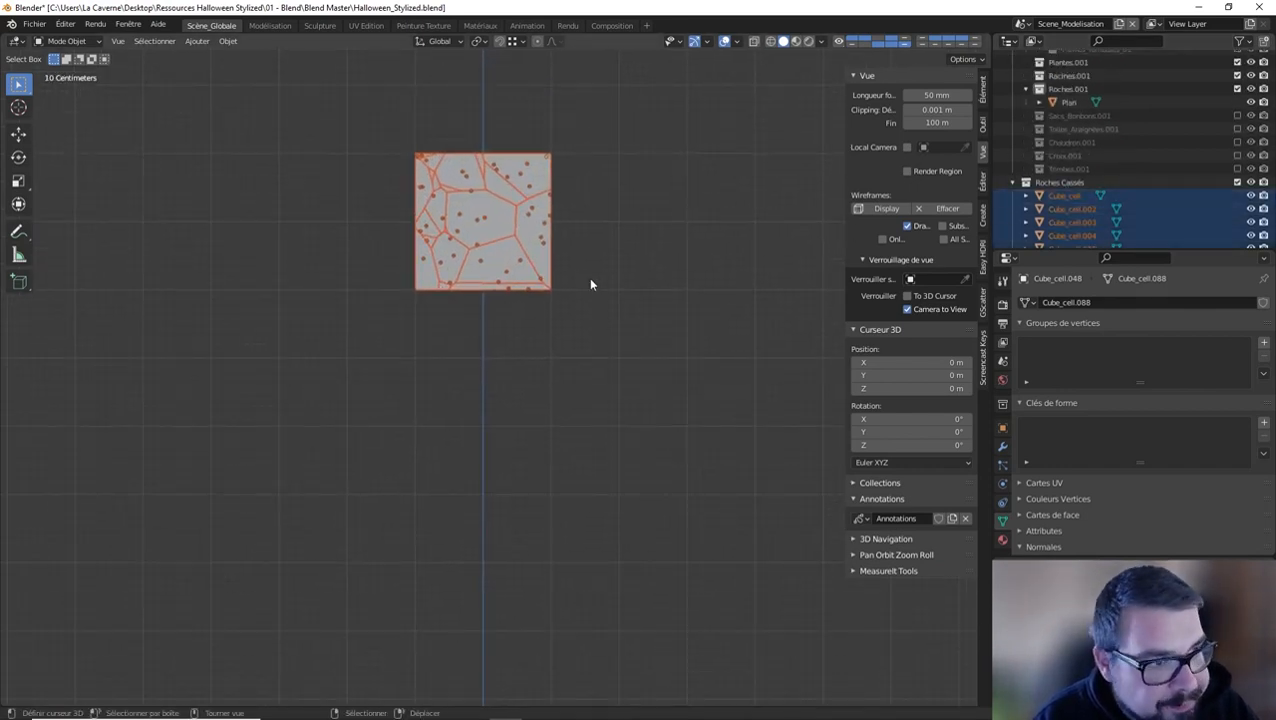
shift+middle_drag(597, 236, 543, 323)
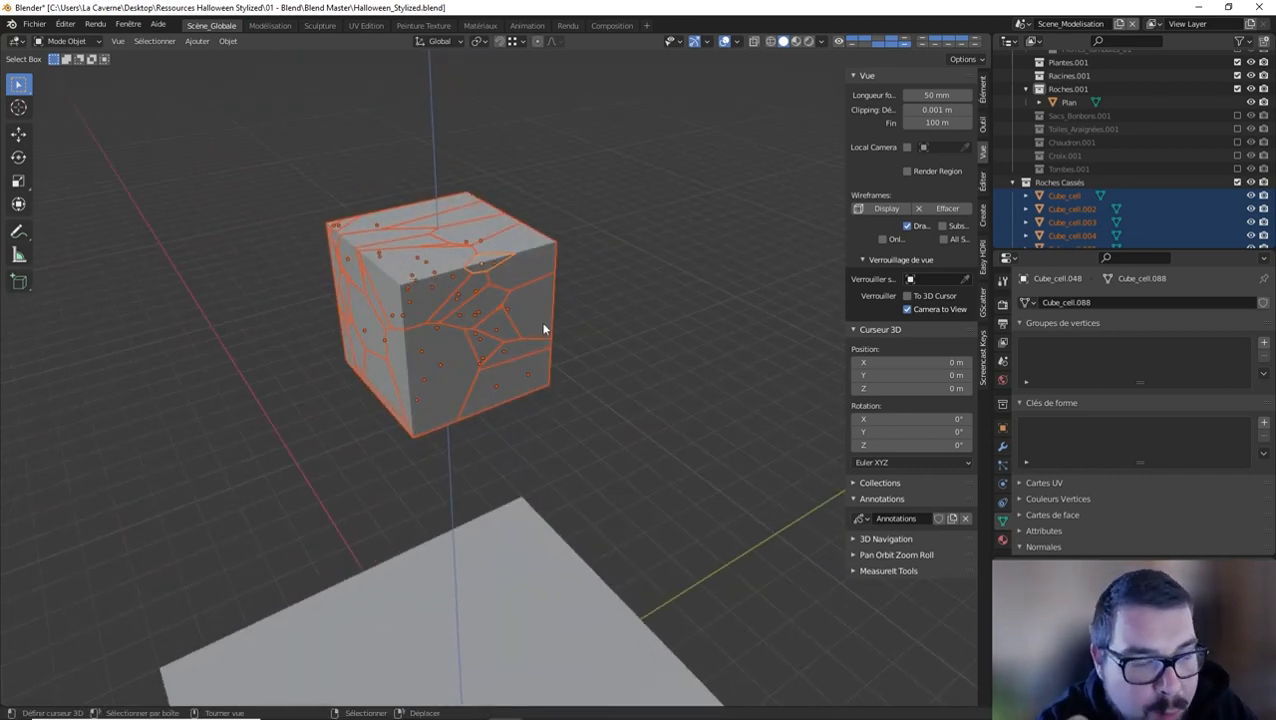
middle_drag(543, 328, 578, 319)
key(Tab)
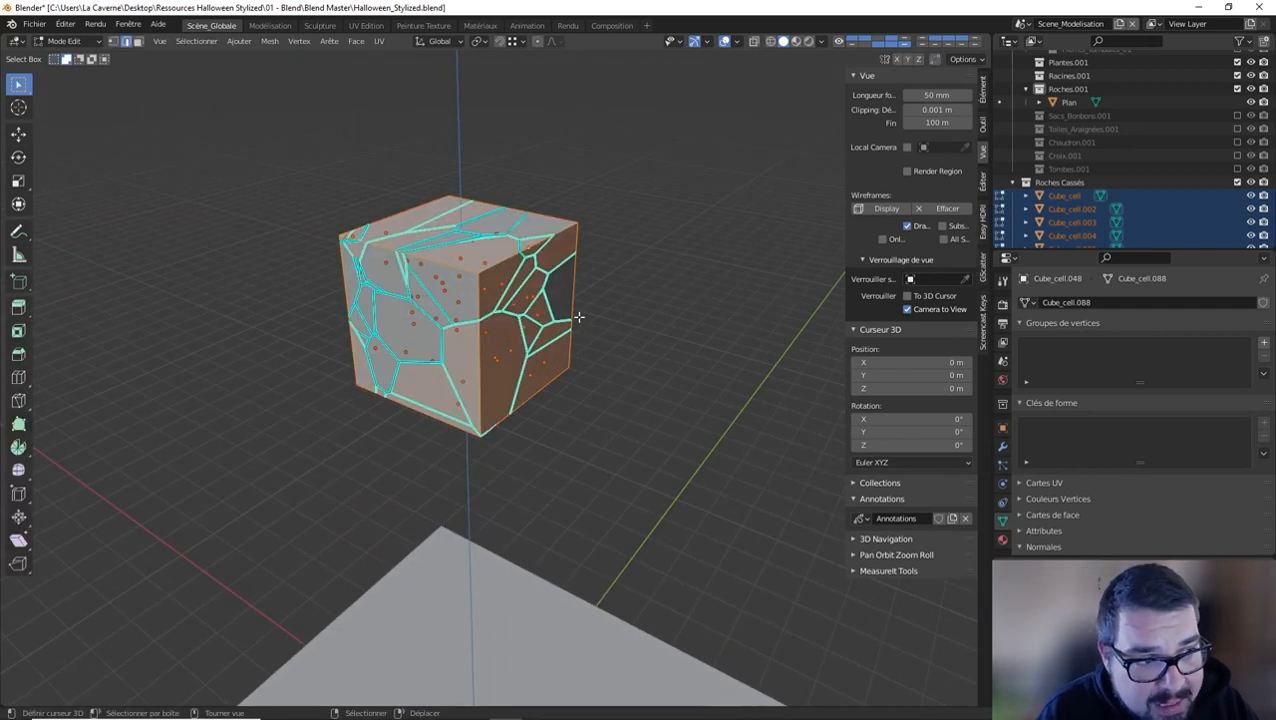
key(a)
click(547, 209)
key(a)
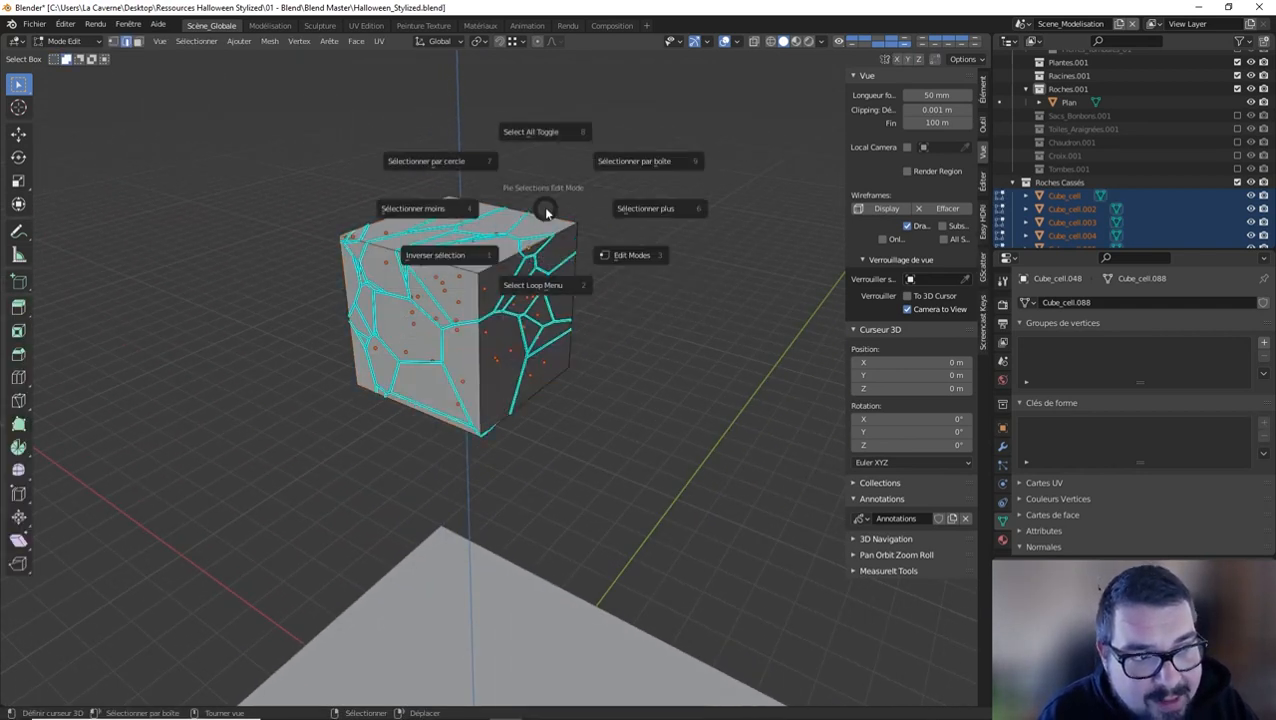
click(541, 159)
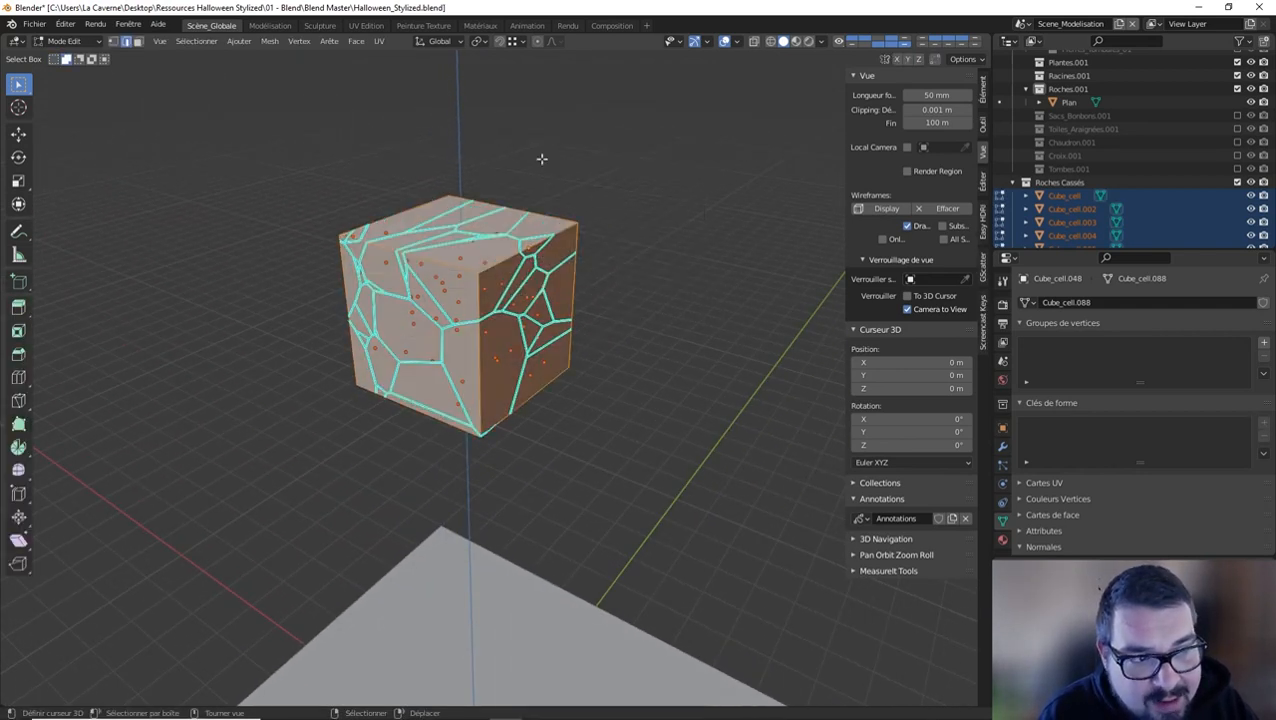
click(329, 41)
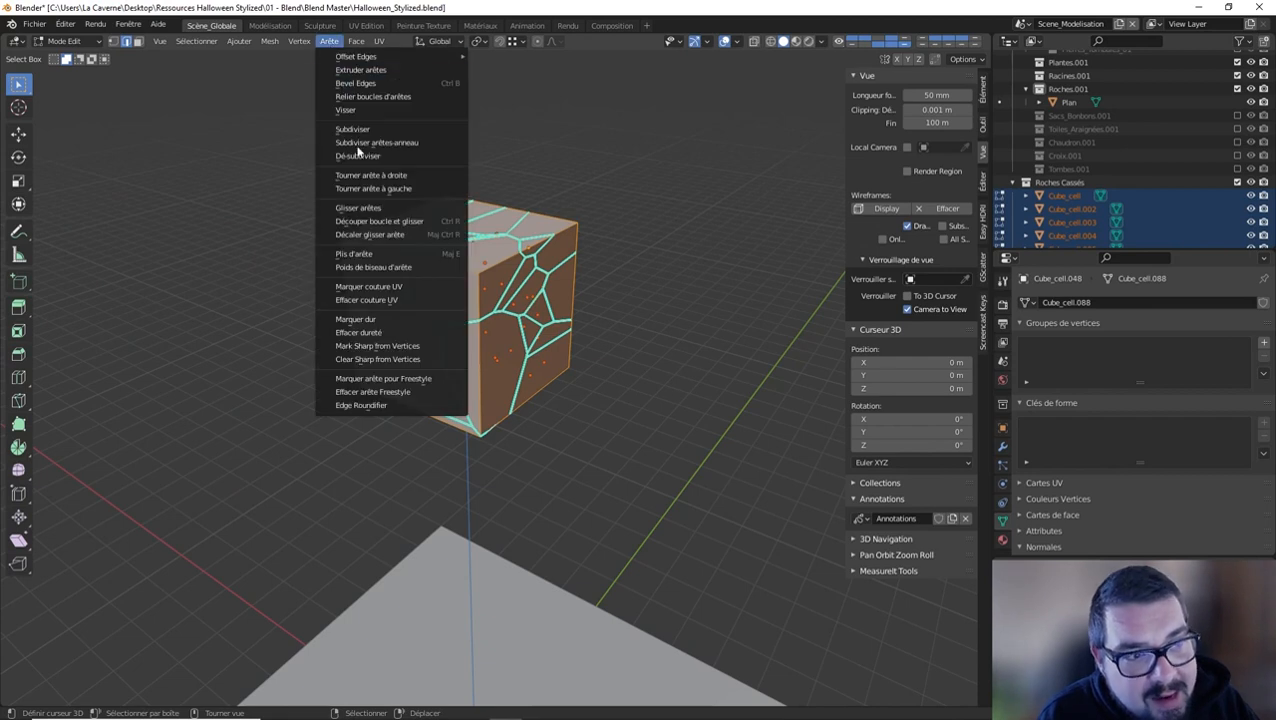
click(390, 319)
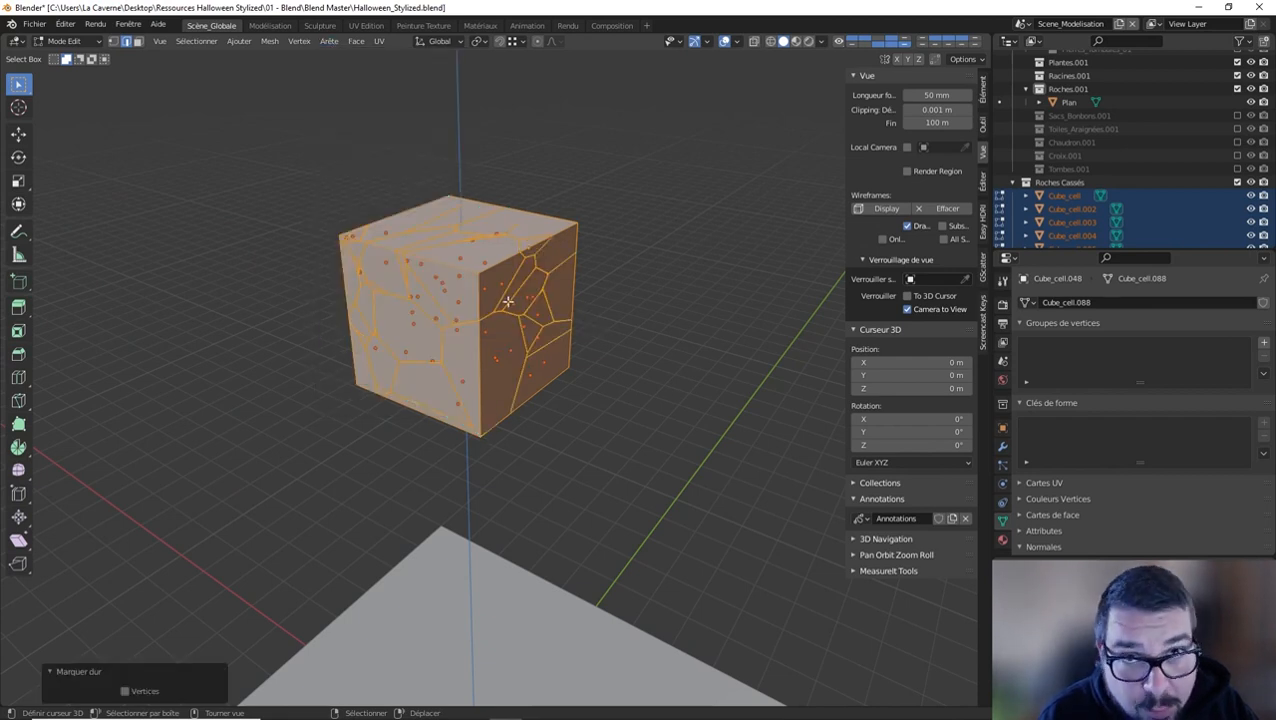
Clean up the fragment meshes with Dissolve Degenerate, Merge by Distance and Delete Loose
key(q)
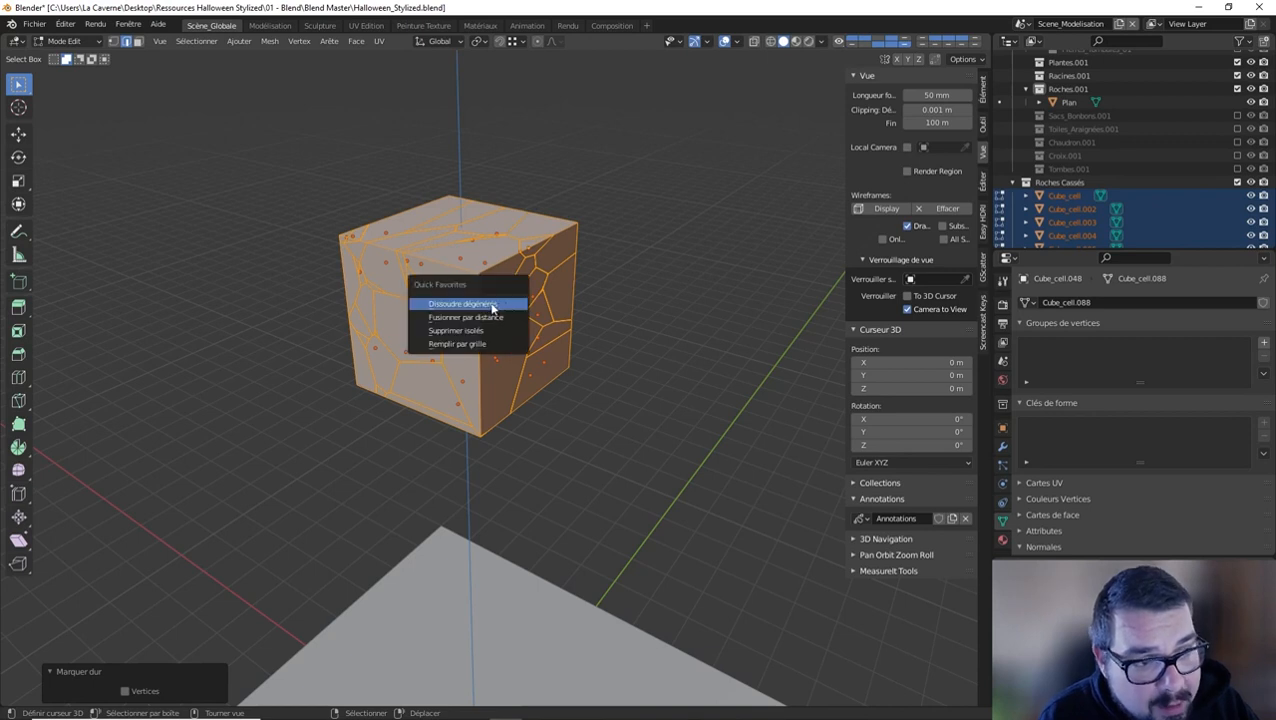
click(490, 304)
key(q)
click(483, 318)
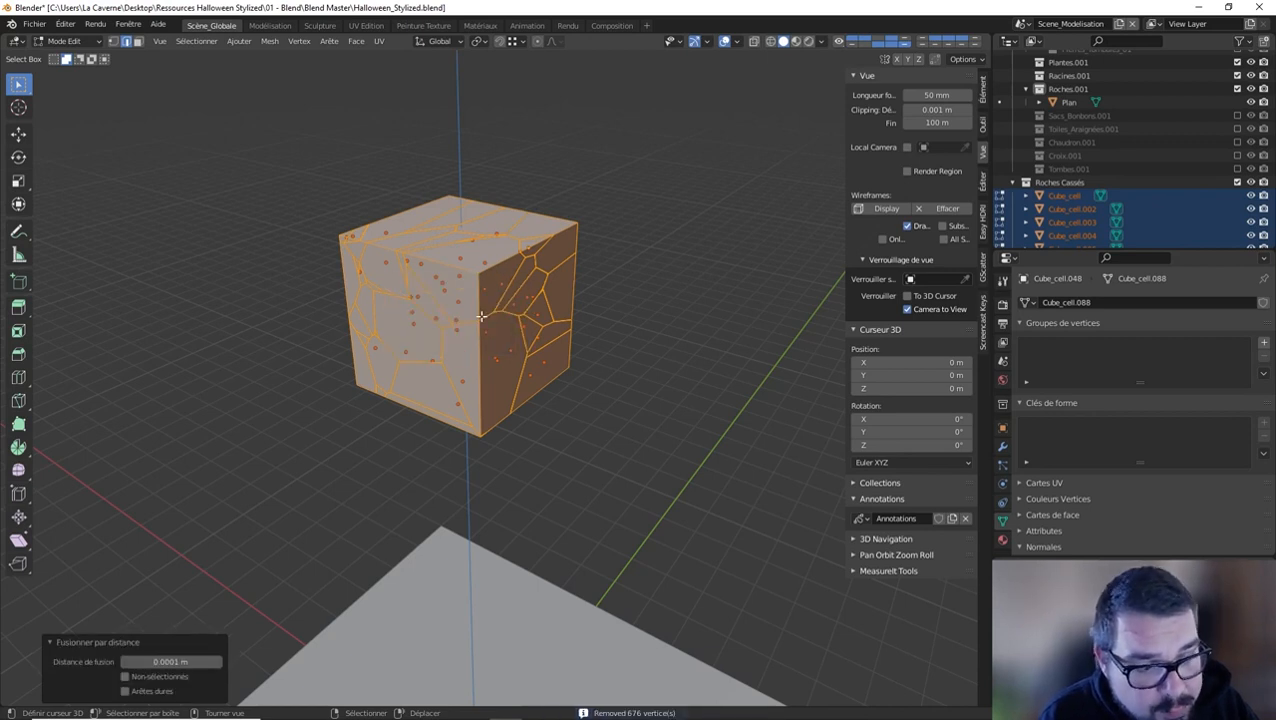
key(q)
click(466, 329)
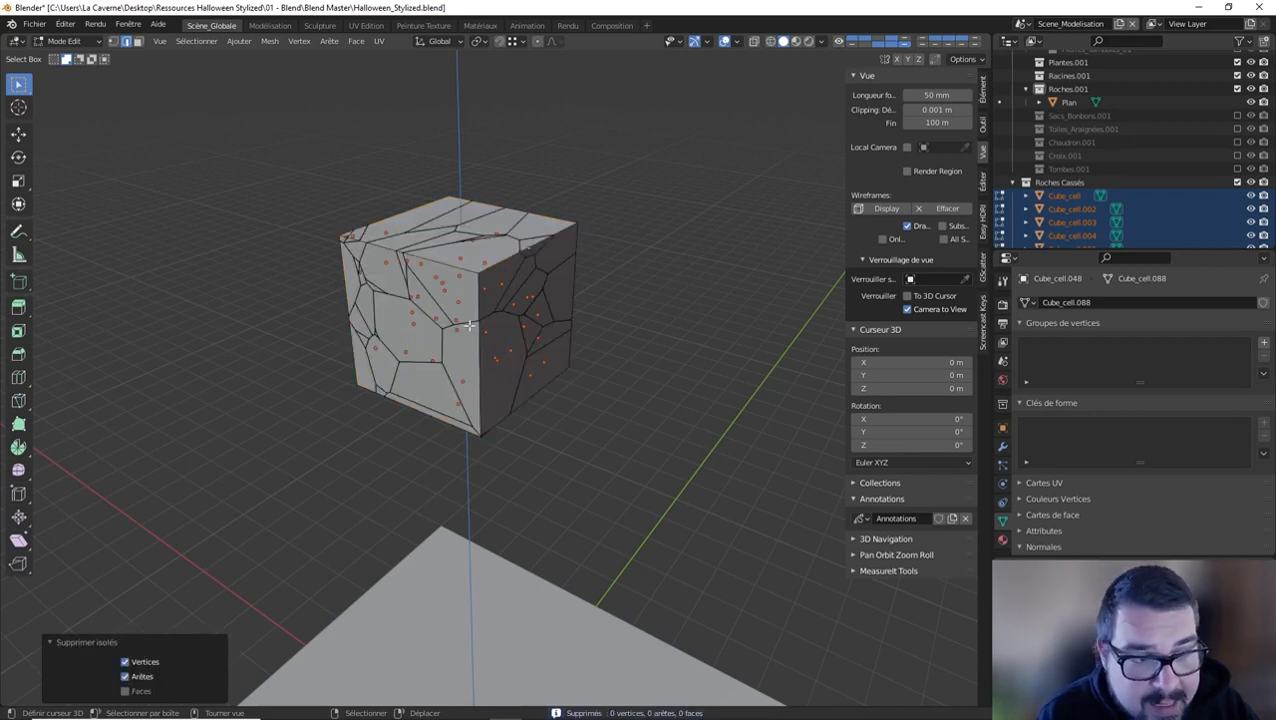
Return to Object Mode, apply the fragments' scale and set their origins to geometry
key(Tab)
key(q)
click(430, 339)
key(q)
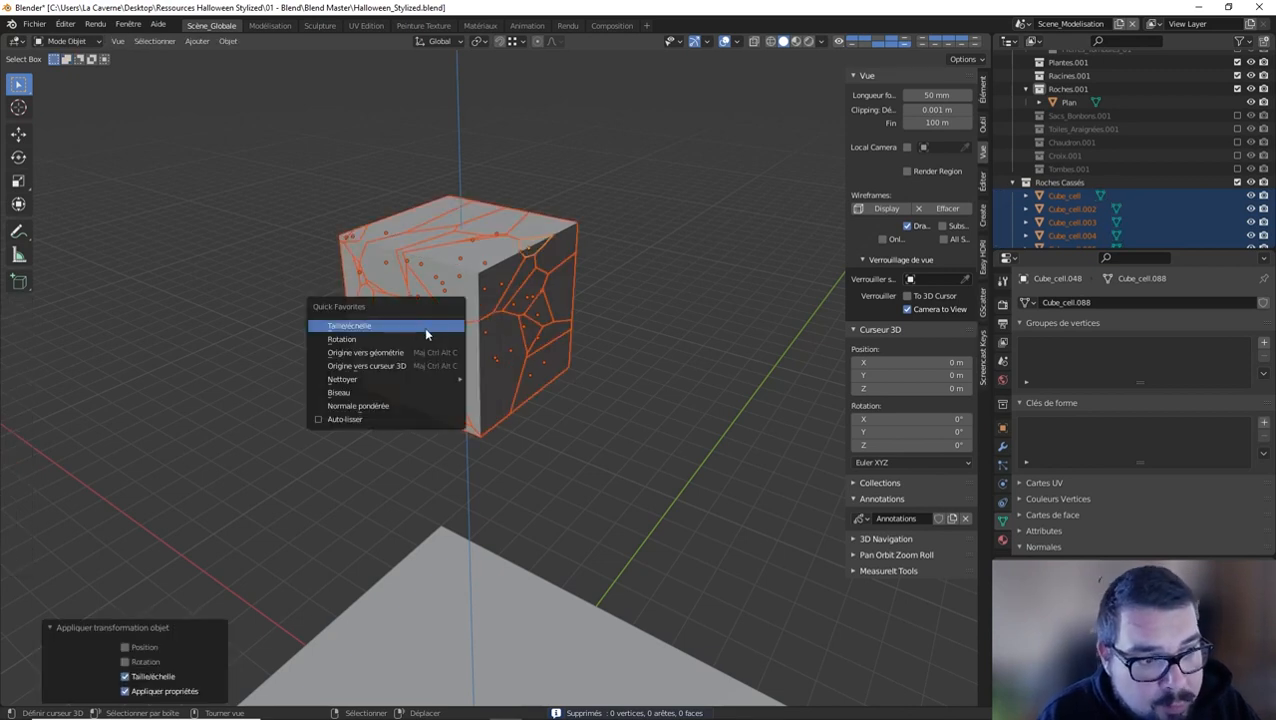
click(400, 352)
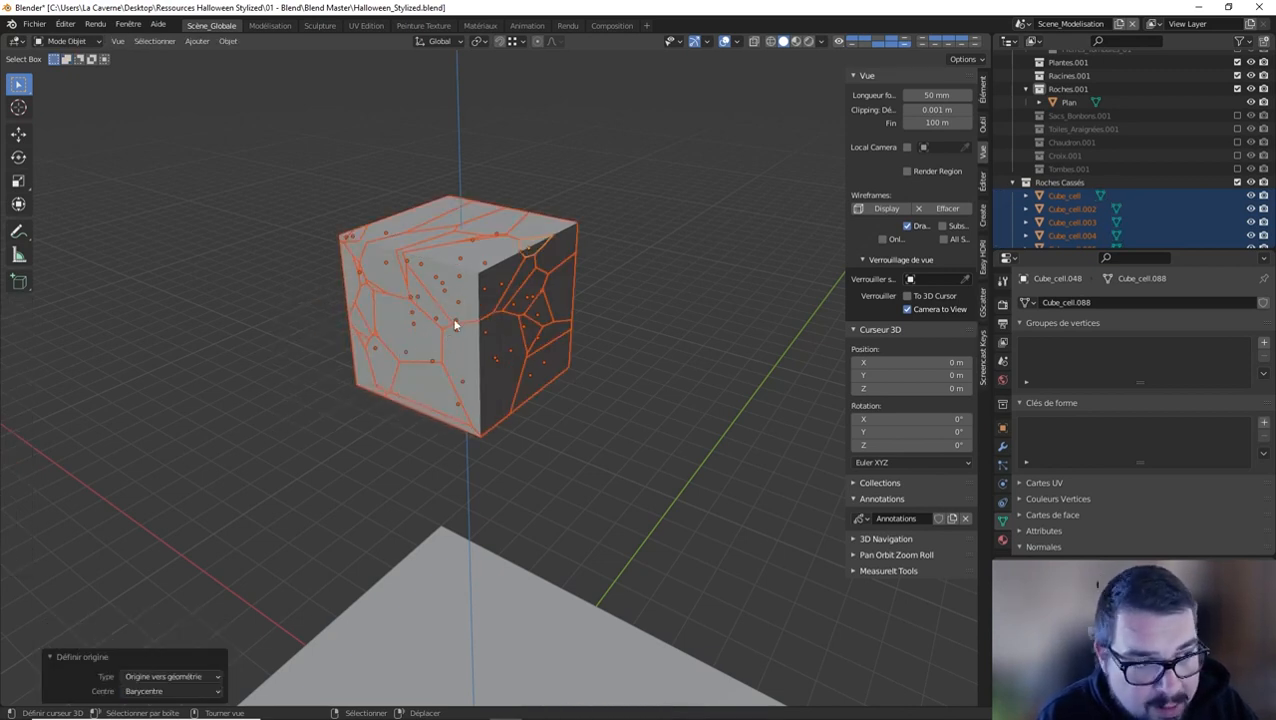
Add an active rigid body with a convex hull shape to the active fragment and copy it to all selected fragments
click(1003, 483)
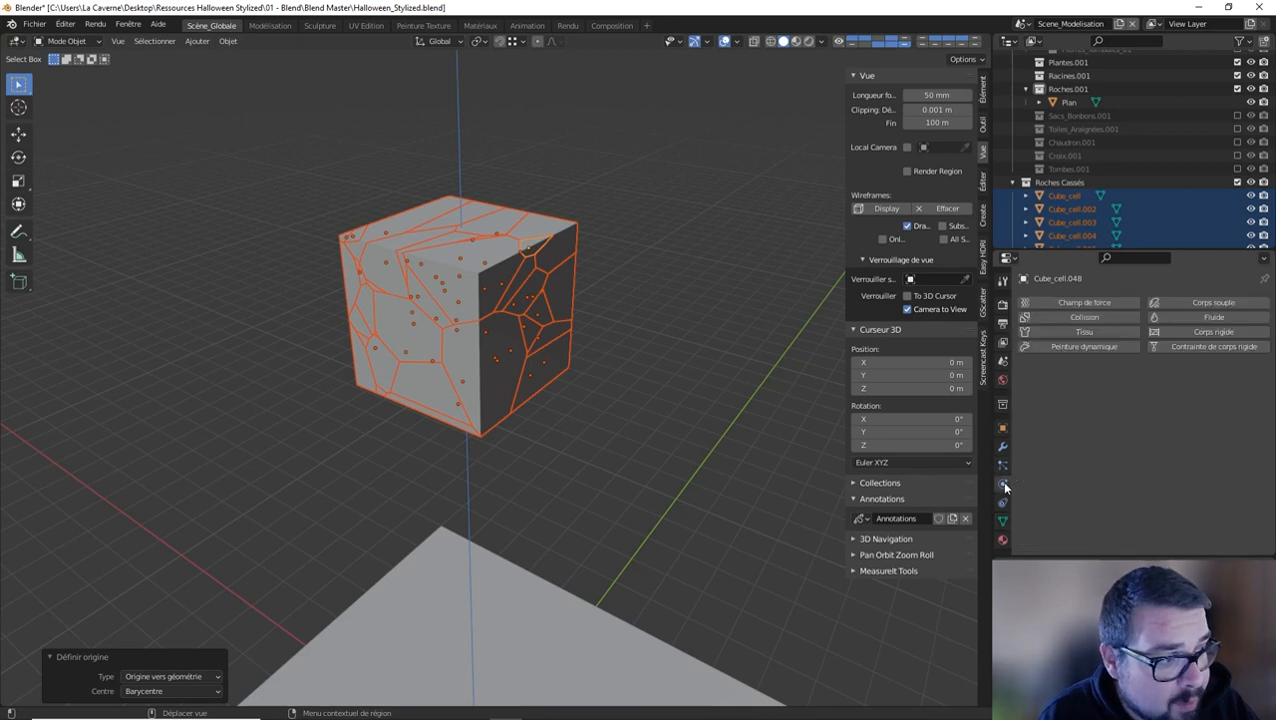
click(1212, 336)
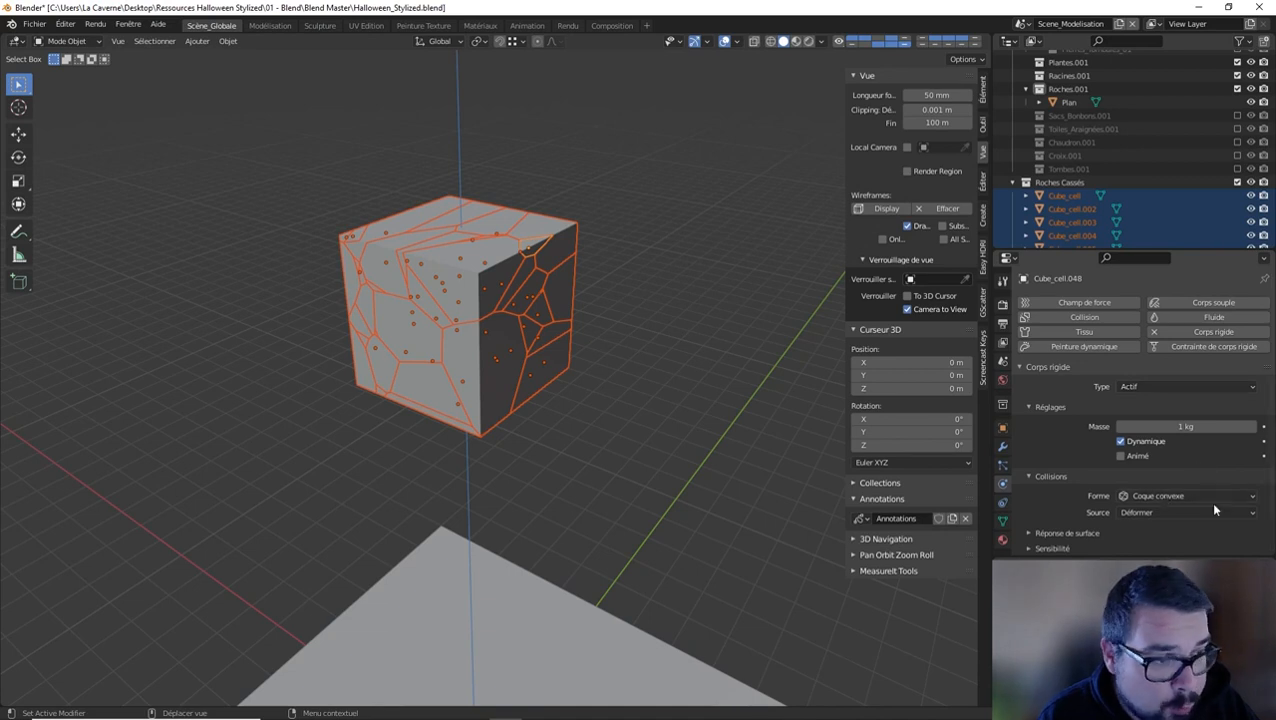
click(224, 45)
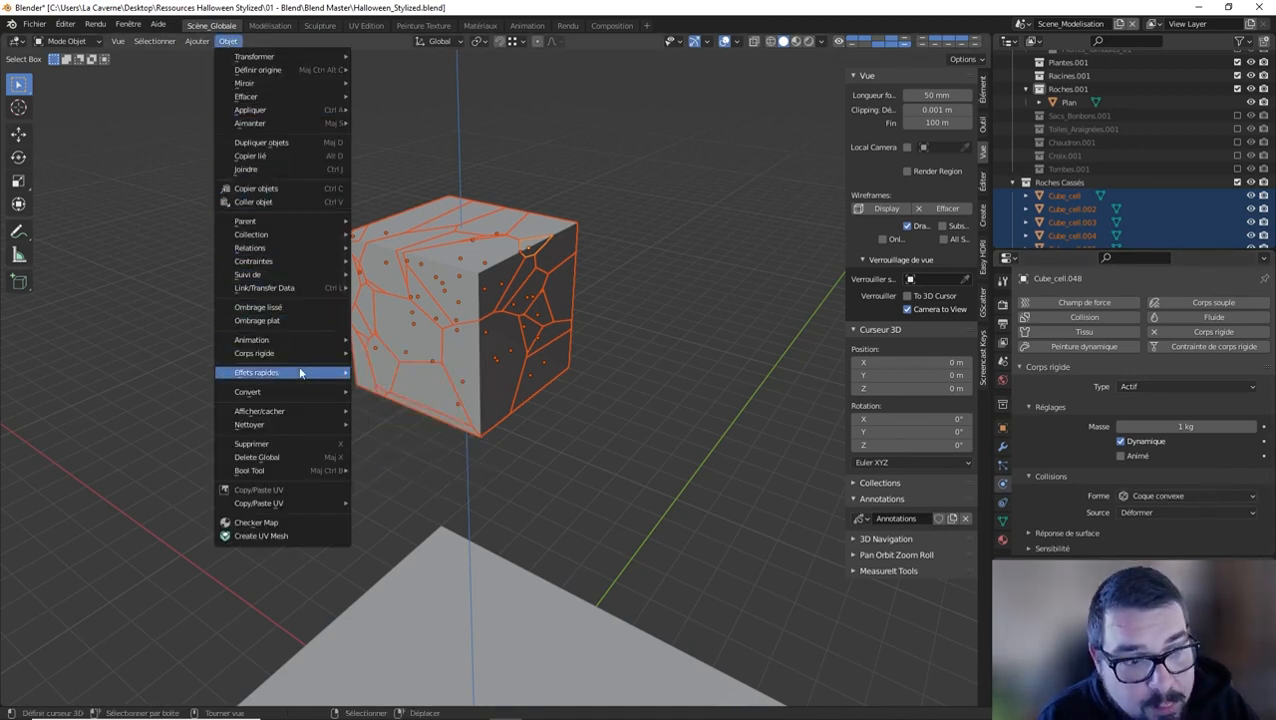
mouse_move(290, 353)
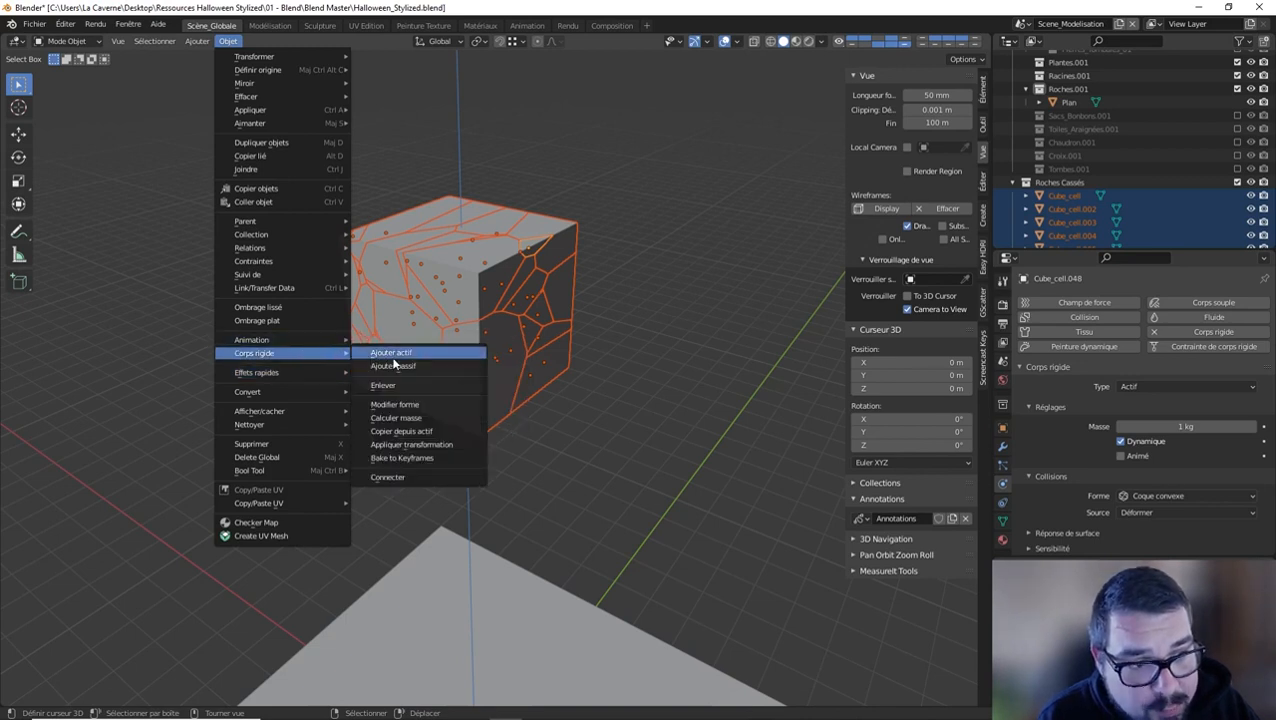
click(428, 432)
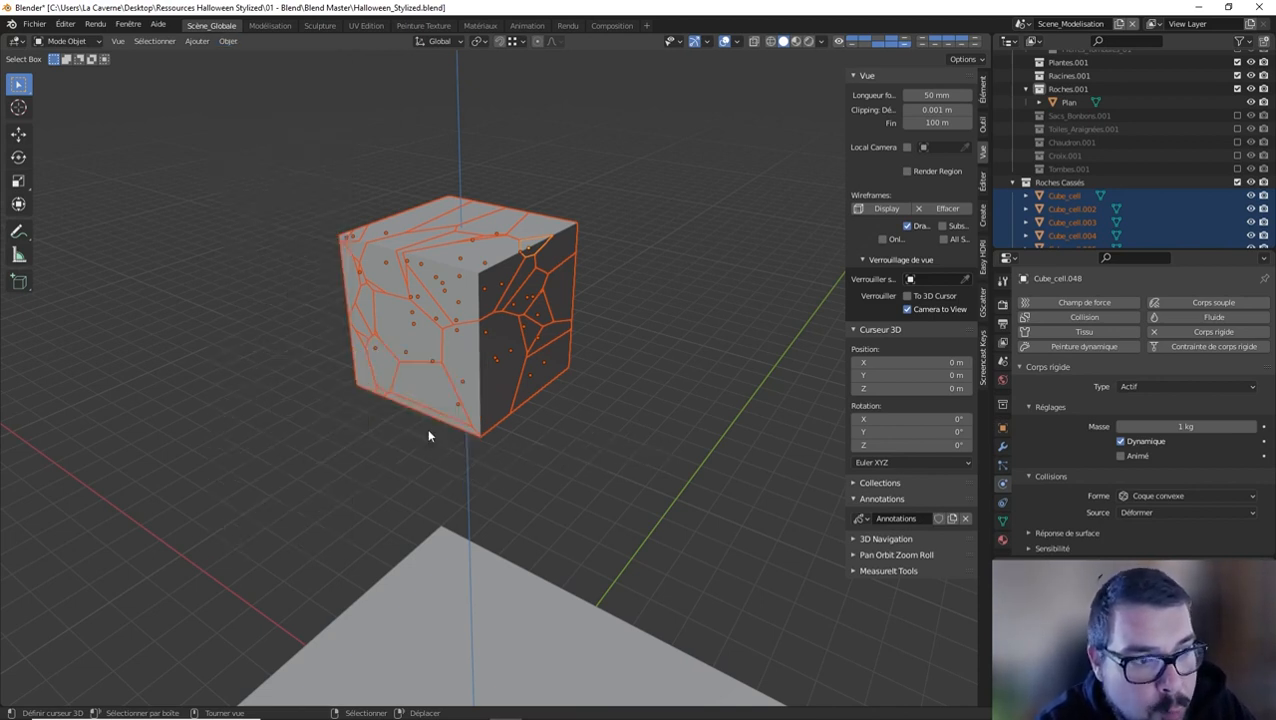
click(457, 289)
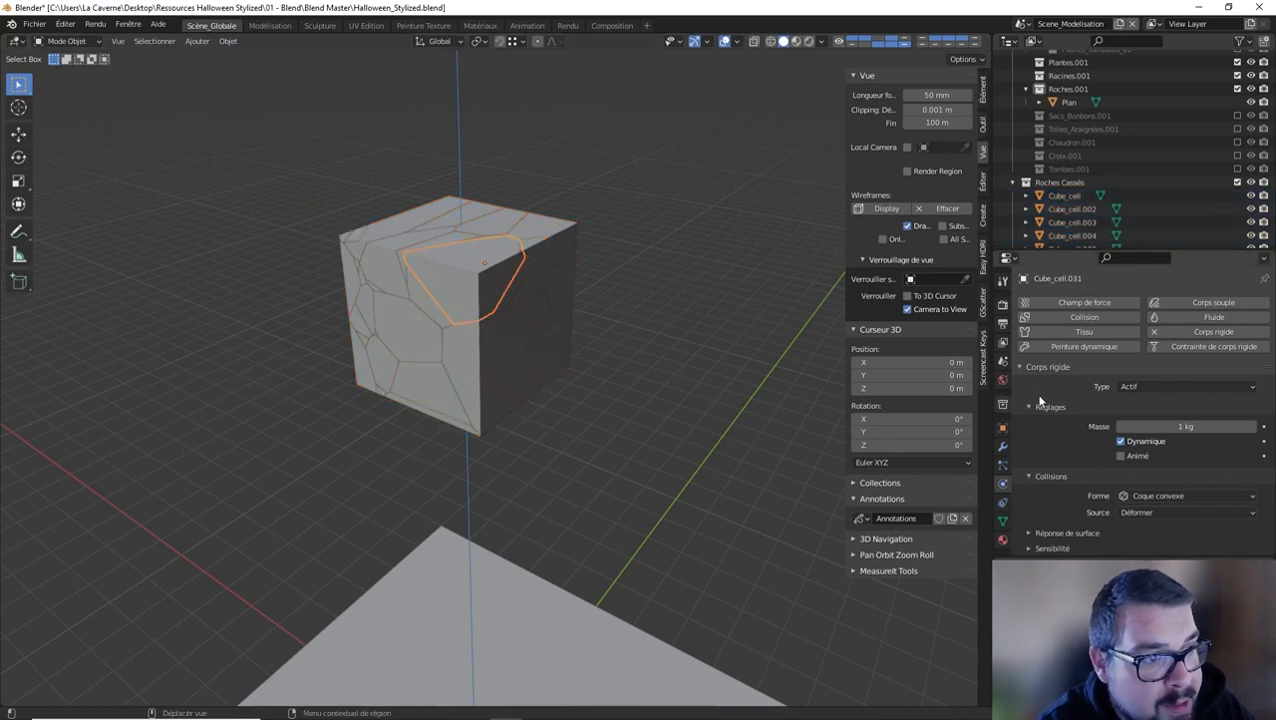
Add a rigid body to the ground plane and set its type to Passive
scroll(734, 433, down, 2)
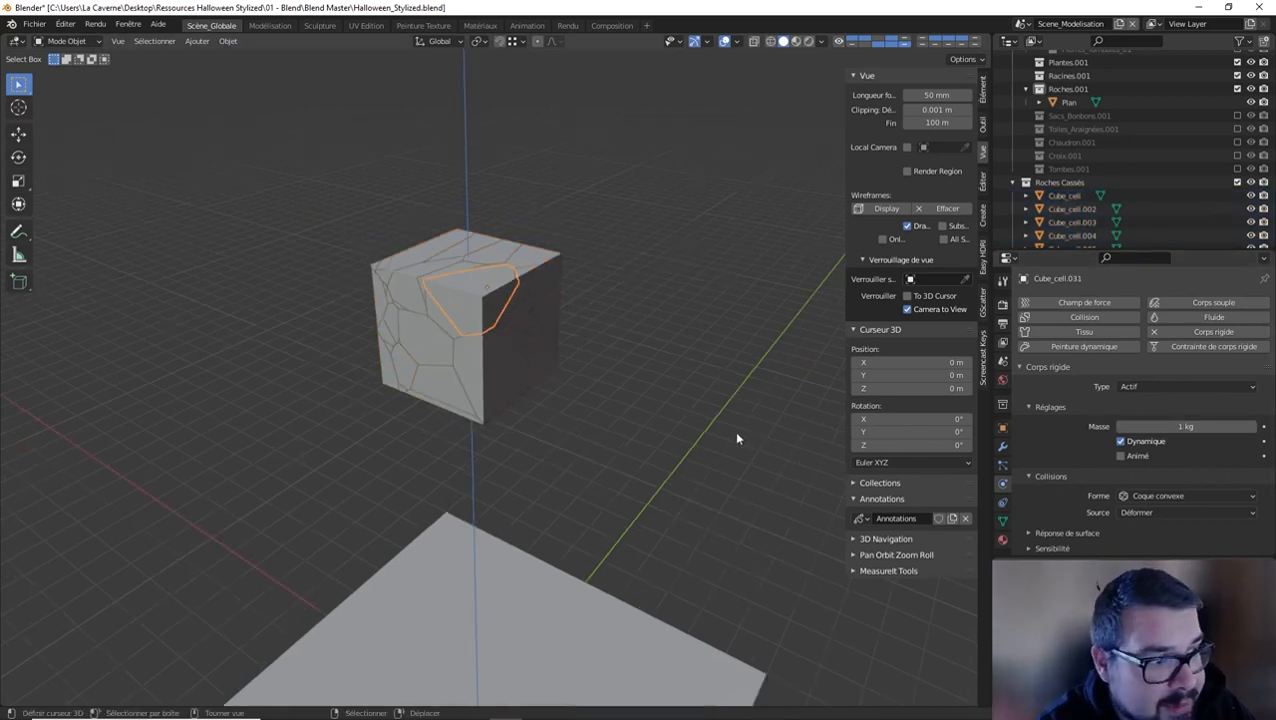
click(509, 581)
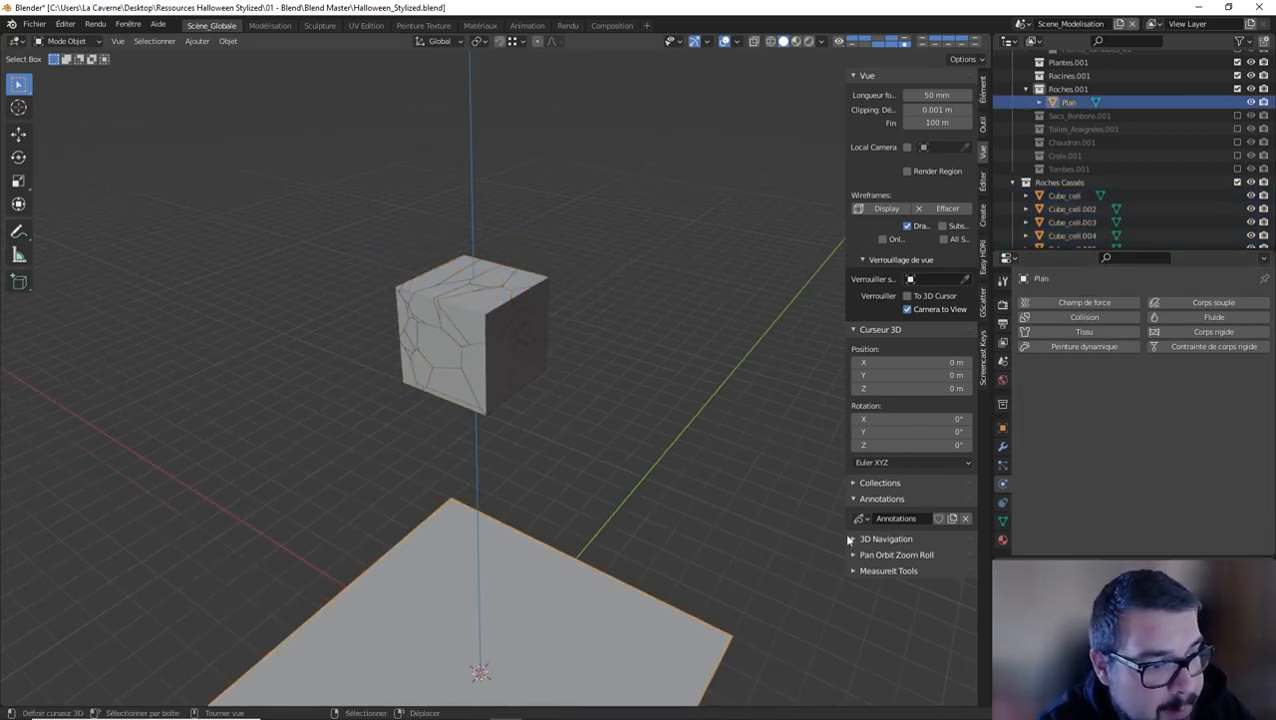
click(1219, 332)
click(1190, 387)
click(1171, 413)
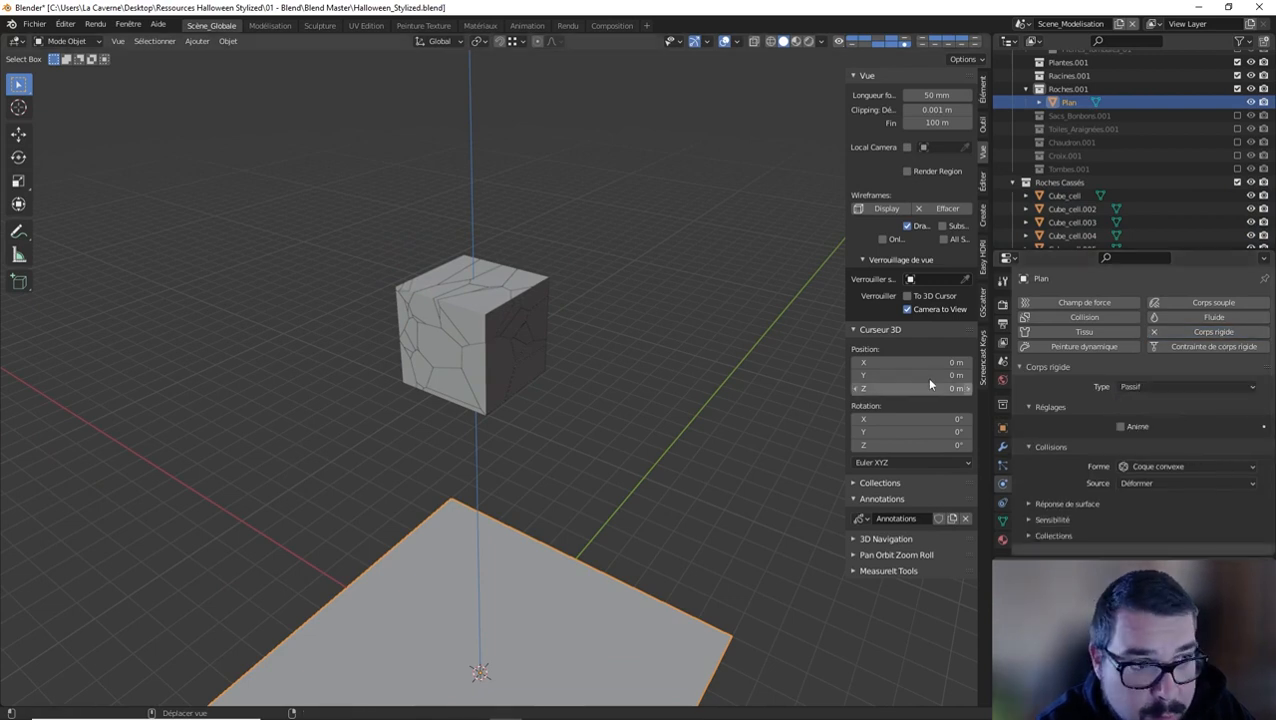
Bake the scene's rigid body world cache for frames 1 to 250
scroll(614, 328, down, 3)
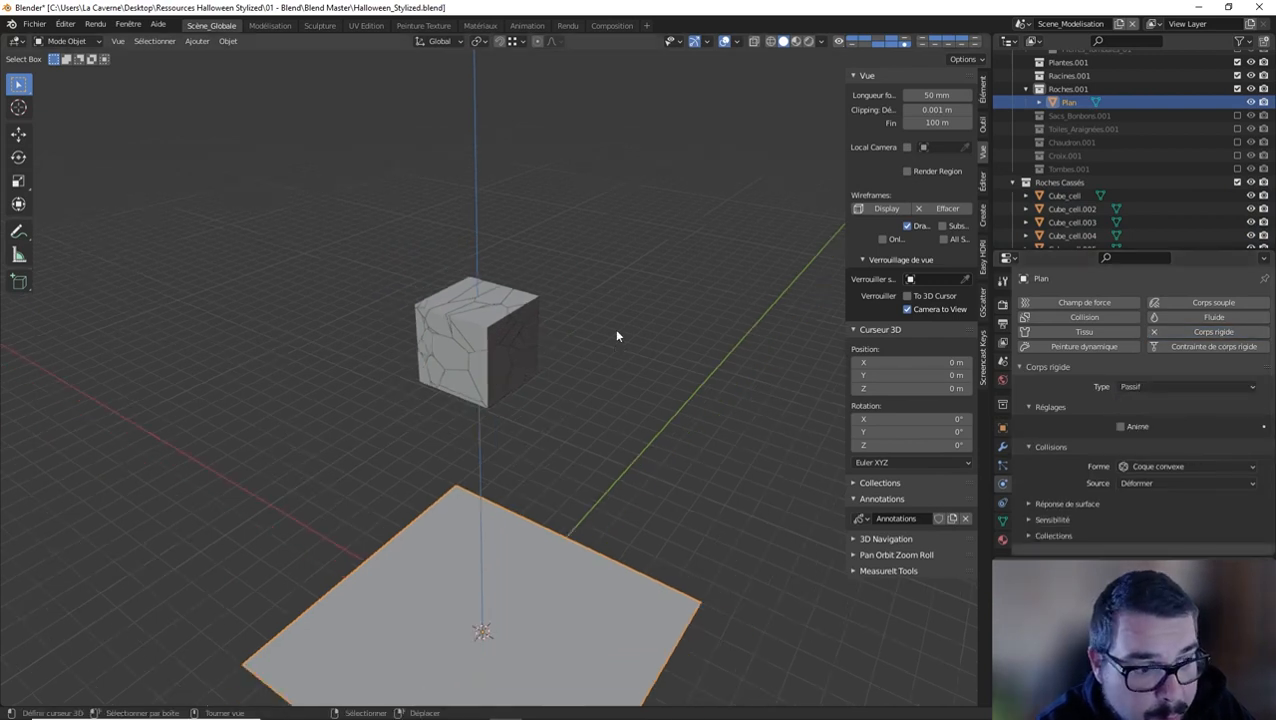
click(1003, 361)
scroll(1170, 454, down, 3)
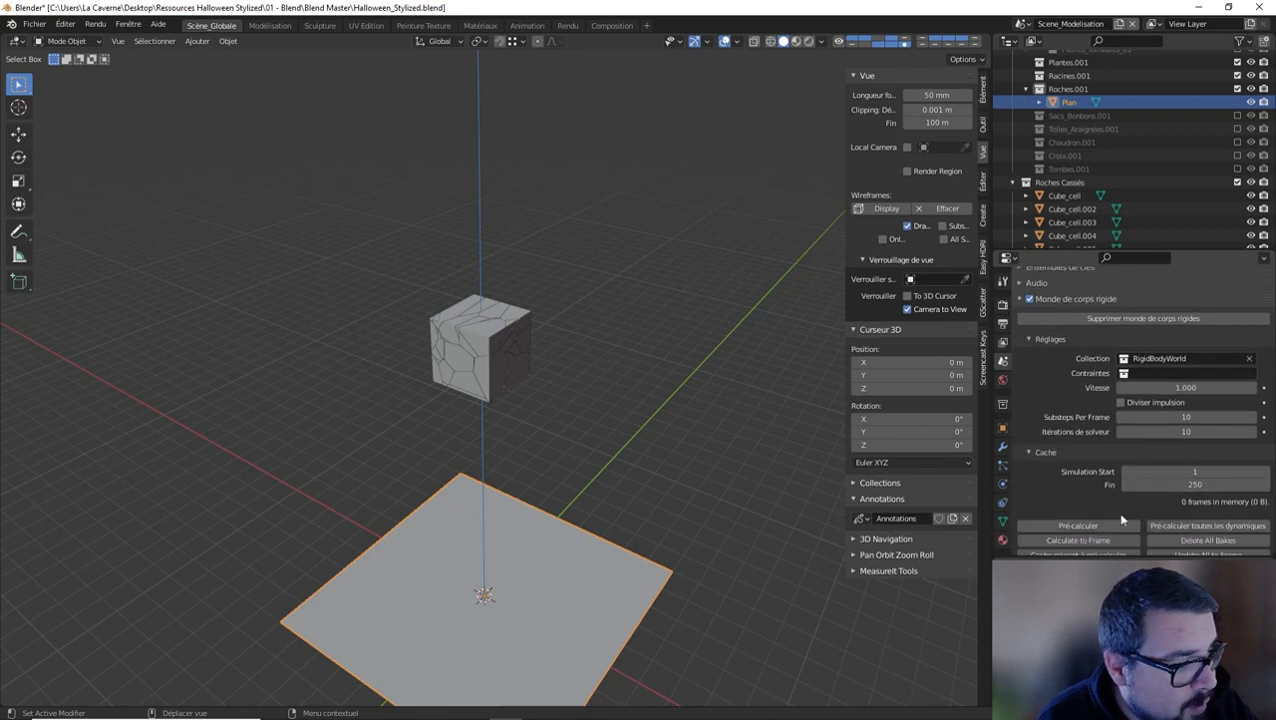
click(1098, 520)
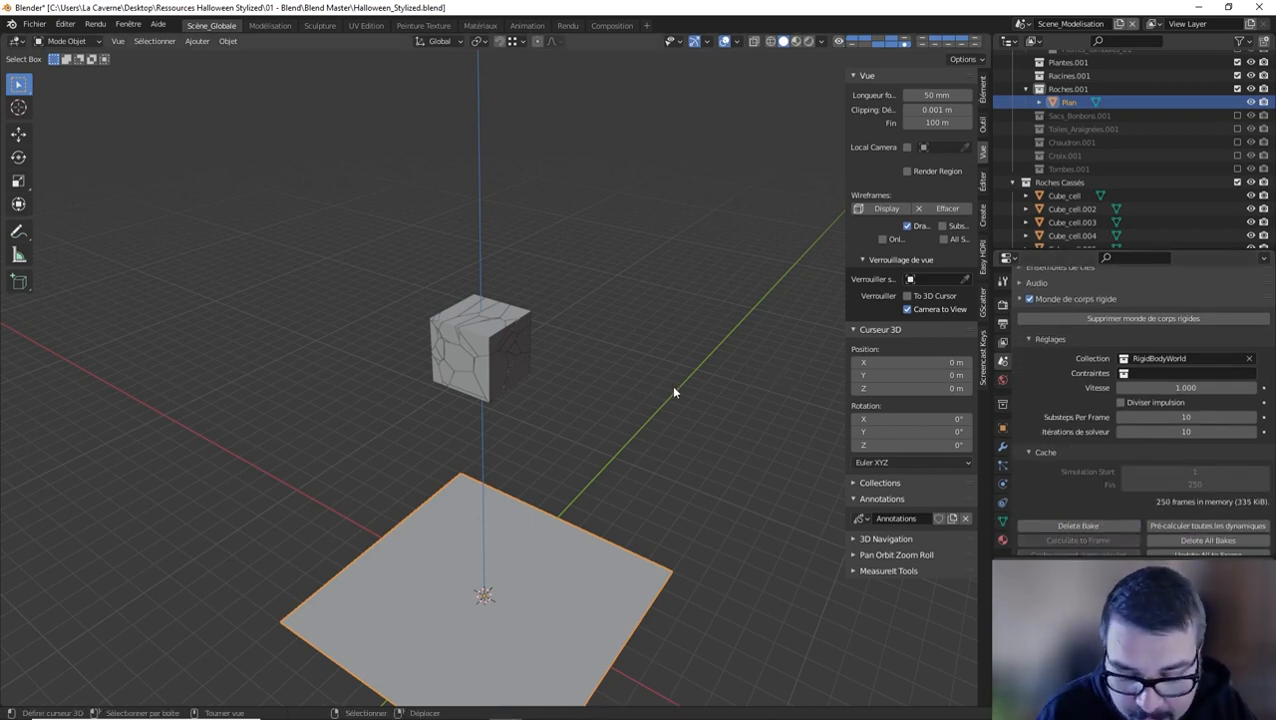
Play the falling-fragments simulation and undo the rigid body bake
key(alt+space)
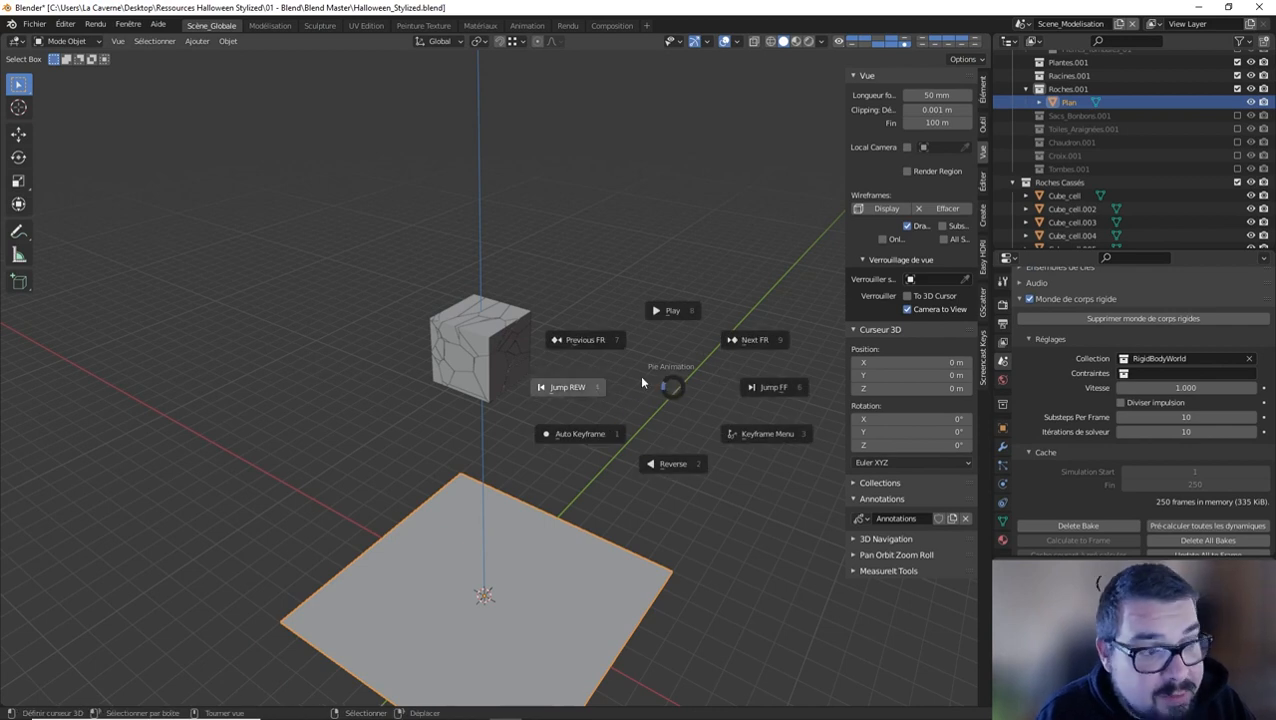
click(669, 312)
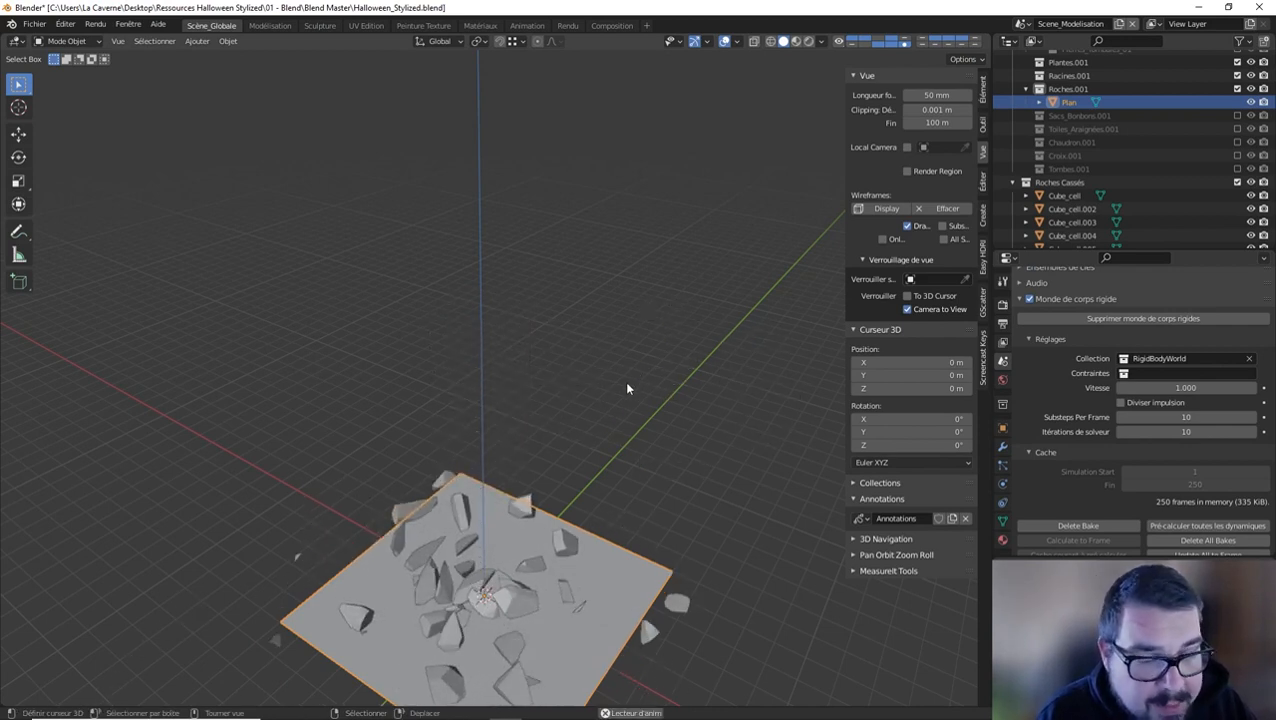
shift+middle_drag(627, 383, 632, 279)
key(ctrl+z)
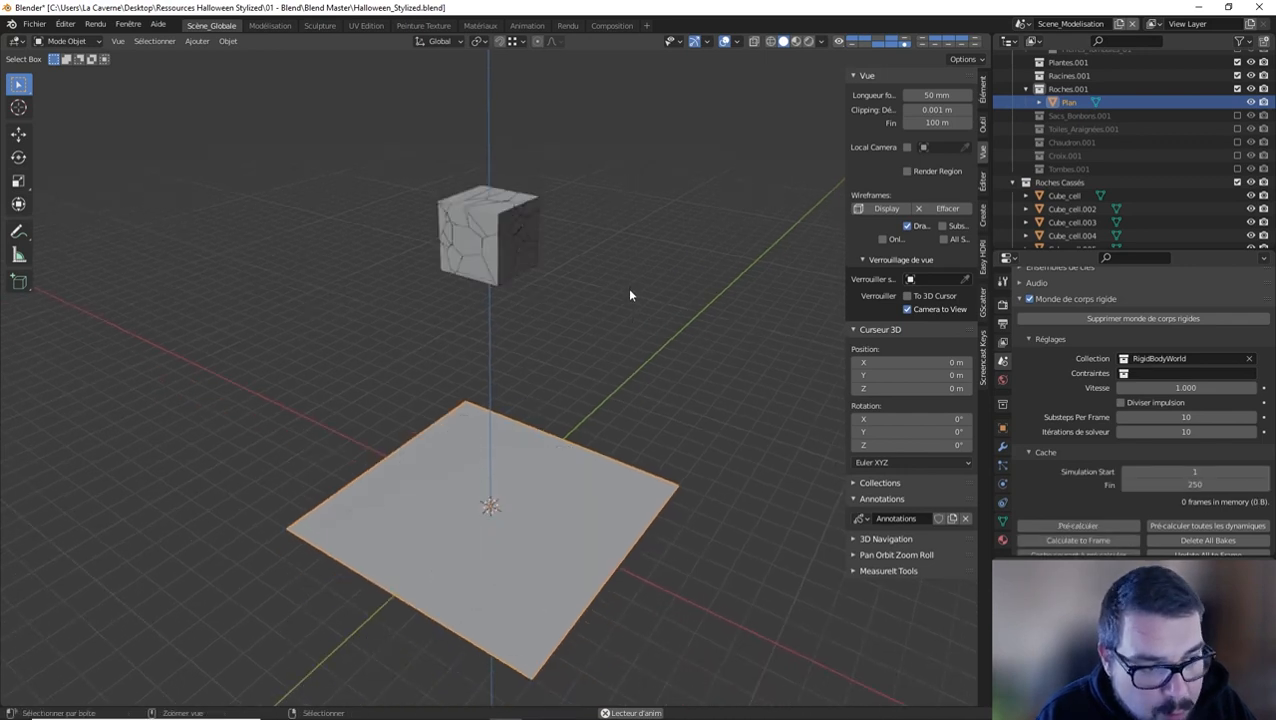
Scale the ground plane by 5 on all axes
key(s)
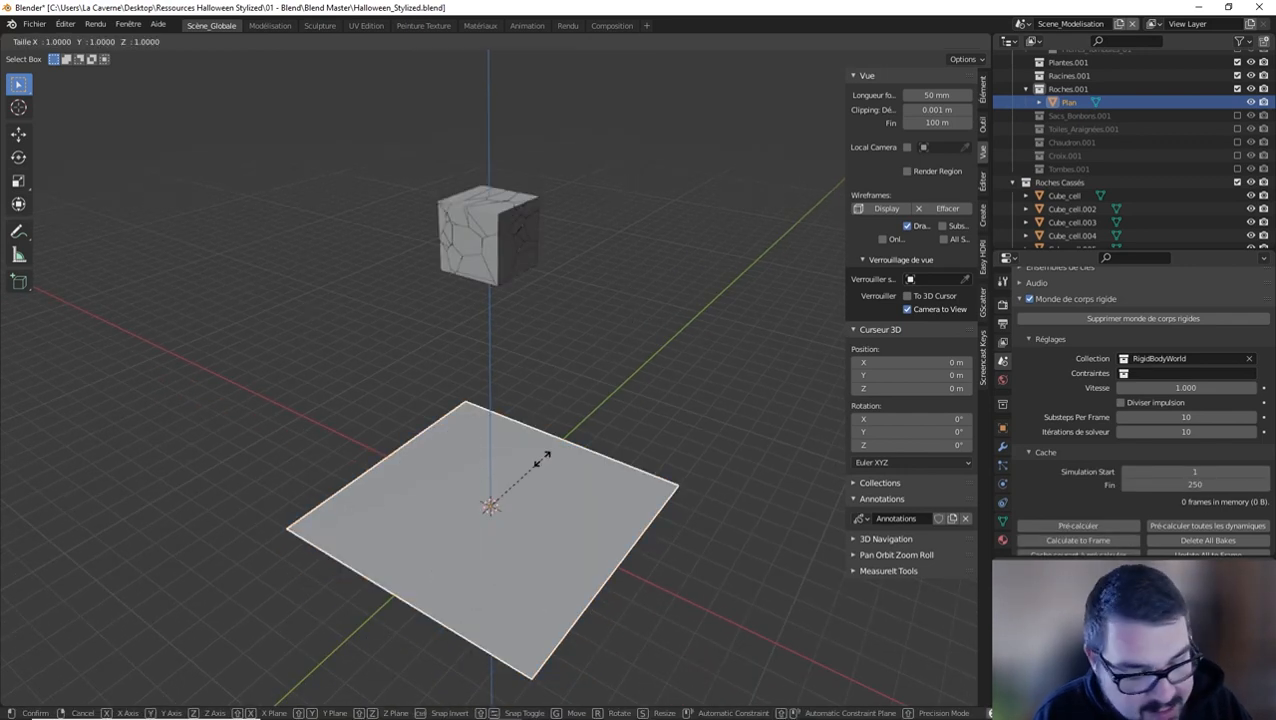
key(5)
key(Return)
Apply the ground plane's scale and rotation, and set its origin to geometry
key(q)
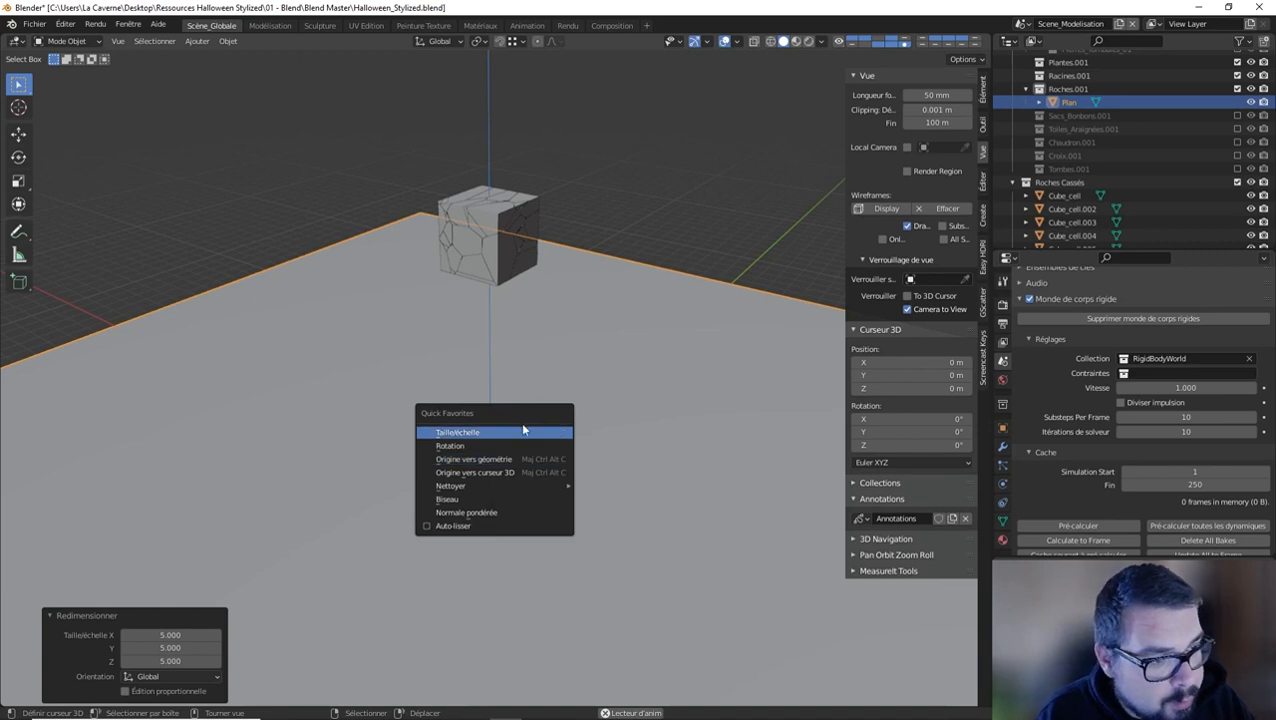
click(521, 431)
key(q)
click(483, 447)
key(q)
click(475, 459)
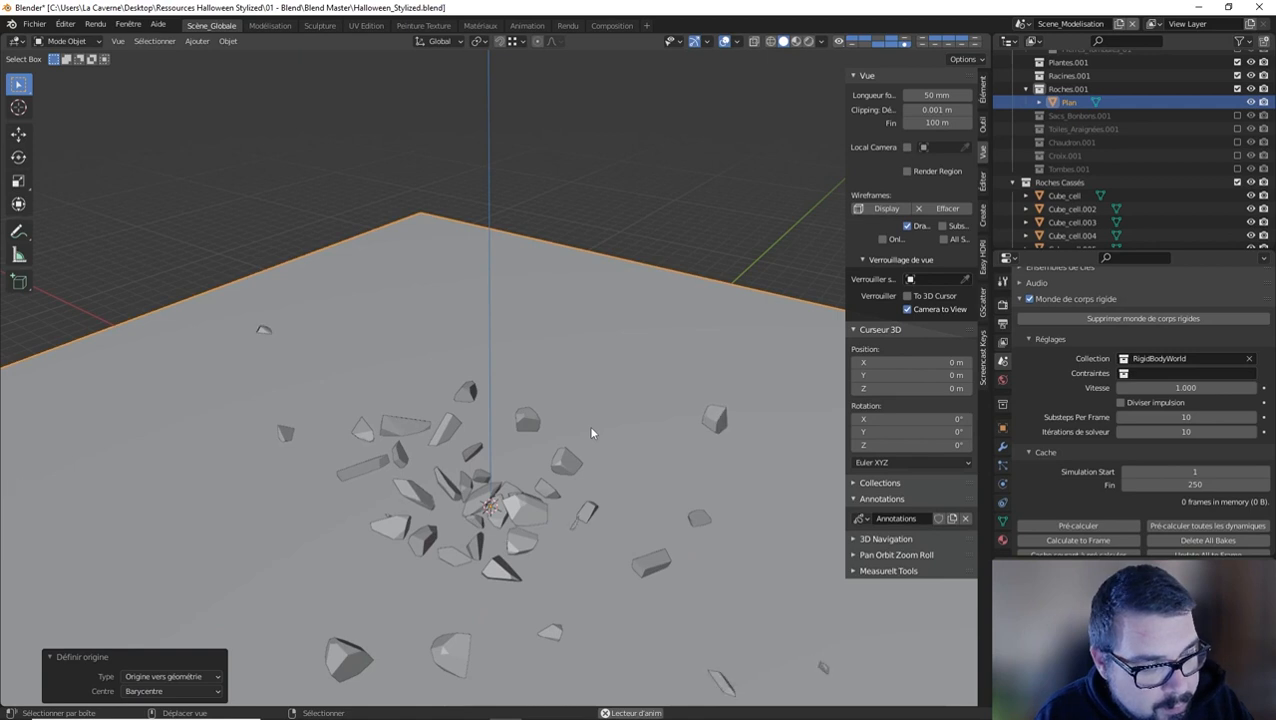
Stop the simulation playback with the fragments spread over the plane and examine their arrangement from several angles
key(shift+space)
click(592, 354)
shift+middle_drag(590, 400, 647, 365)
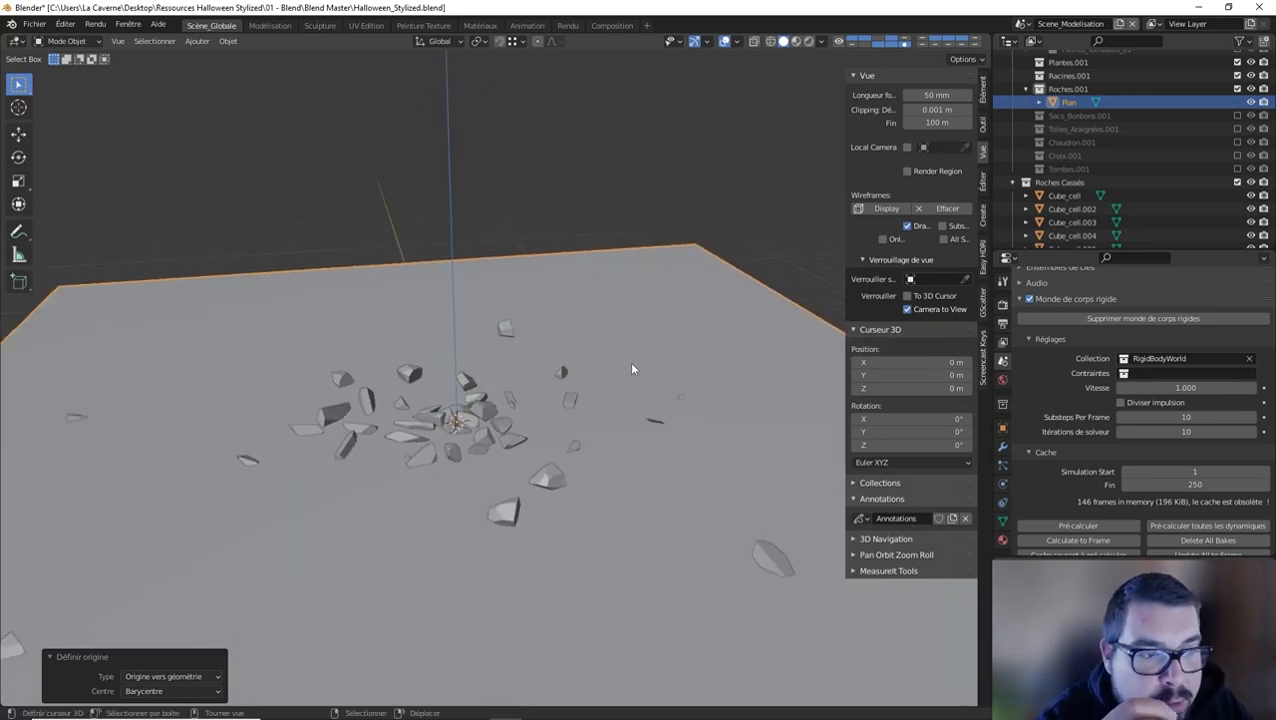
middle_drag(584, 397, 559, 451)
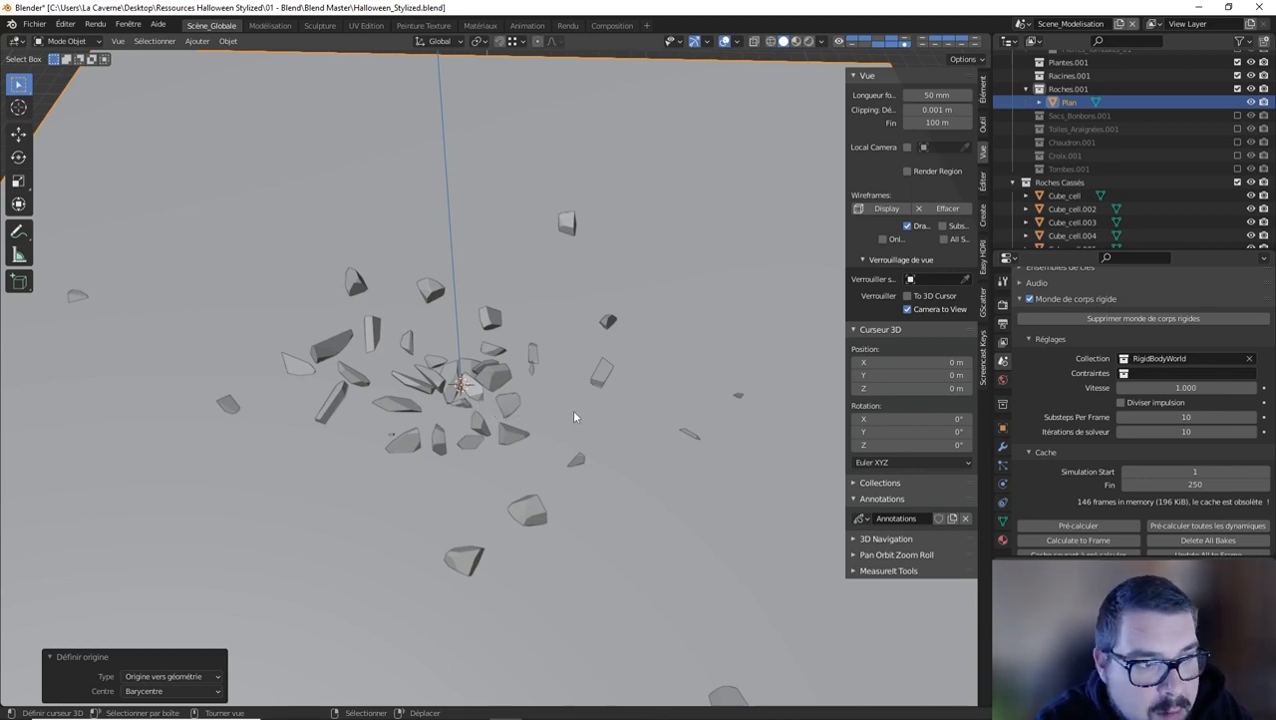
scroll(594, 410, down, 3)
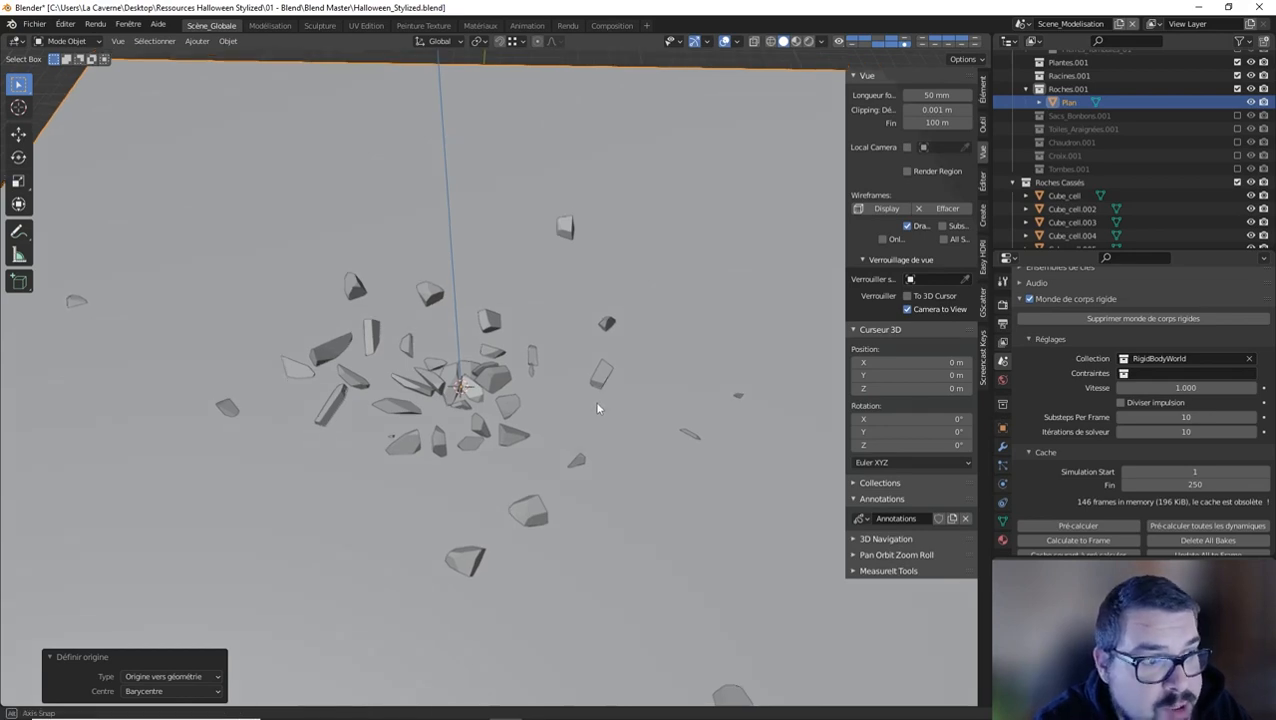
middle_drag(598, 401, 666, 363)
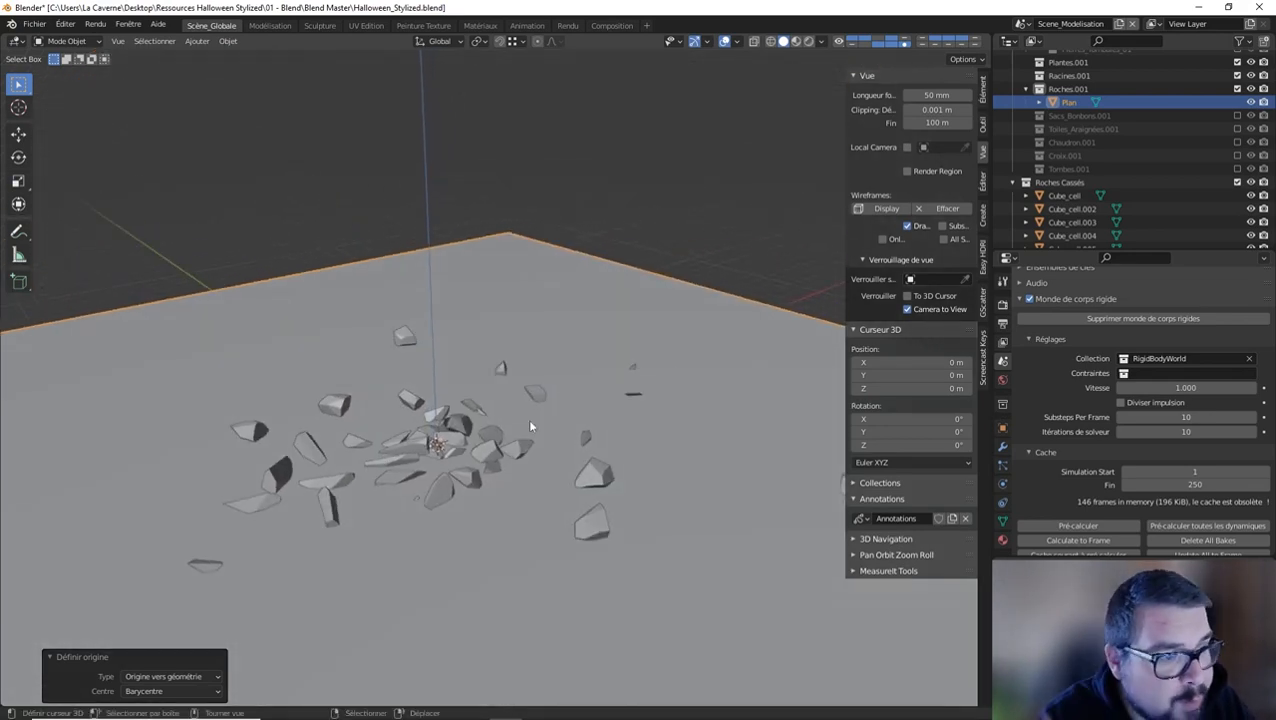
scroll(527, 419, up, 2)
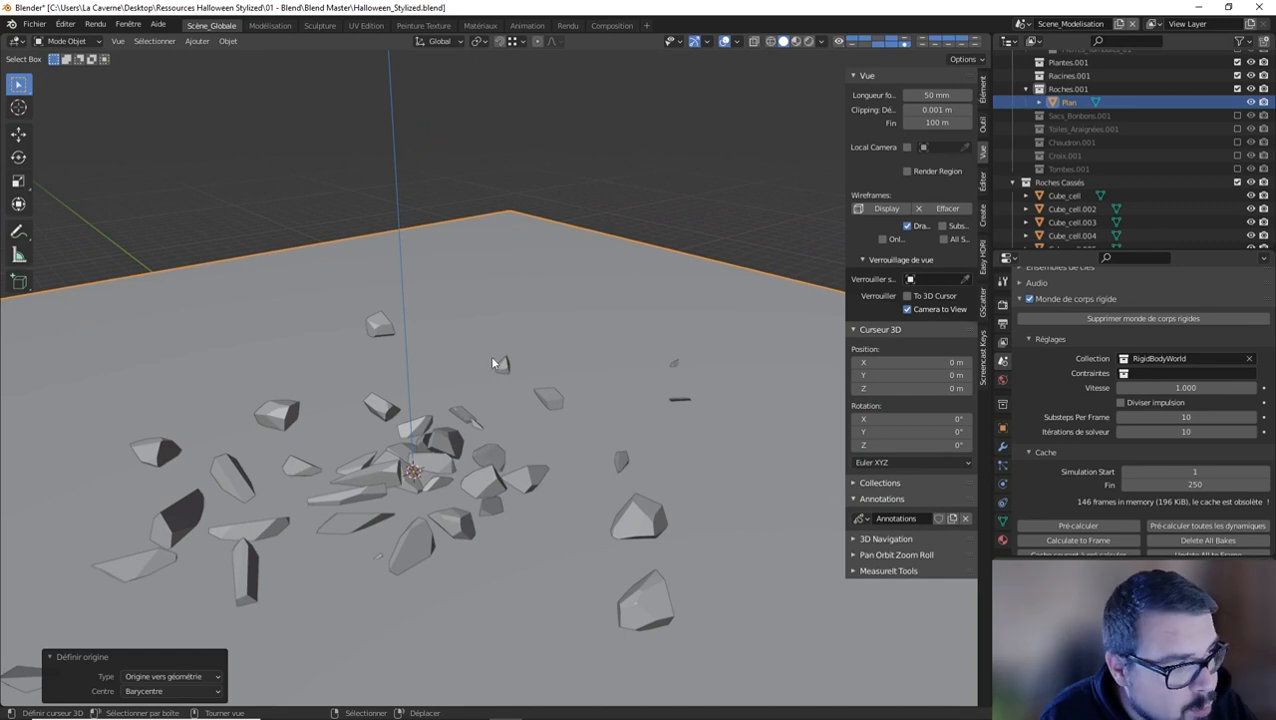
Delete the ground plane under the scattered fragments
key(x)
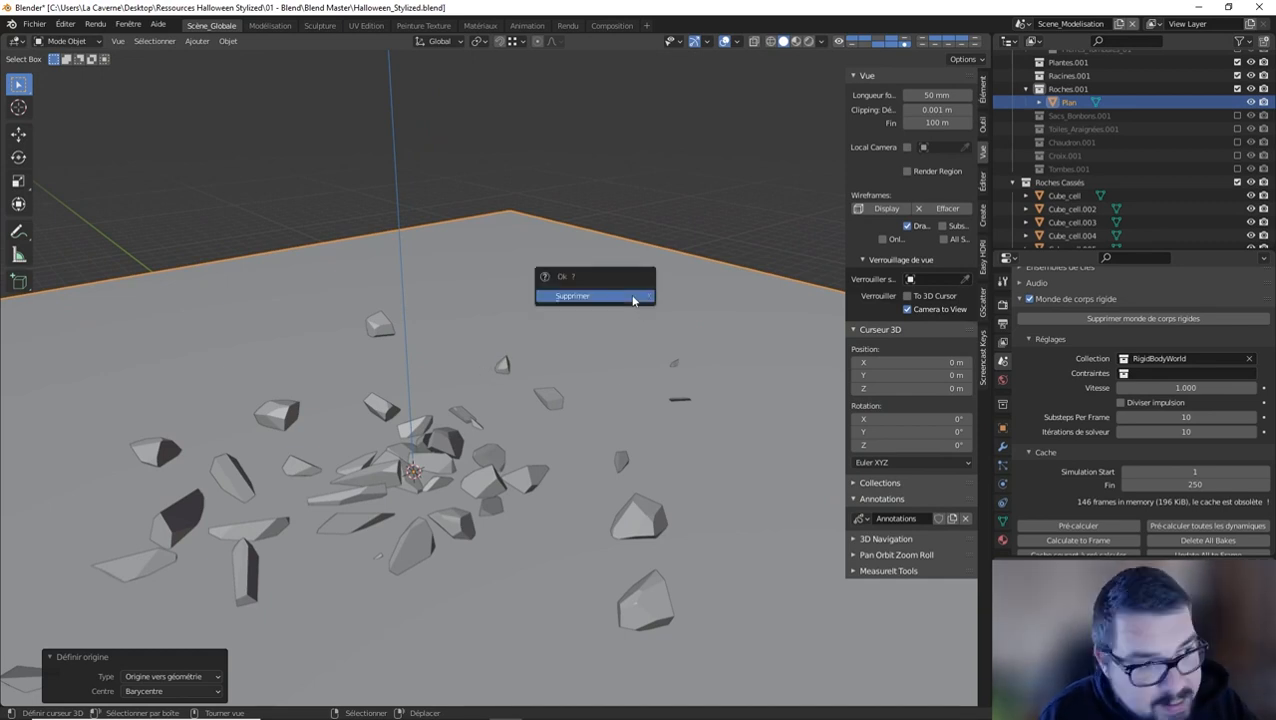
click(631, 295)
Select all the rock fragments and apply their rigid body transformation
scroll(1060, 205, down, 10)
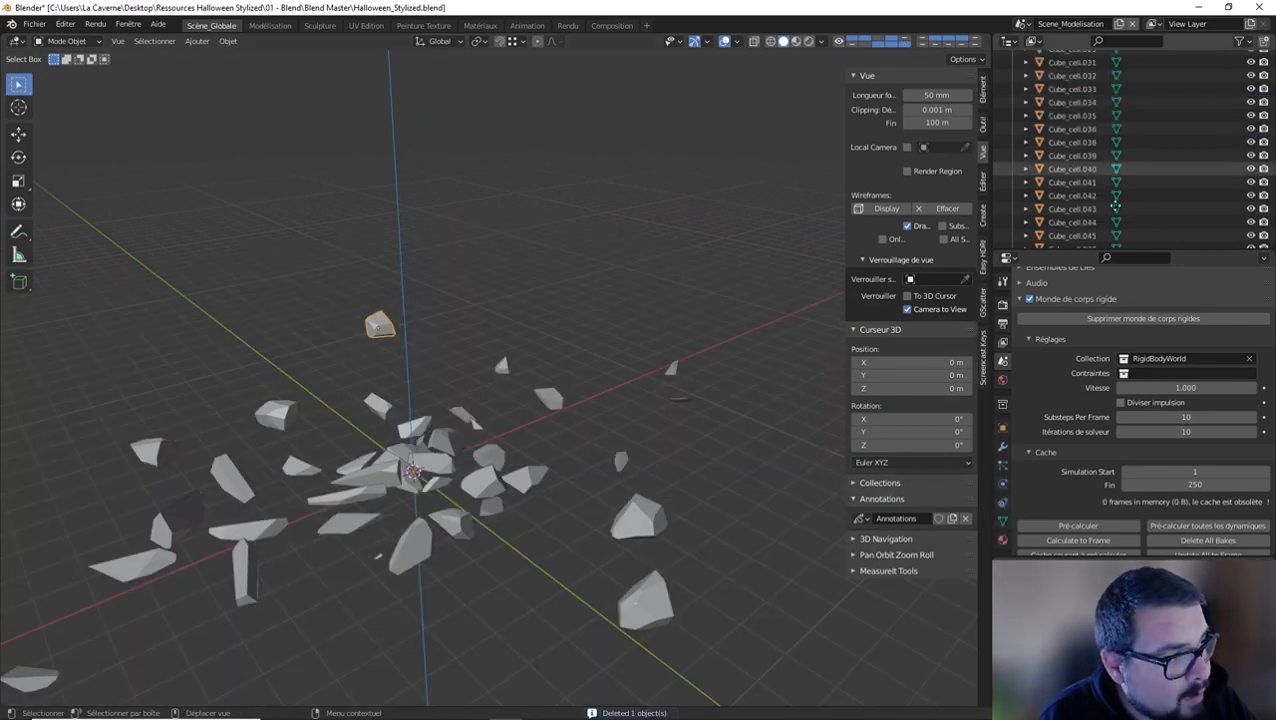
click(1086, 237)
key(a)
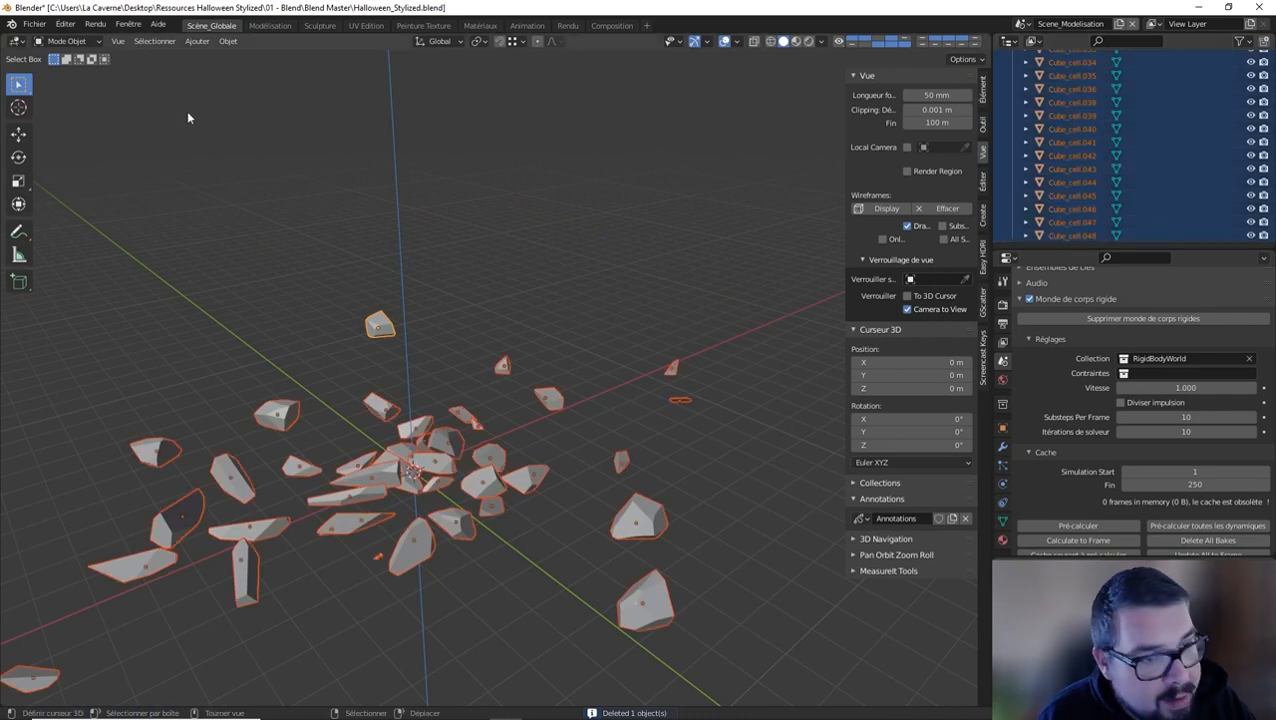
click(229, 42)
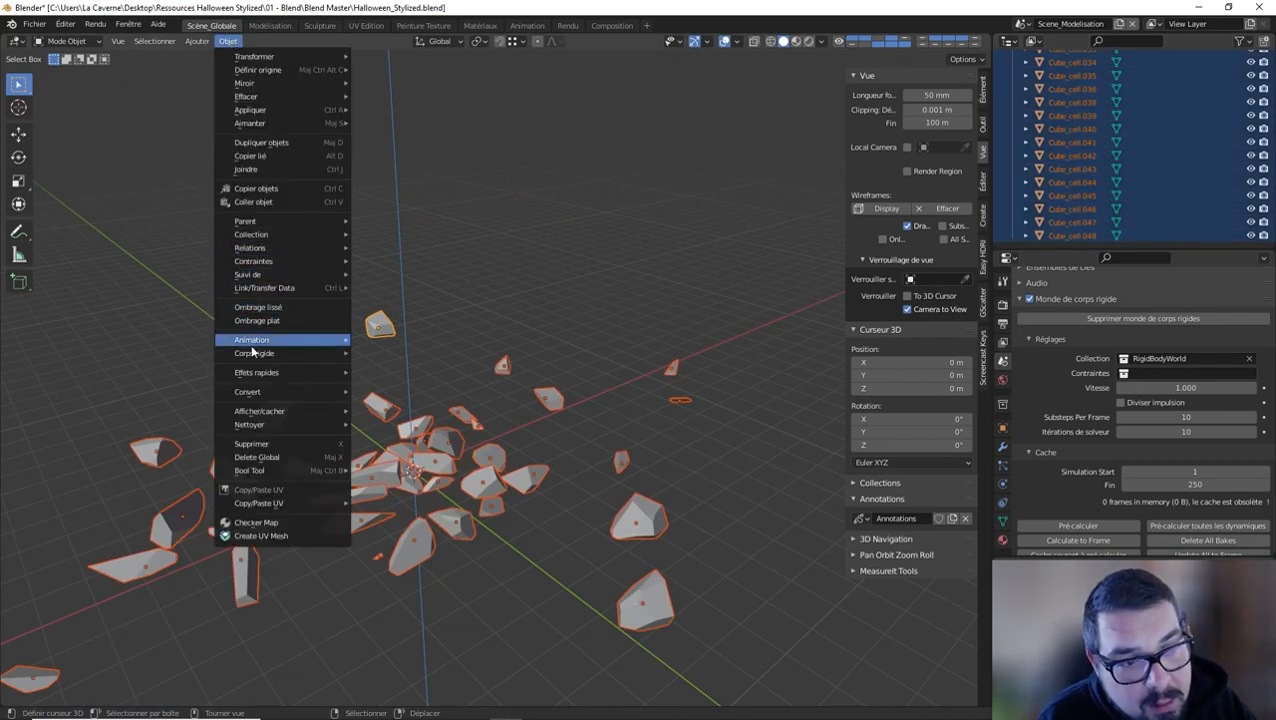
mouse_move(275, 356)
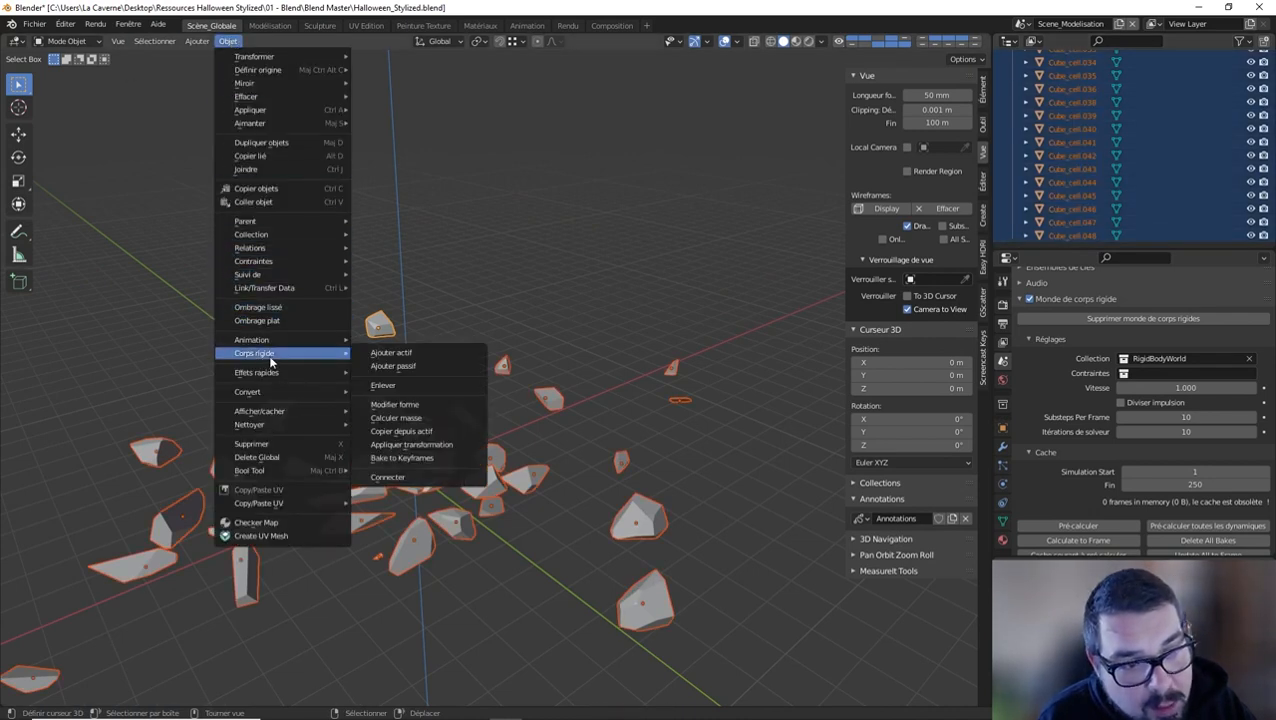
click(418, 436)
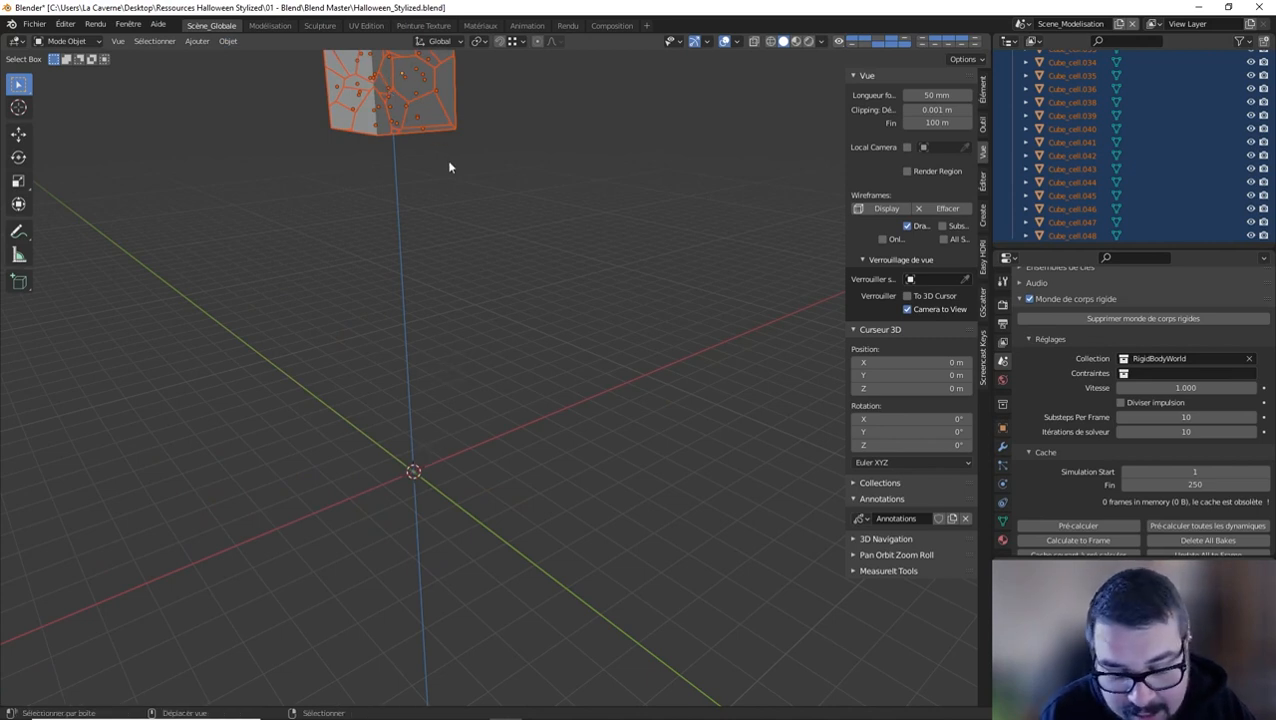
Return the animation to its first frame
key(shift+space)
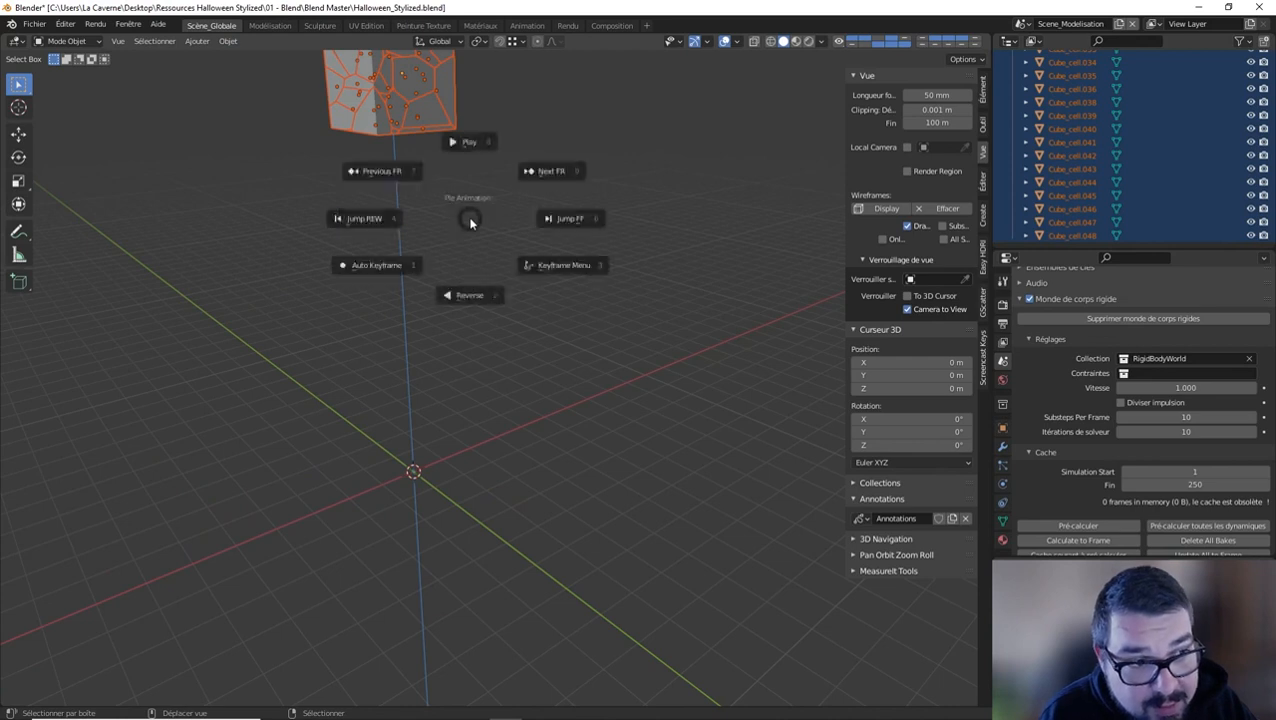
key(shift+space)
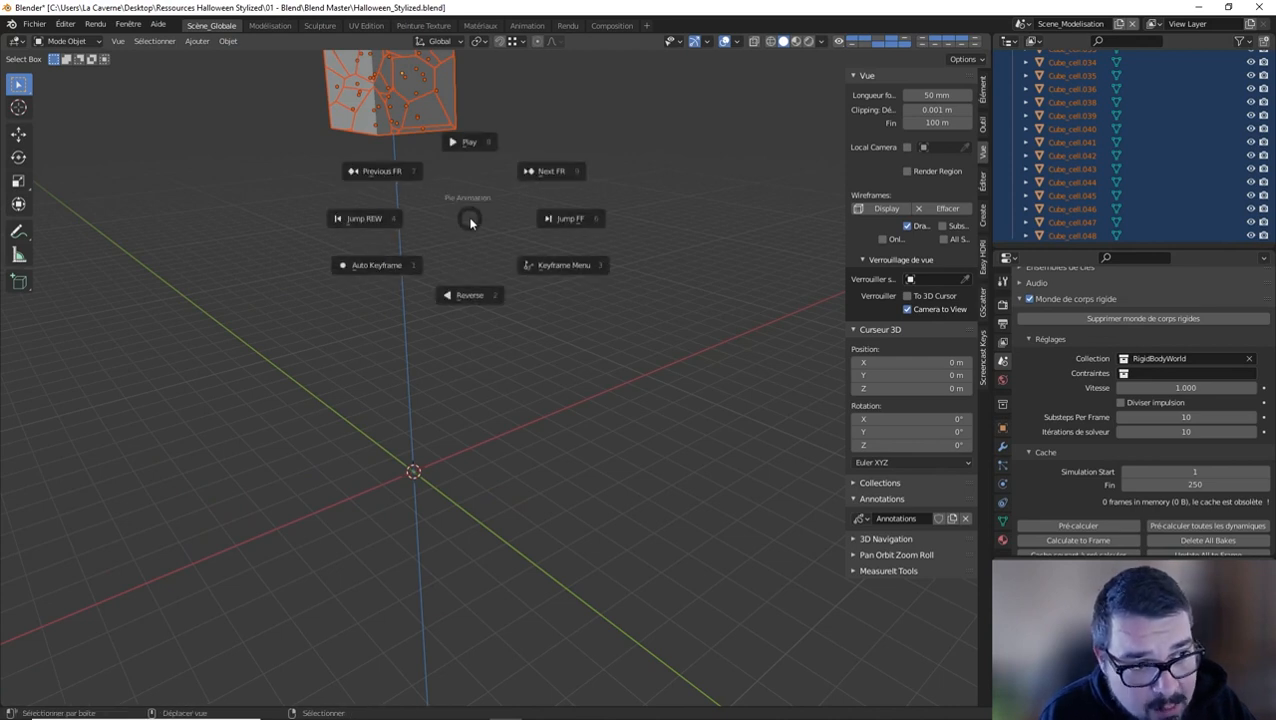
click(360, 218)
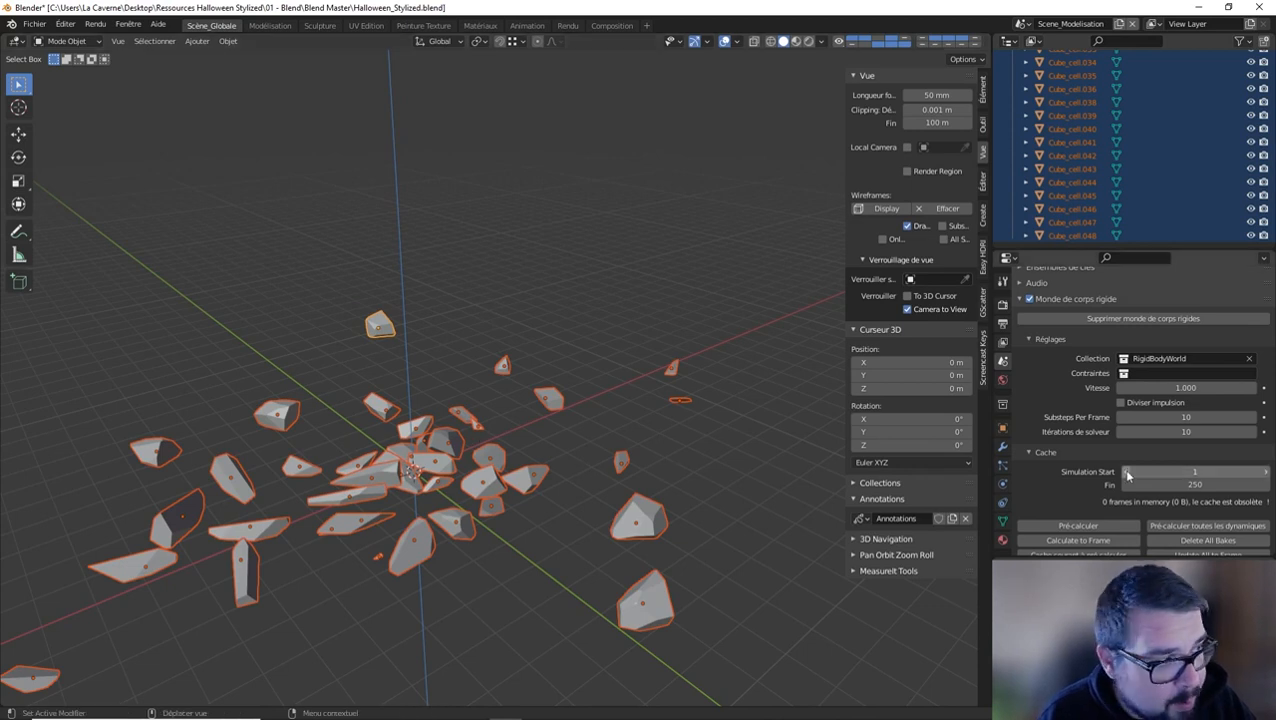
Remove the rigid body physics from the Cube_cell fragment and from the small outlying Cube_cell.028 fragment
click(1004, 484)
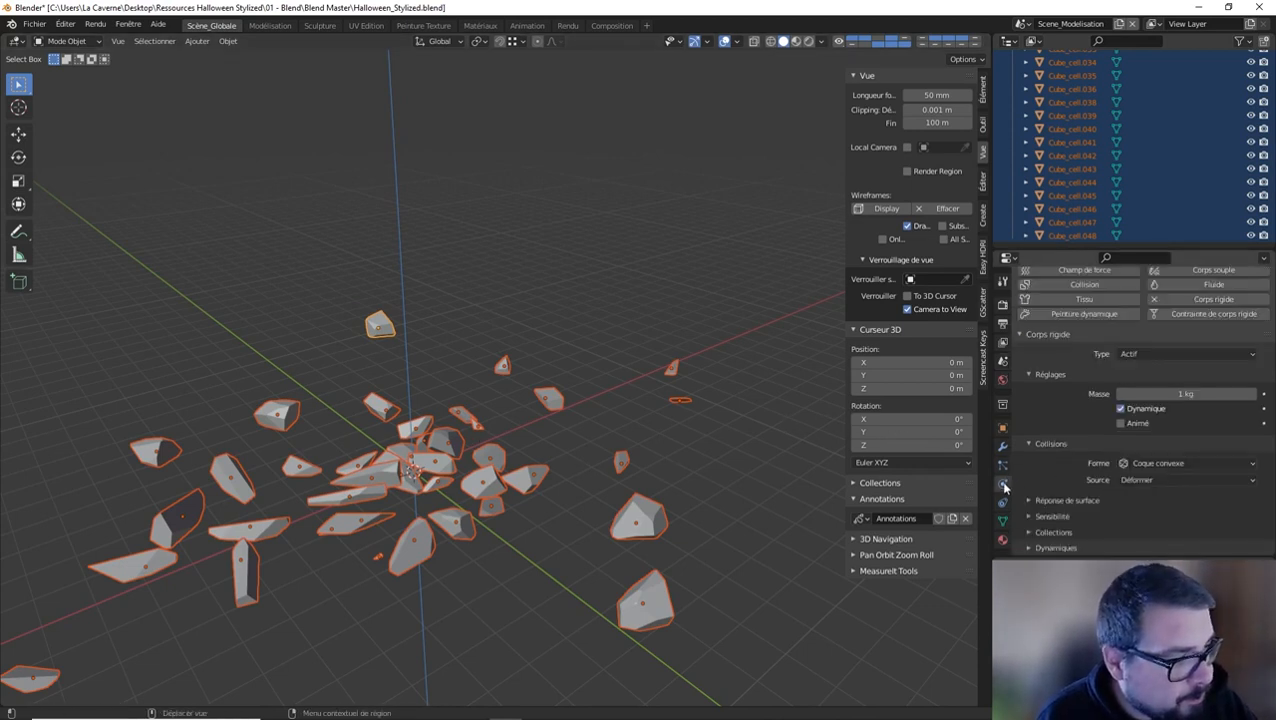
click(1215, 300)
click(228, 41)
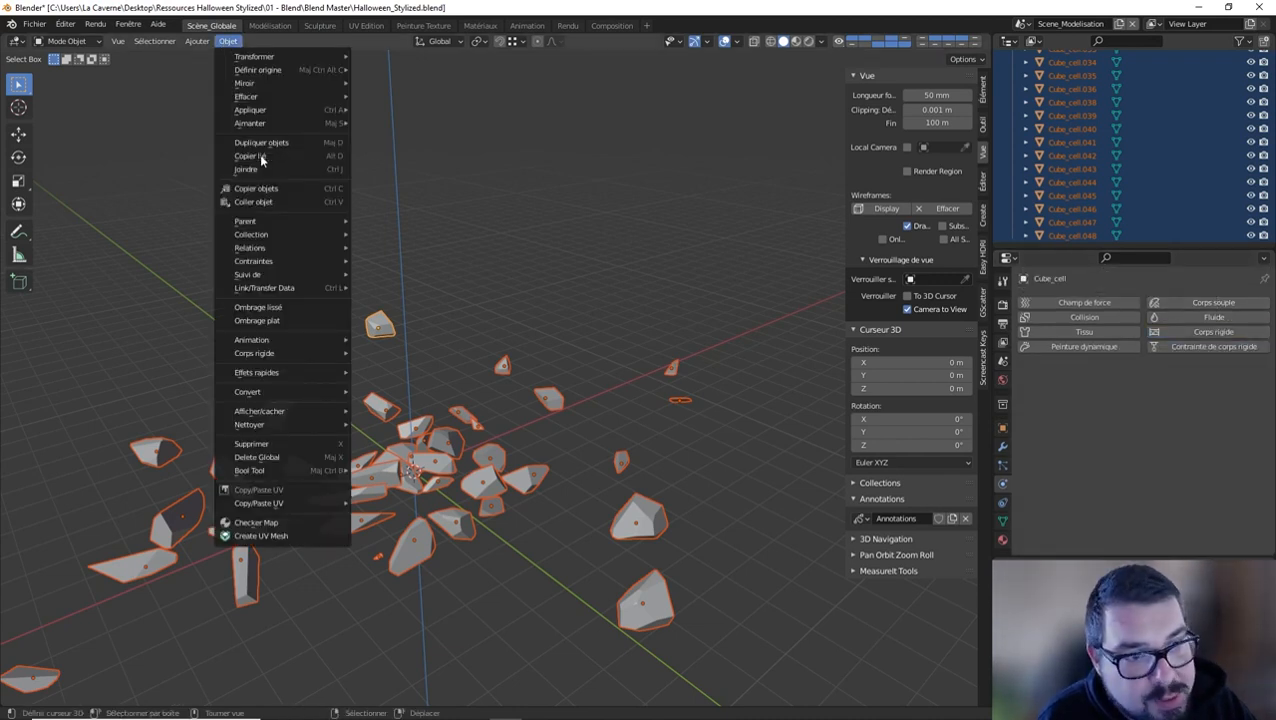
mouse_move(285, 372)
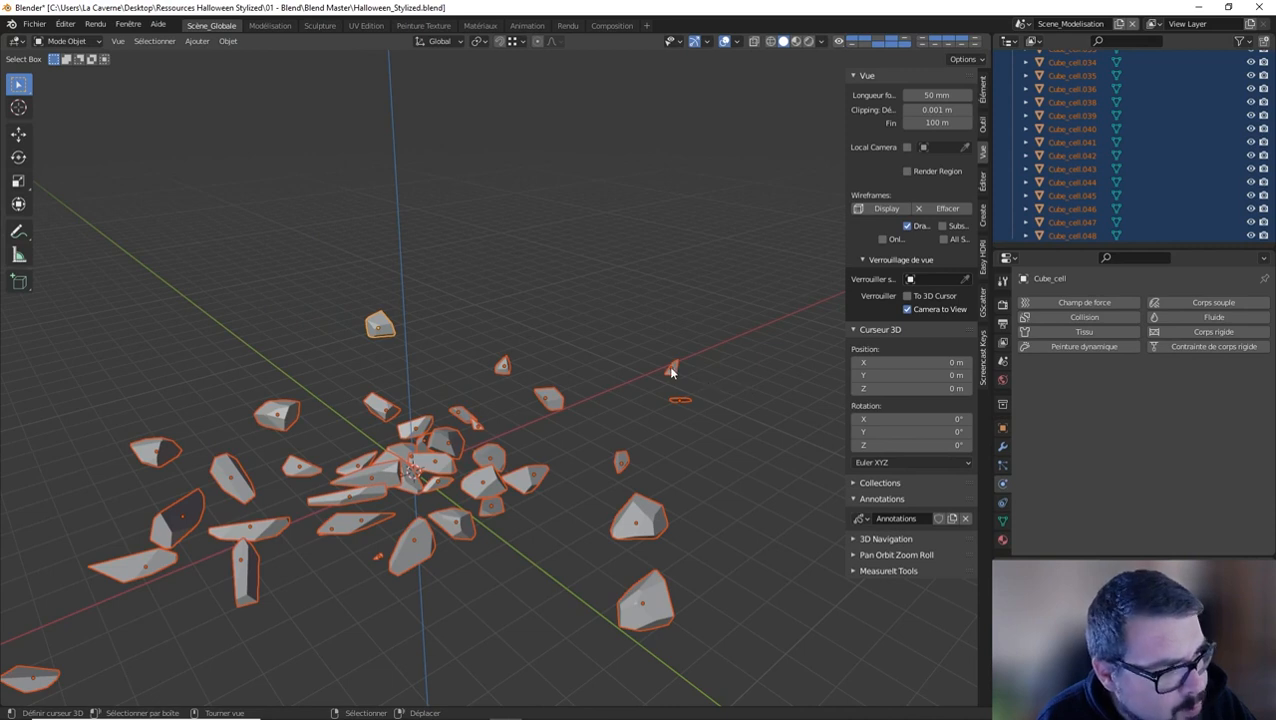
click(670, 368)
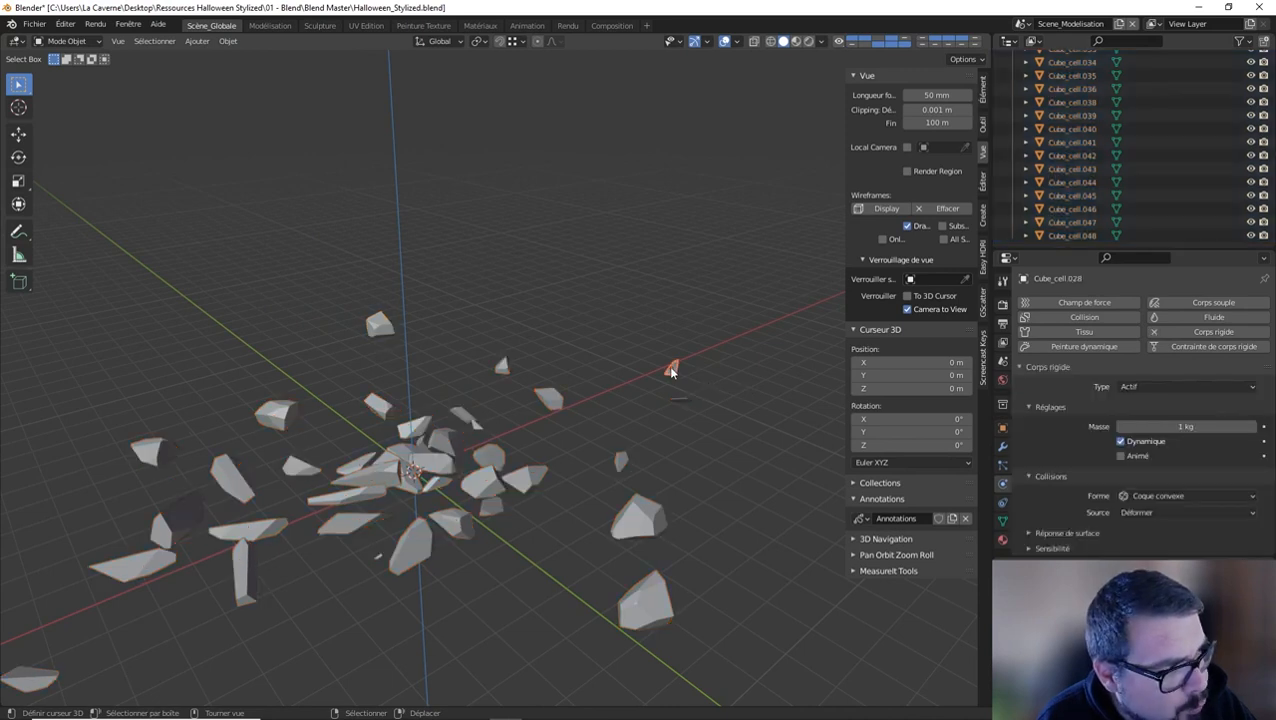
click(1217, 331)
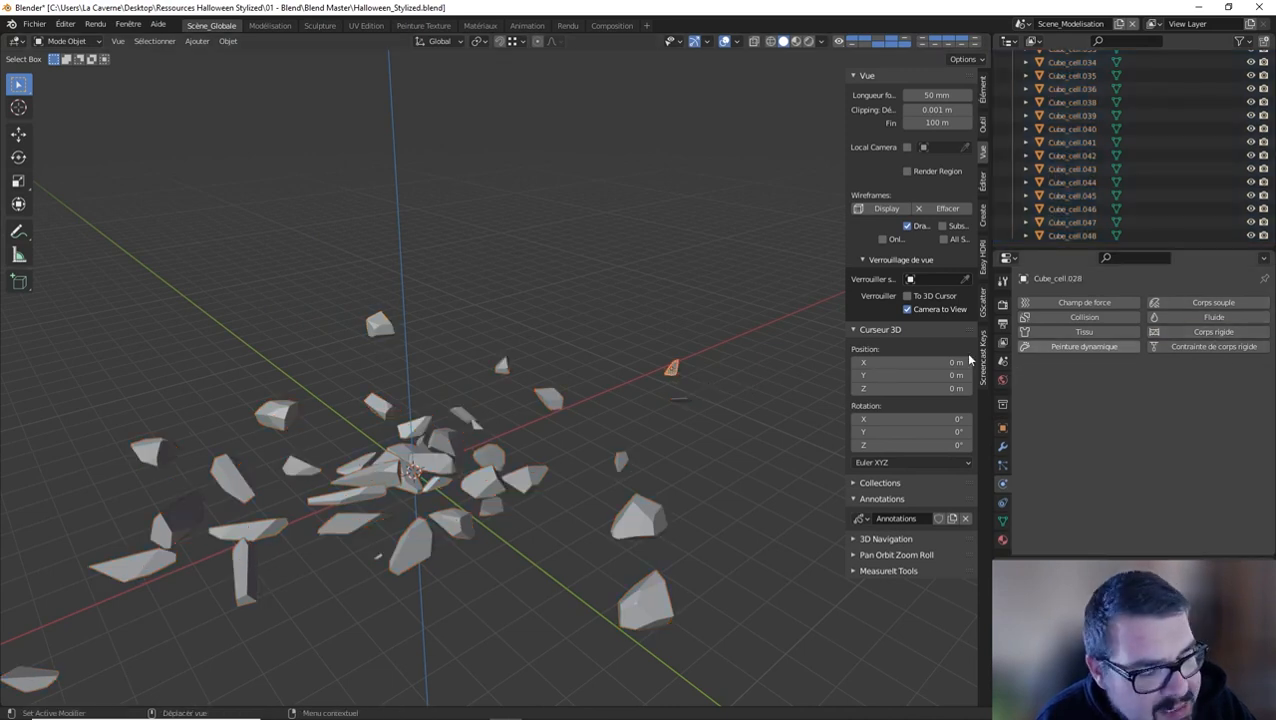
Delete the tiny outlying fragments Cube_cell.028 and Cube_cell.029 and the small sliver Cube_cell.048 near the pile
key(a)
click(517, 293)
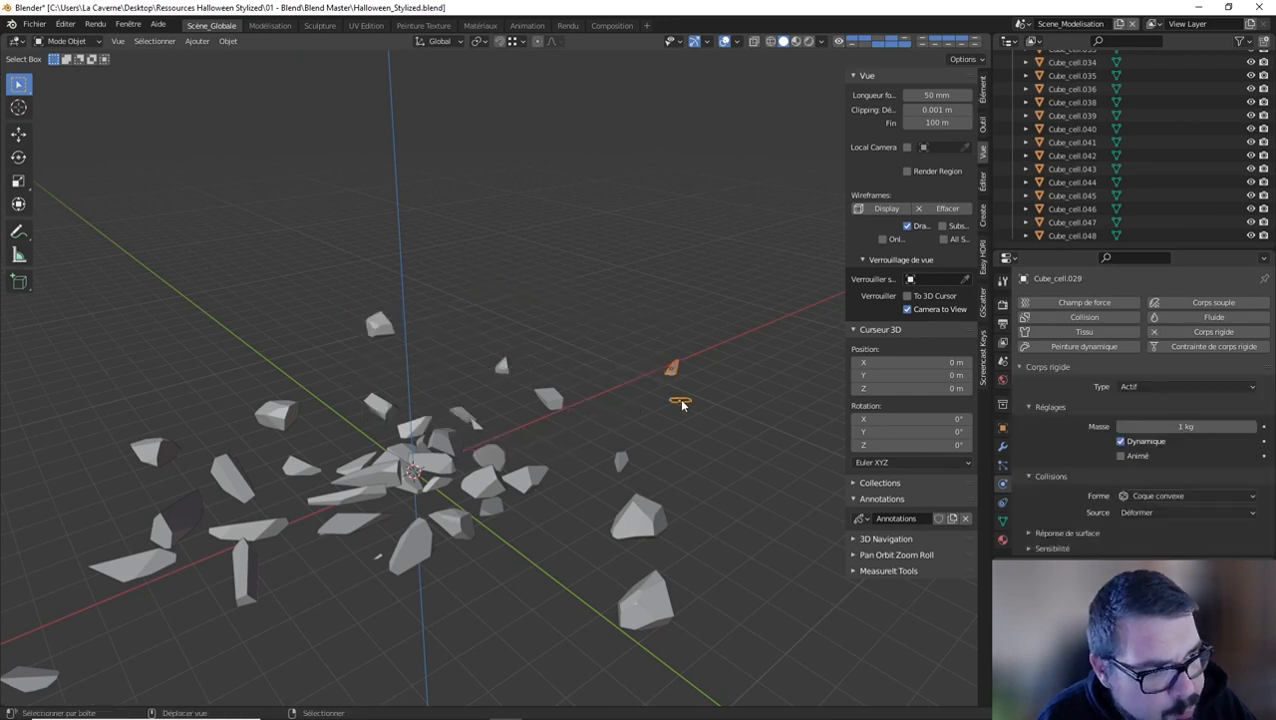
key(x)
click(660, 420)
right_click(470, 423)
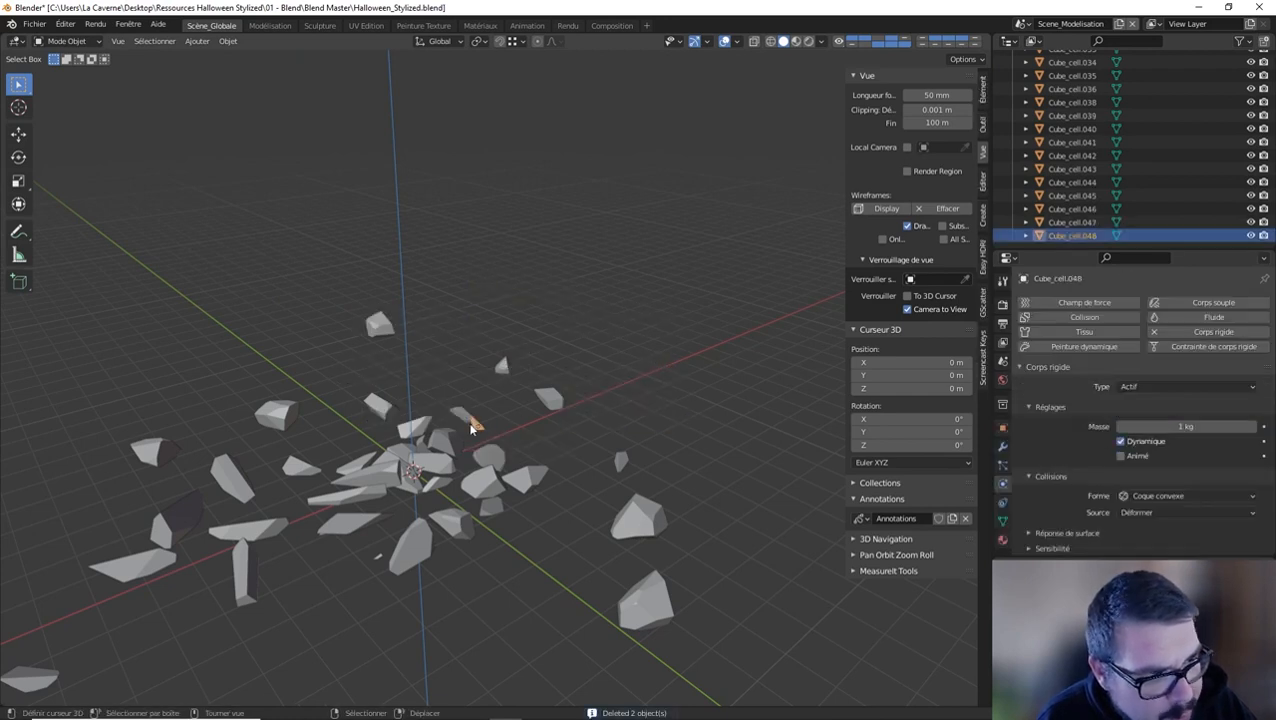
key(x)
click(471, 427)
Delete the other unwanted small fragments scattered around the pile, one at a time
shift+middle_drag(485, 455, 830, 404)
scroll(528, 398, up, 3)
right_click(392, 544)
key(x)
click(392, 542)
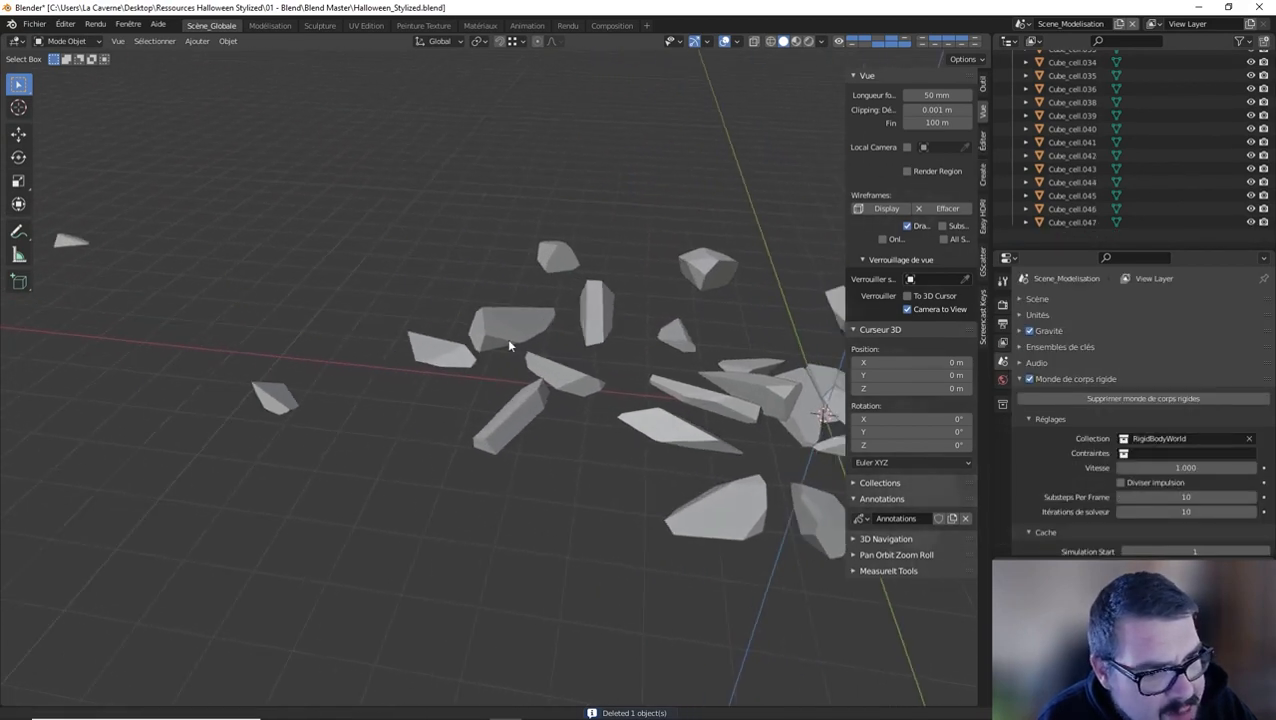
shift+middle_drag(509, 341, 715, 352)
middle_drag(600, 345, 425, 330)
right_click(532, 225)
key(x)
click(532, 225)
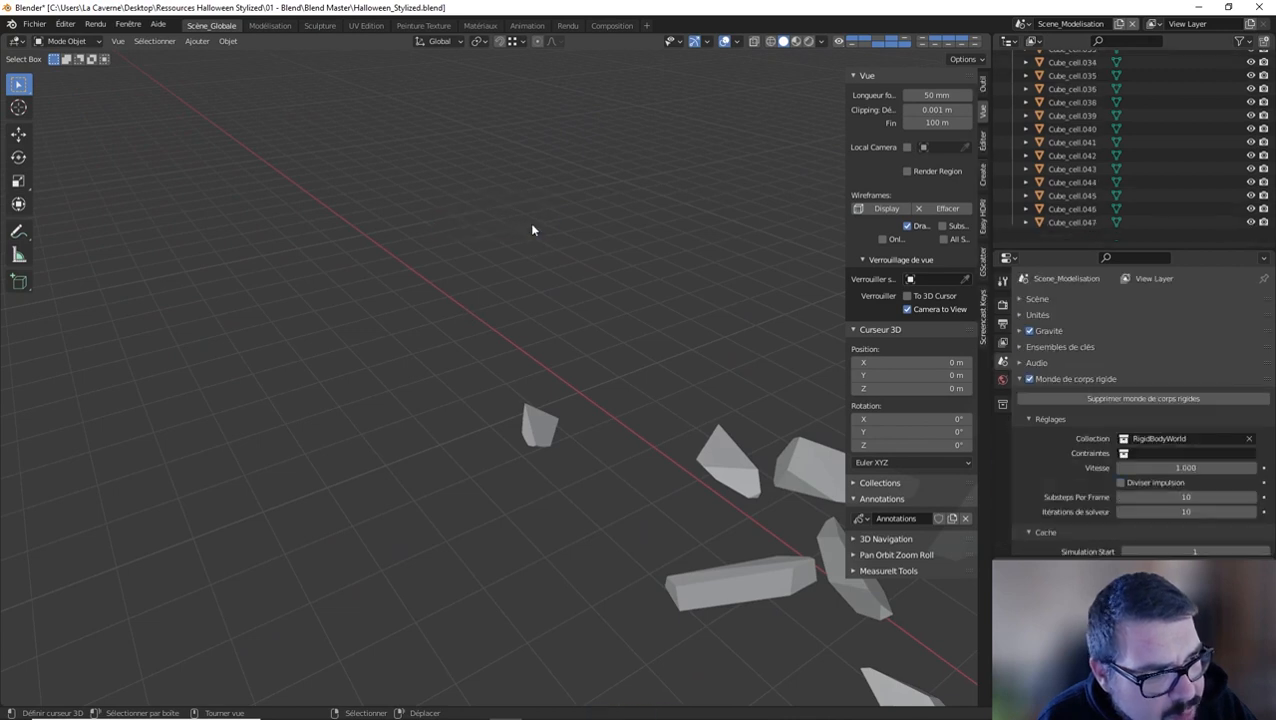
middle_drag(532, 230, 336, 265)
right_click(498, 214)
key(x)
click(448, 236)
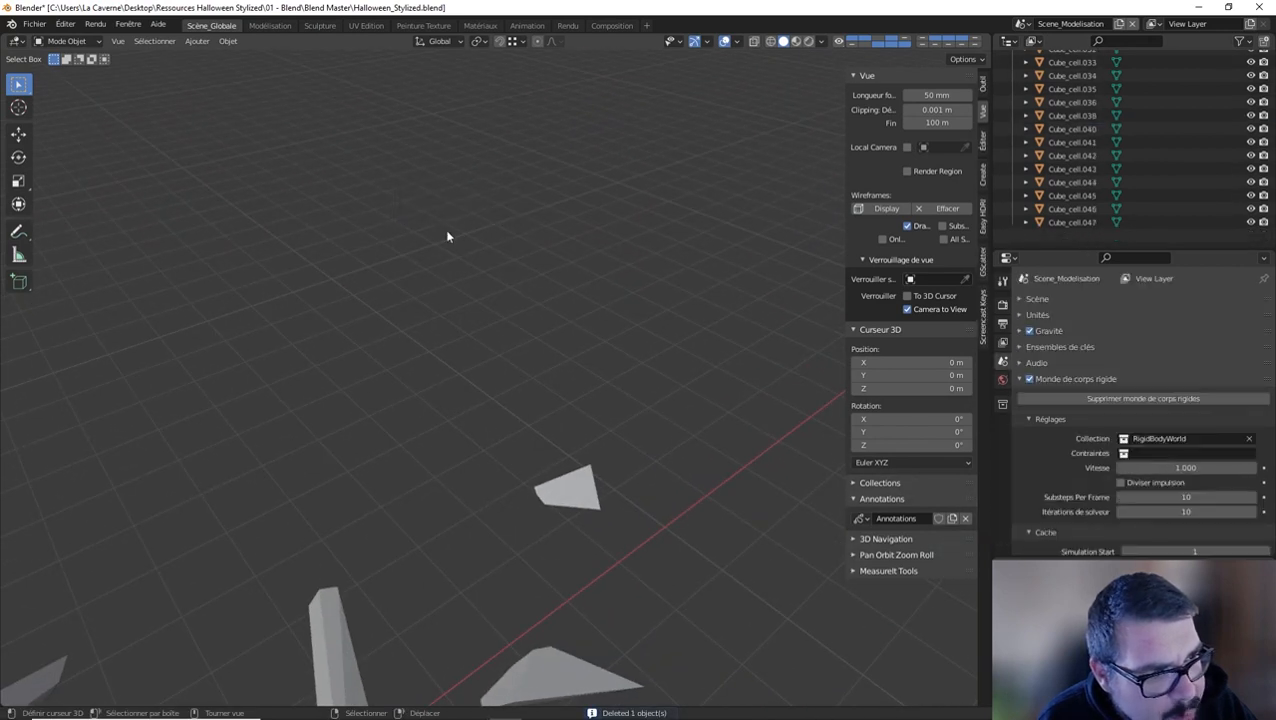
Move the distant fragment Cube_cell.020 horizontally closer to the pile, by about -10.184 m on X and 15.029 m on Y
middle_drag(447, 232, 268, 238)
shift+middle_drag(477, 162, 532, 240)
right_click(588, 135)
middle_drag(595, 133, 549, 176)
key(g)
key(shift+z)
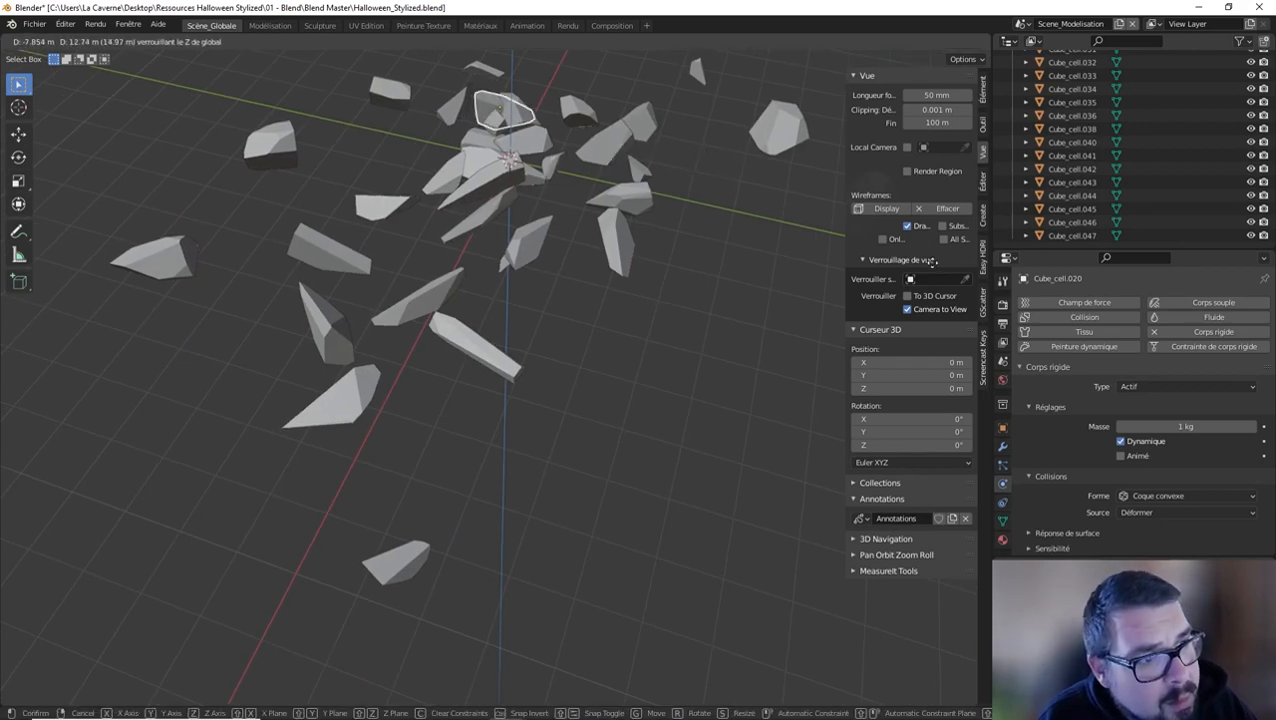
click(801, 301)
Inspect the pile from low angles and delete the fragment Cube_cell.004
mouse_move(801, 301)
middle_down()
mouse_move(735, 262)
mouse_move(521, 270)
mouse_move(470, 293)
mouse_move(395, 296)
middle_up()
scroll(670, 271, down, 2)
mouse_move(803, 270)
shift+middle_down()
mouse_move(633, 250)
mouse_move(634, 192)
shift+middle_up()
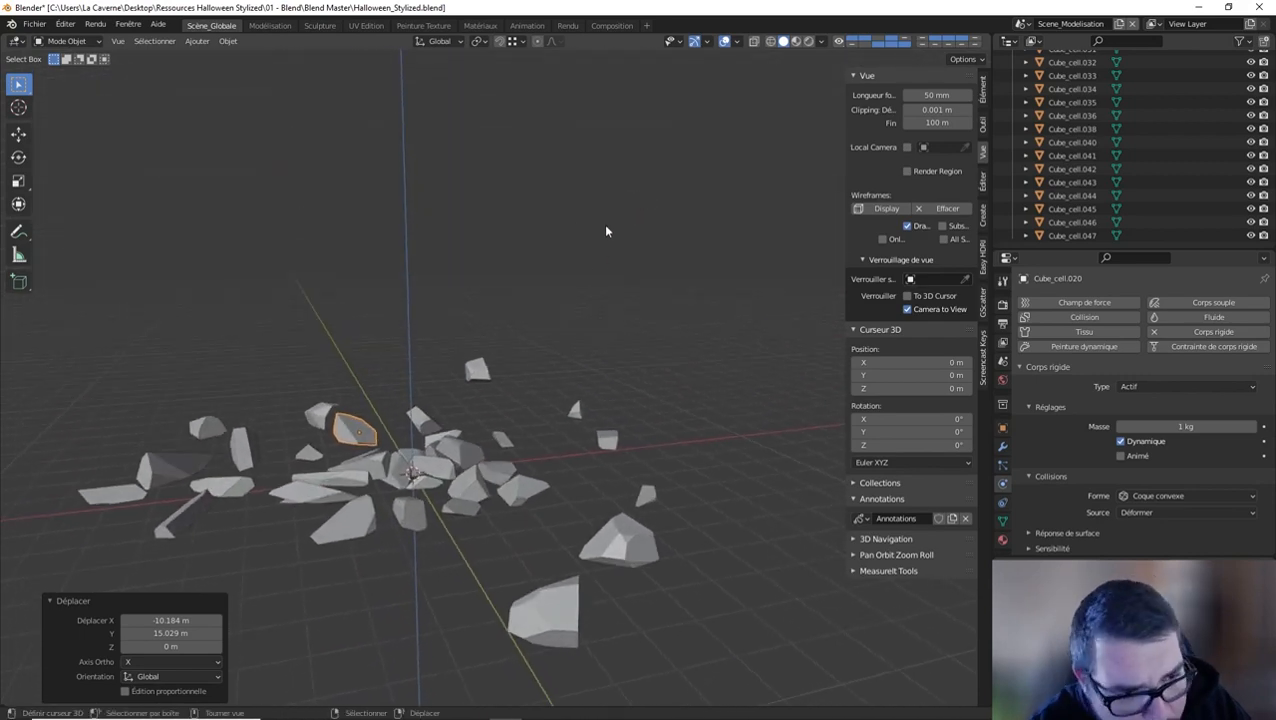
middle_drag(530, 320, 340, 481)
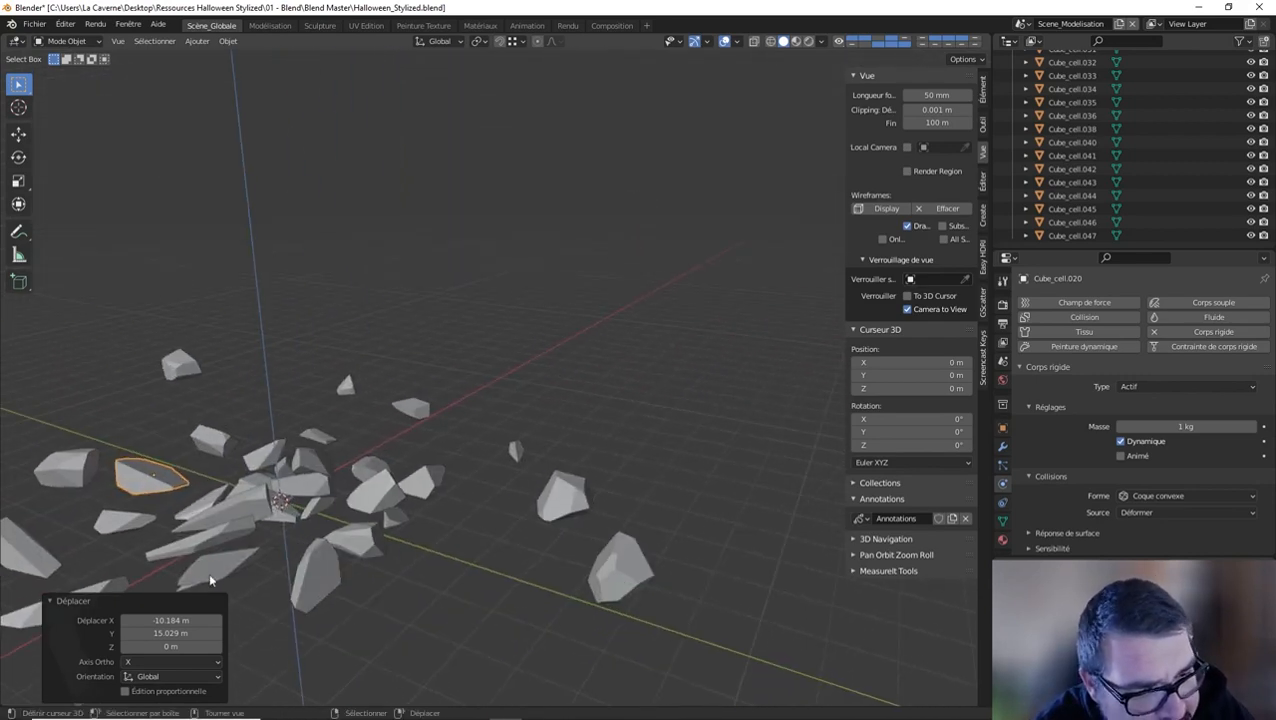
click(210, 578)
middle_drag(210, 578, 323, 487)
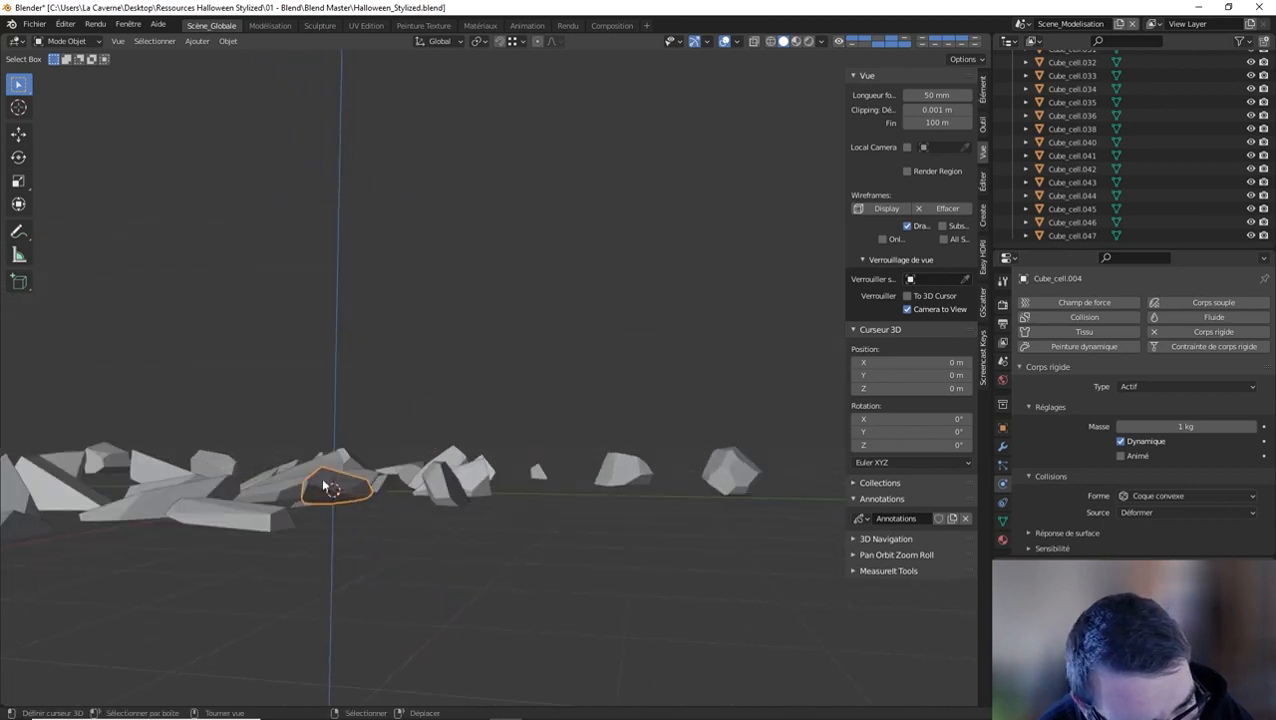
key(x)
click(300, 503)
middle_drag(399, 436, 385, 399)
scroll(511, 416, down, 2)
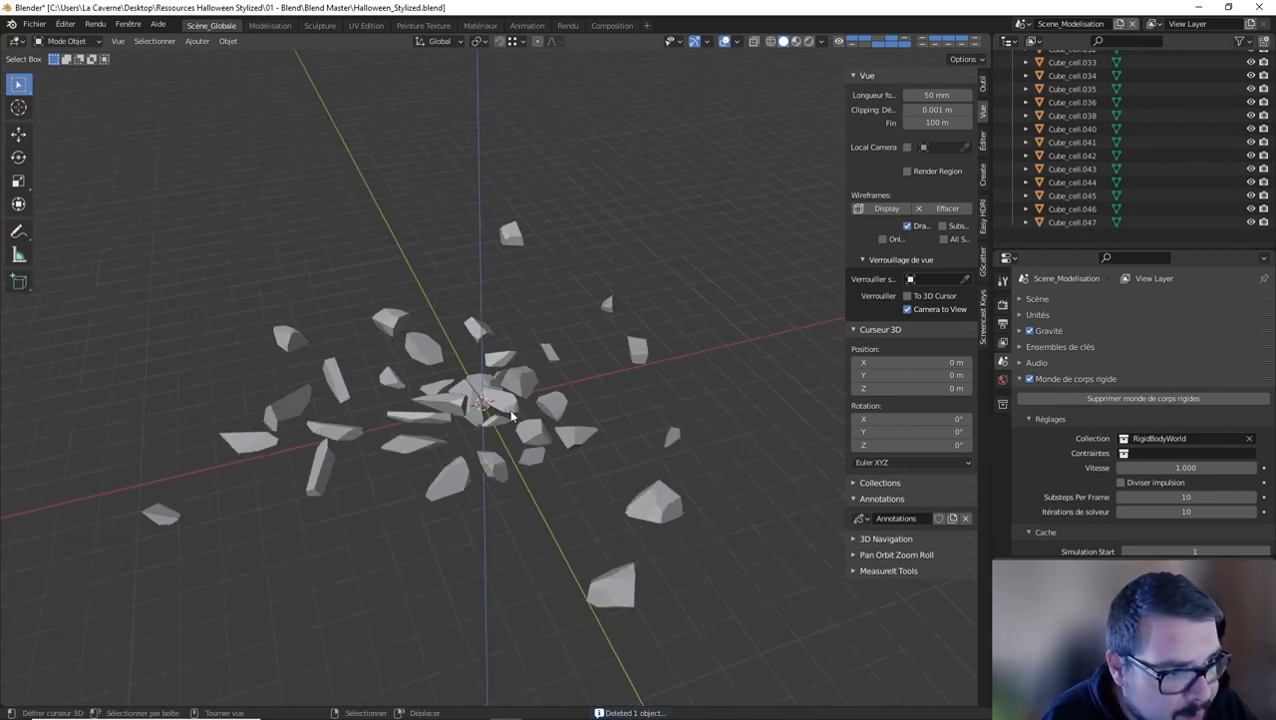
key(a)
click(514, 368)
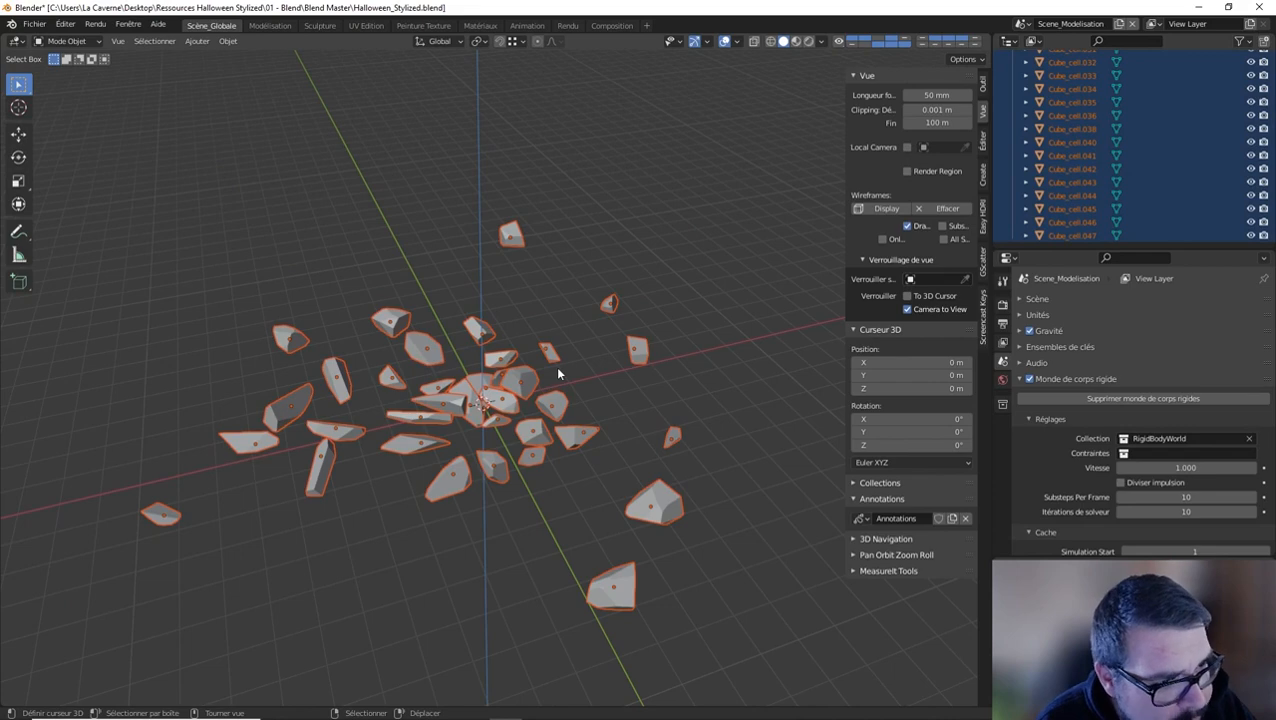
scroll(467, 385, up, 3)
click(461, 392)
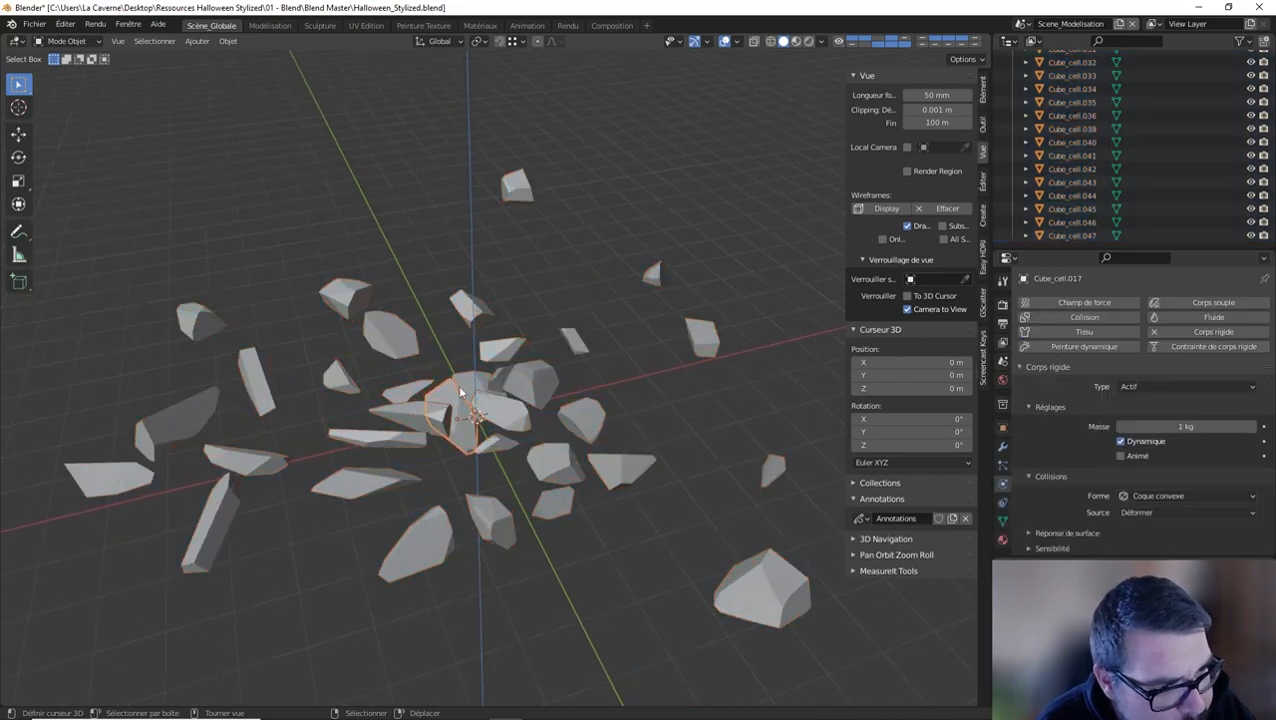
Duplicate the five large chunky fragments around the pile and shift the copies about 20.757 m along the X axis
middle_drag(490, 393, 575, 408)
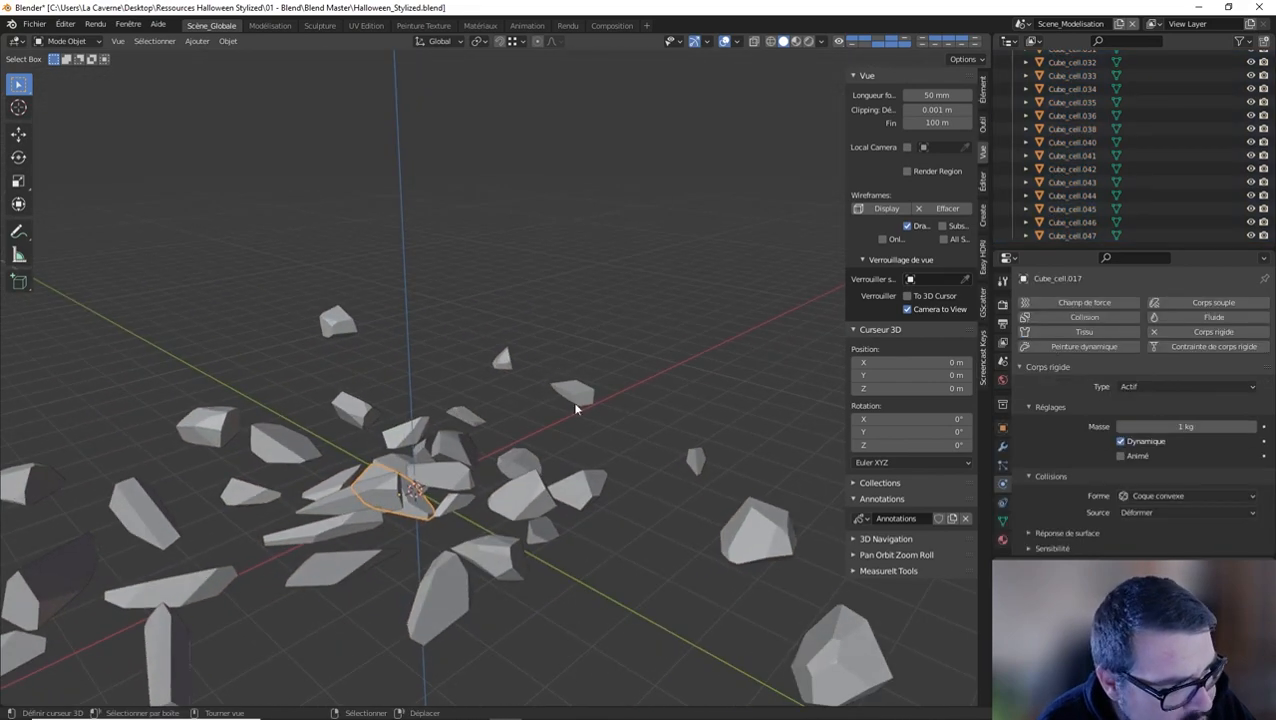
click(758, 541)
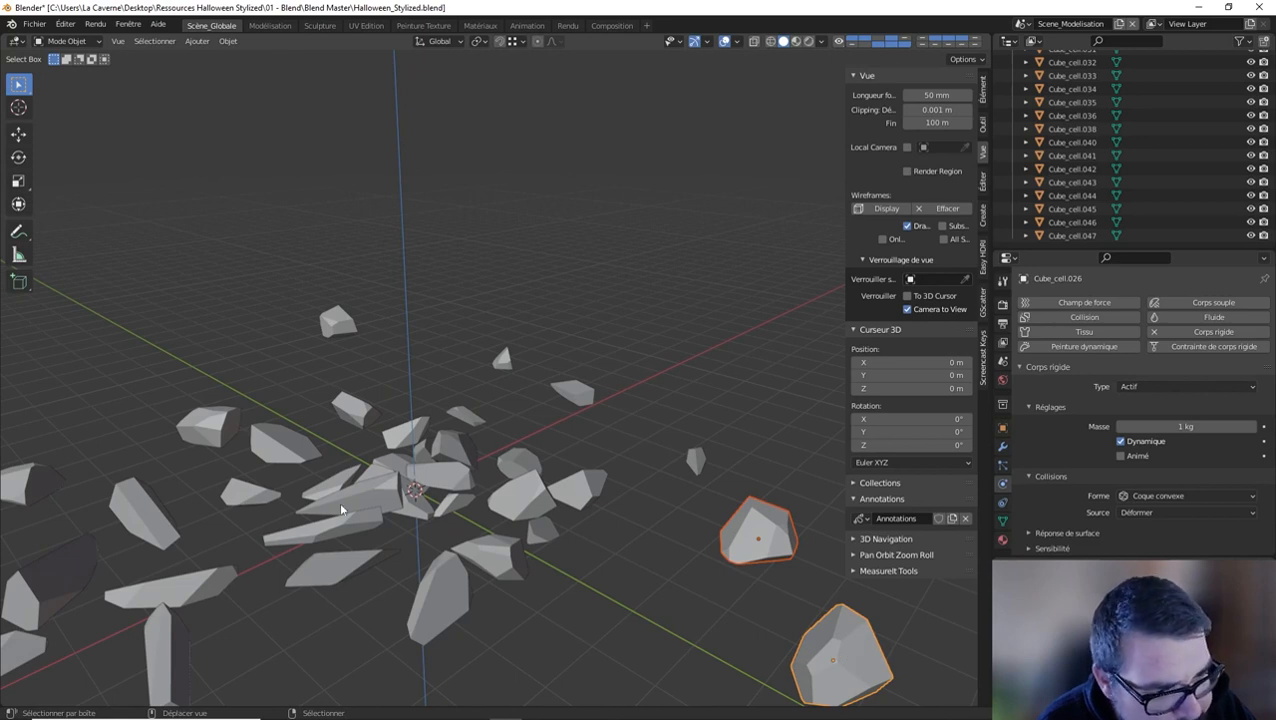
shift+middle_drag(340, 510, 415, 467)
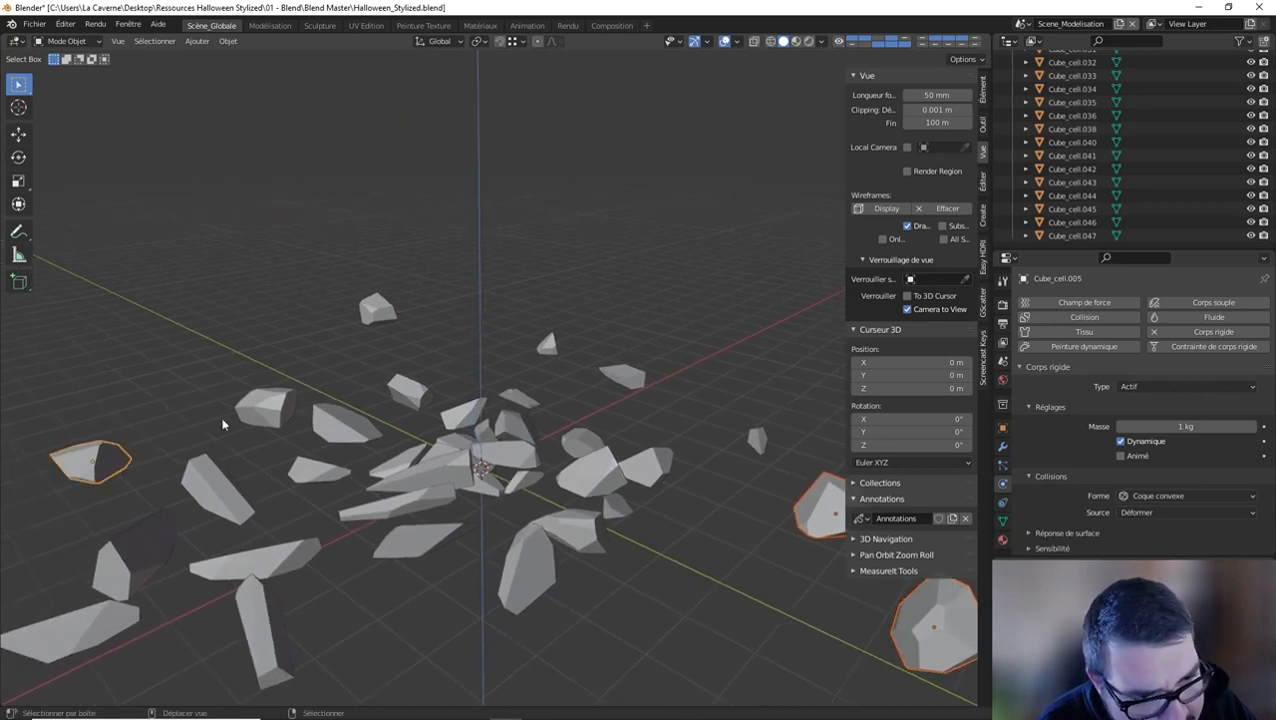
middle_drag(357, 390, 523, 355)
shift+click(591, 275)
scroll(510, 355, down, 3)
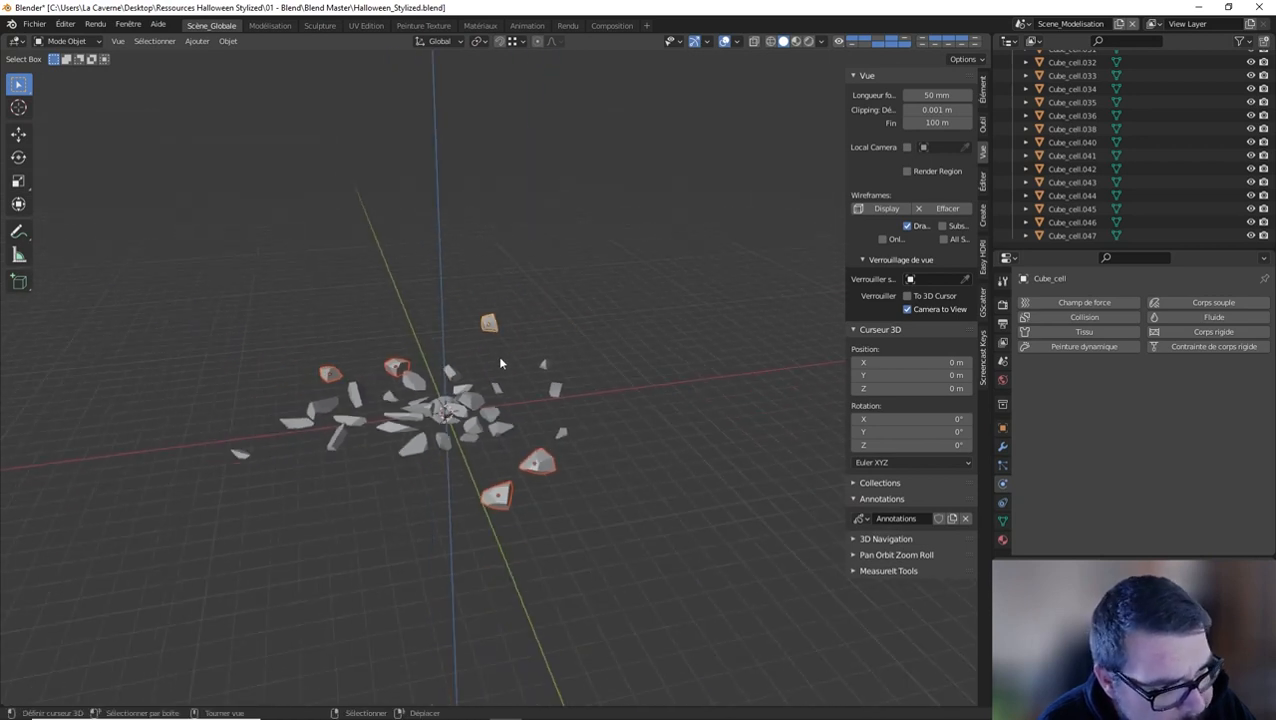
key(g)
key(x)
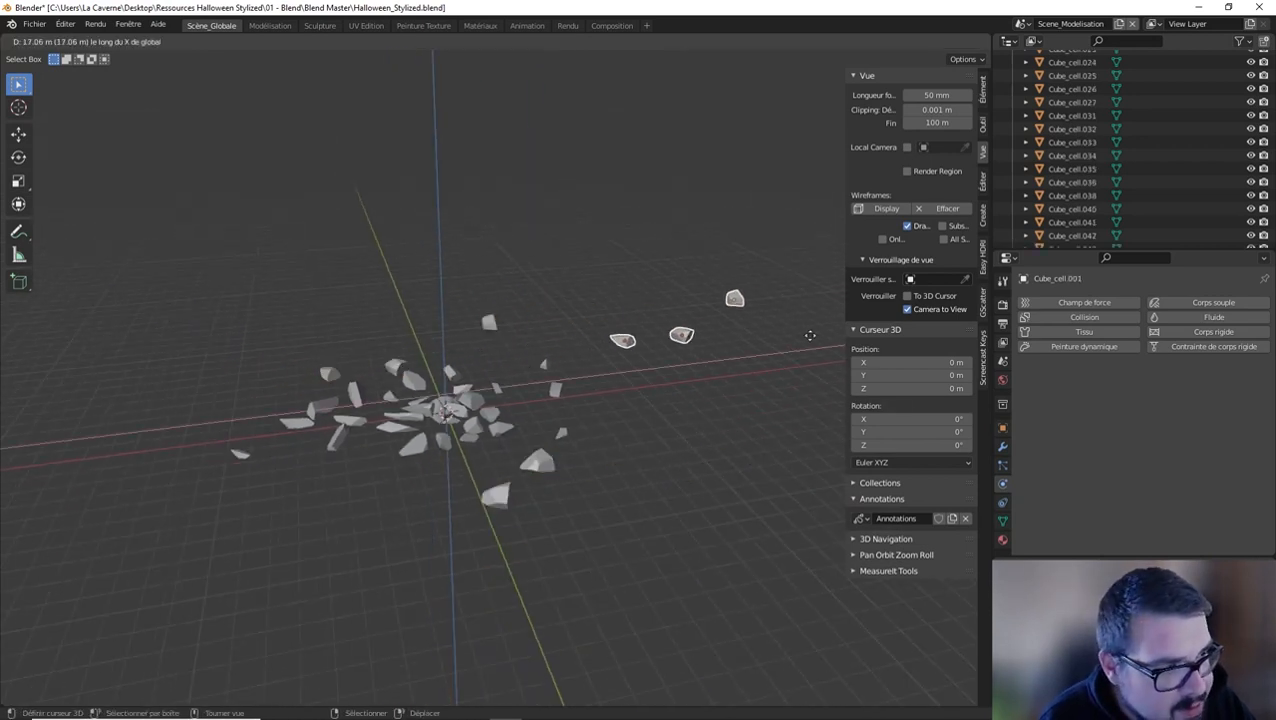
click(802, 325)
Set the transform pivot to individual origins and scale the five duplicated rocks by 10
middle_drag(802, 325, 562, 340)
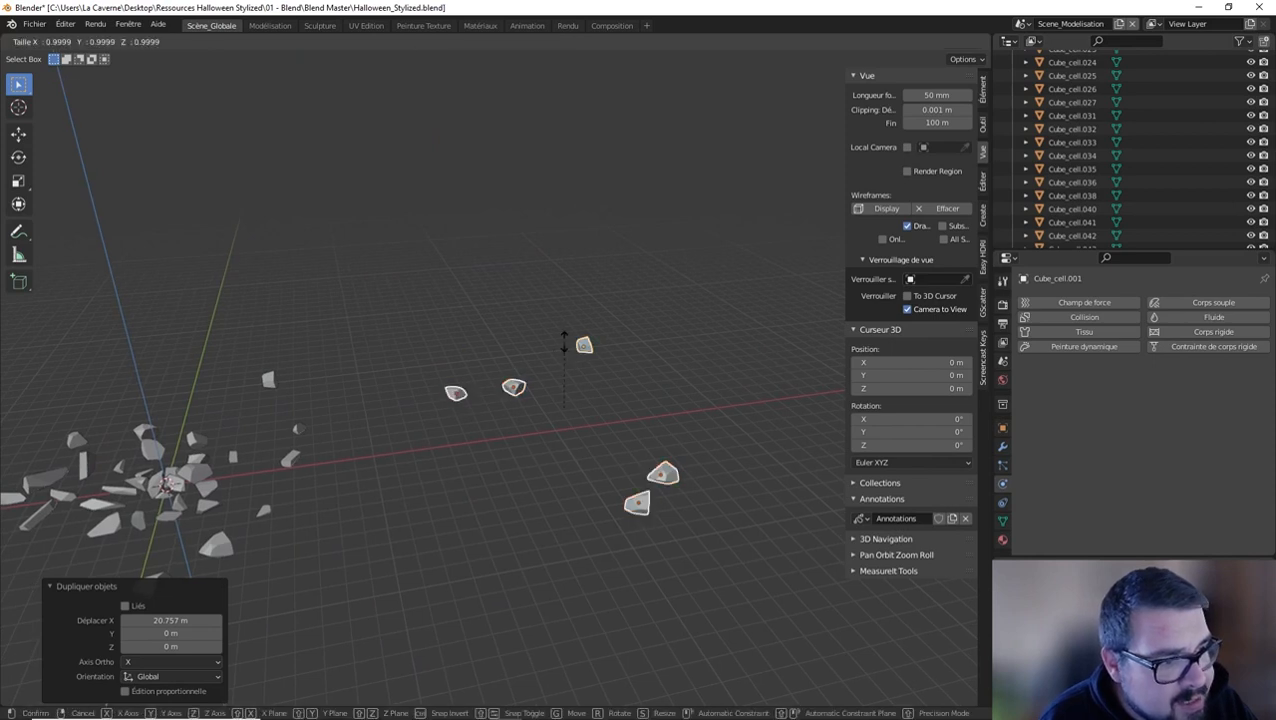
click(479, 38)
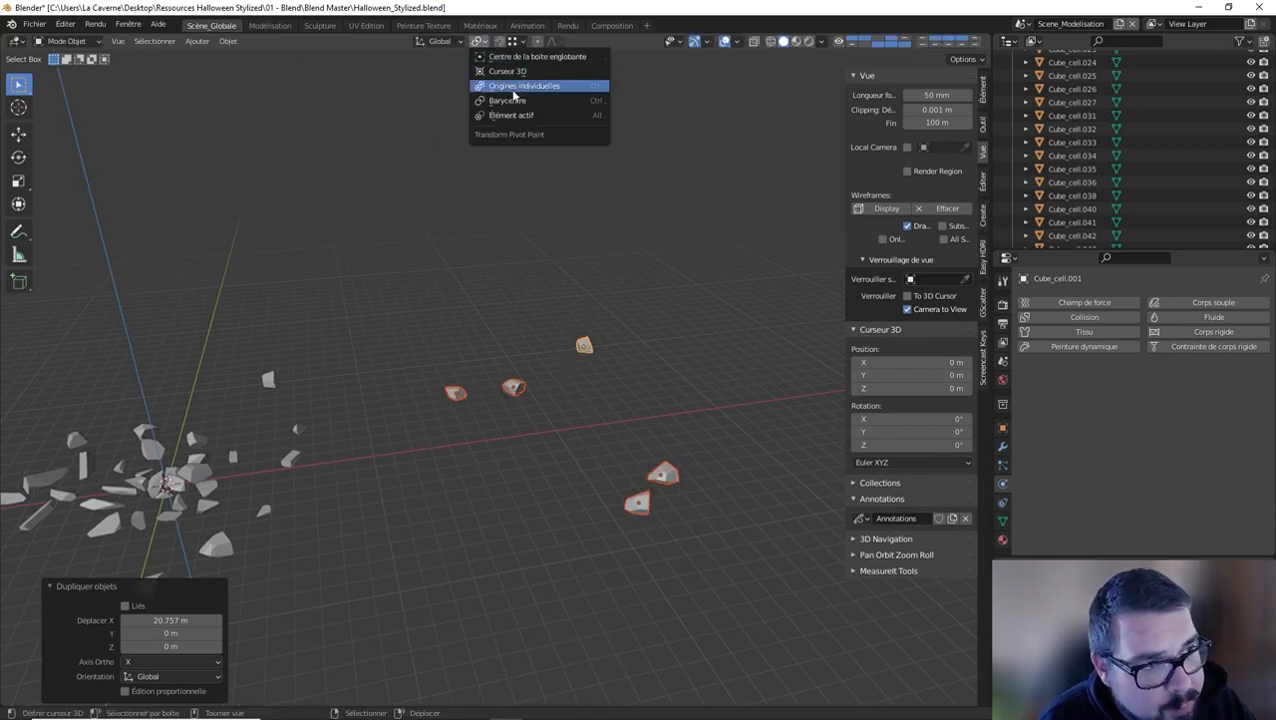
click(510, 89)
text(s10)
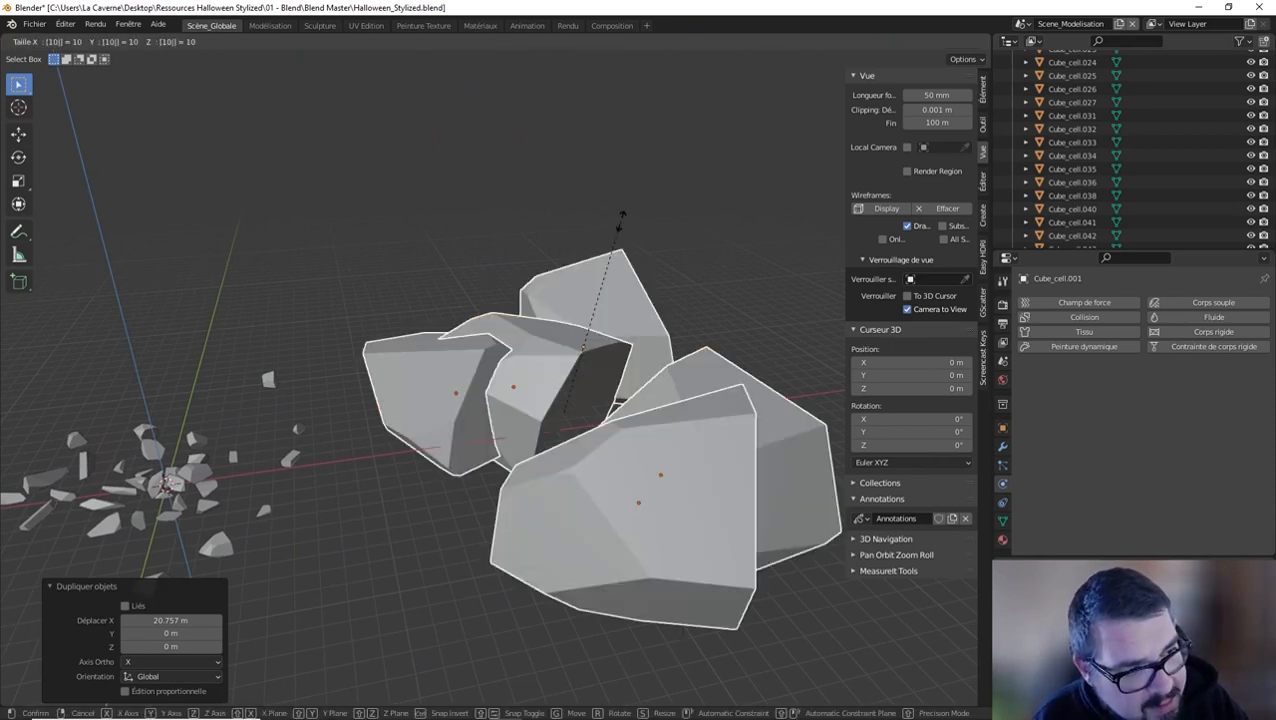
key(Return)
click(435, 380)
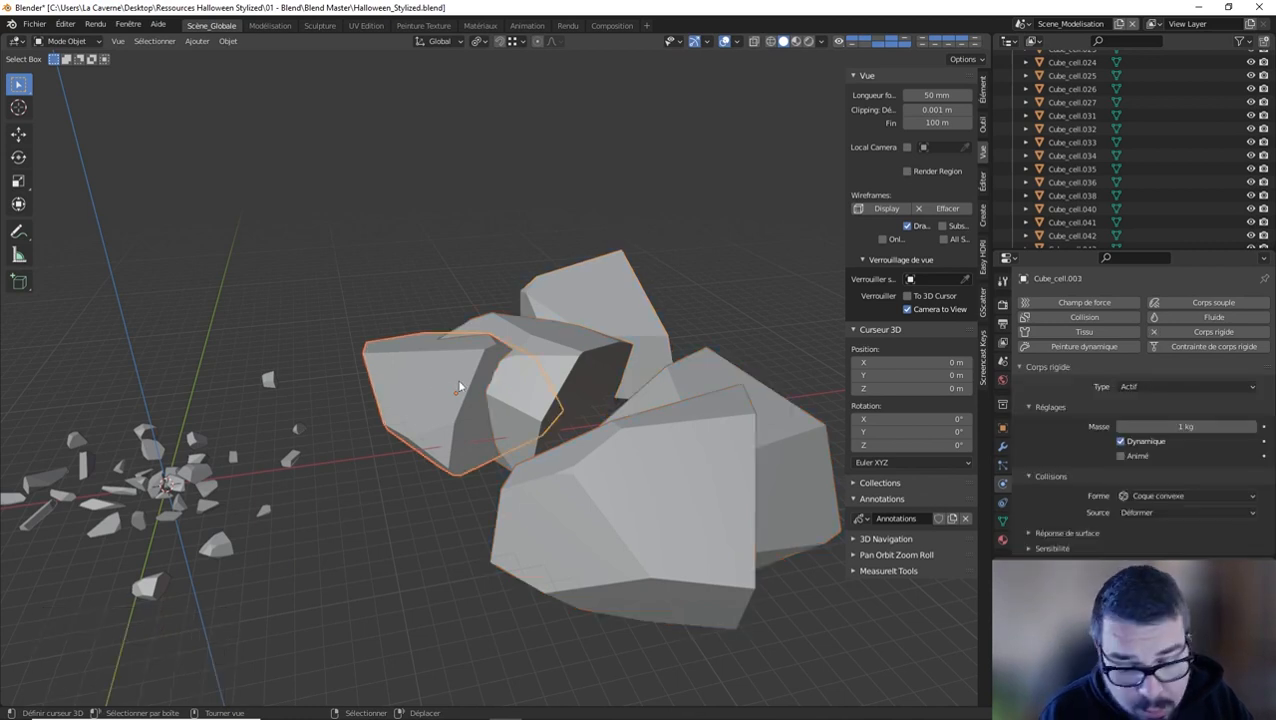
Spread the rocks Cube_cell.003, Cube_cell.007 and Cube_cell.001 apart so they no longer overlap
key(g)
click(370, 311)
click(520, 365)
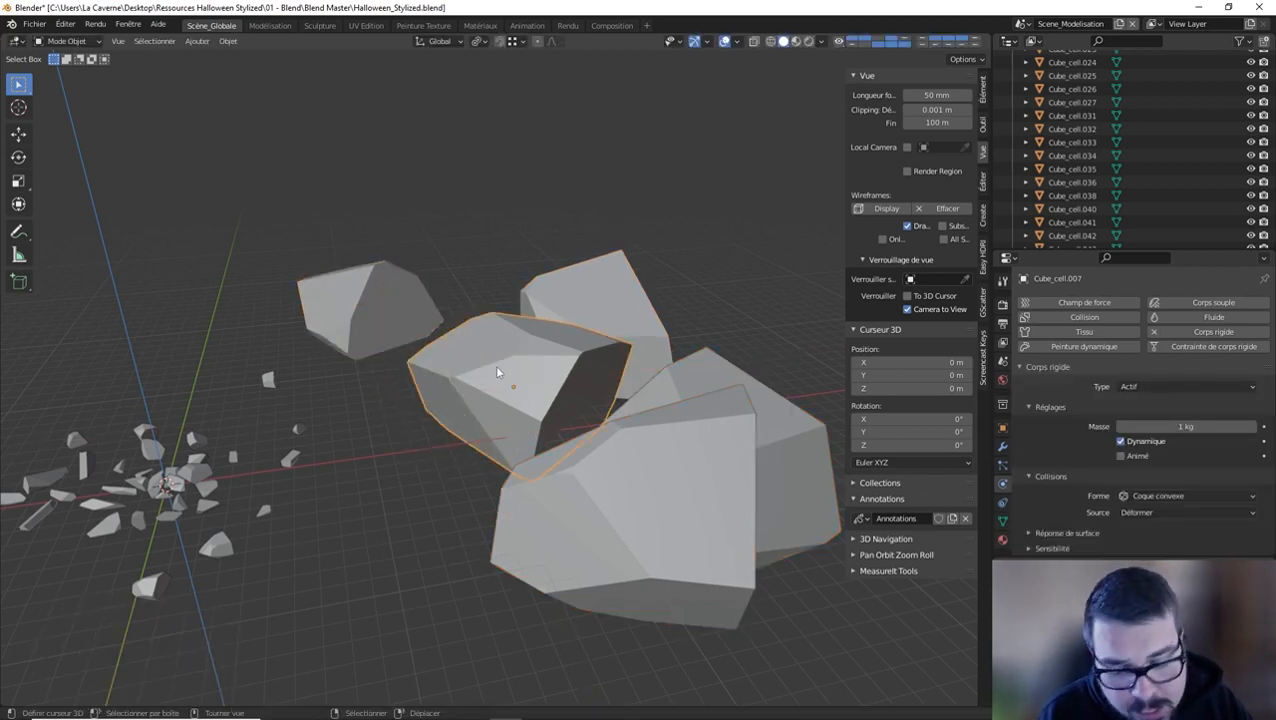
key(g)
click(387, 380)
click(576, 333)
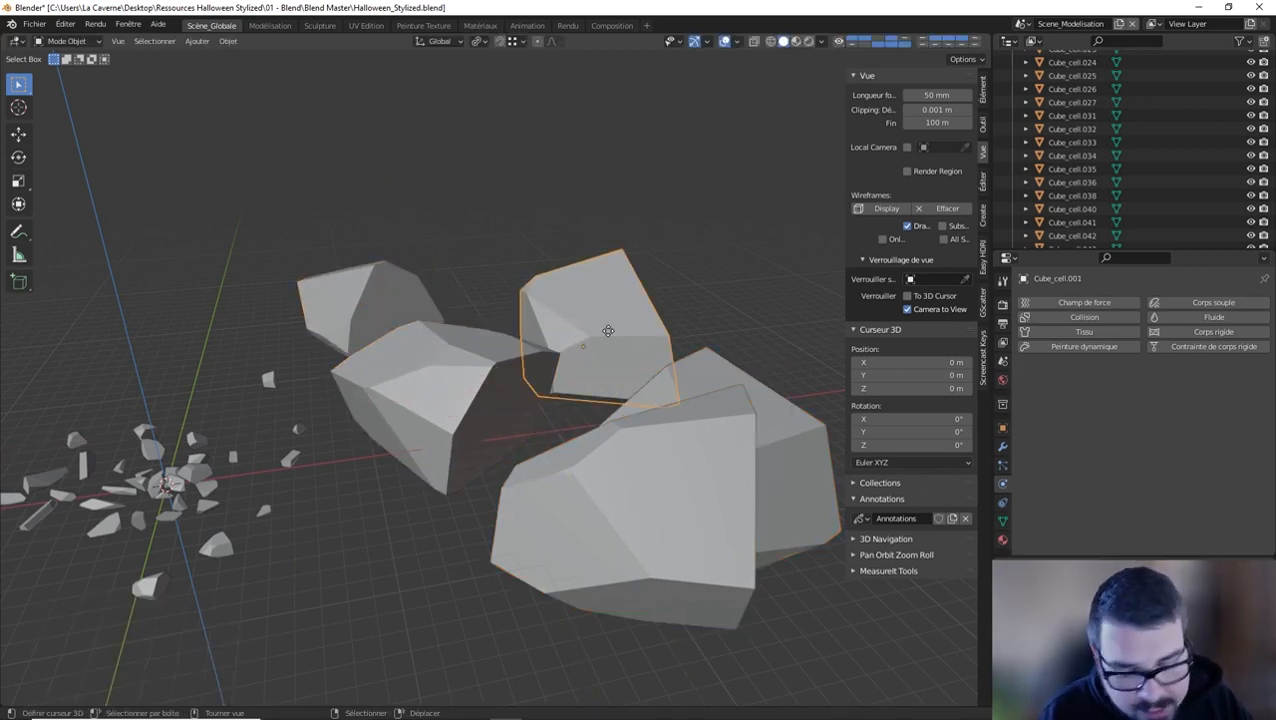
key(g)
click(656, 339)
Move the large rock Cube_cell.011 horizontally away from the rock behind it
click(689, 420)
key(g)
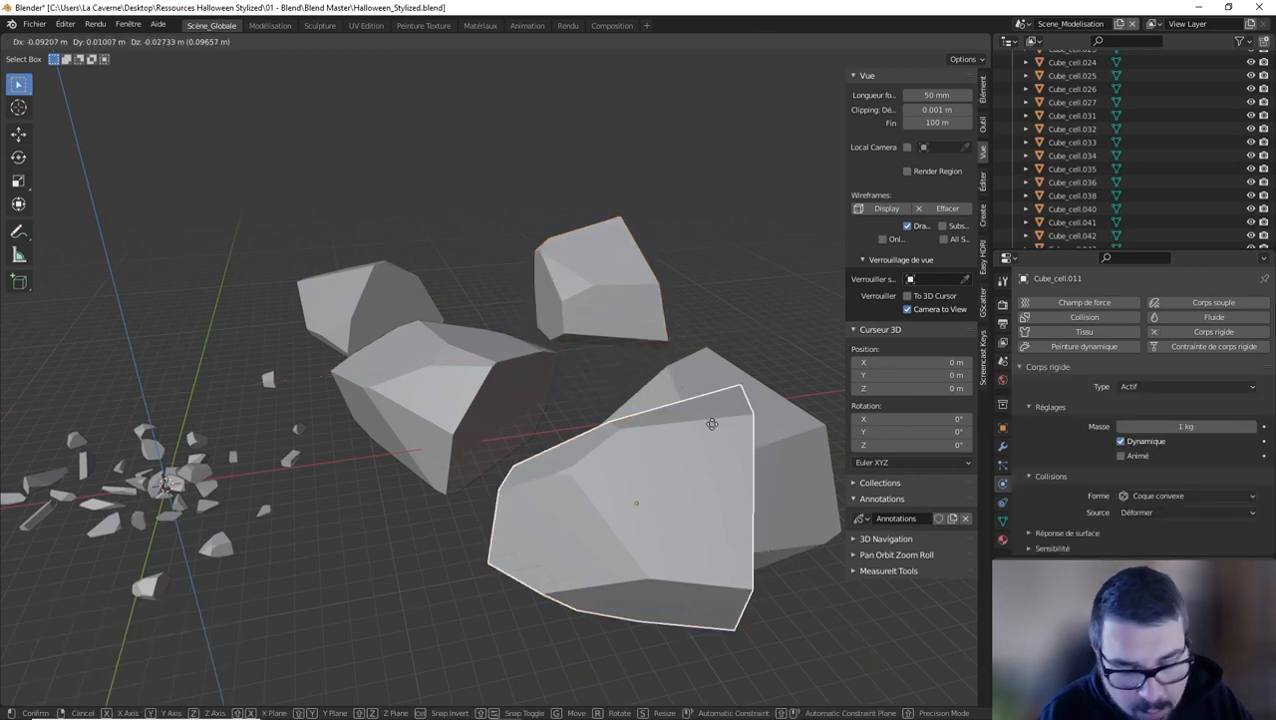
key(shift+z)
click(530, 537)
Rotate the rock Cube_cell.008 by about -102° around the Z axis and move it clear of its neighbours
scroll(531, 537, down, 2)
right_click(706, 464)
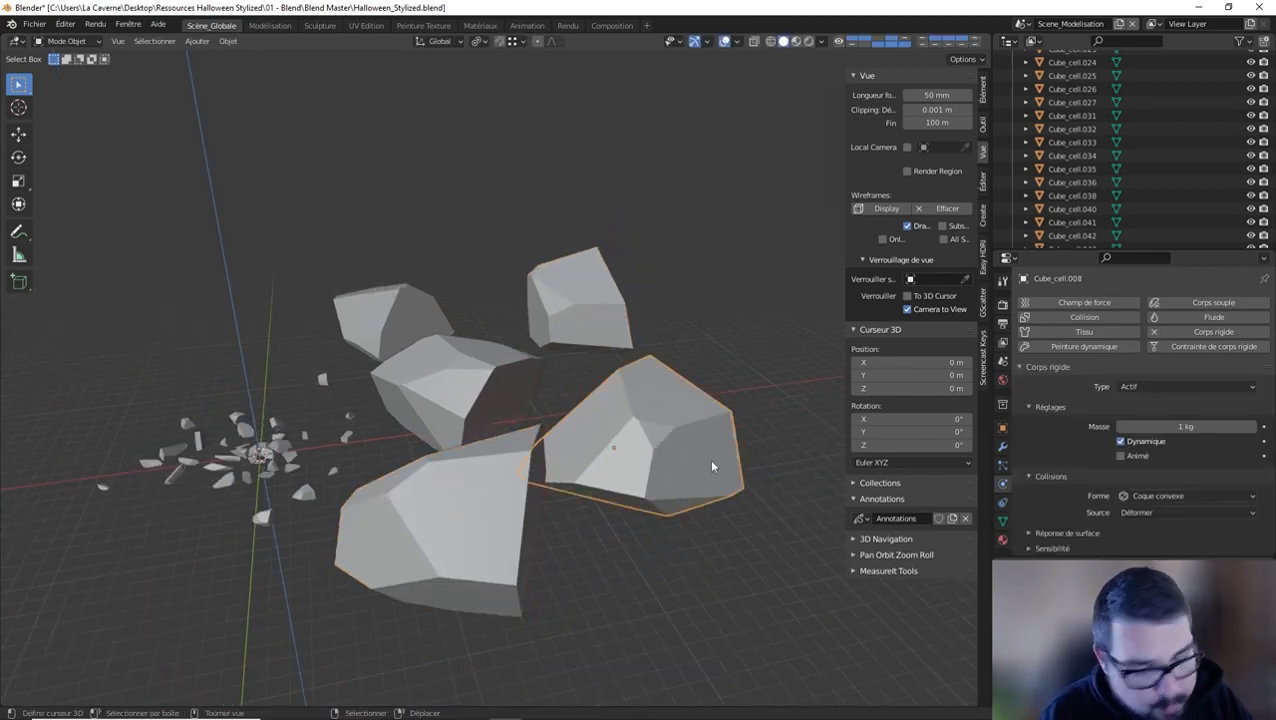
key(r)
key(z)
click(607, 553)
key(g)
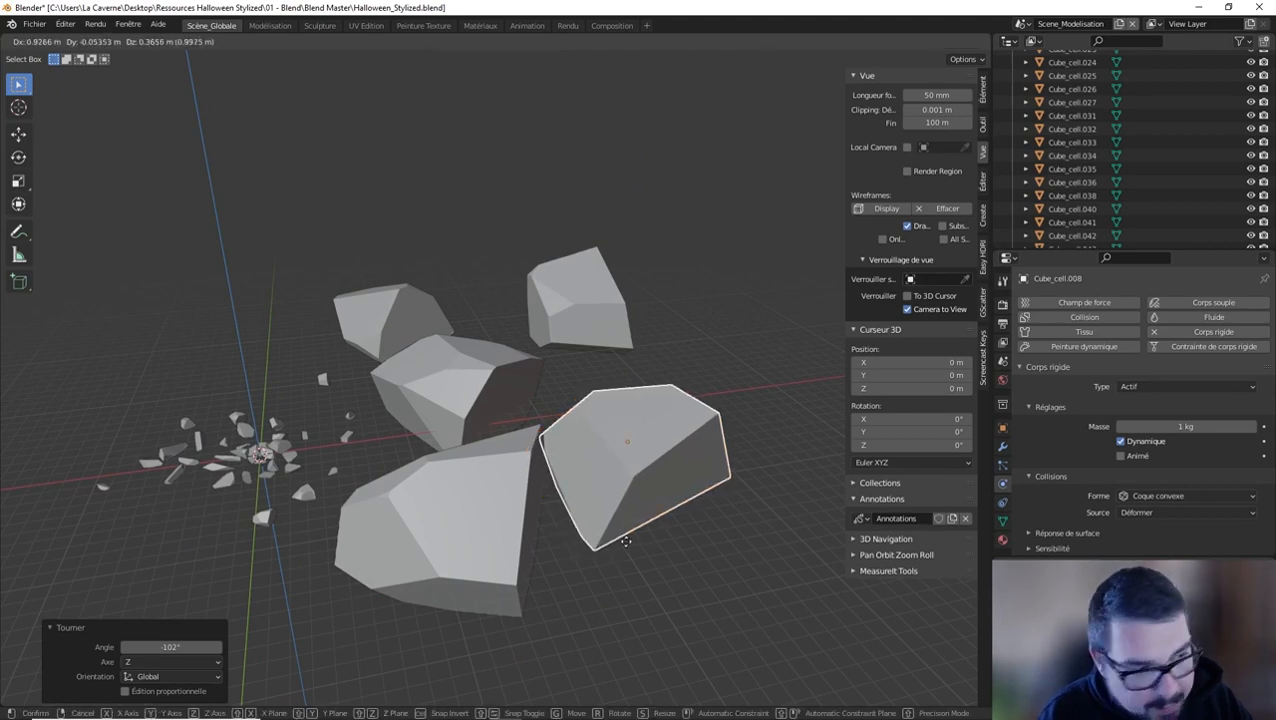
click(573, 471)
Move the large front rock Cube_cell.011 horizontally by about 2.979 m on X and -1.74 m on Y
click(484, 495)
key(g)
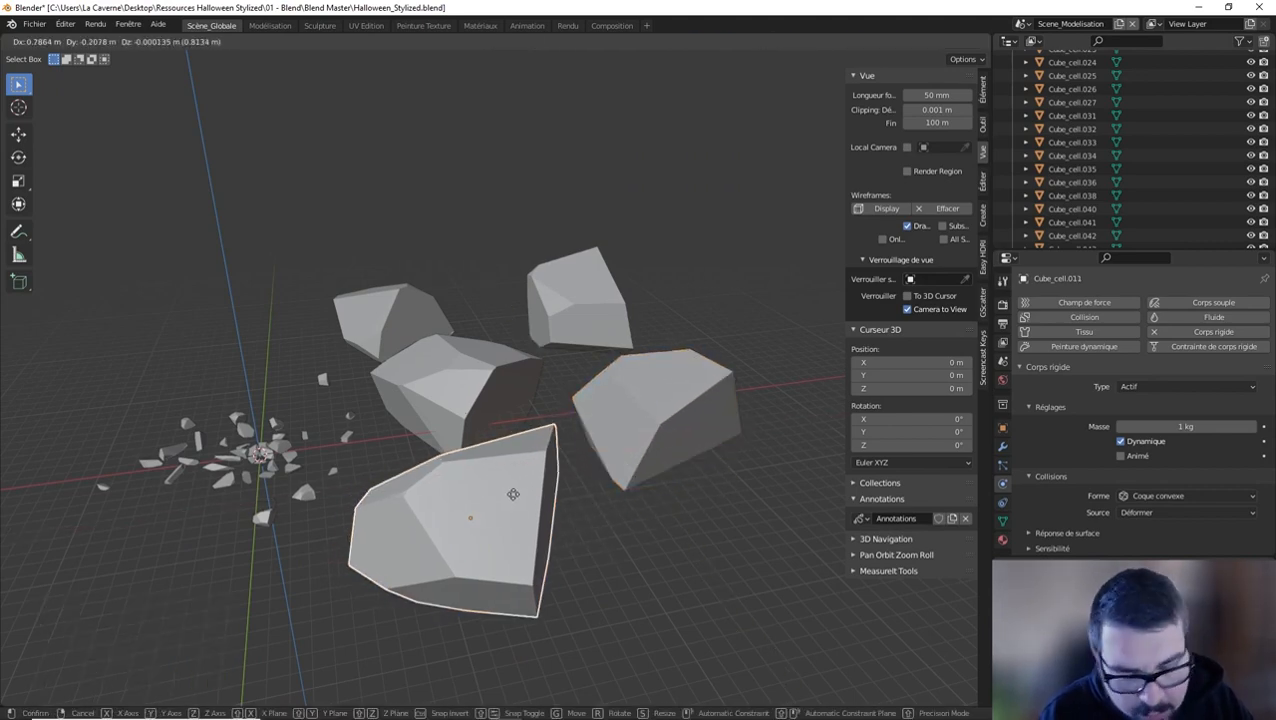
click(505, 512)
middle_drag(505, 512, 504, 396)
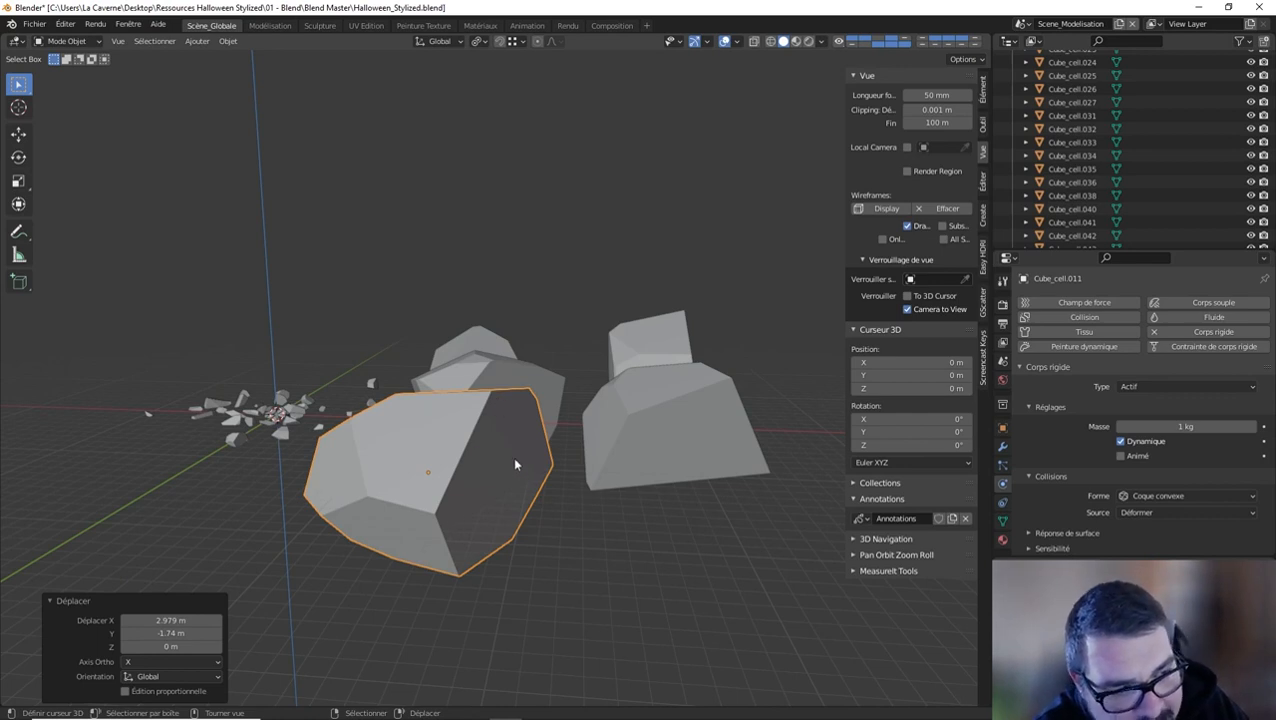
mouse_move(514, 455)
middle_down()
mouse_move(376, 426)
mouse_move(574, 465)
mouse_move(536, 465)
middle_up()
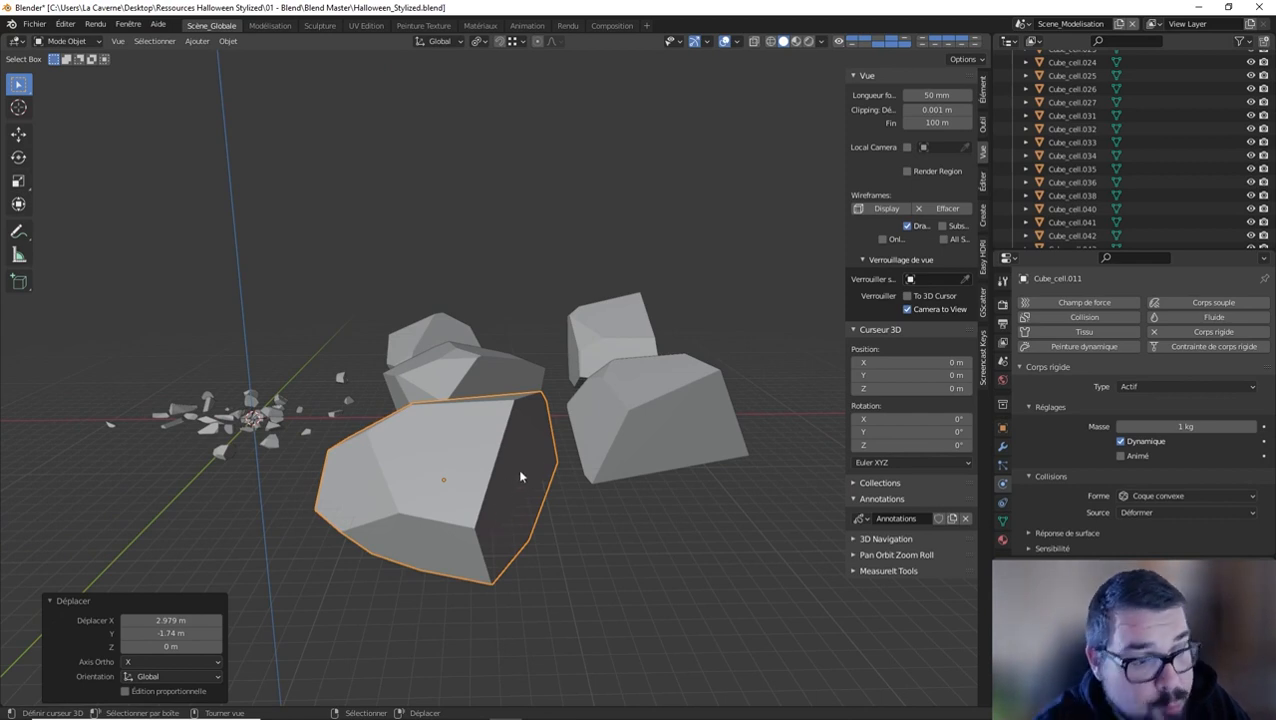
Select all five large rocks, with Cube_cell.003 as the active one, and join them into one object
shift+click(594, 424)
shift+click(606, 329)
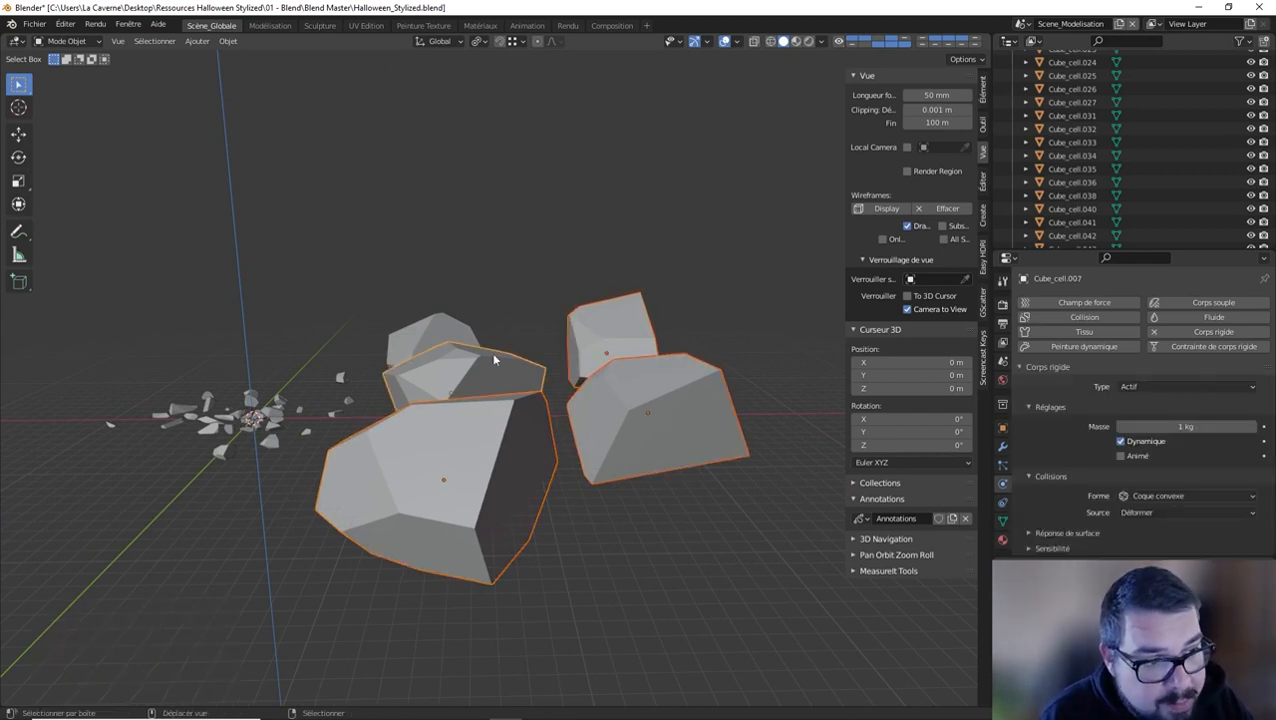
shift+click(461, 344)
key(ctrl+j)
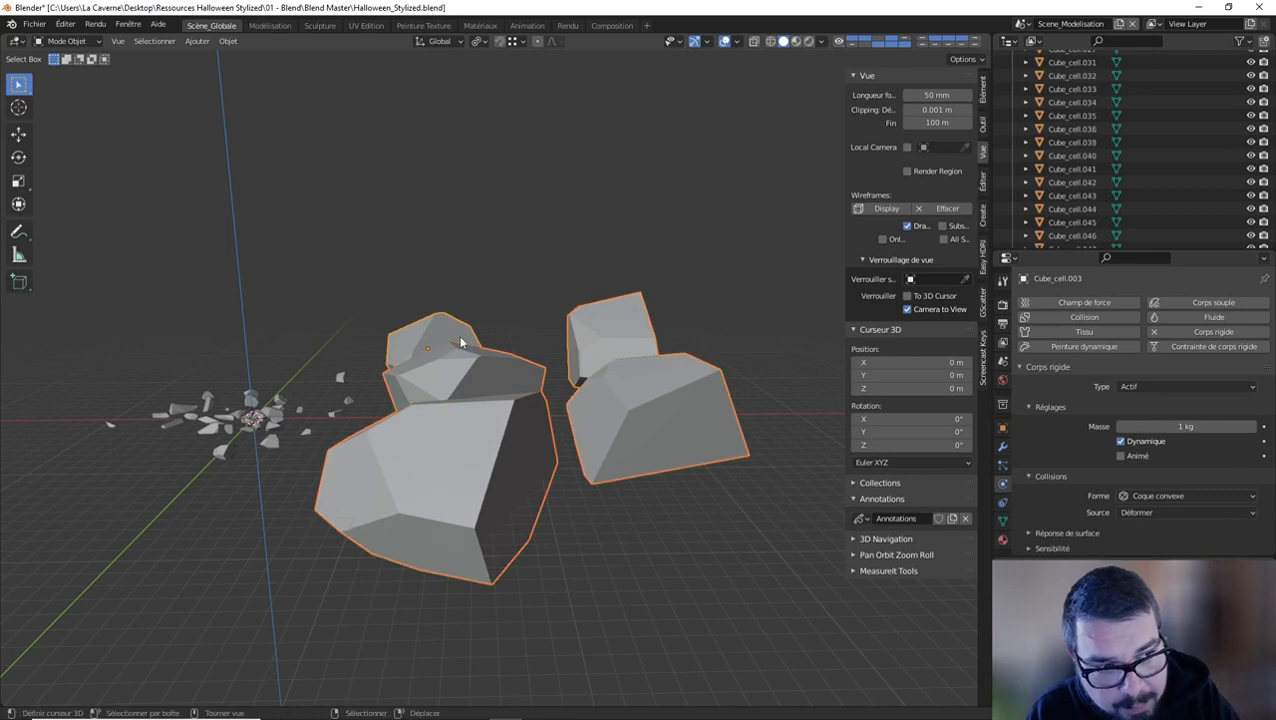
Apply the joined rocks' rotation and set their origin to geometry
key(q)
click(433, 320)
key(q)
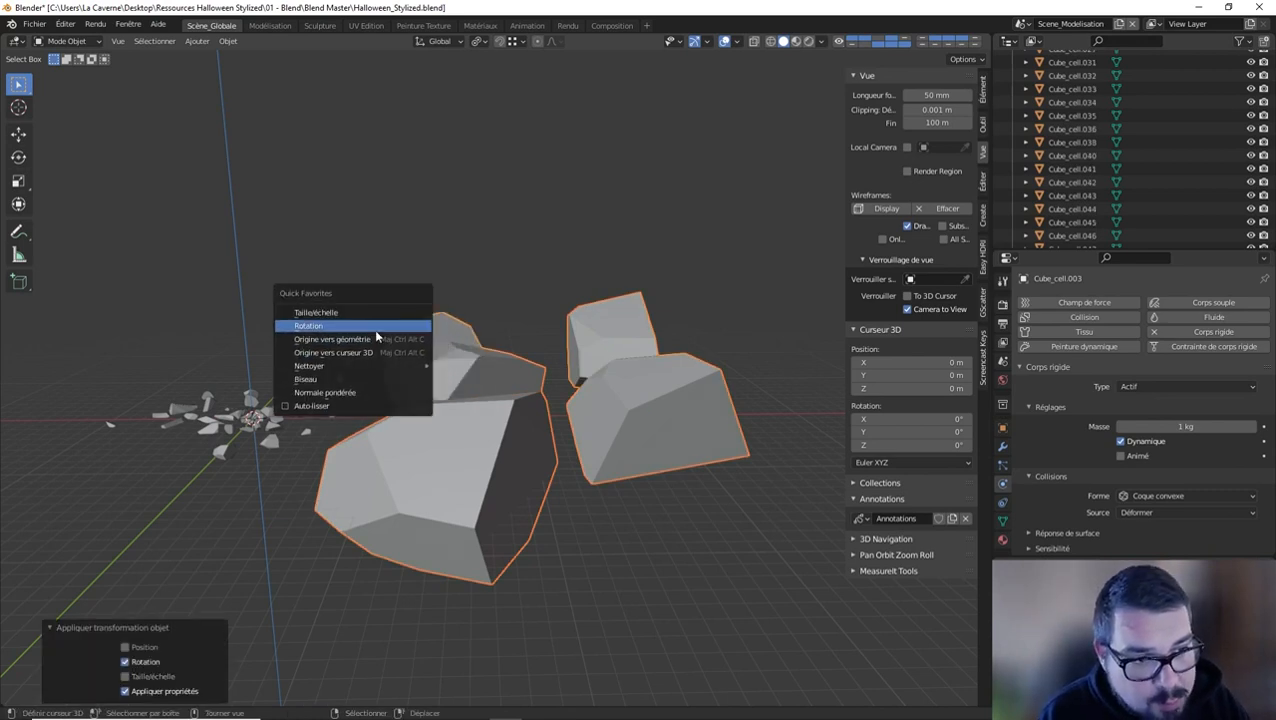
click(357, 348)
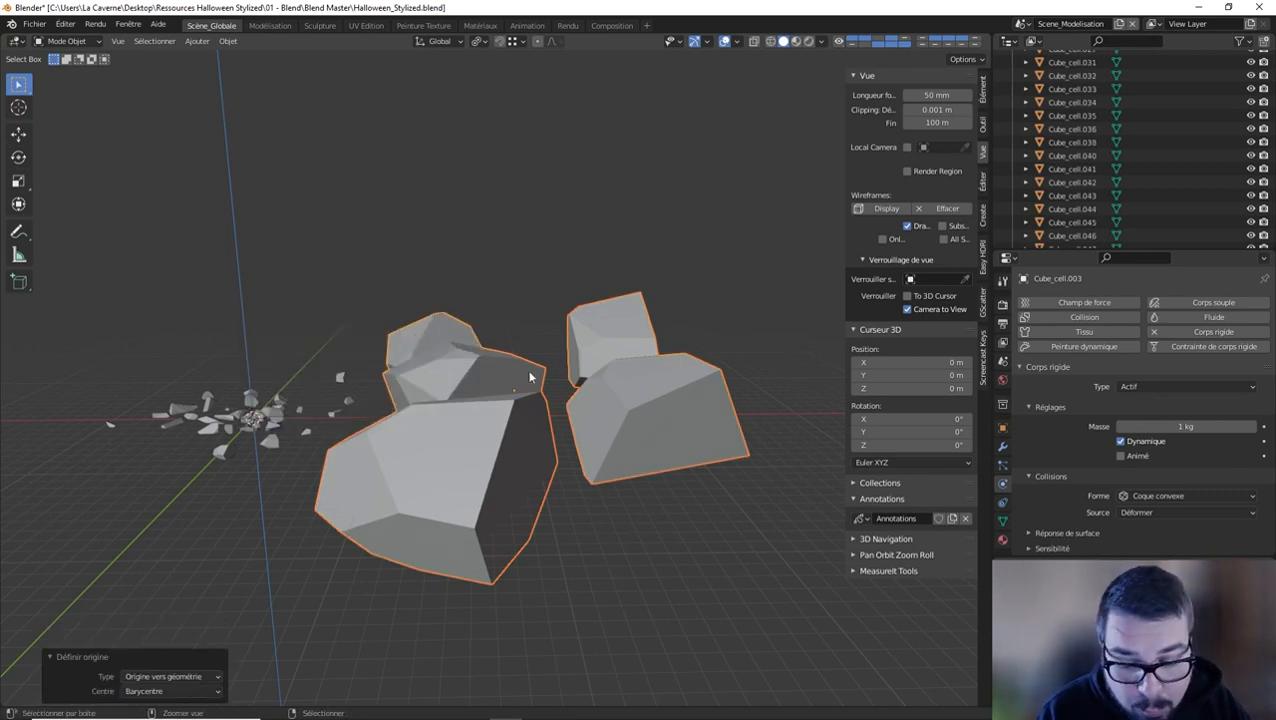
Add a level 2 Subdivision modifier to the joined rocks and apply it
key(ctrl+2)
middle_drag(526, 371, 492, 428)
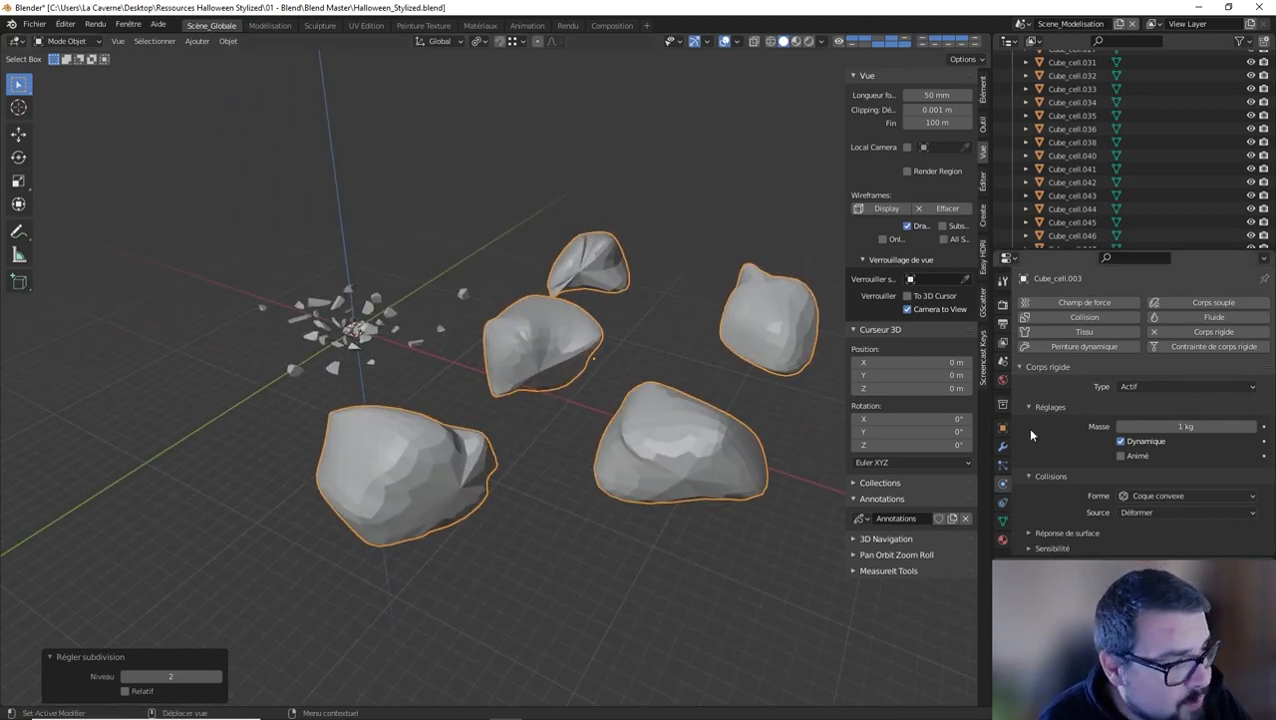
click(1003, 446)
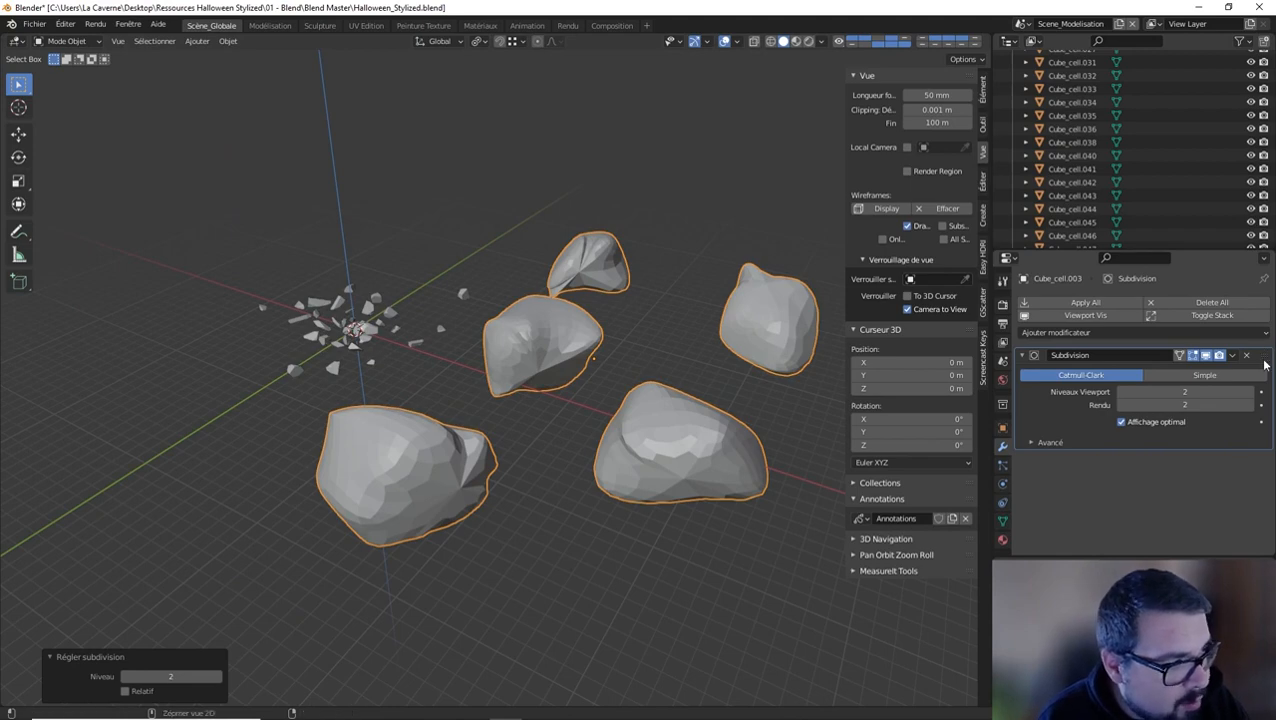
key(ctrl+a)
Decimate the joined rocks in Collapse mode with a factor of 0.05 and triangulation, apply the modifier and check the mesh
click(1173, 303)
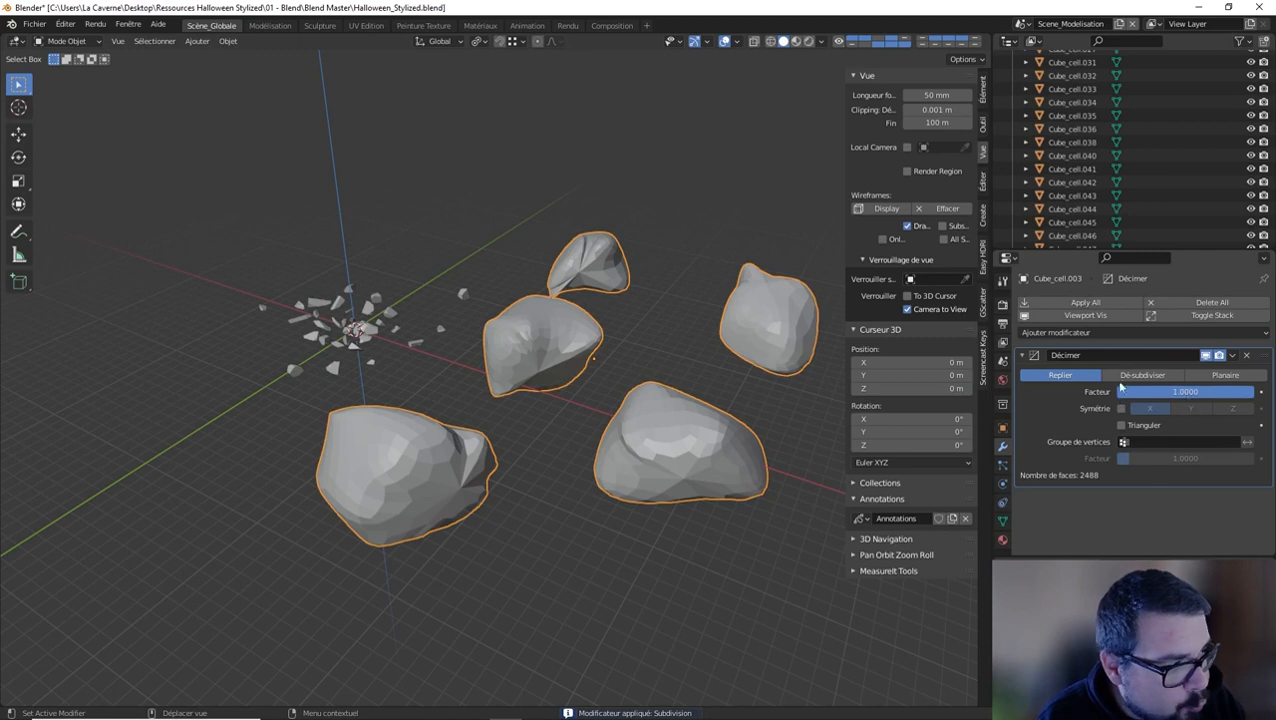
drag(1253, 391, 1124, 391)
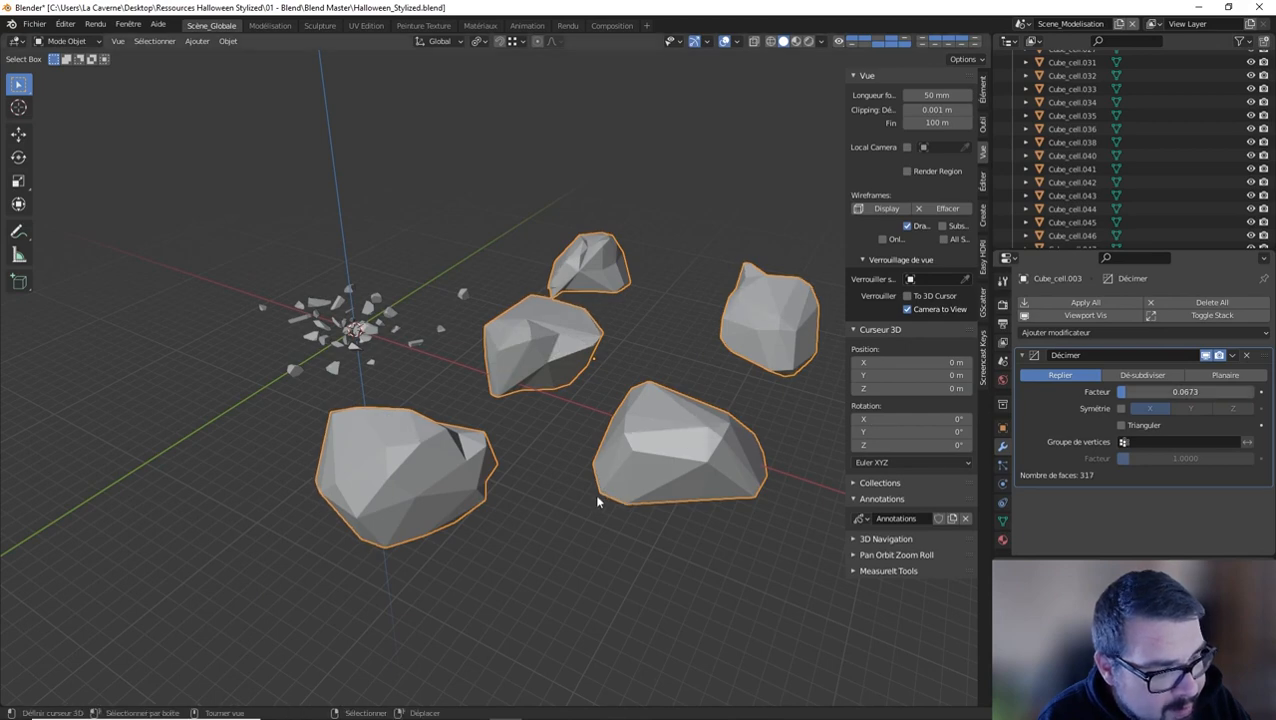
middle_drag(594, 493, 757, 444)
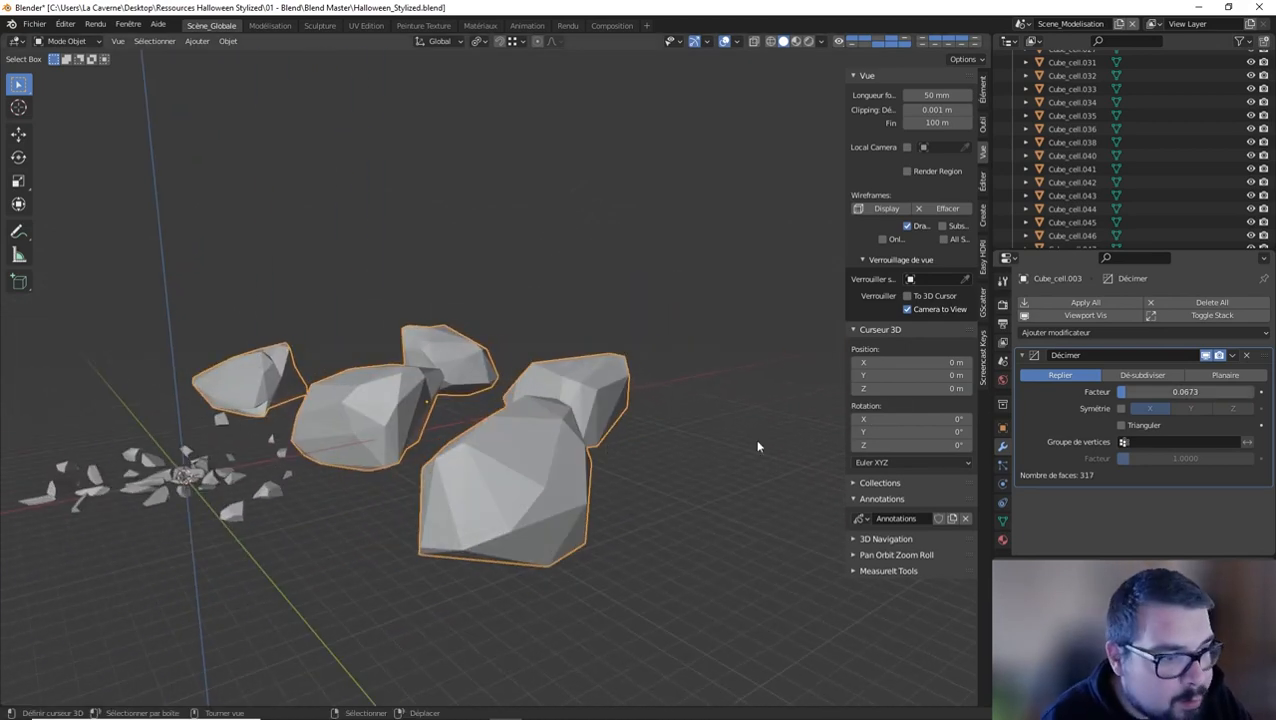
middle_drag(786, 377, 678, 389)
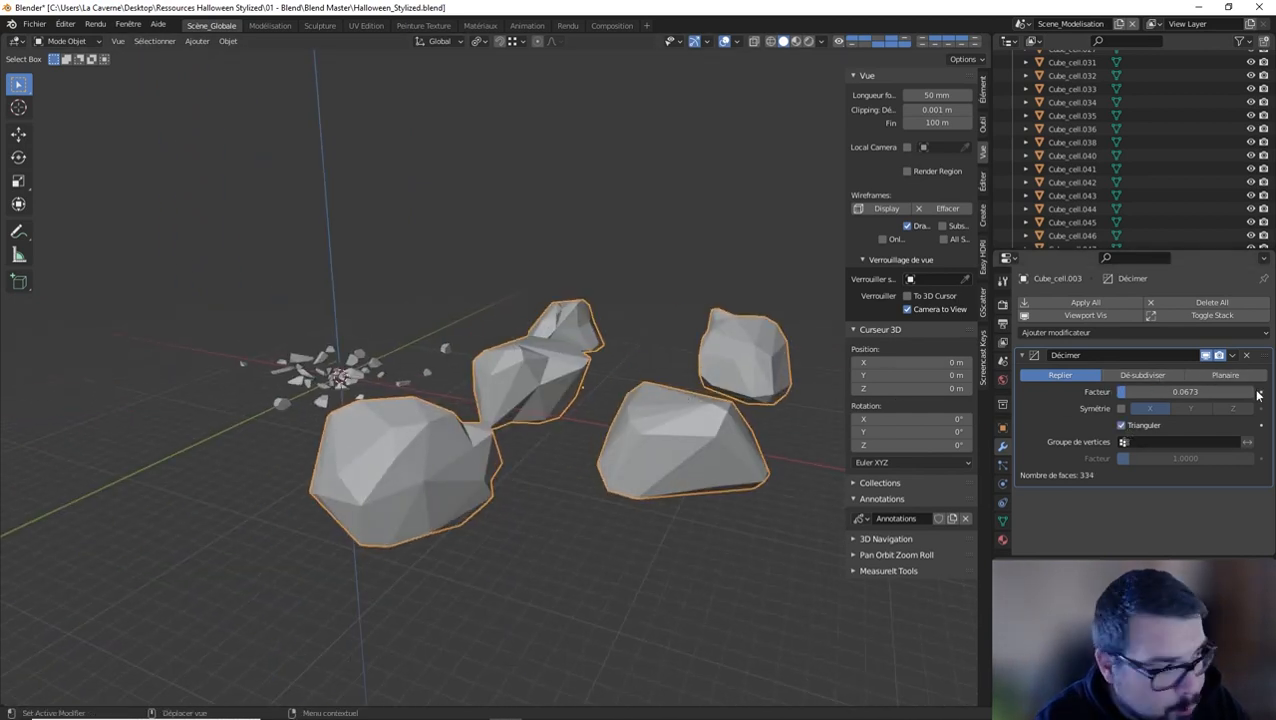
click(1197, 393)
text(0.05)
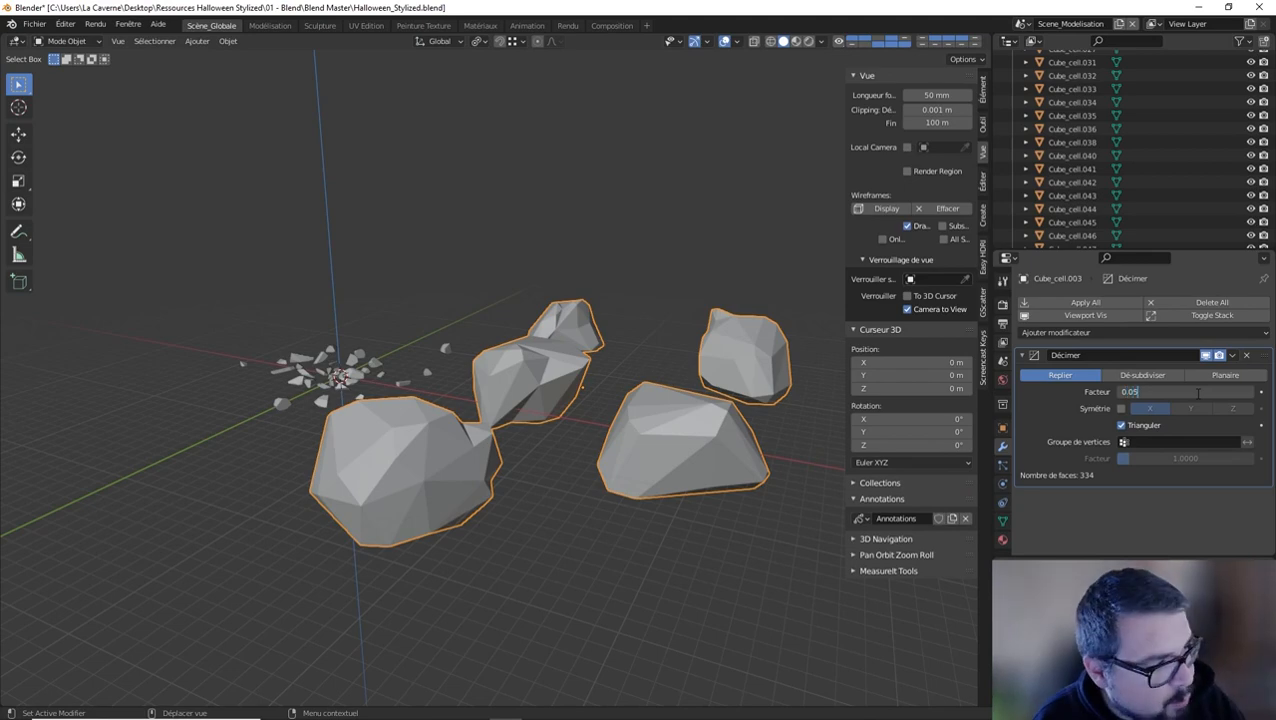
key(Return)
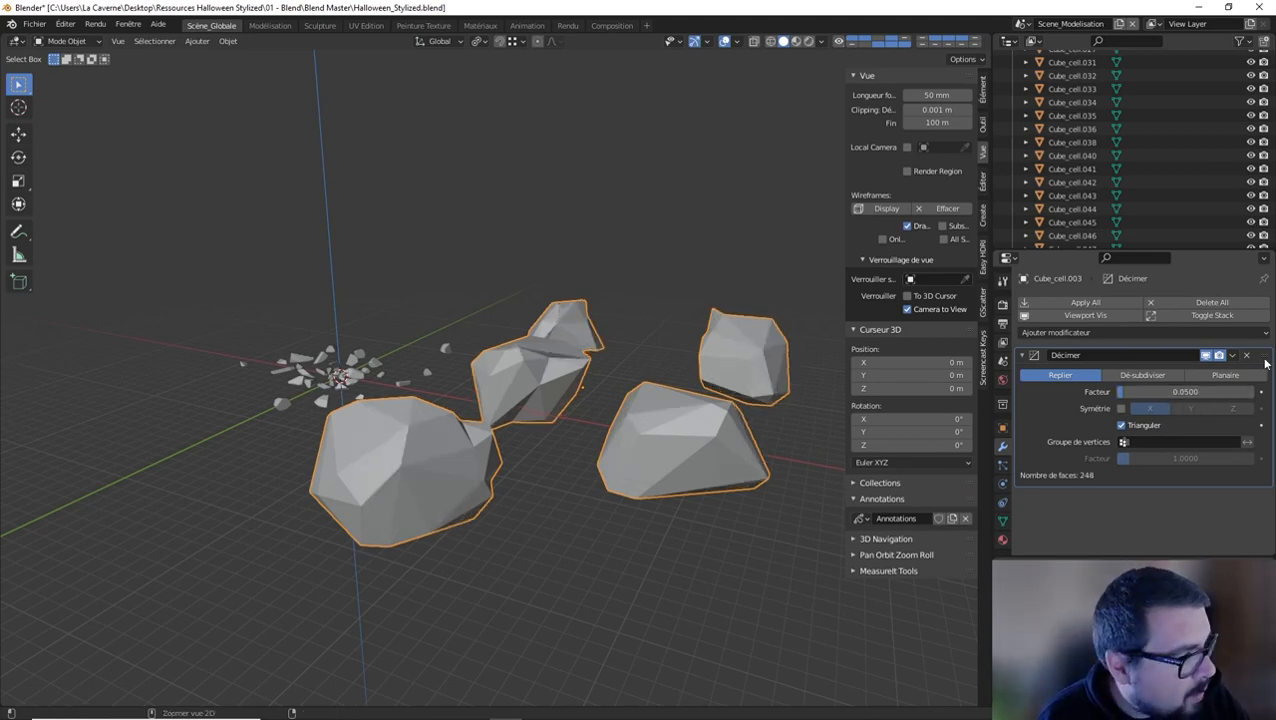
key(ctrl+a)
key(Tab)
middle_drag(632, 372, 715, 373)
key(Tab)
Apply the decimated rocks' scale and rotation and set their origin to geometry
key(q)
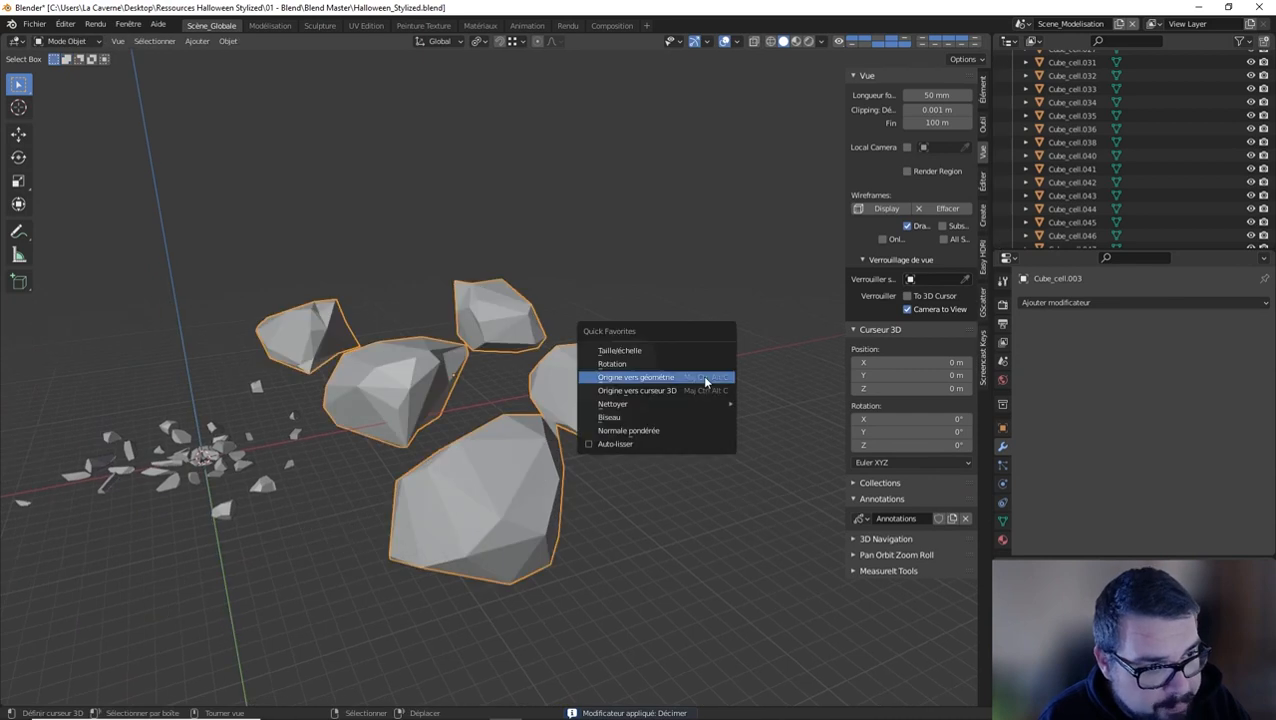
click(646, 351)
key(q)
click(601, 363)
key(q)
click(586, 377)
Add Bevel and Weighted Normal modifiers to the joined rocks with Auto Smooth enabled
middle_drag(586, 380, 674, 376)
key(q)
click(595, 418)
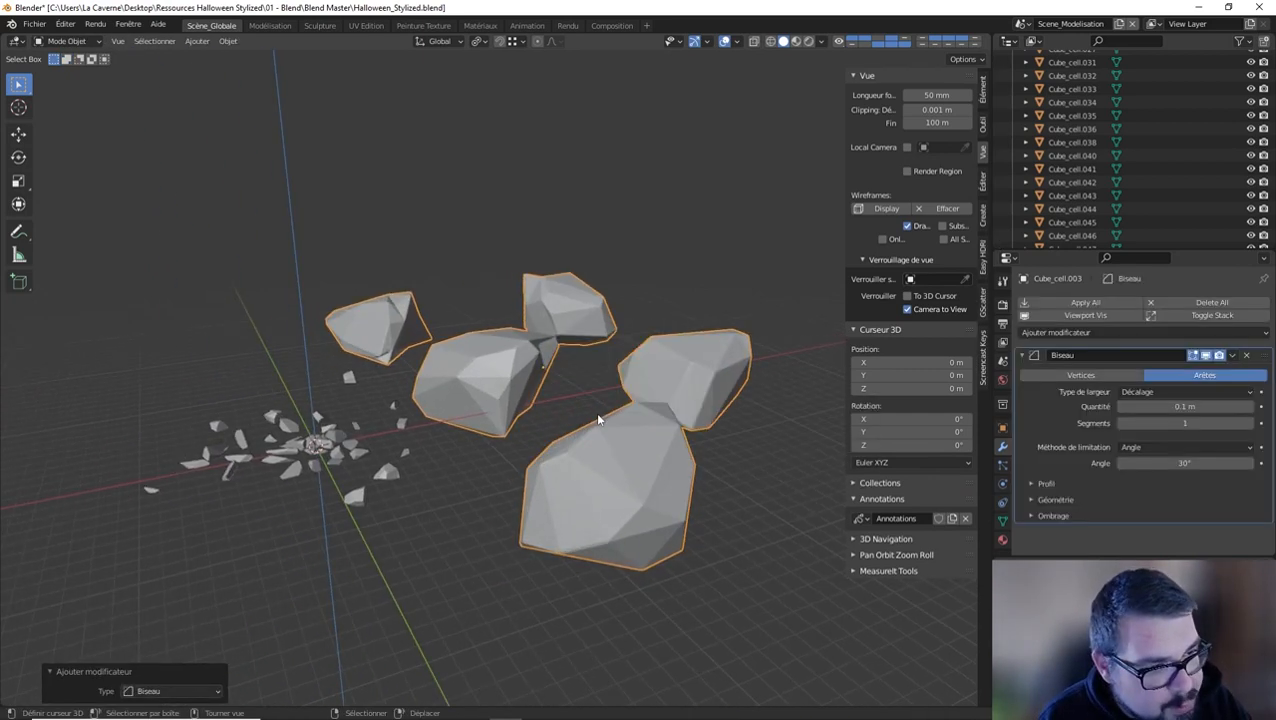
key(q)
click(578, 427)
key(q)
click(520, 437)
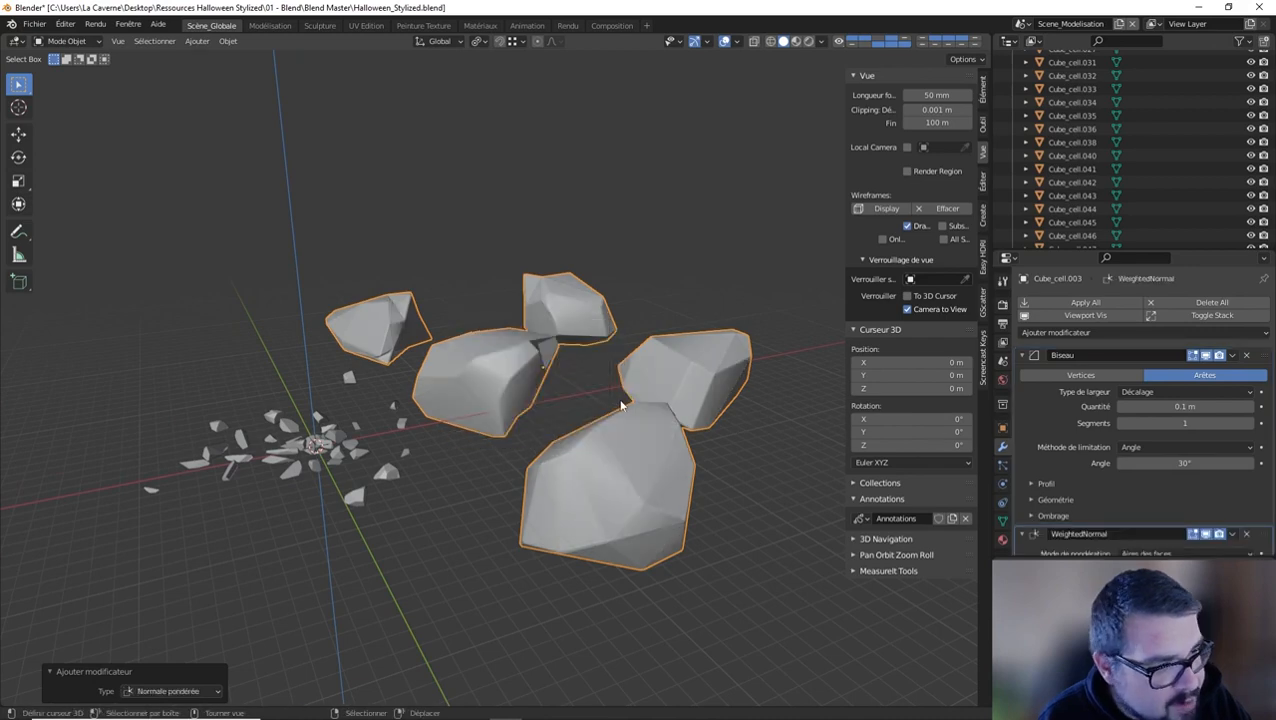
Set the Bevel modifier to 2 segments and check the rocks' shading from several angles
middle_drag(520, 395, 474, 389)
middle_drag(586, 392, 551, 403)
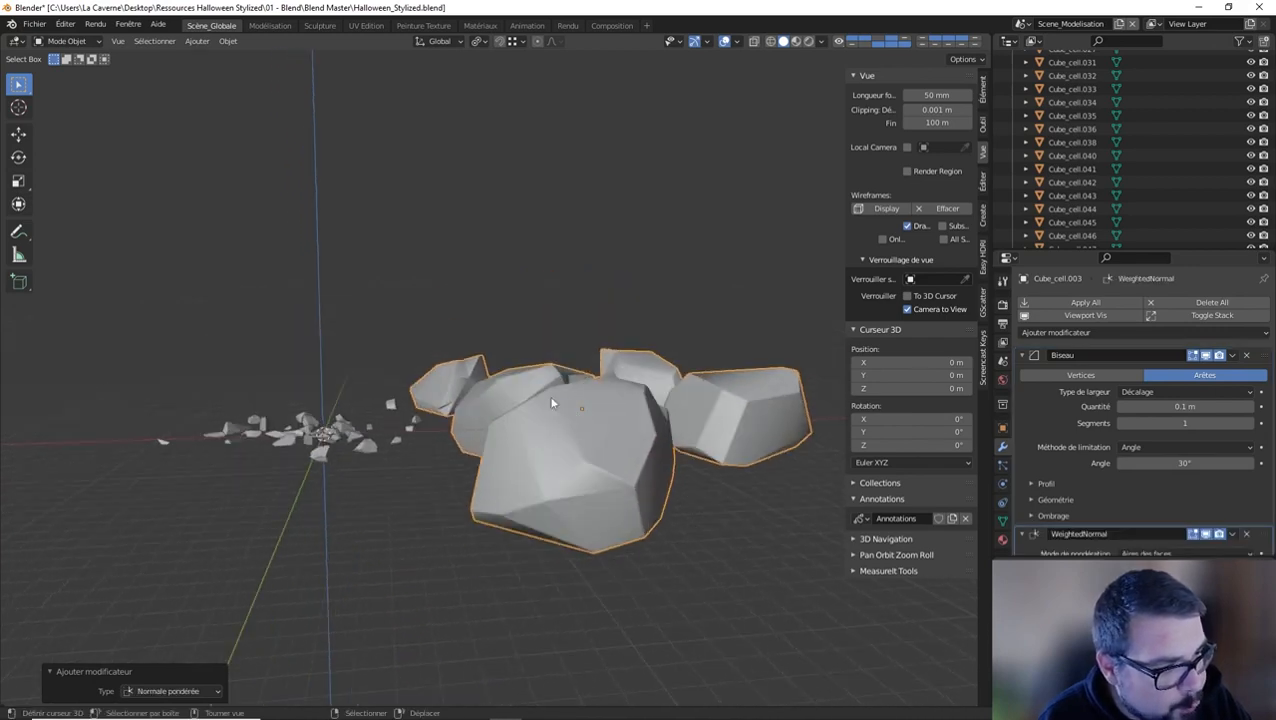
click(1250, 426)
middle_drag(768, 414, 707, 425)
key(a)
click(702, 374)
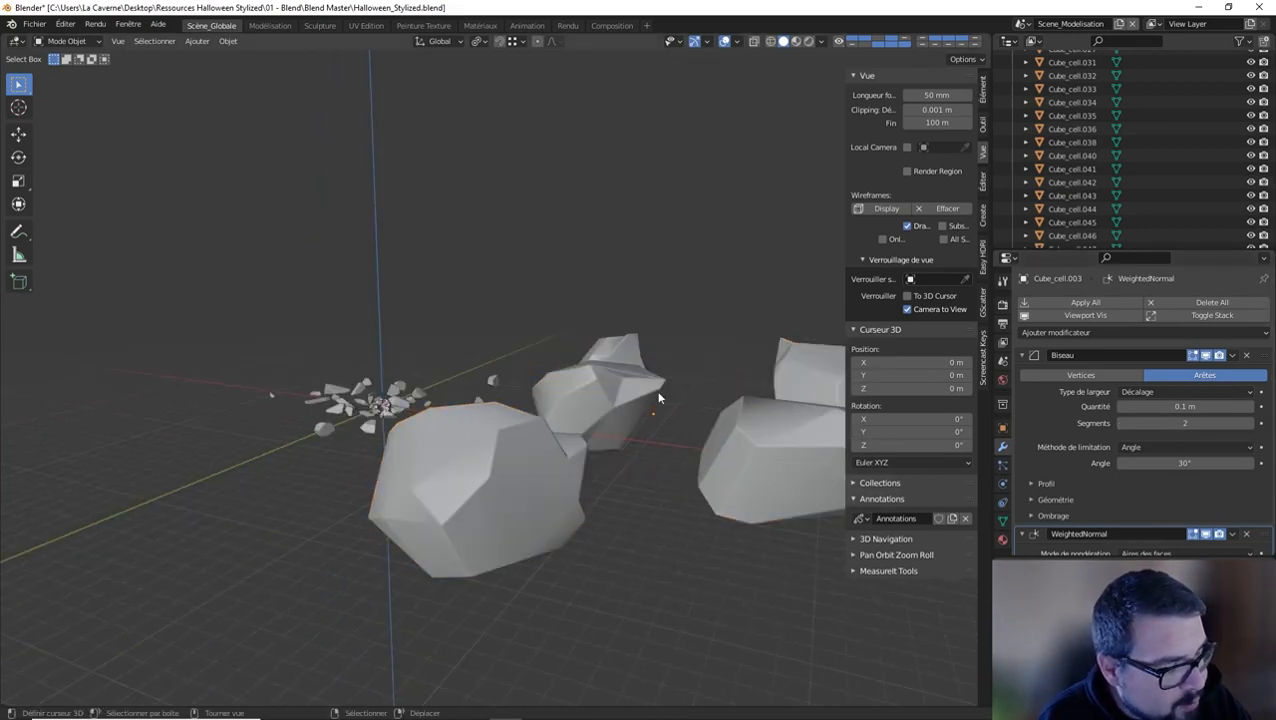
middle_drag(656, 390, 691, 393)
key(ctrl+z)
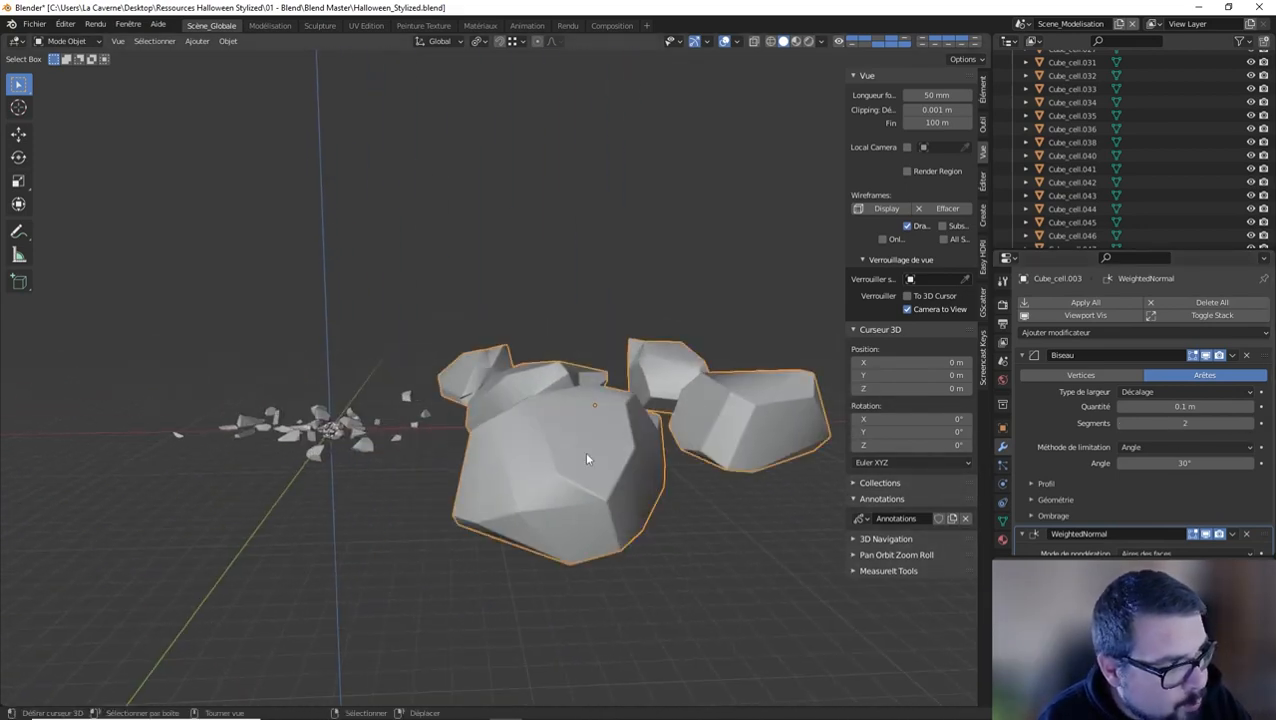
middle_drag(752, 338, 728, 354)
Separate four of the rocks from the joined mesh into individual objects, keeping the large front rock in the original
key(Tab)
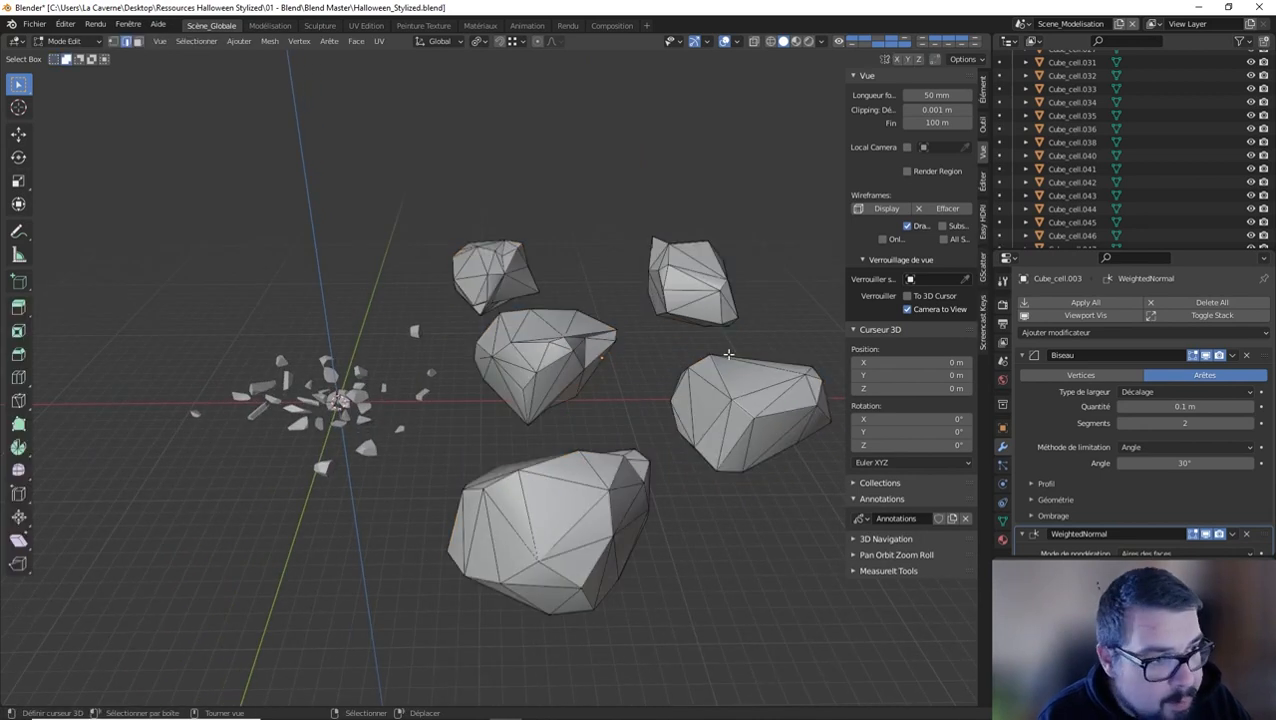
key(l)
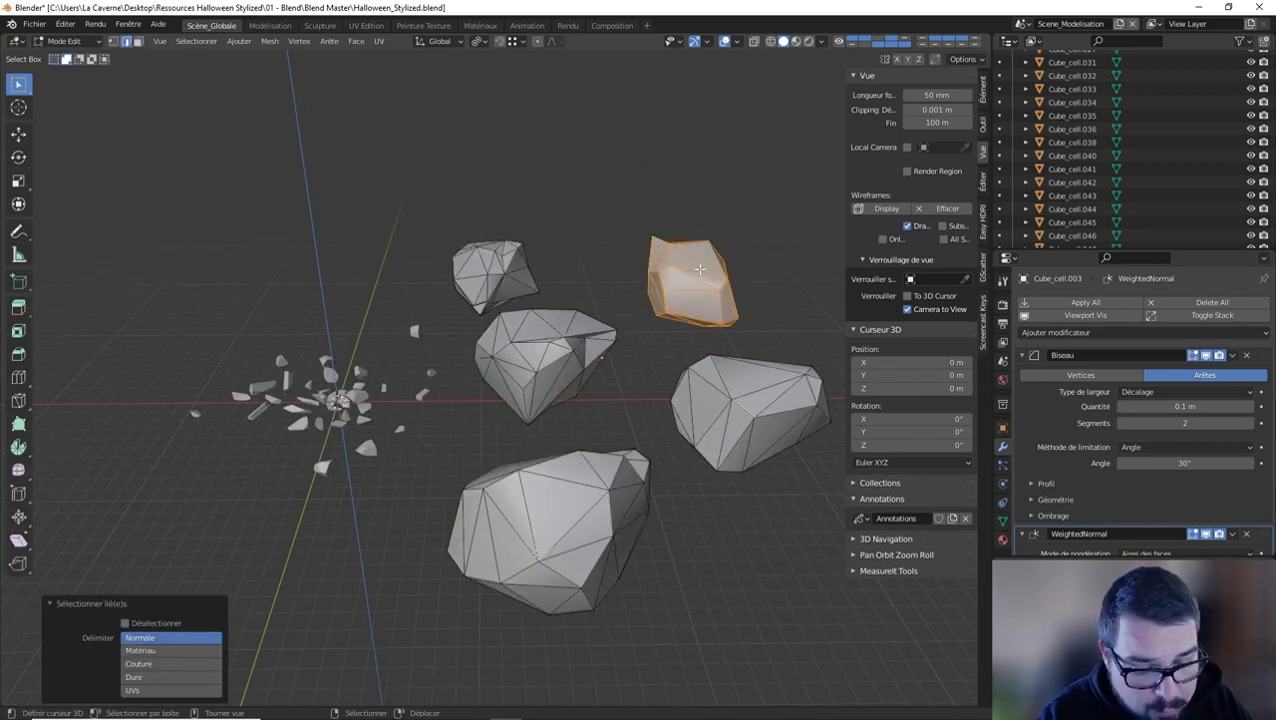
key(p)
click(701, 268)
key(l)
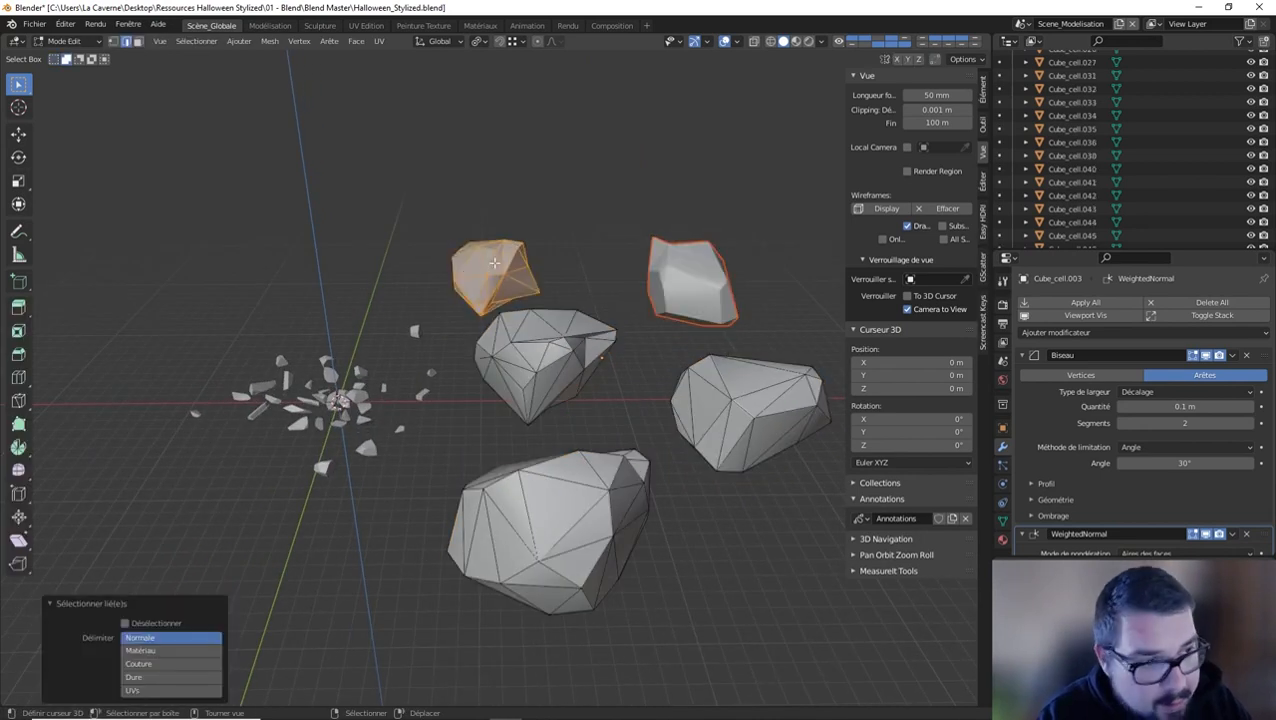
key(p)
click(494, 265)
key(l)
key(p)
click(527, 359)
key(l)
key(p)
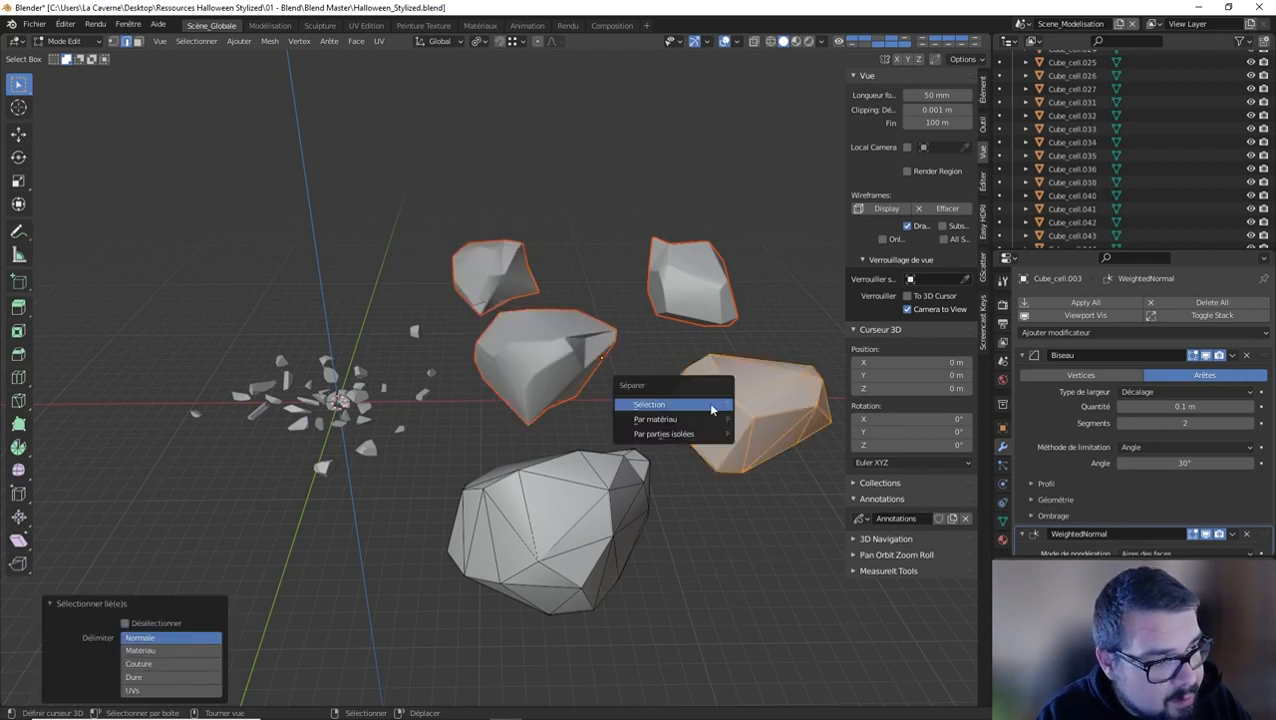
click(711, 406)
Return to Object Mode, apply the five rocks' rotation and set each origin to its geometry
key(Tab)
key(ctrl+a)
click(628, 317)
key(ctrl+alt+shift+c)
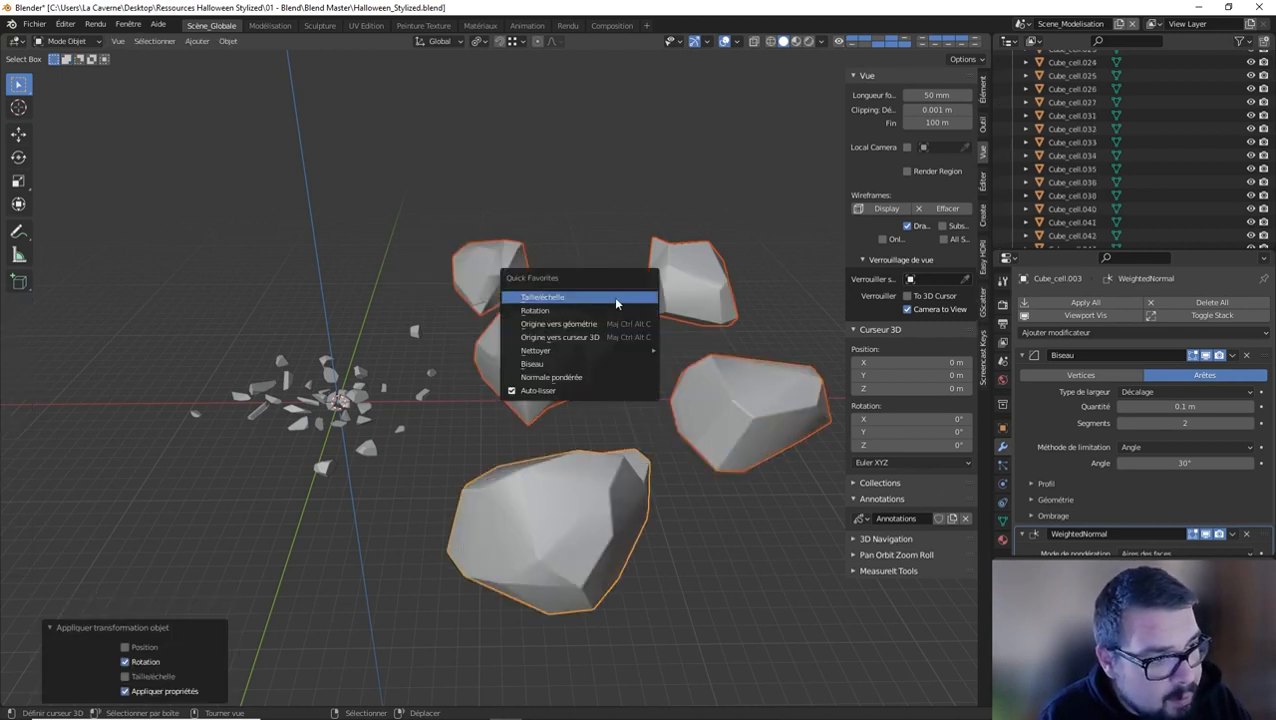
click(581, 311)
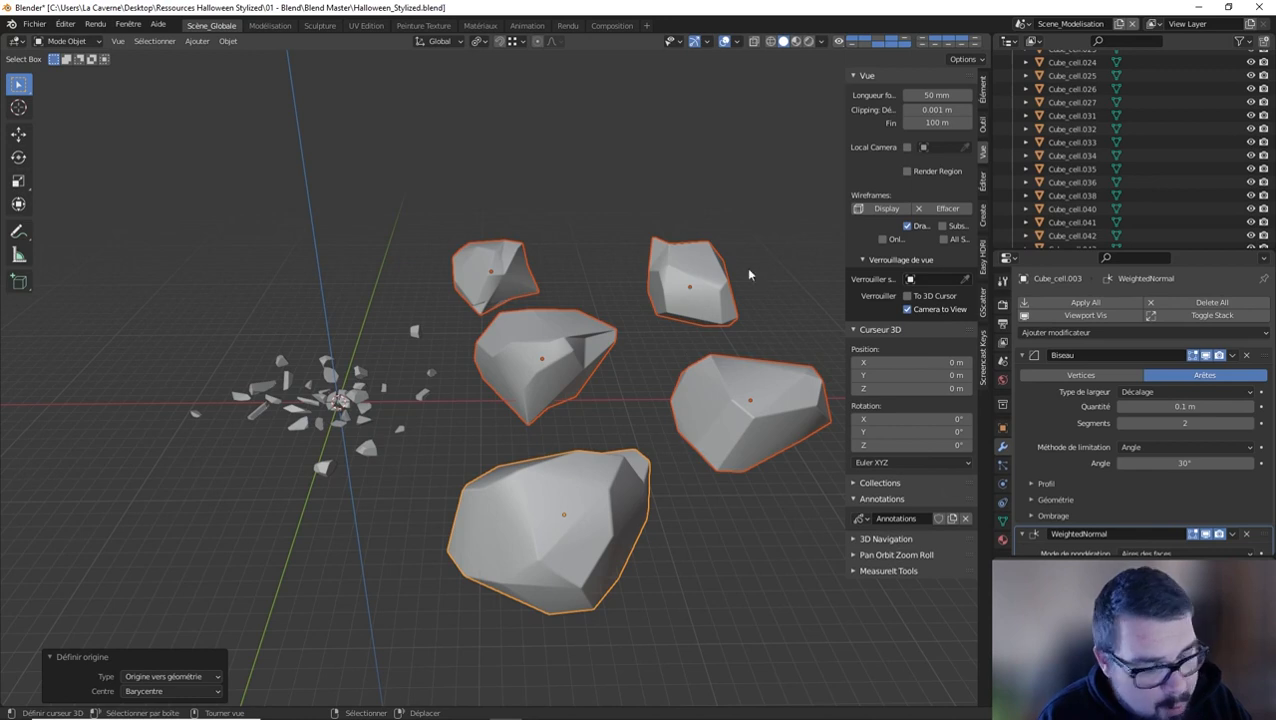
Move the five selected large rocks into a new collection named Rochers
scroll(1075, 215, up, 10)
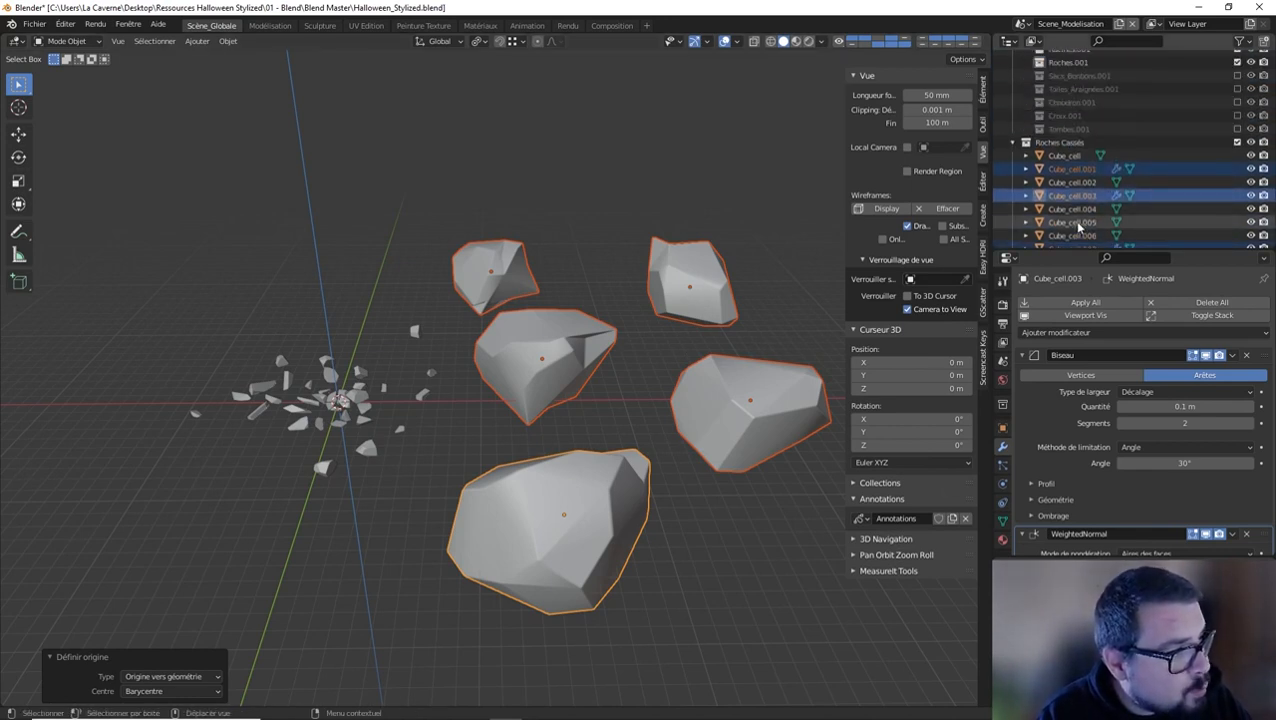
scroll(1078, 228, up, 2)
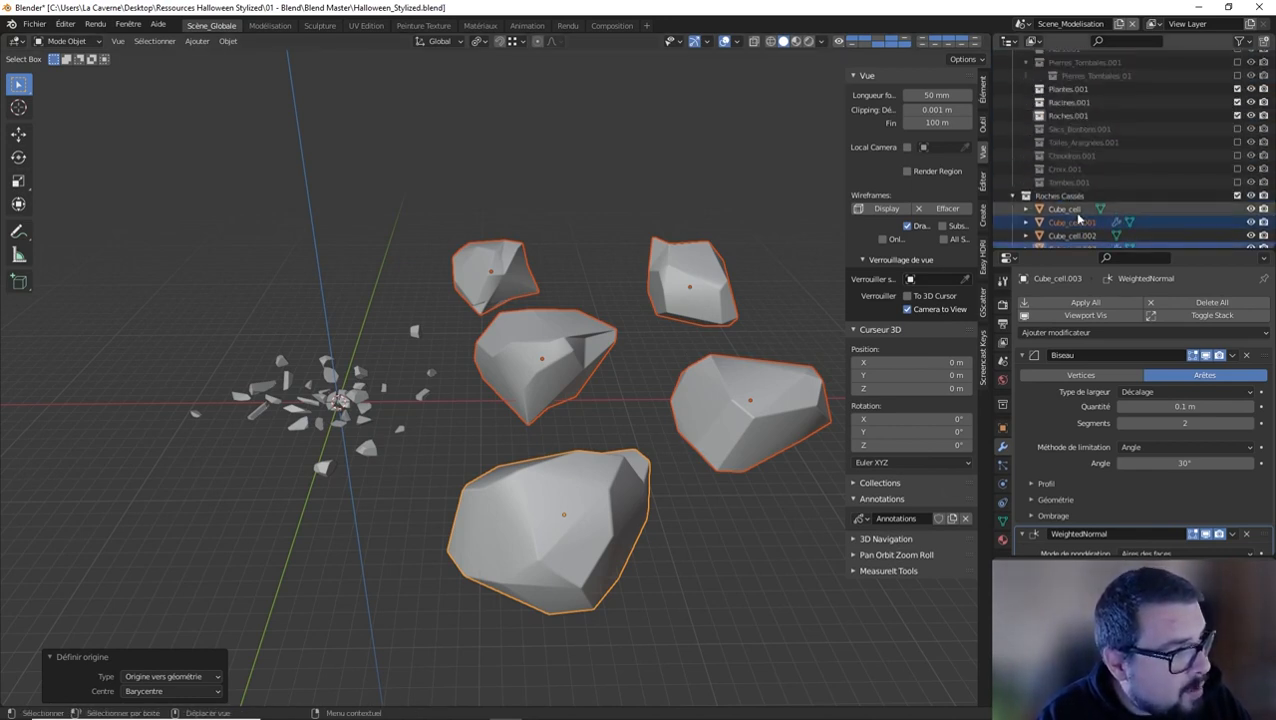
key(m)
click(1073, 130)
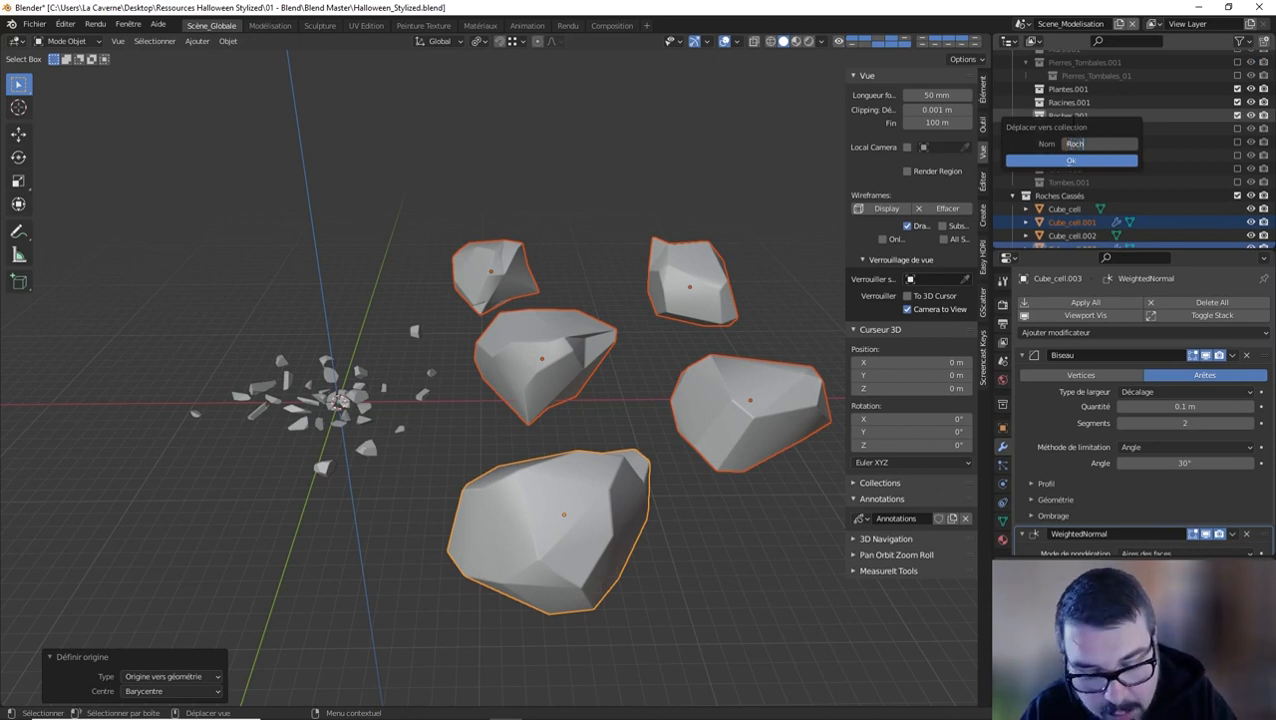
text(Rochers)
key(Return)
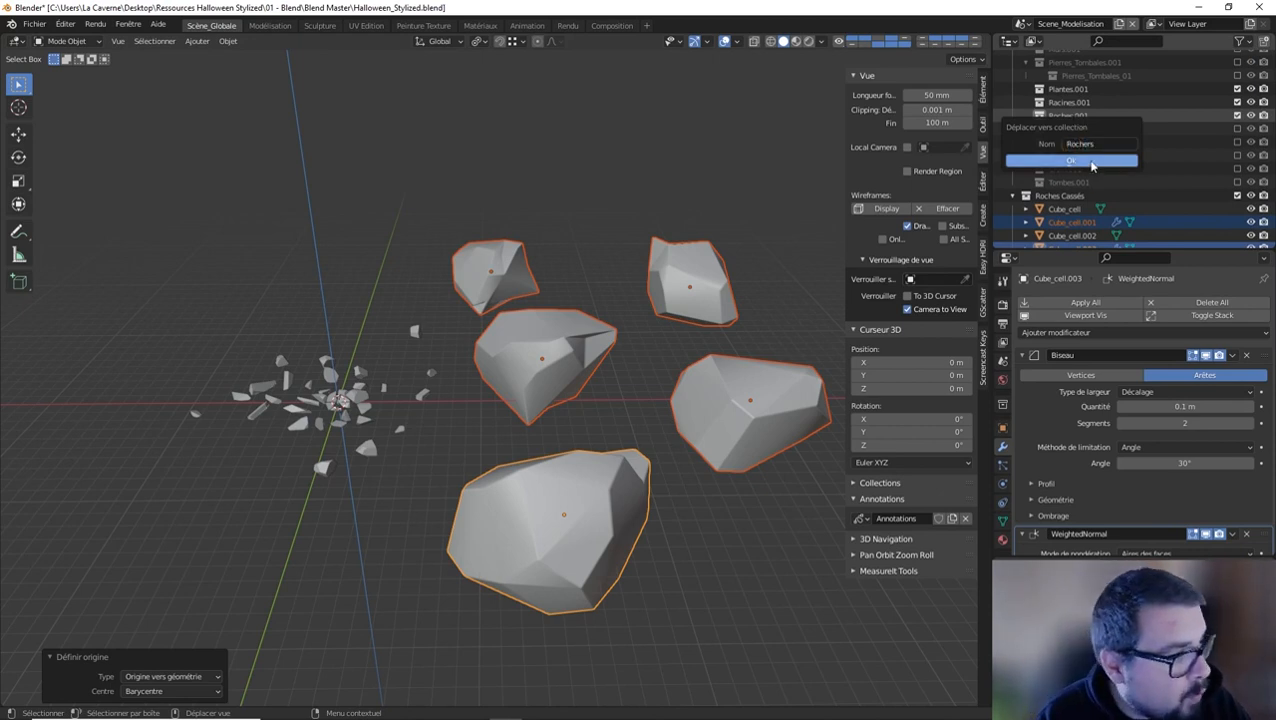
click(1080, 161)
Try to move the Rochers collection itself, and collapse its contents in the outliner
scroll(1075, 180, down, 5)
scroll(1075, 183, down, 6)
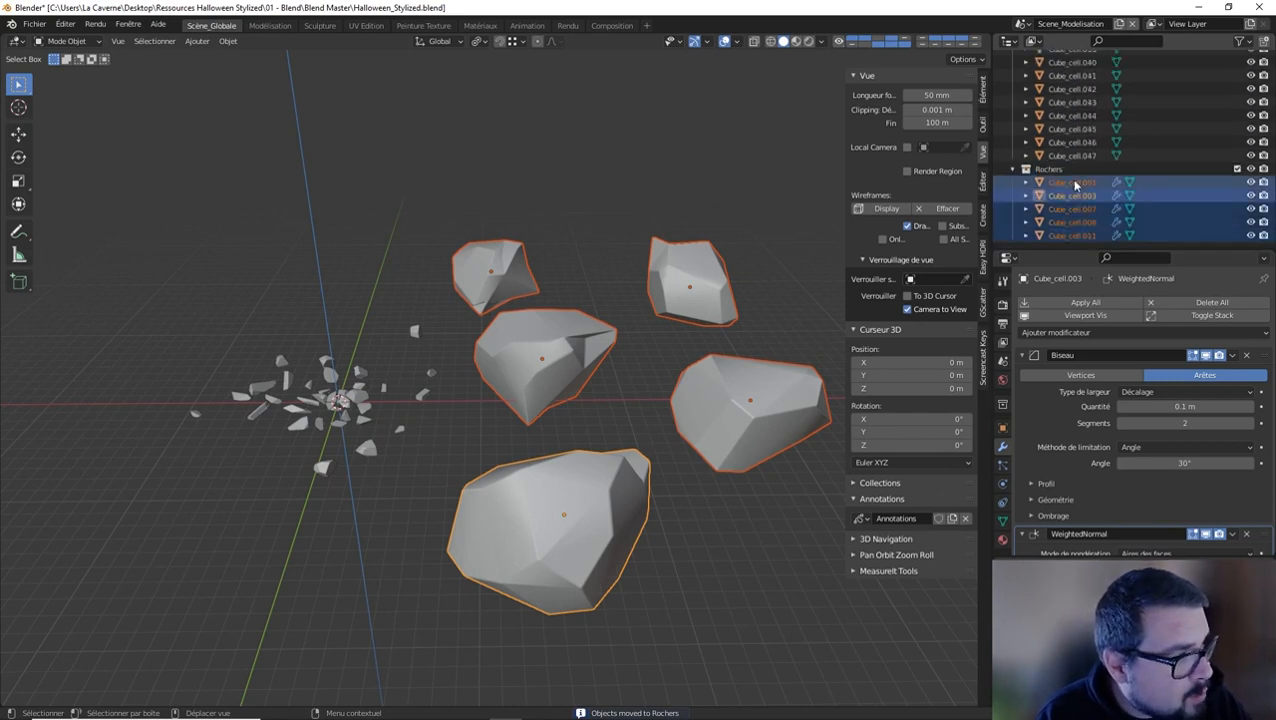
click(1050, 172)
key(m)
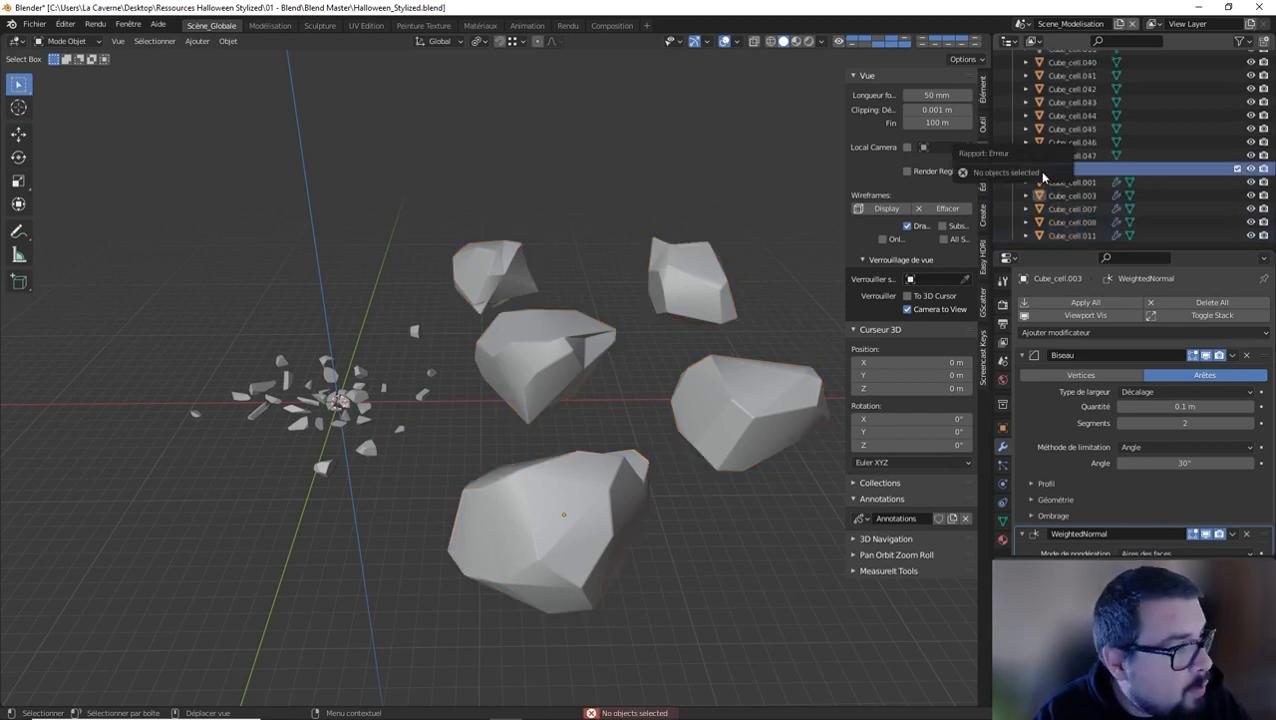
scroll(1080, 225, up, 3)
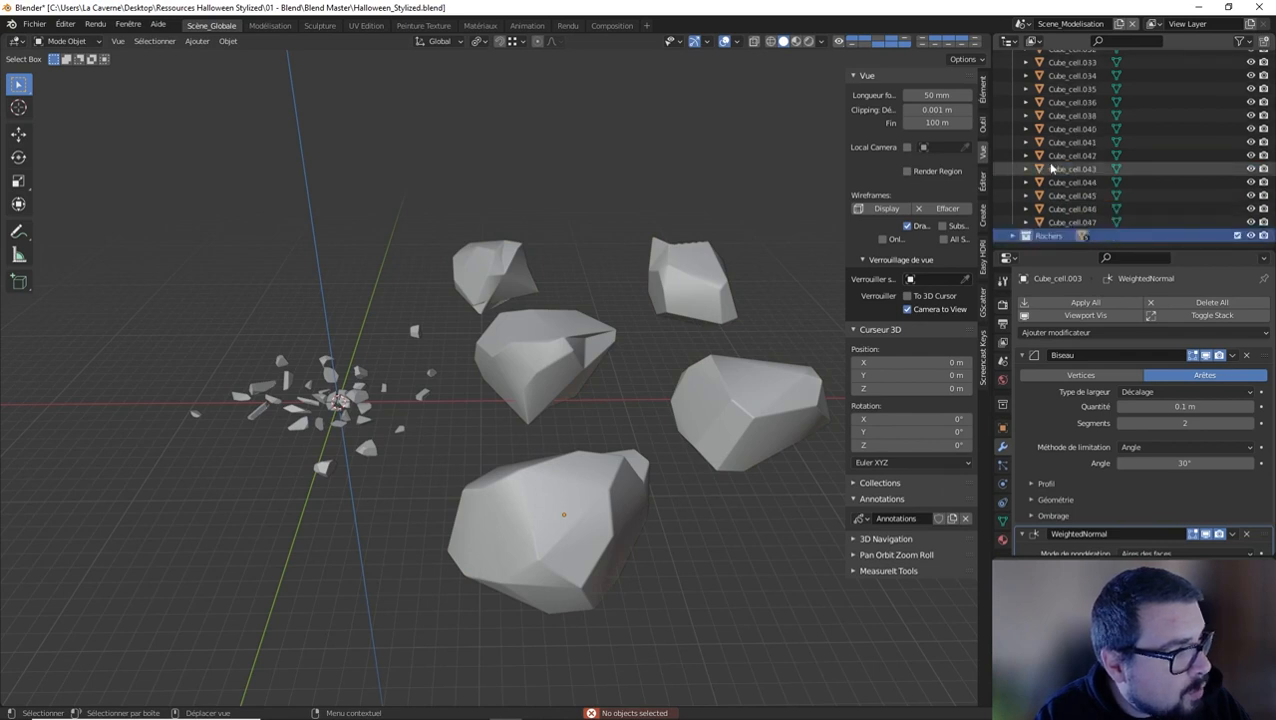
Join all the small fragments in the Roches Cassés collection into one object and set its origin to its geometry
click(1077, 222)
scroll(1131, 191, up, 10)
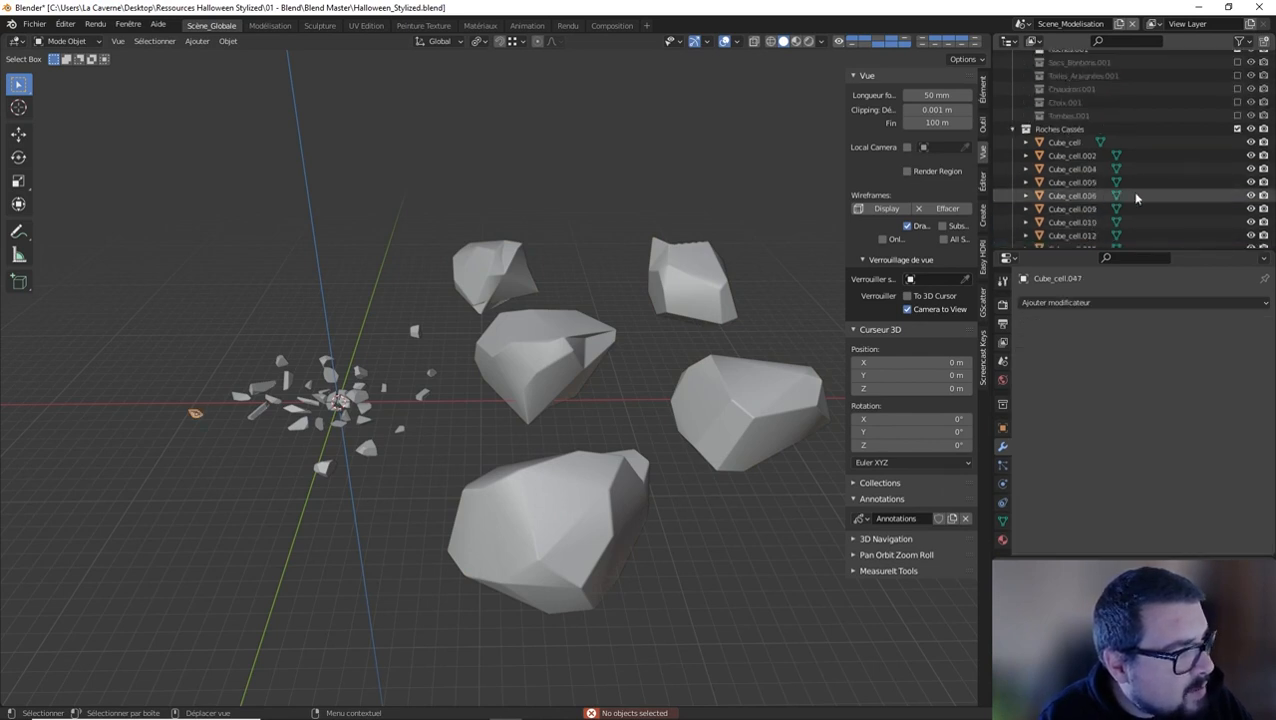
shift+click(1066, 170)
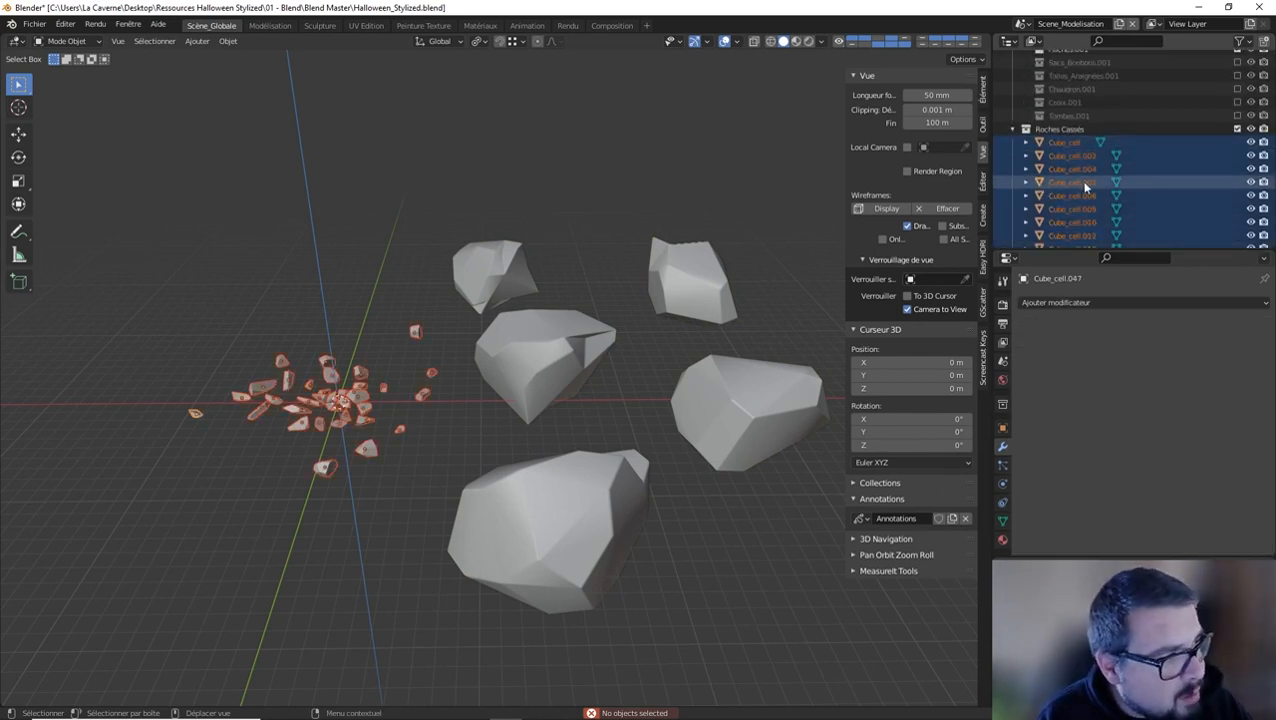
scroll(1082, 182, down, 5)
scroll(1085, 187, down, 6)
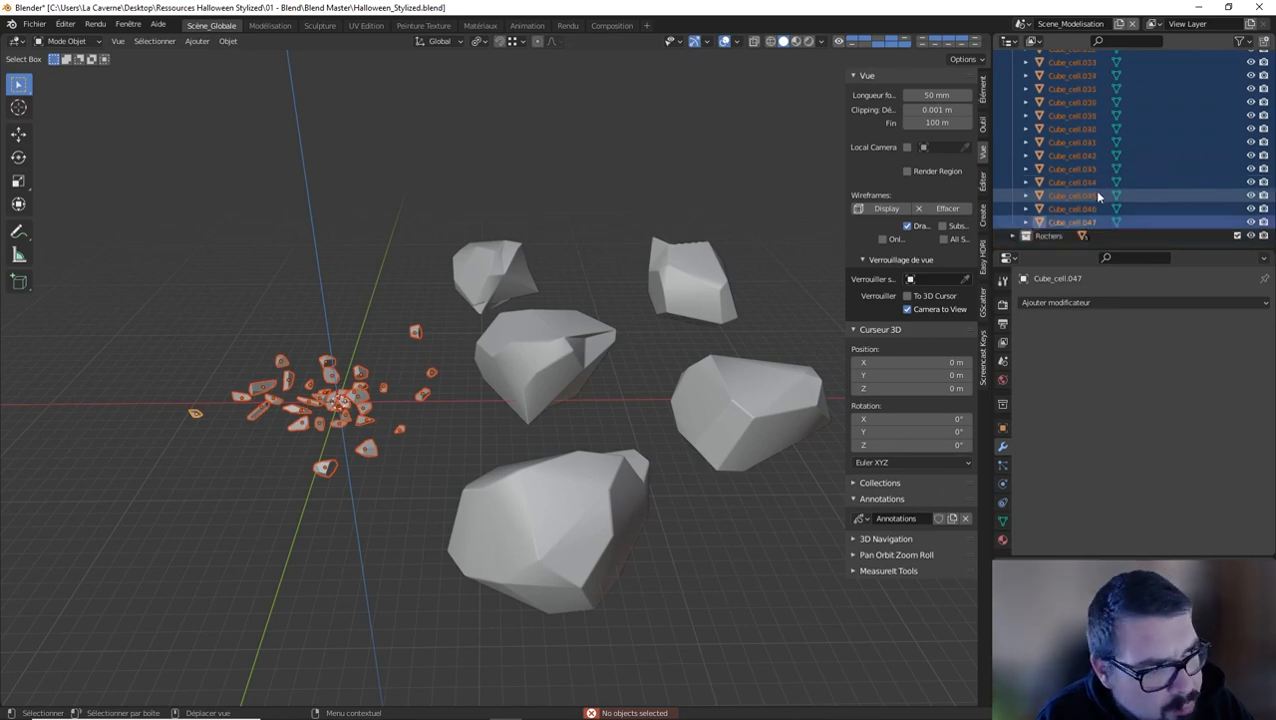
key(KP_Decimal)
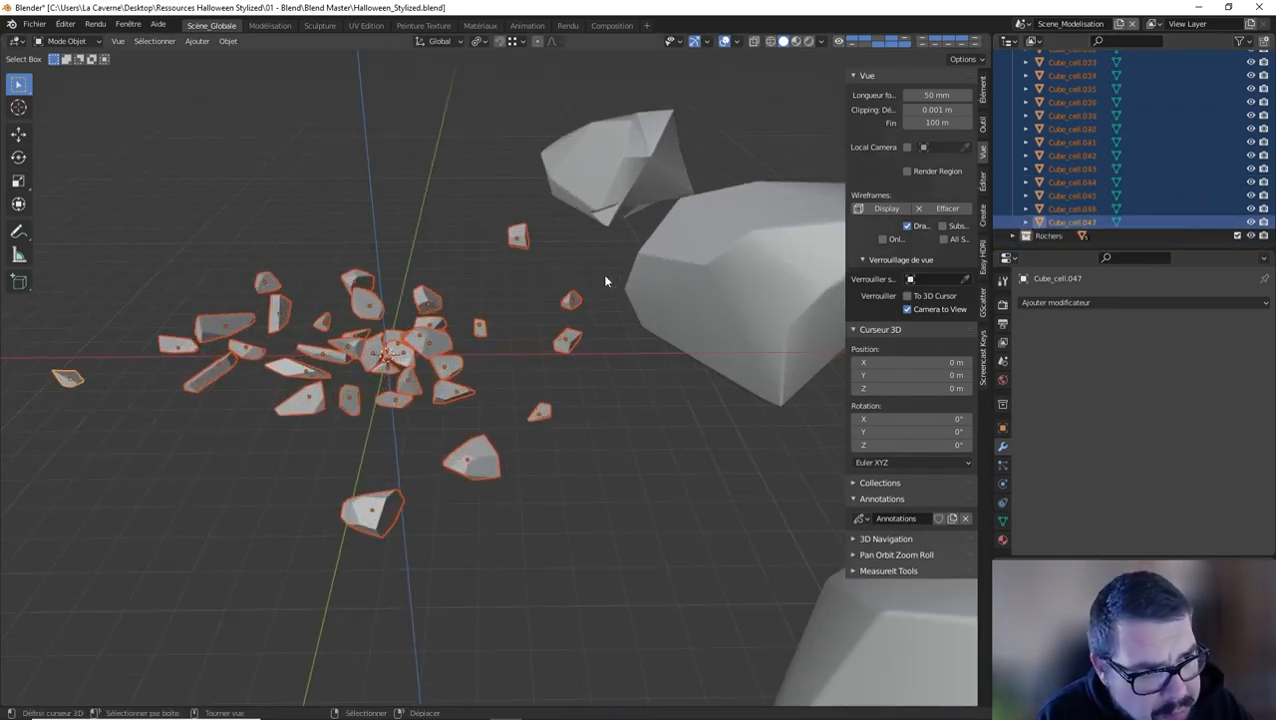
middle_drag(605, 281, 589, 255)
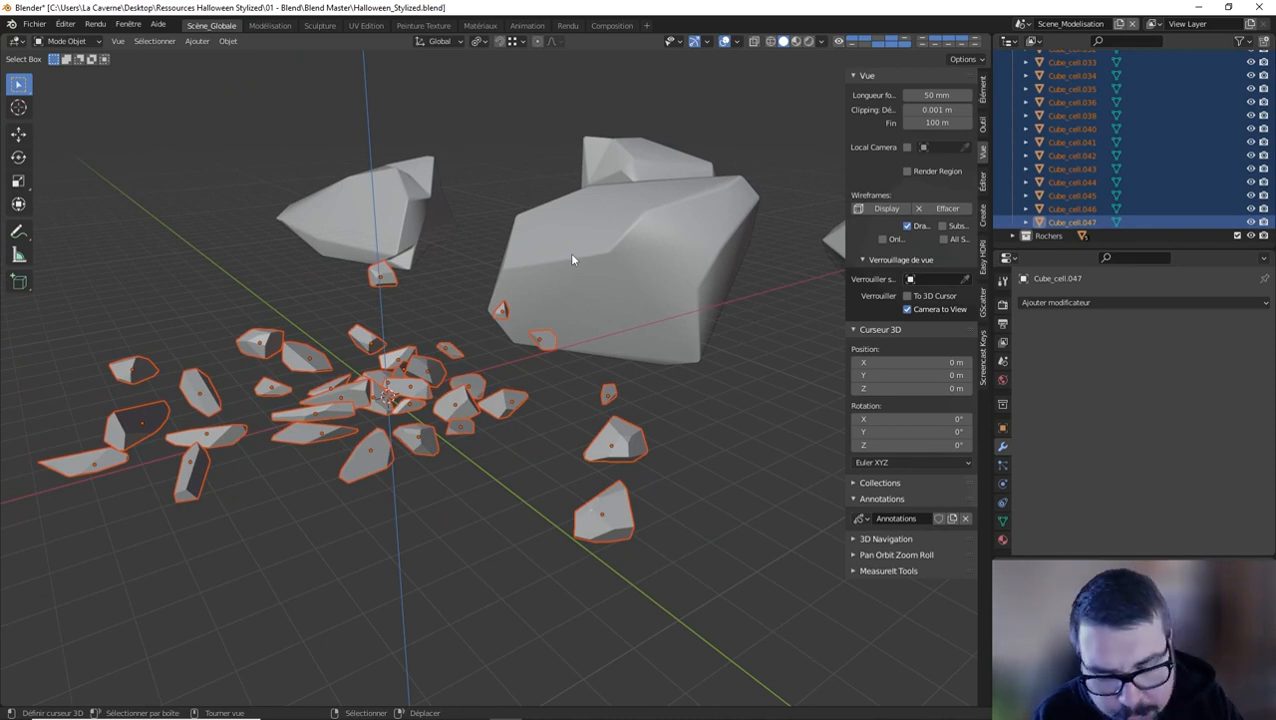
key(ctrl+j)
key(q)
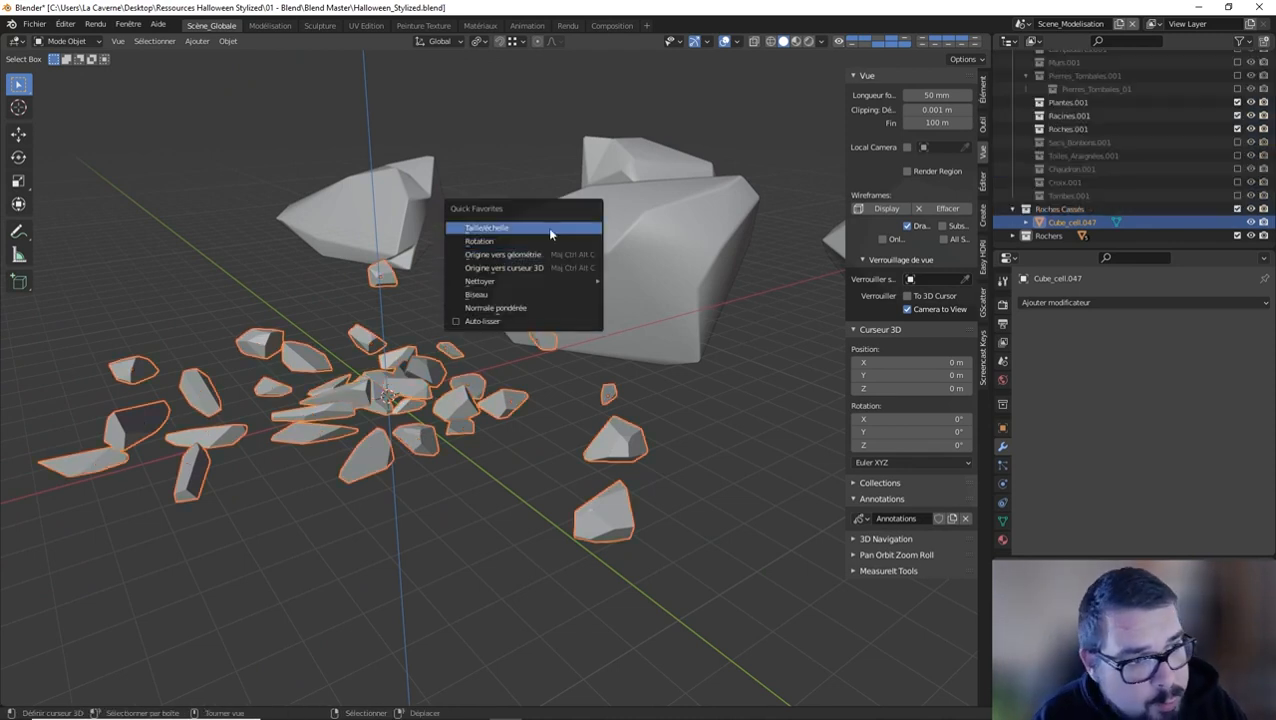
click(525, 254)
Add a level 3 Subdivision modifier to the joined fragments and apply it in Object Mode
key(Tab)
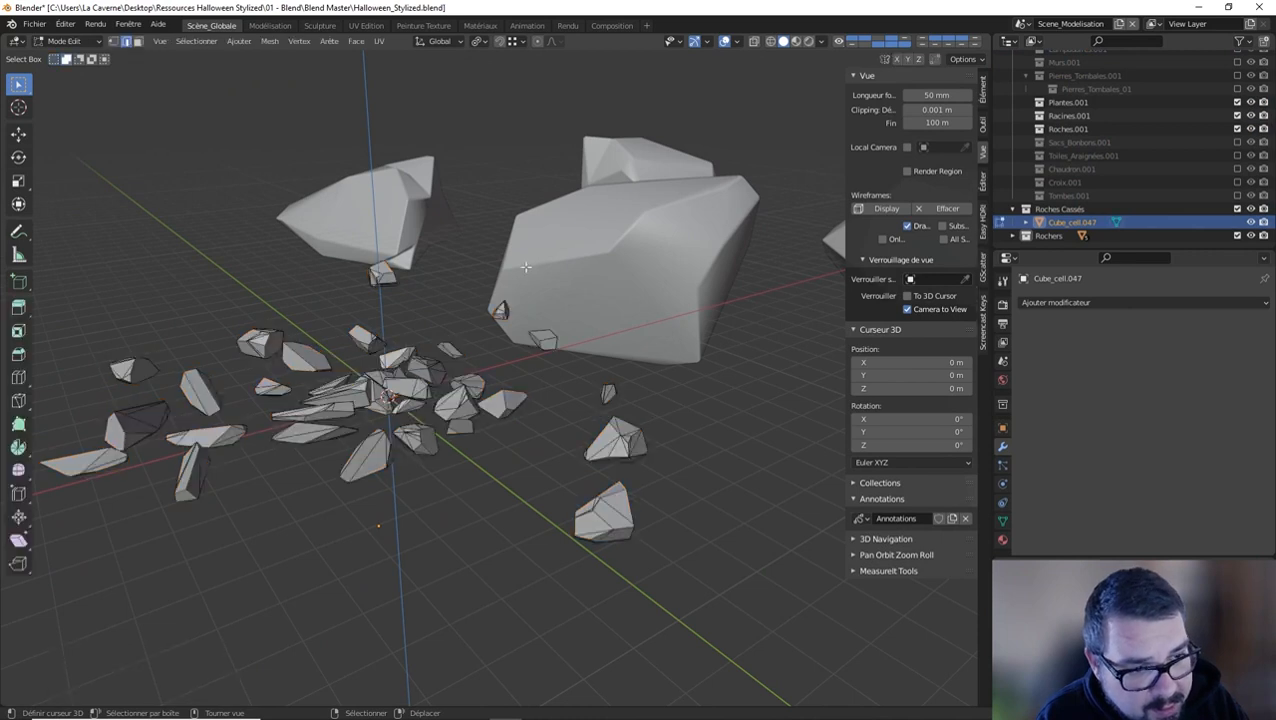
key(a)
click(502, 177)
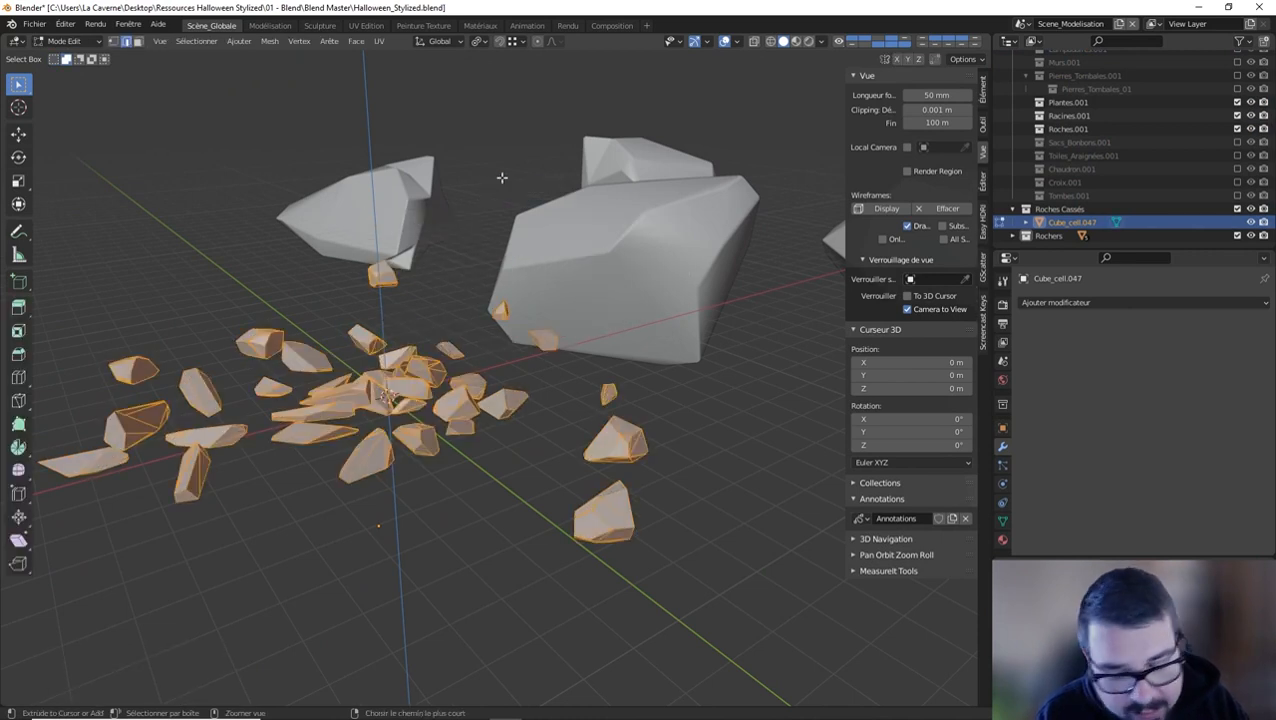
key(ctrl+3)
key(Tab)
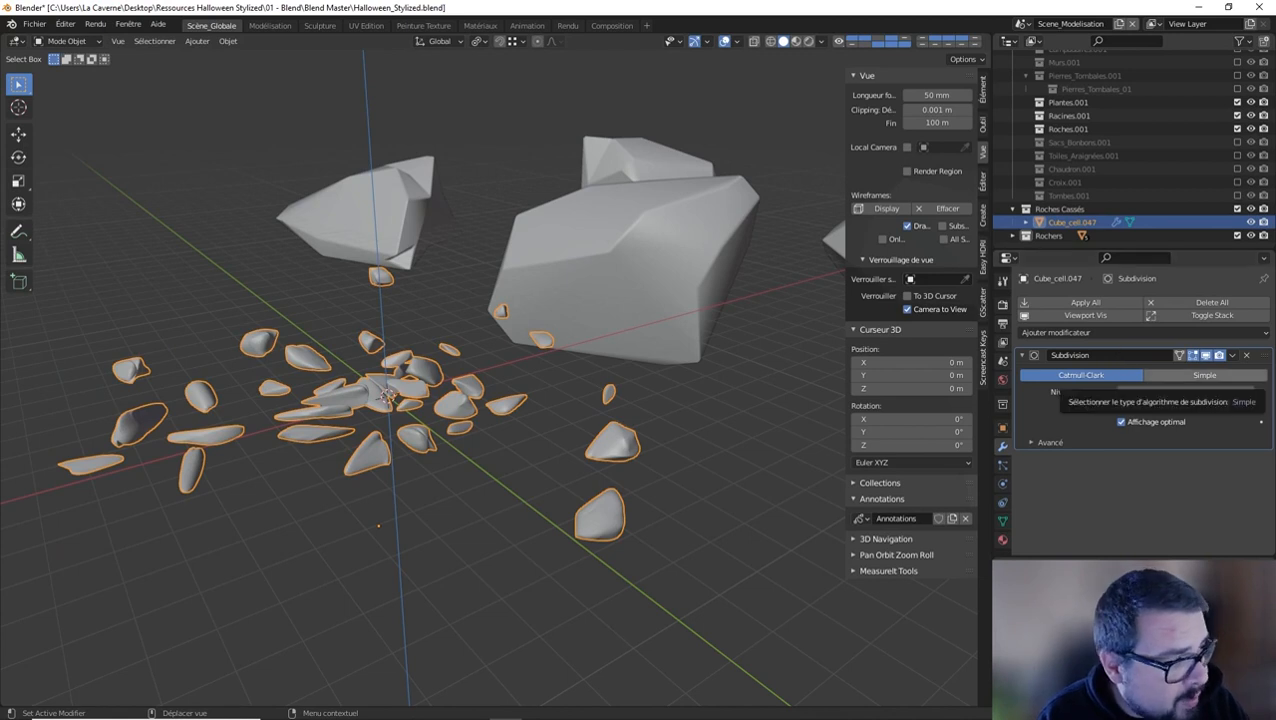
key(ctrl+a)
Add a Decimate modifier to the joined fragments with a factor of 0.05
click(1125, 303)
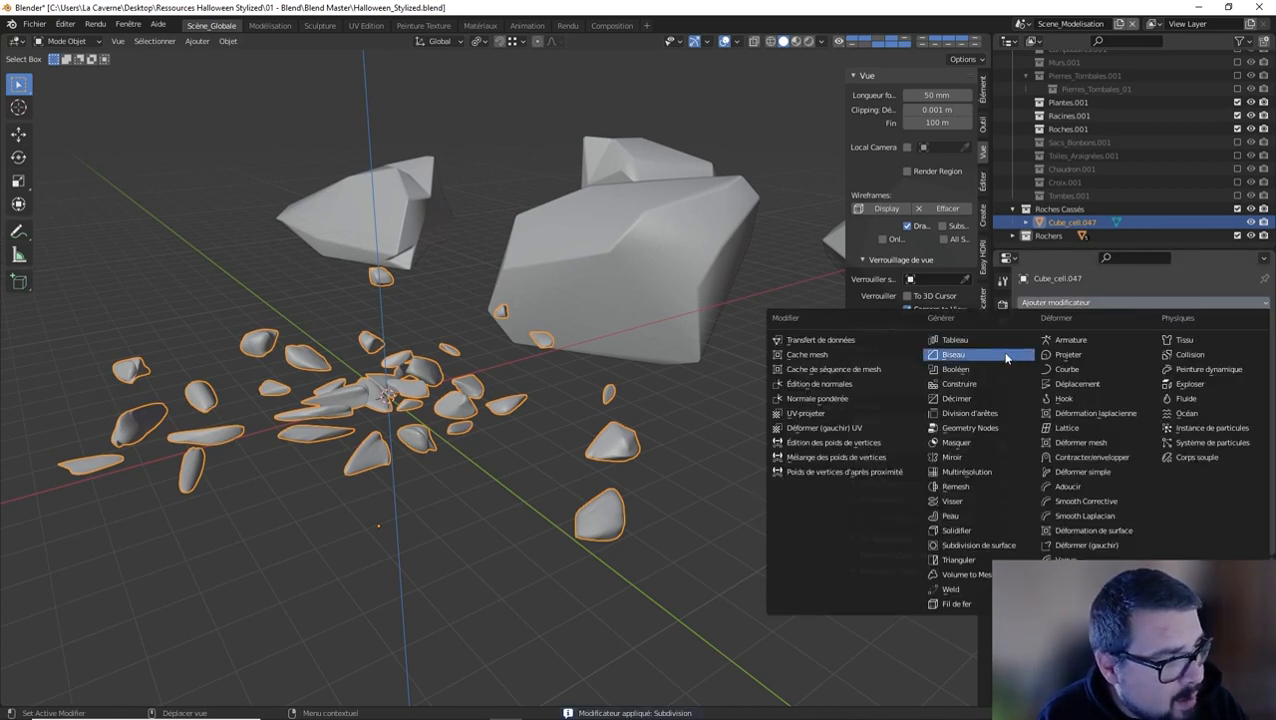
click(975, 411)
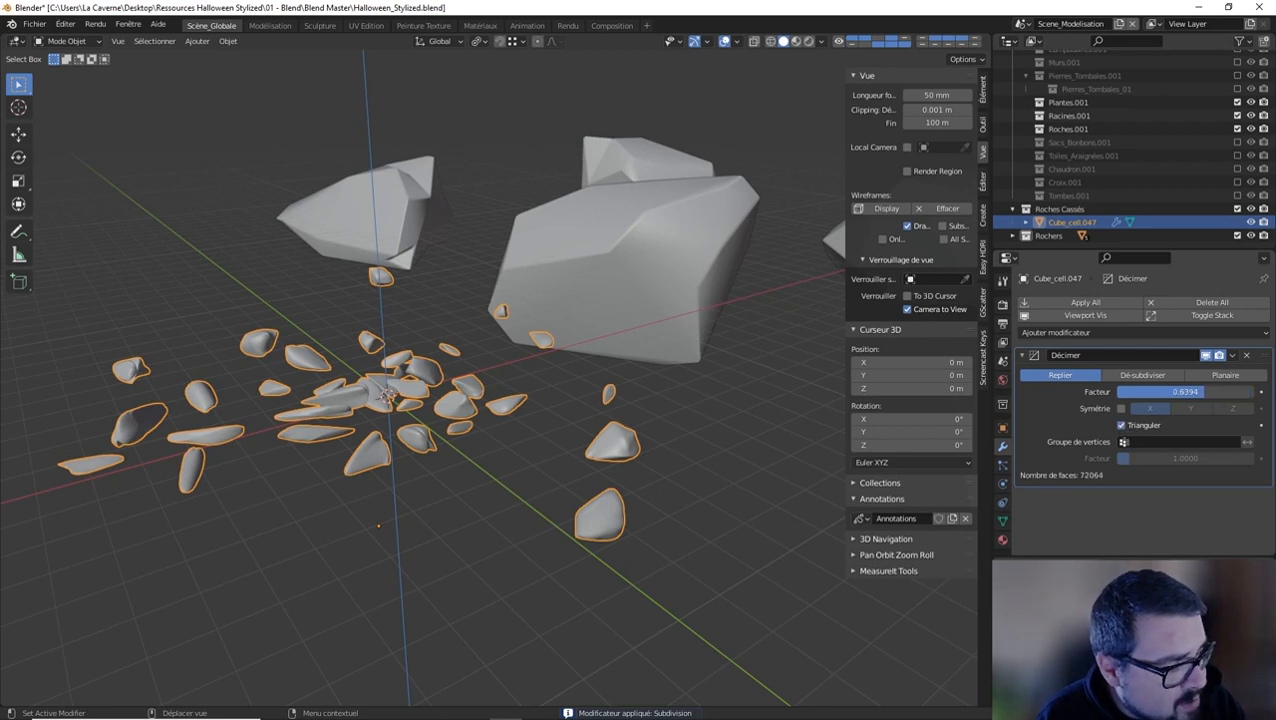
drag(1185, 391, 1158, 390)
text(.05)
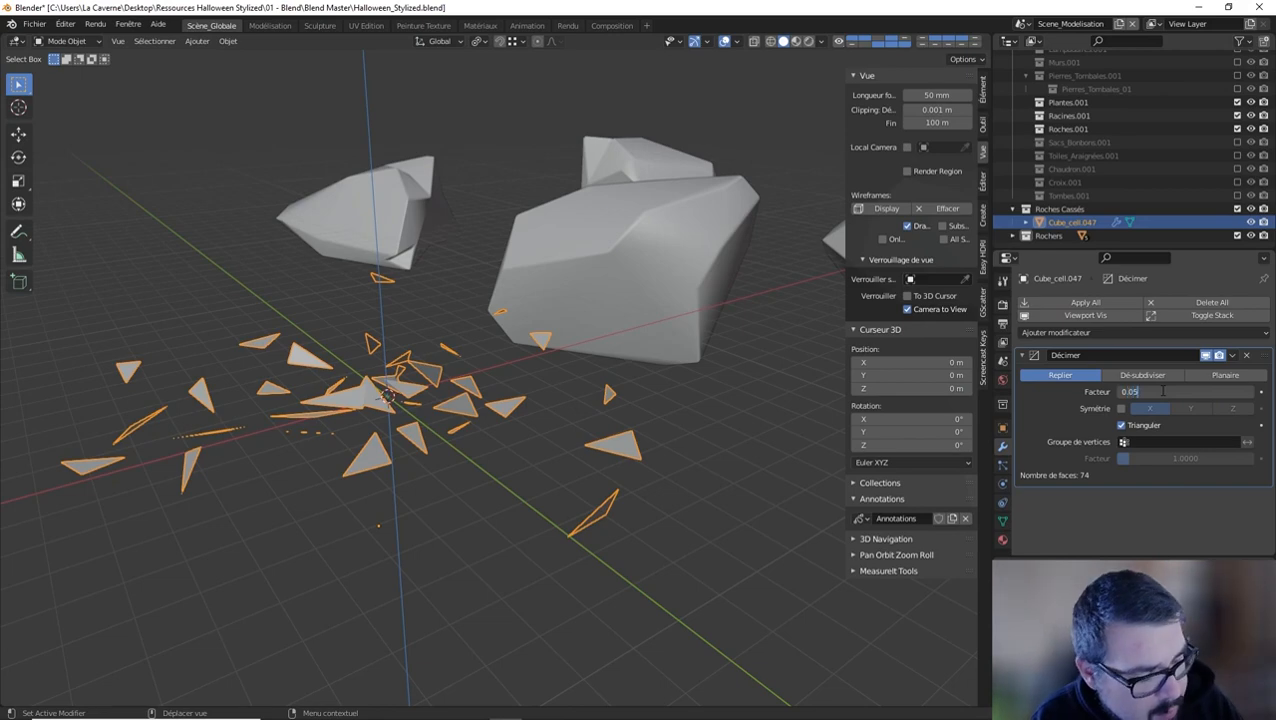
key(Return)
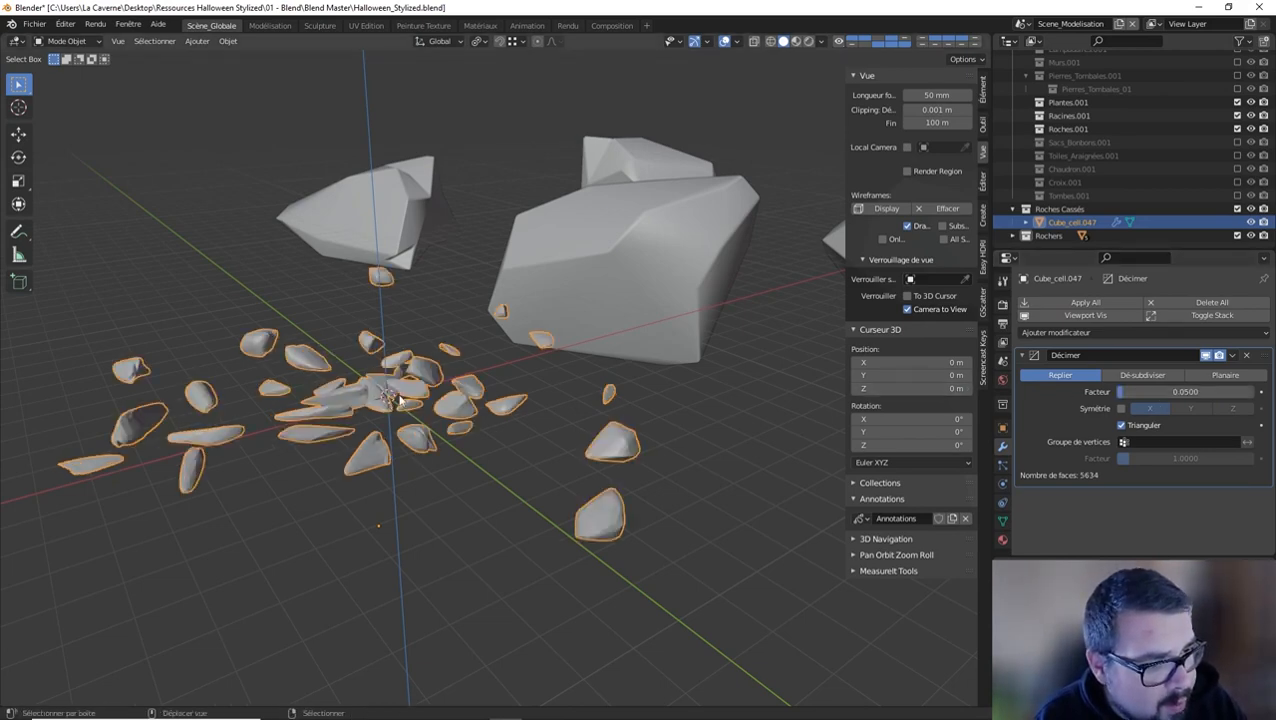
Inspect the fragments up close, lower the Decimate factor to 0.02 and apply the modifier
shift+middle_drag(400, 404, 514, 369)
scroll(514, 369, up, 5)
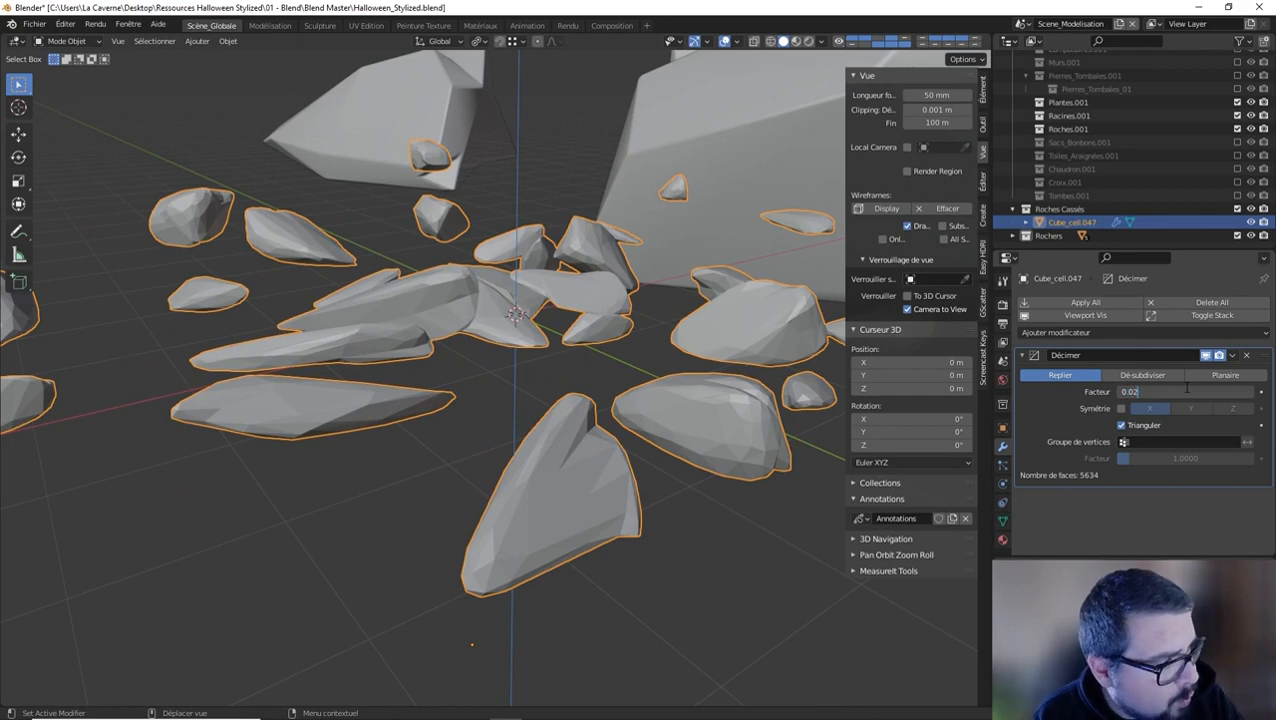
key(Return)
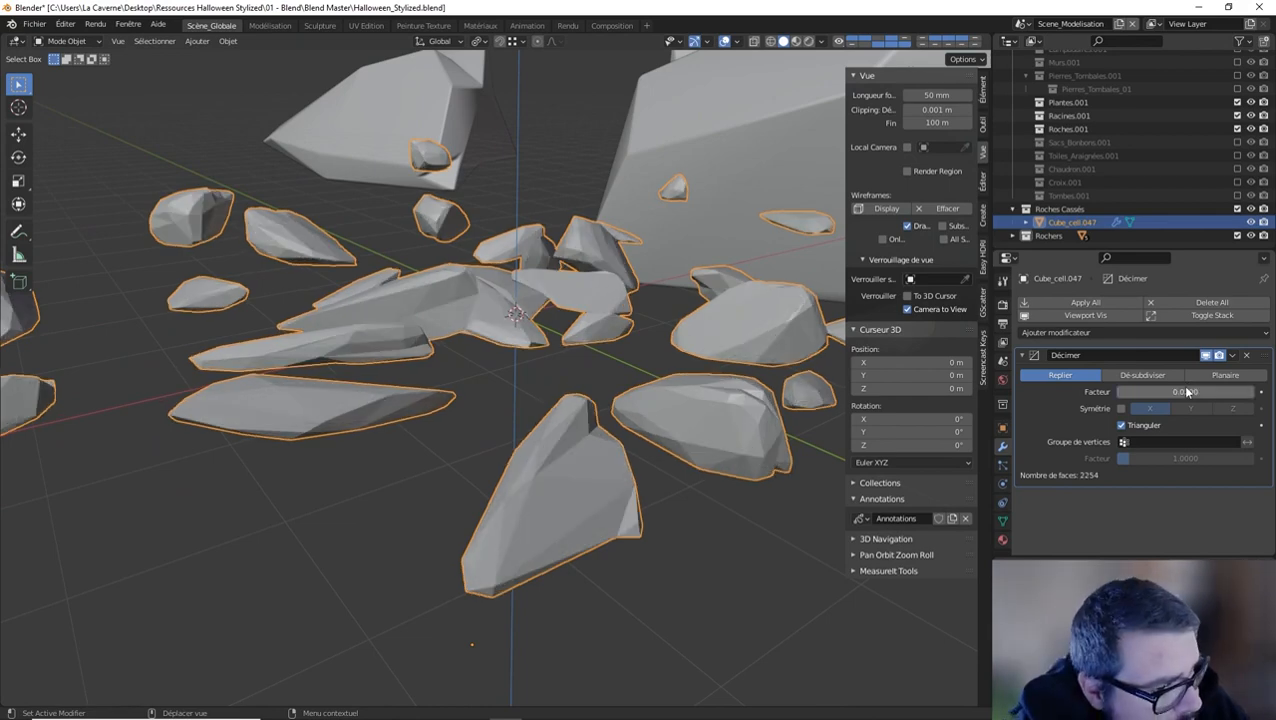
middle_drag(580, 380, 584, 386)
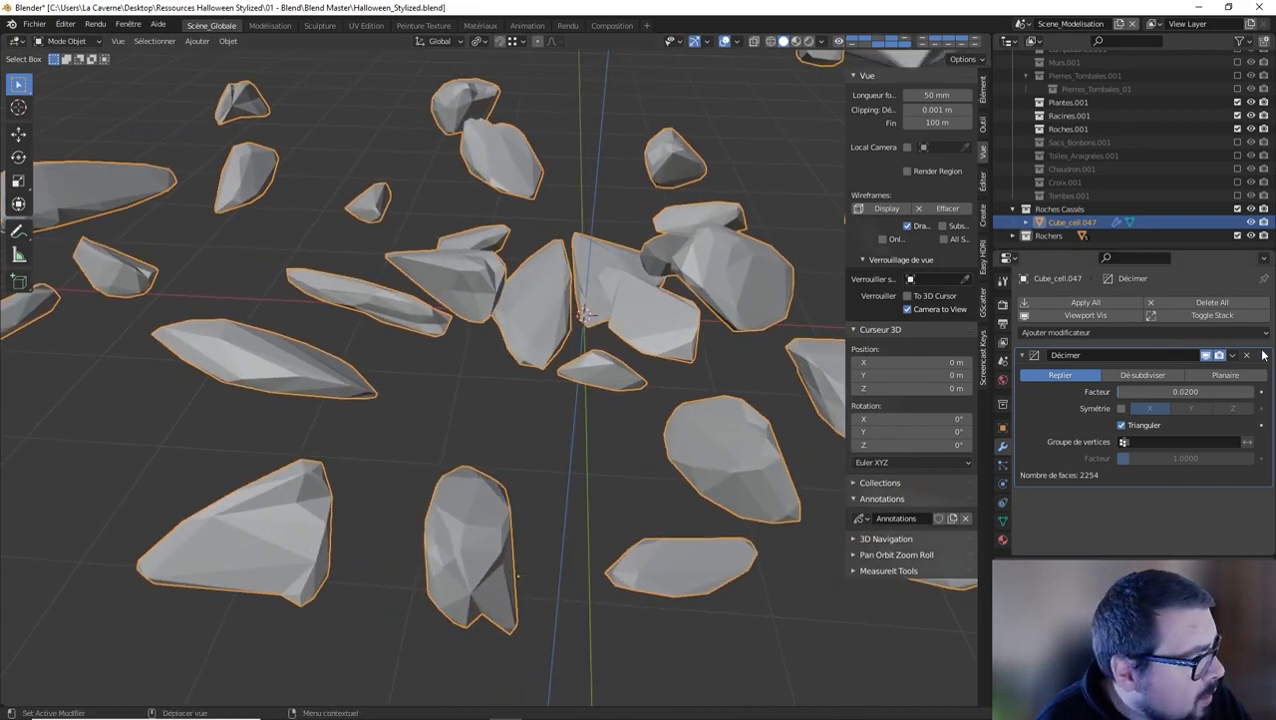
key(ctrl+a)
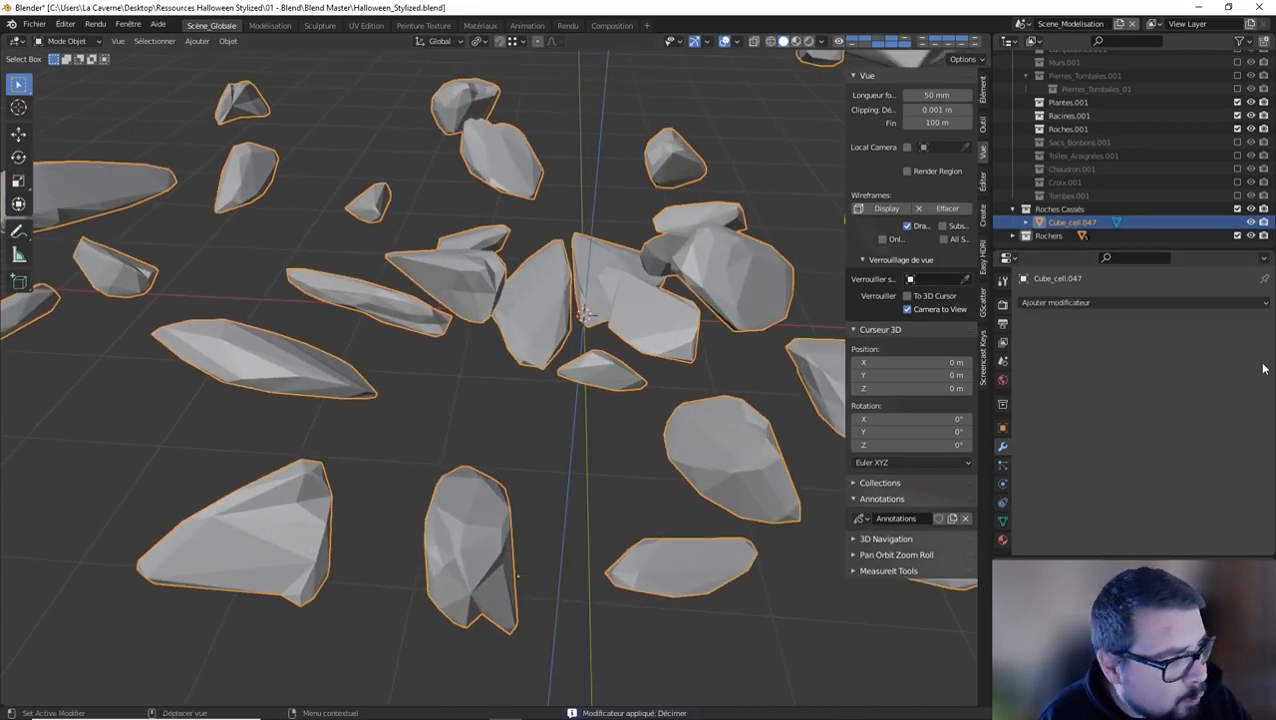
Add Bevel and Weighted Normal modifiers to the fragments with Auto Smooth, using 2 bevel segments
key(q)
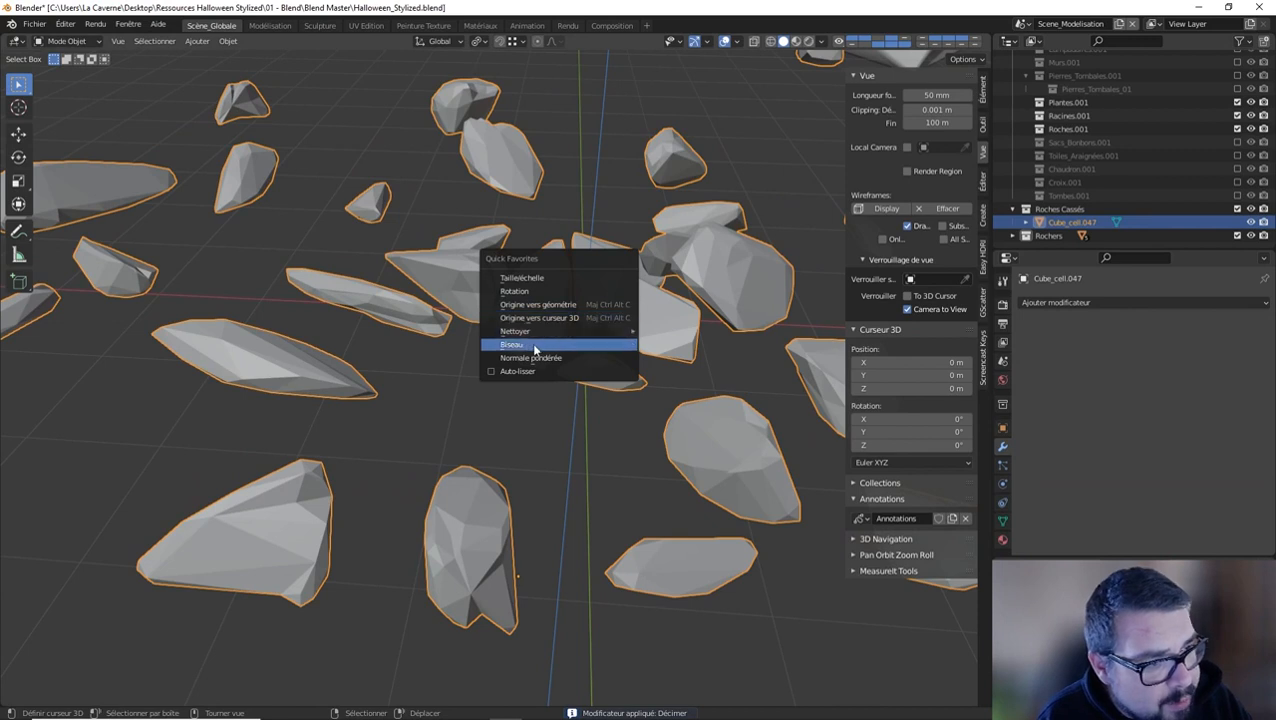
click(545, 343)
key(q)
click(512, 357)
key(q)
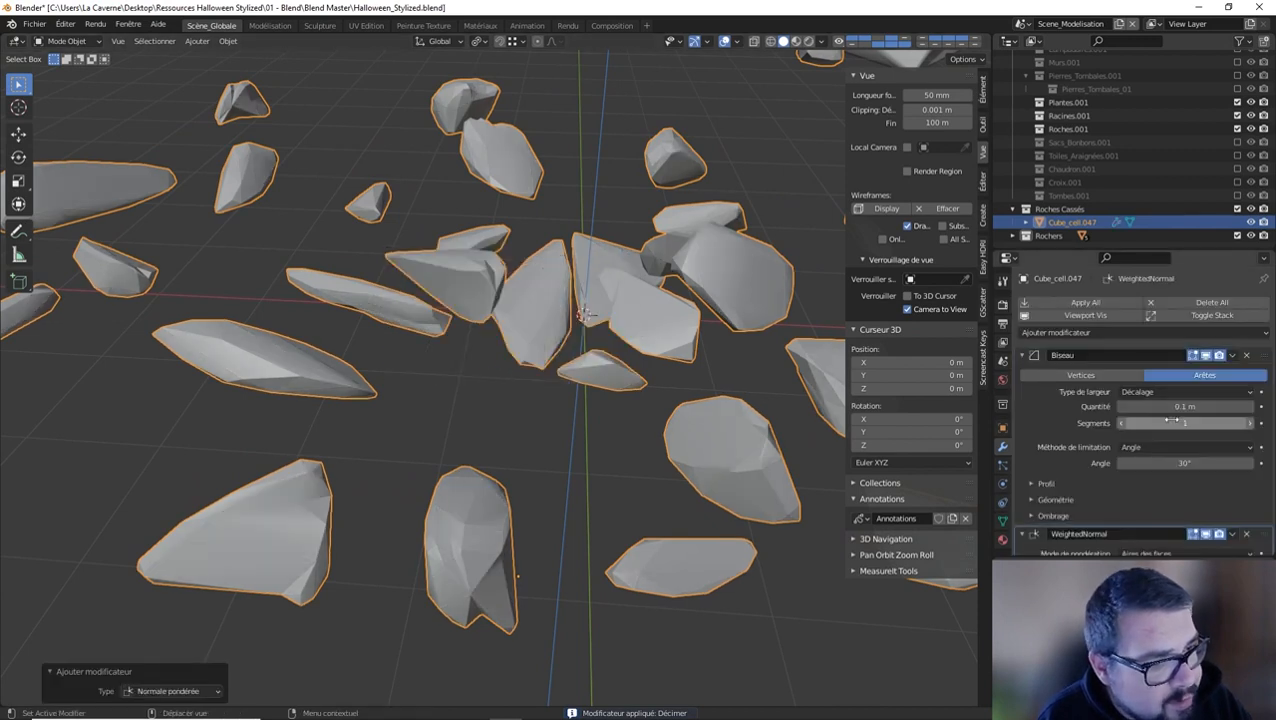
click(1254, 423)
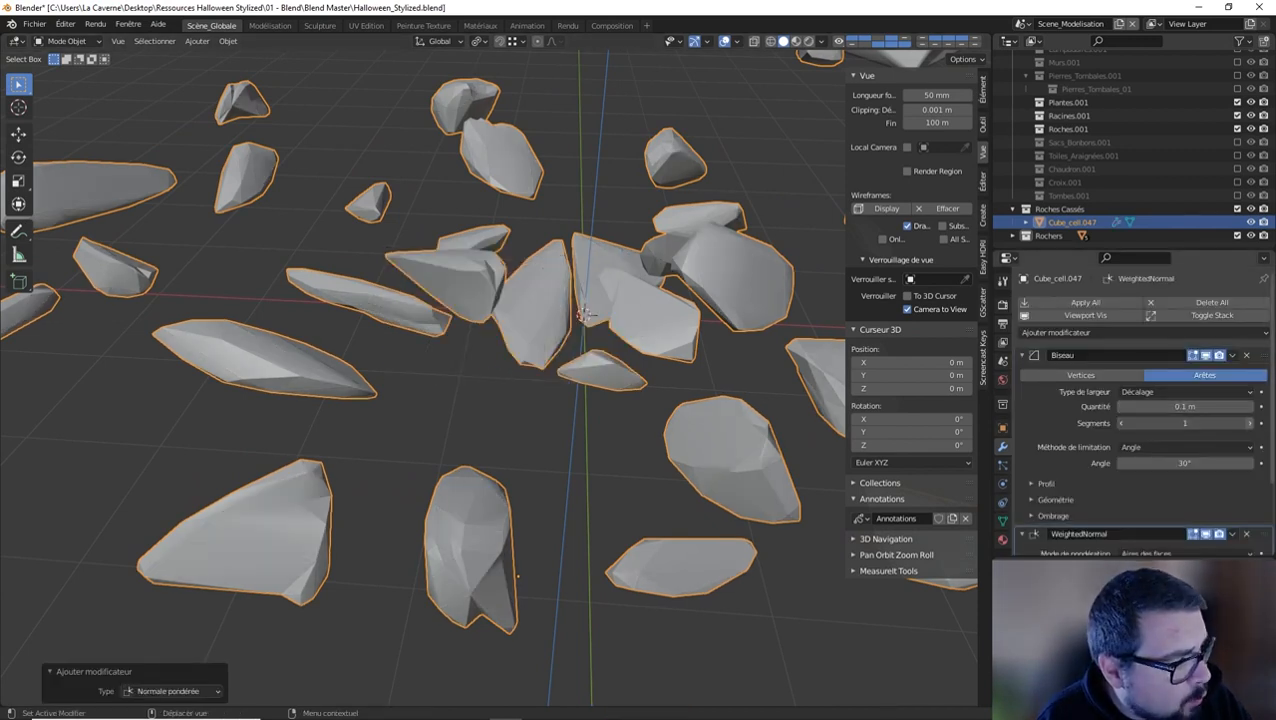
Deselect the fragments to check their shading and set their Bevel width type to Absolute (Absolu)
key(a)
click(597, 296)
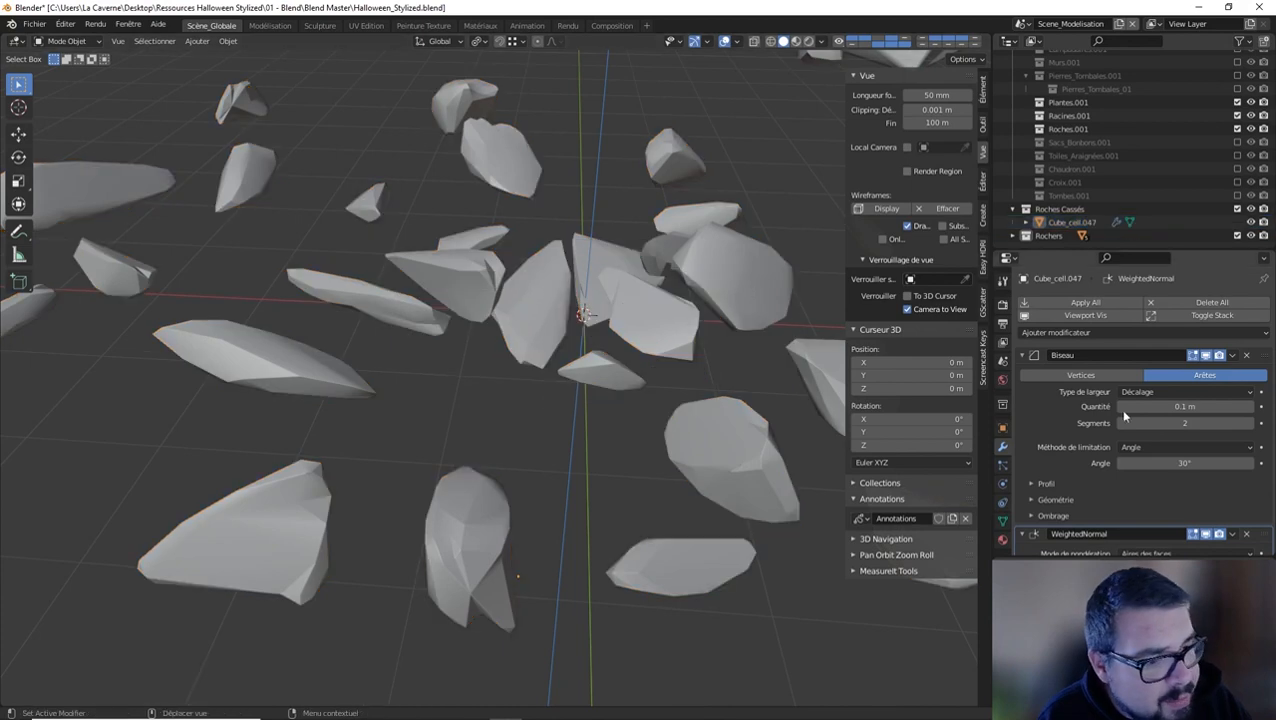
click(1177, 391)
click(1140, 466)
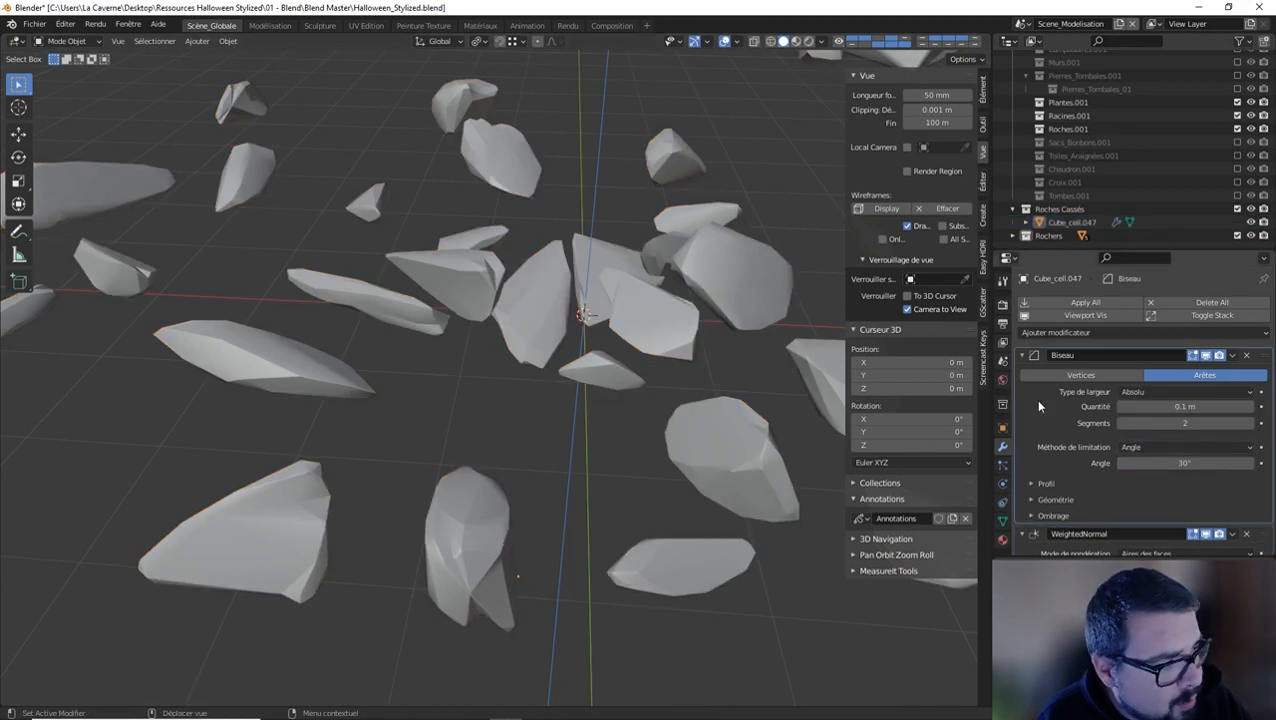
key(a)
click(663, 256)
scroll(665, 257, down, 2)
middle_drag(665, 258, 762, 284)
Set the Bevel width type to Absolute on the large rock nearest the fragments and the smaller one behind it
click(762, 284)
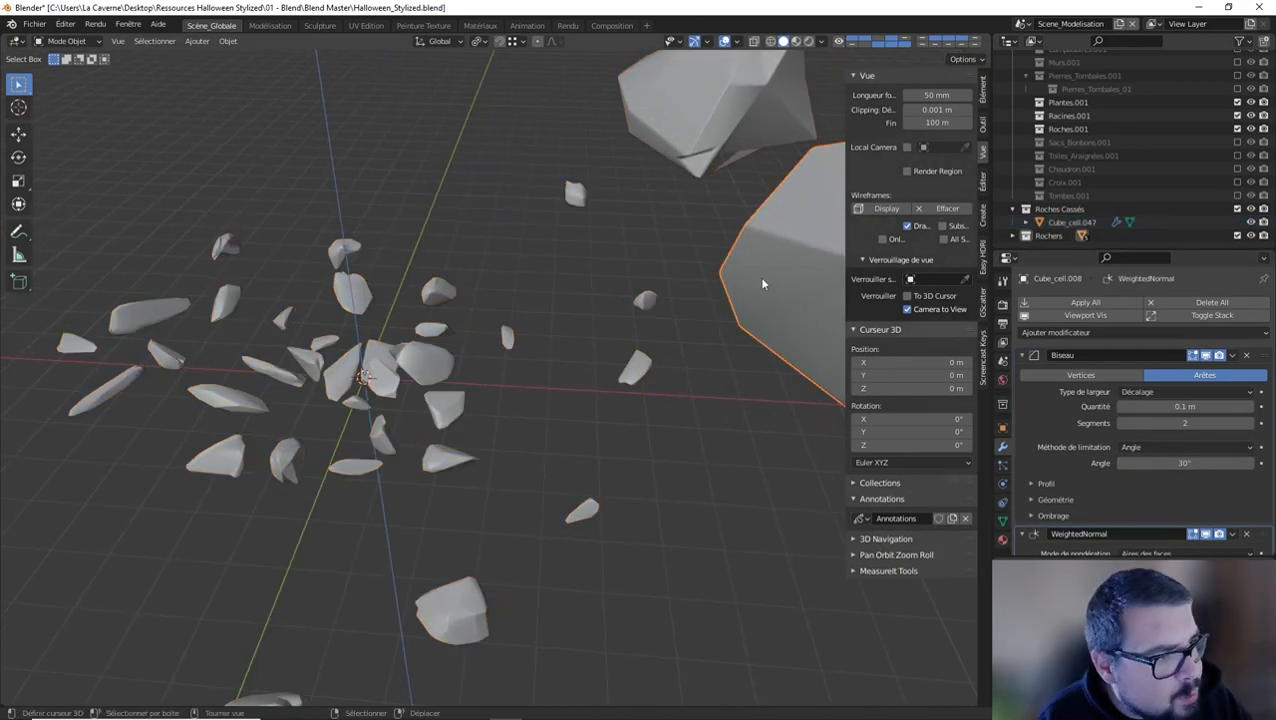
click(1177, 391)
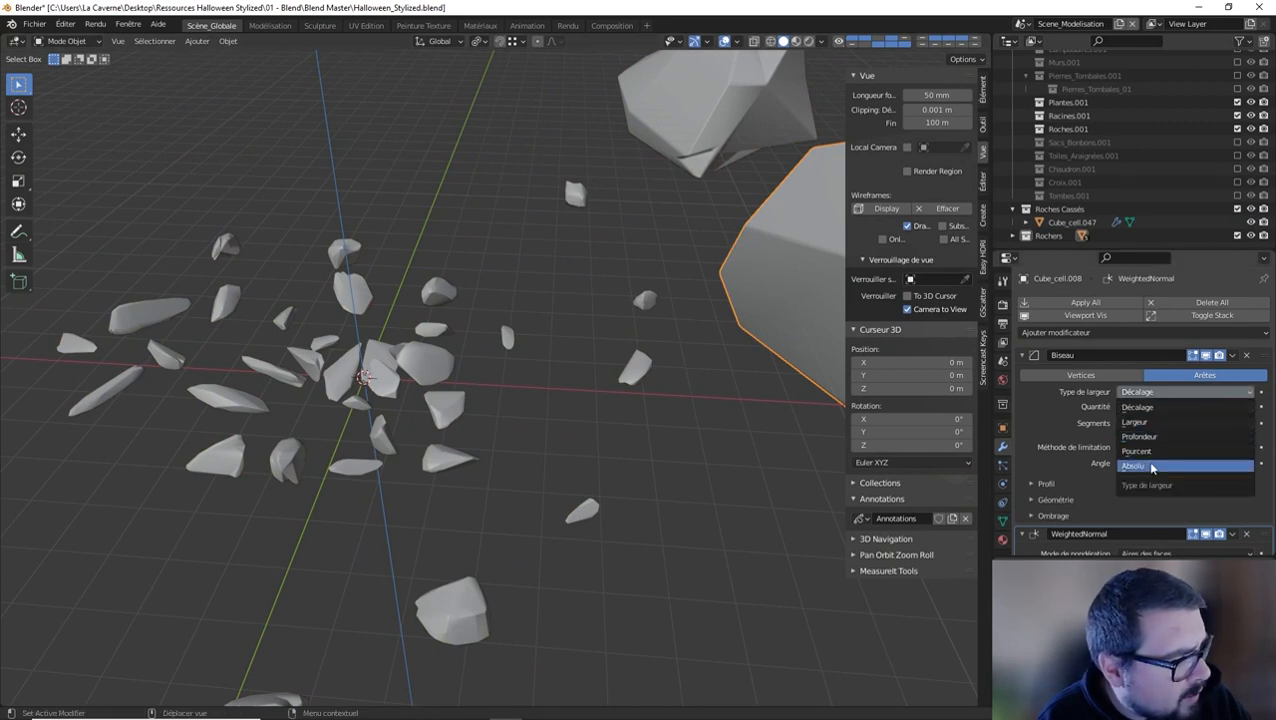
click(1140, 466)
scroll(869, 313, up, 3)
click(555, 177)
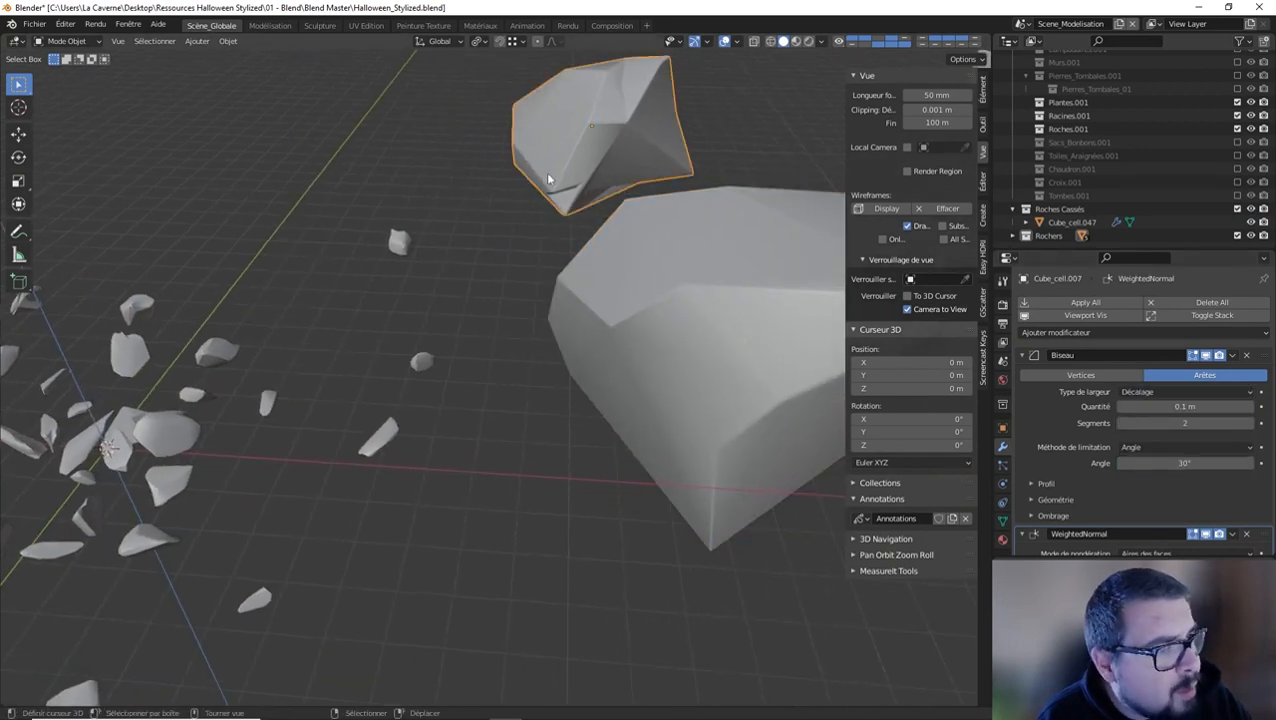
click(1182, 392)
click(1162, 466)
Set the Bevel width type to Absolute on the two large rocks farthest from the fragments
scroll(732, 262, down, 3)
shift+middle_drag(732, 262, 474, 266)
click(780, 216)
click(1196, 392)
click(1166, 466)
click(729, 434)
click(1182, 392)
click(1155, 468)
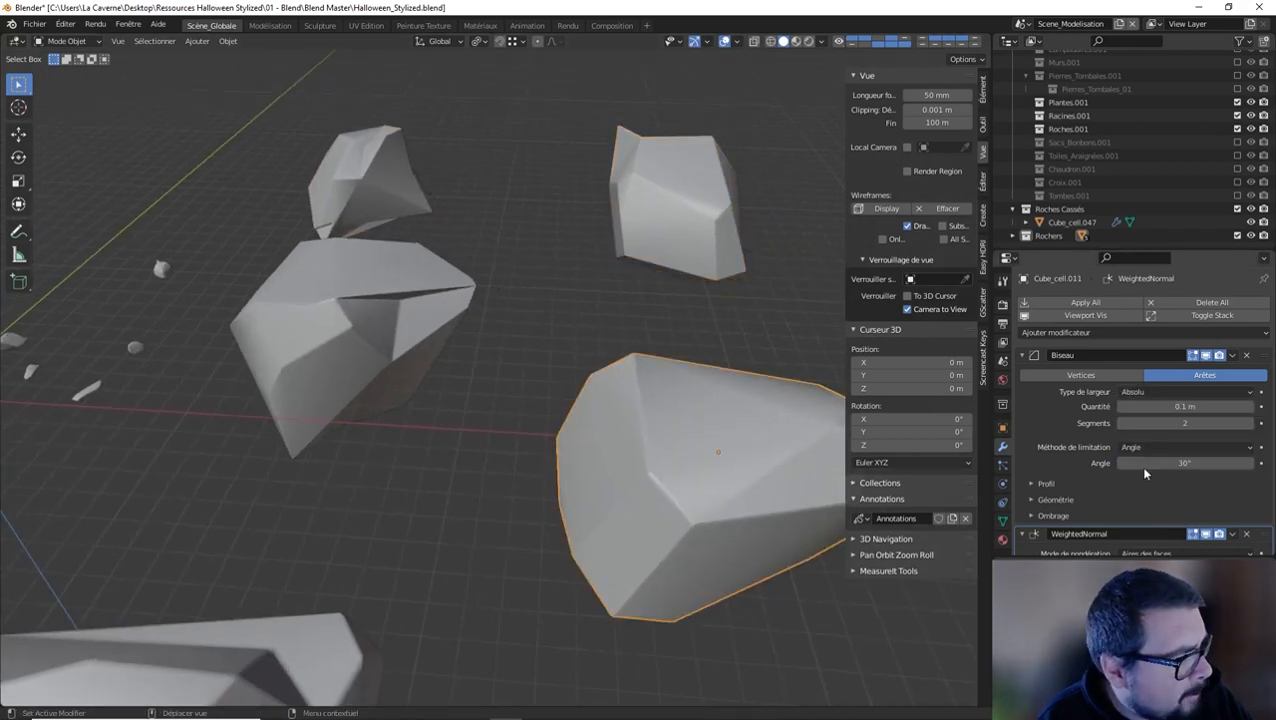
Set the Bevel width type to Absolute on the large front rock
scroll(519, 392, down, 2)
scroll(519, 392, up, 2)
click(490, 501)
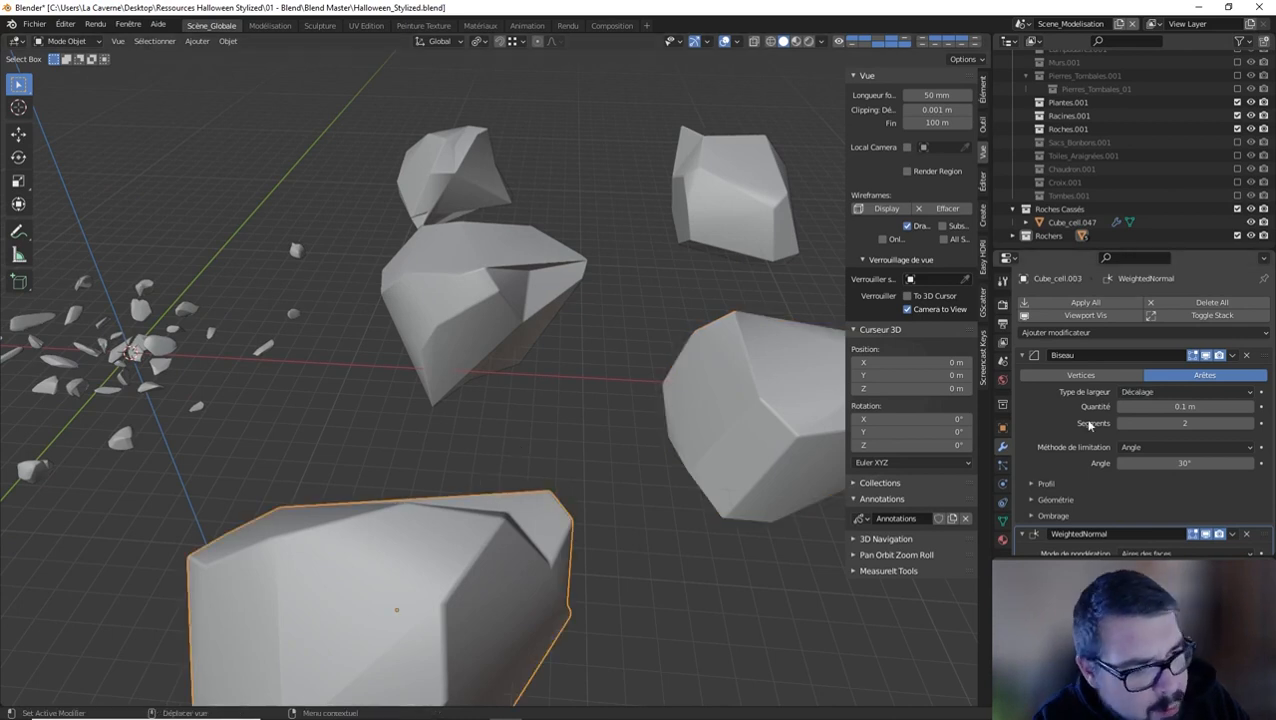
click(1196, 392)
click(1159, 469)
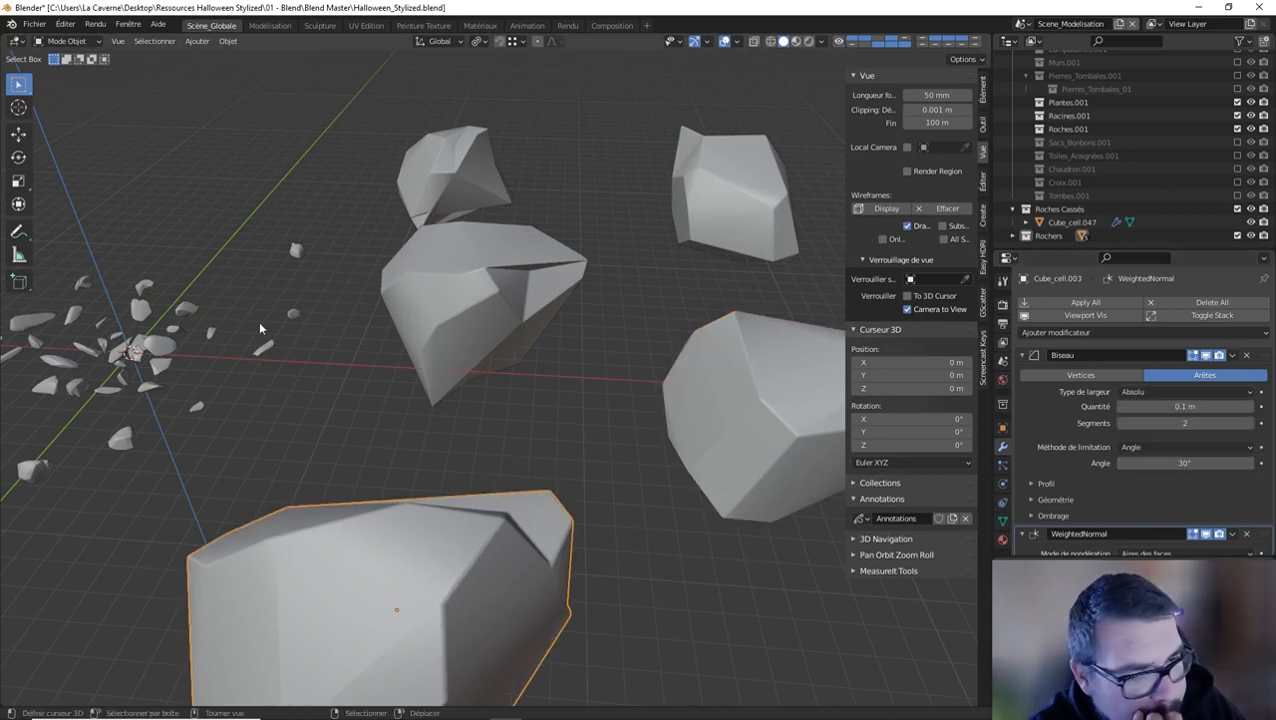
Deselect the front rock and examine the five beveled large rocks from several angles
middle_drag(258, 321, 339, 313)
key(a)
click(345, 246)
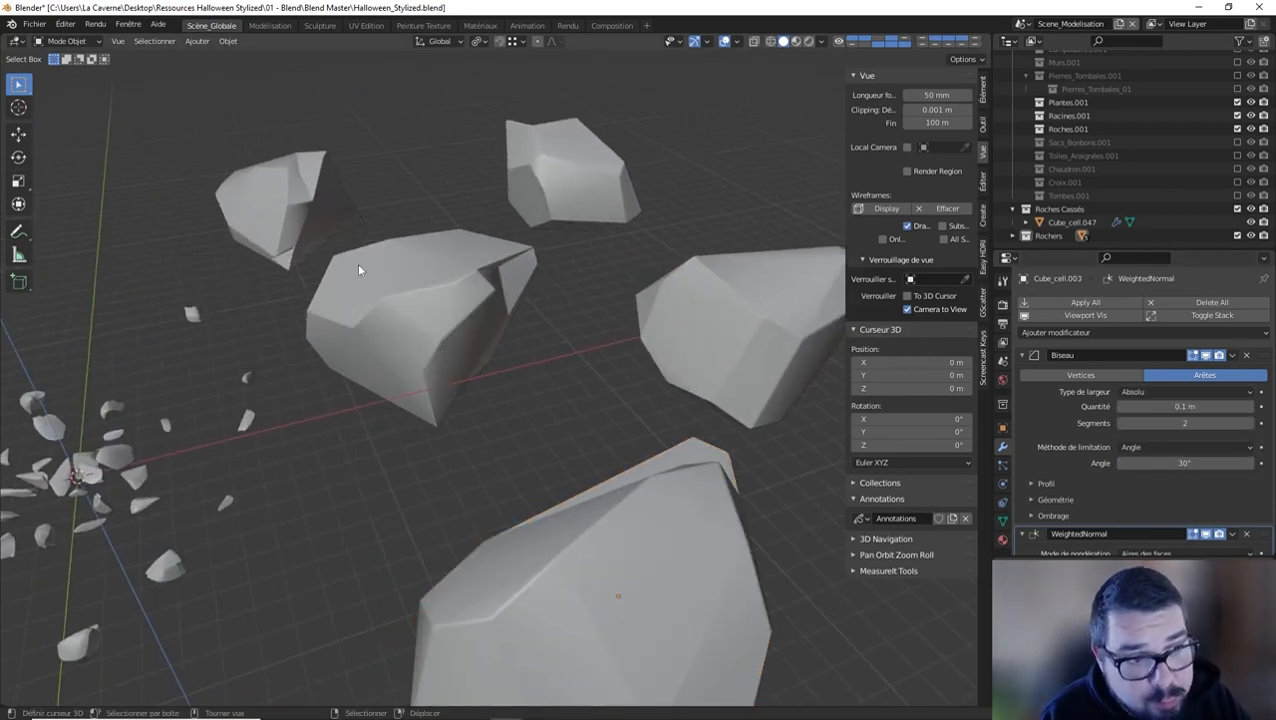
scroll(374, 286, down, 1)
scroll(374, 286, down, 3)
scroll(451, 327, up, 1)
shift+middle_drag(422, 336, 491, 325)
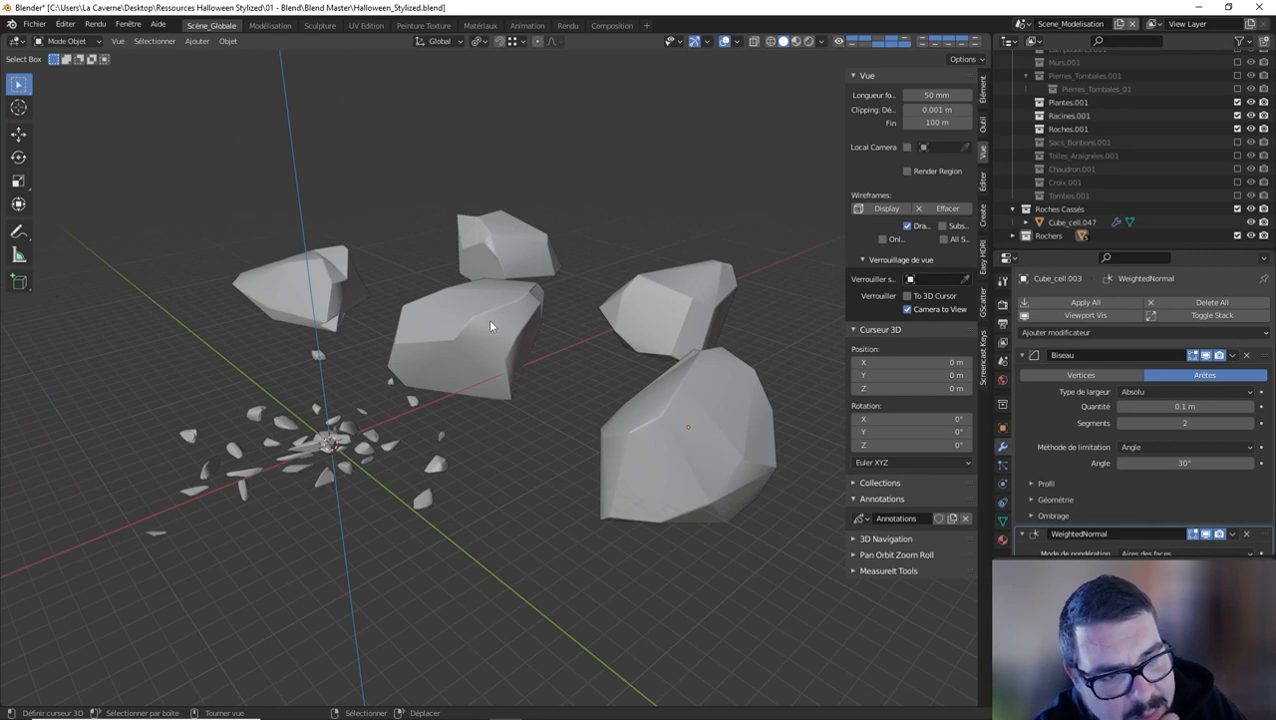
click(475, 317)
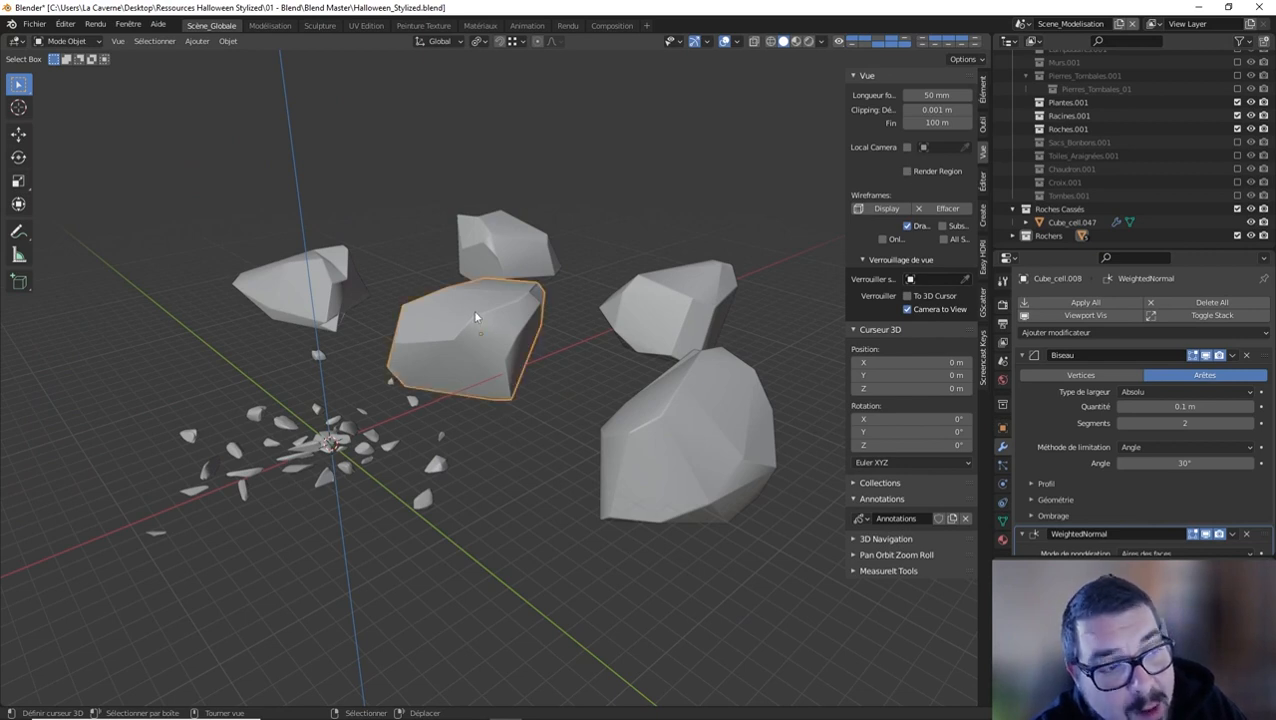
middle_drag(570, 325, 511, 358)
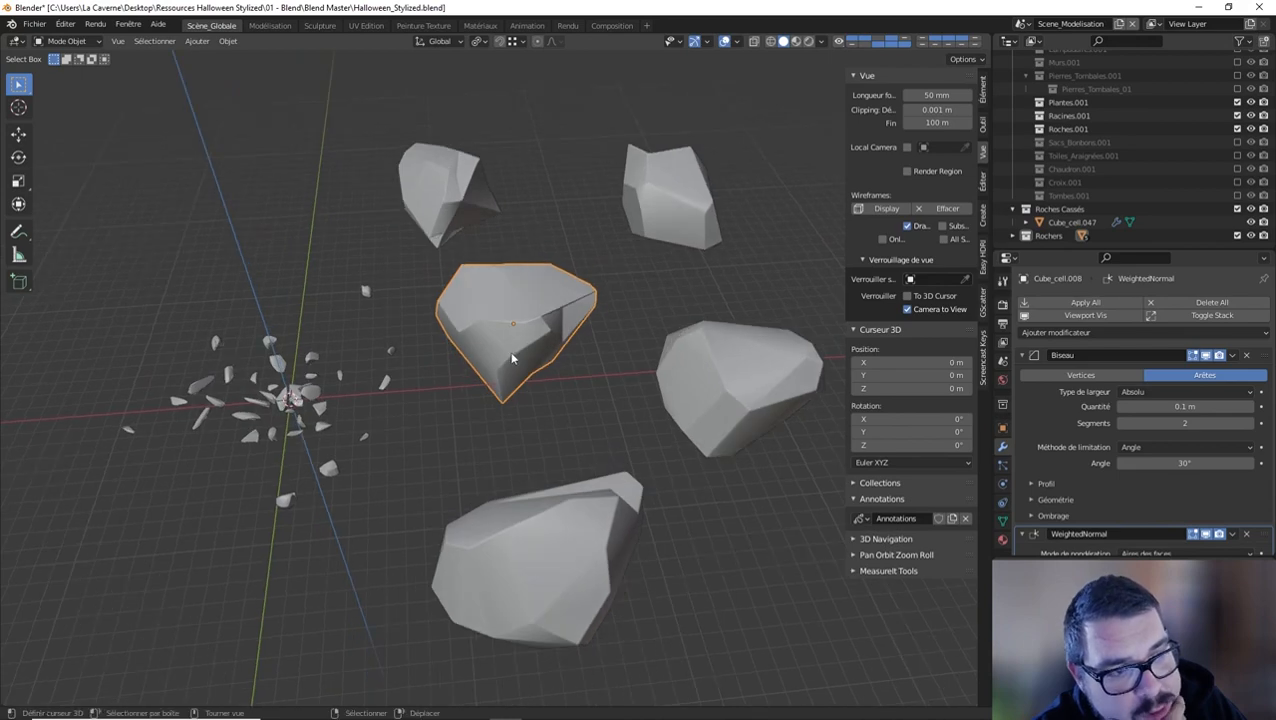
Examine the smaller rock behind the fragments up close, checking its mesh and then its surroundings
click(410, 228)
key(KP_Decimal)
middle_drag(428, 221, 567, 293)
key(Tab)
key(Tab)
scroll(542, 285, down, 5)
scroll(560, 320, up, 4)
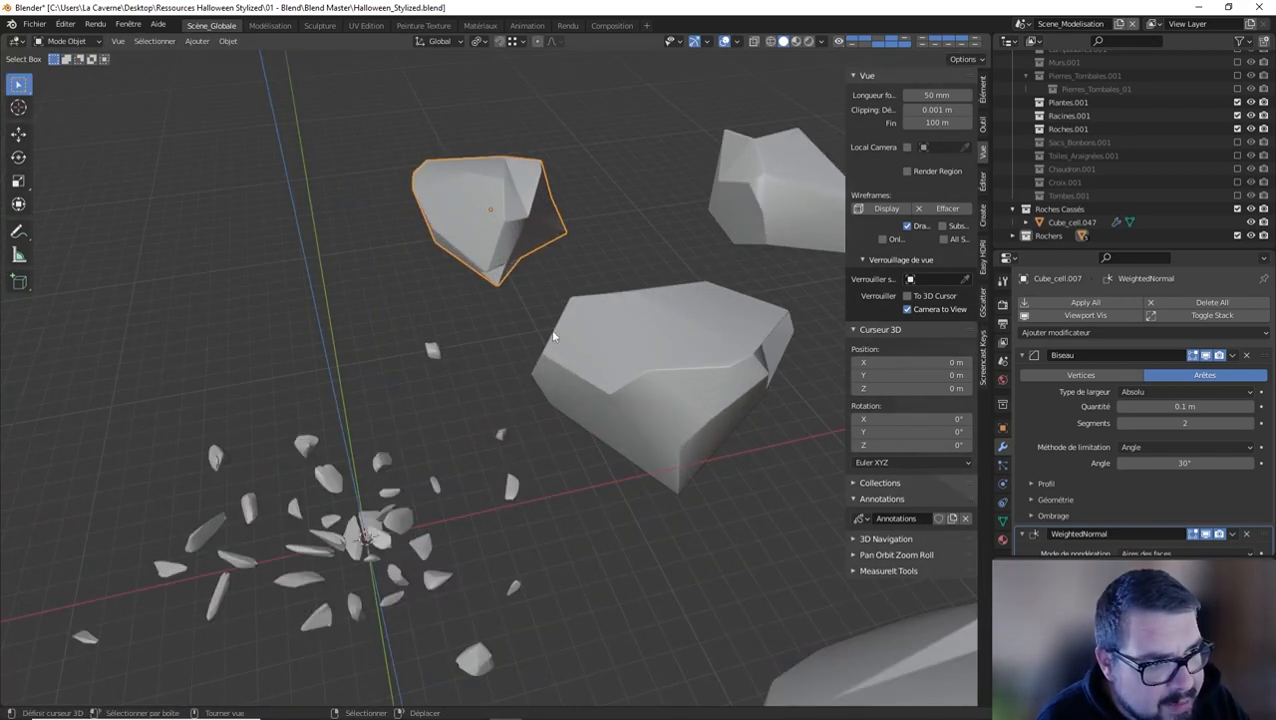
Separate the combined fragments mesh Cube_cell.047 into individual objects by loose parts (Par parties isolées)
middle_drag(553, 336, 452, 396)
click(448, 358)
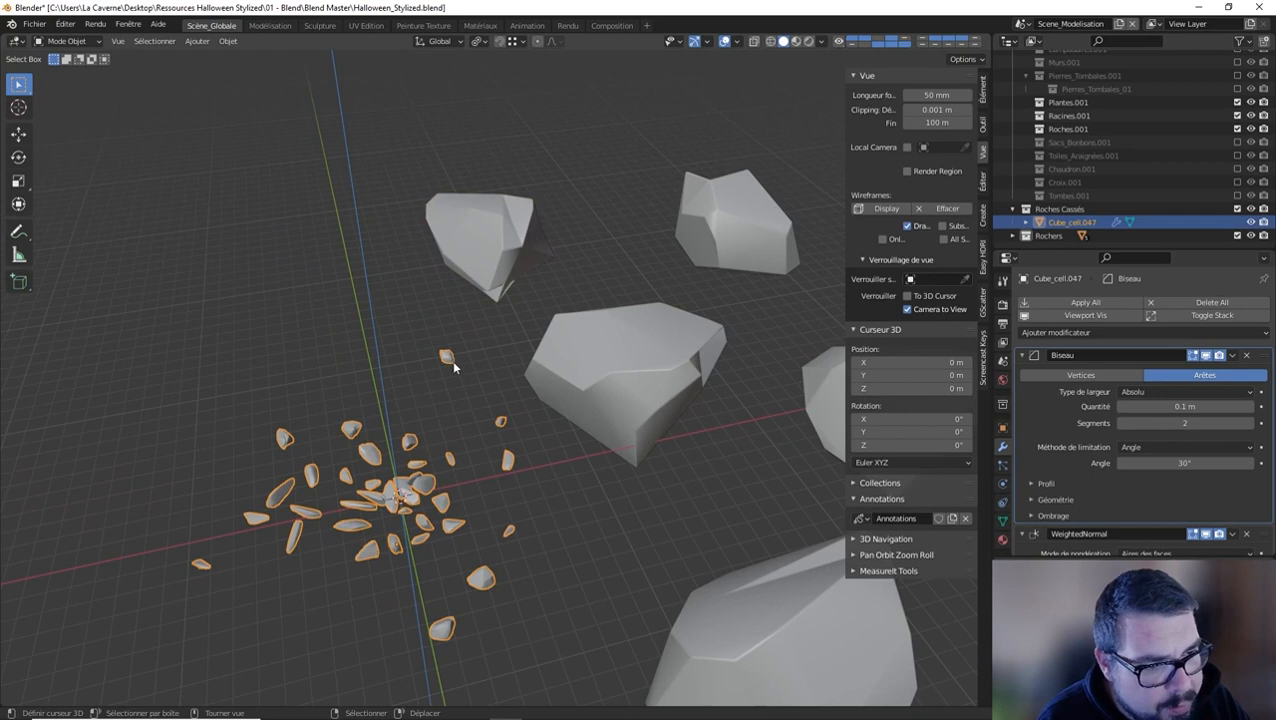
key(Tab)
key(a)
click(457, 295)
key(a)
click(461, 241)
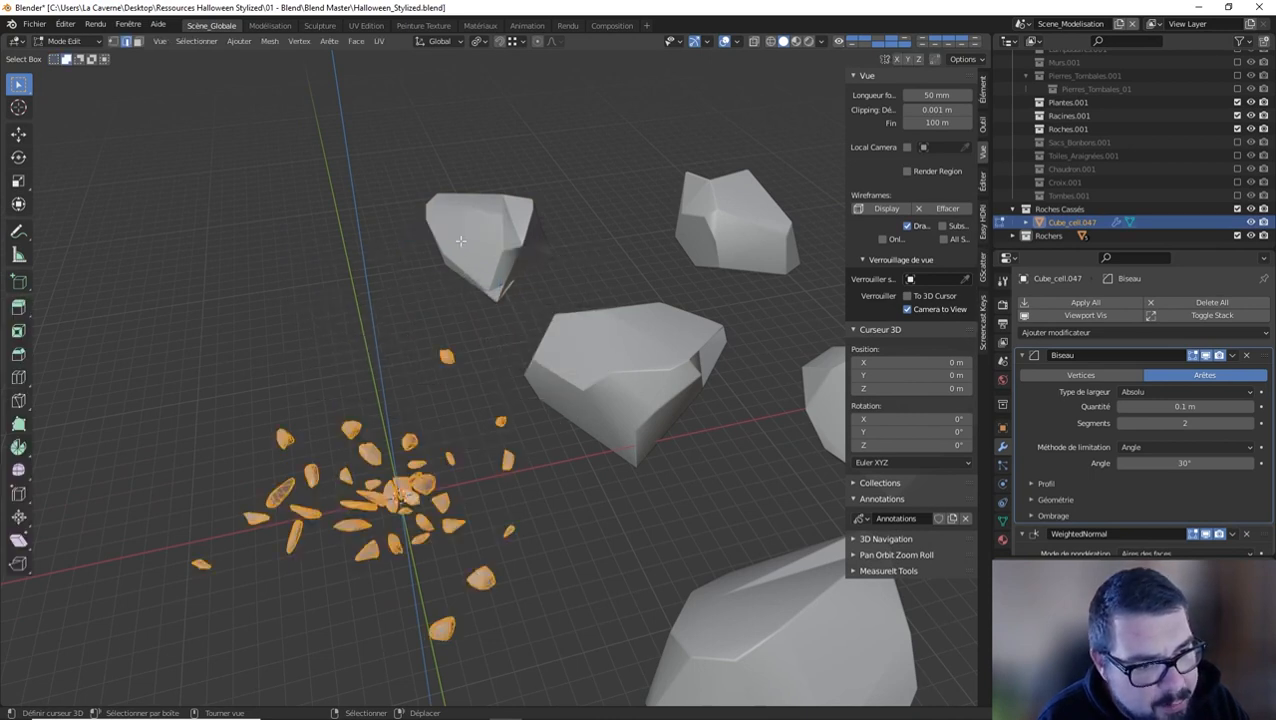
key(p)
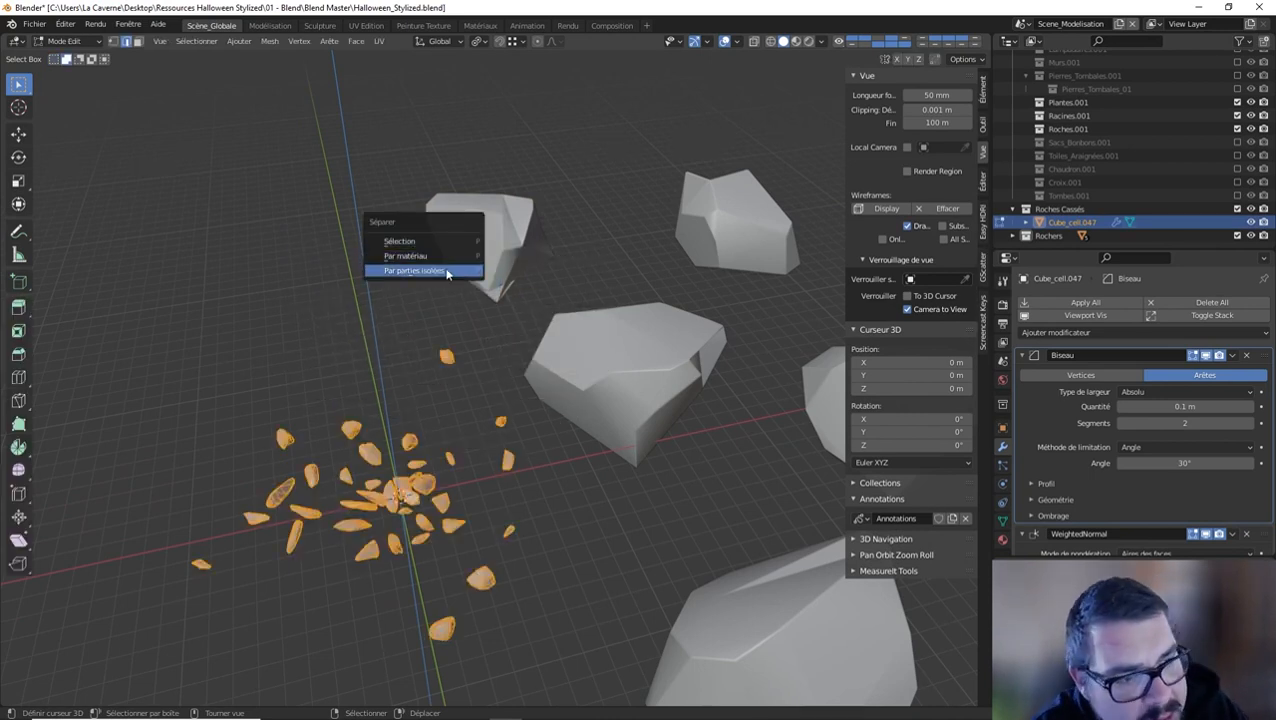
click(439, 272)
key(Tab)
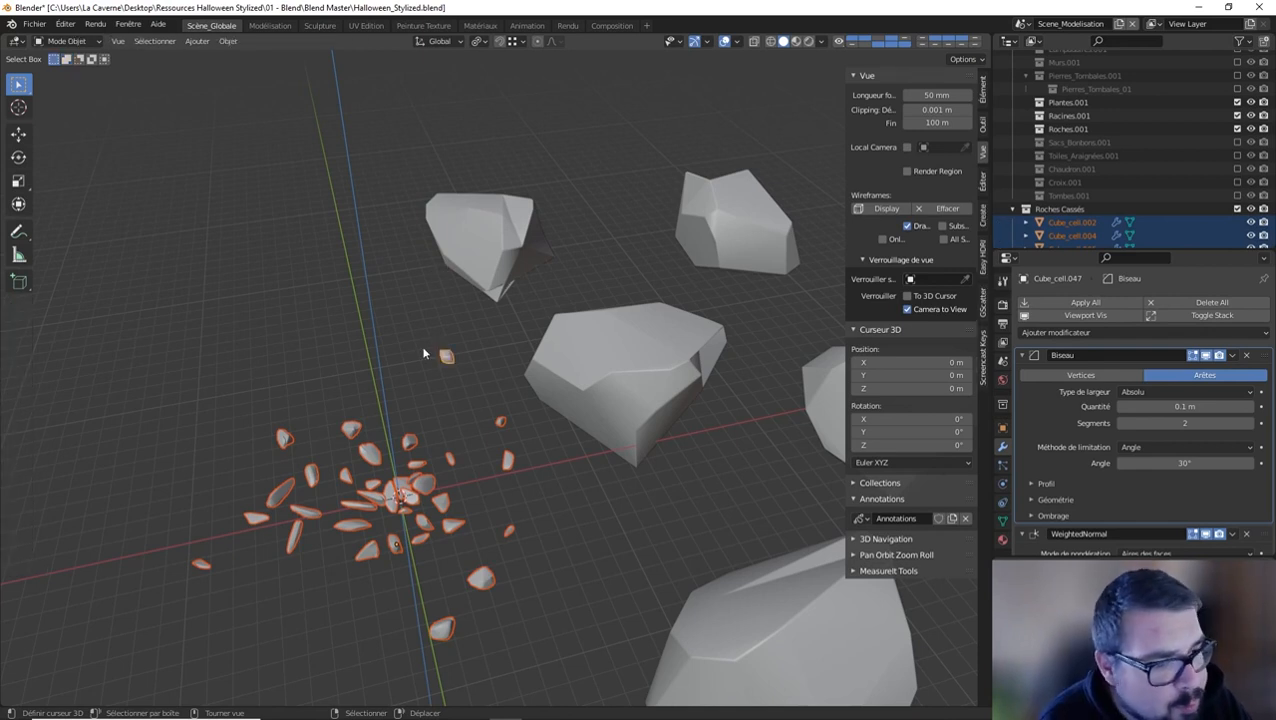
Rename the fragments Cube_cell.002, Cube_cell.004 and Cube_cell.005 in Roches Cassés with the name SM_Roches_001
double_click(1078, 225)
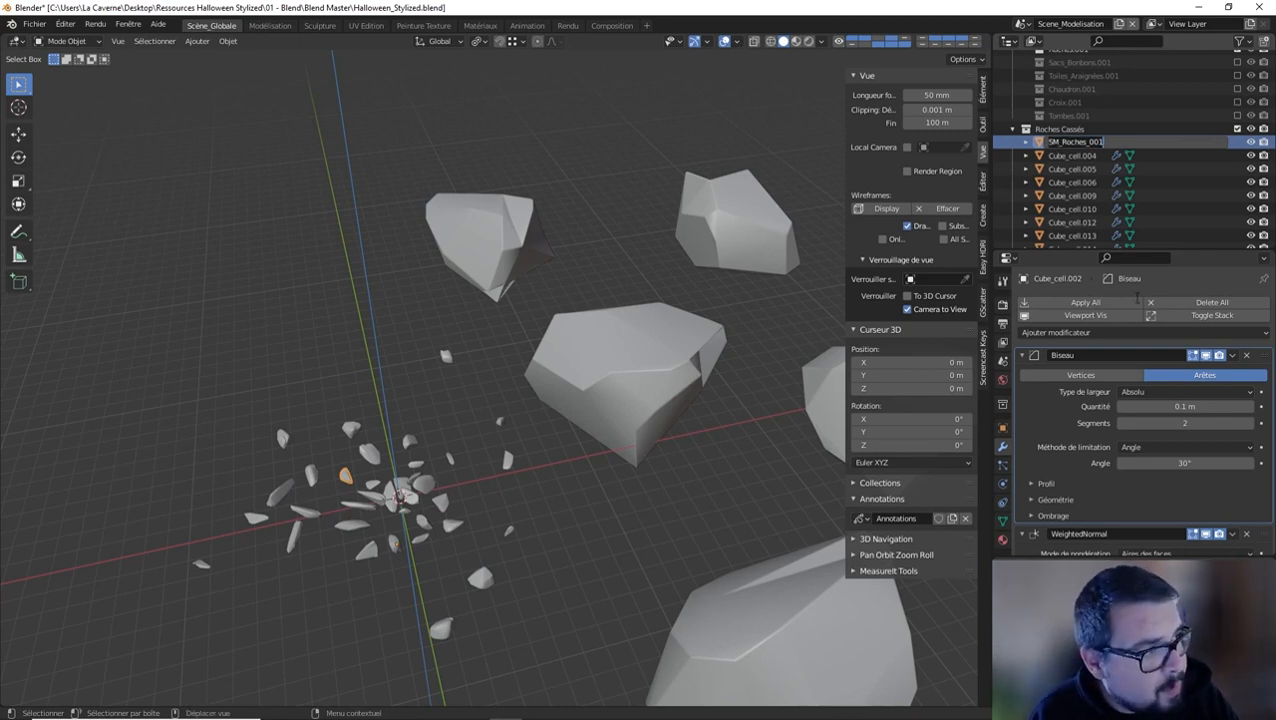
key(Return)
double_click(1083, 144)
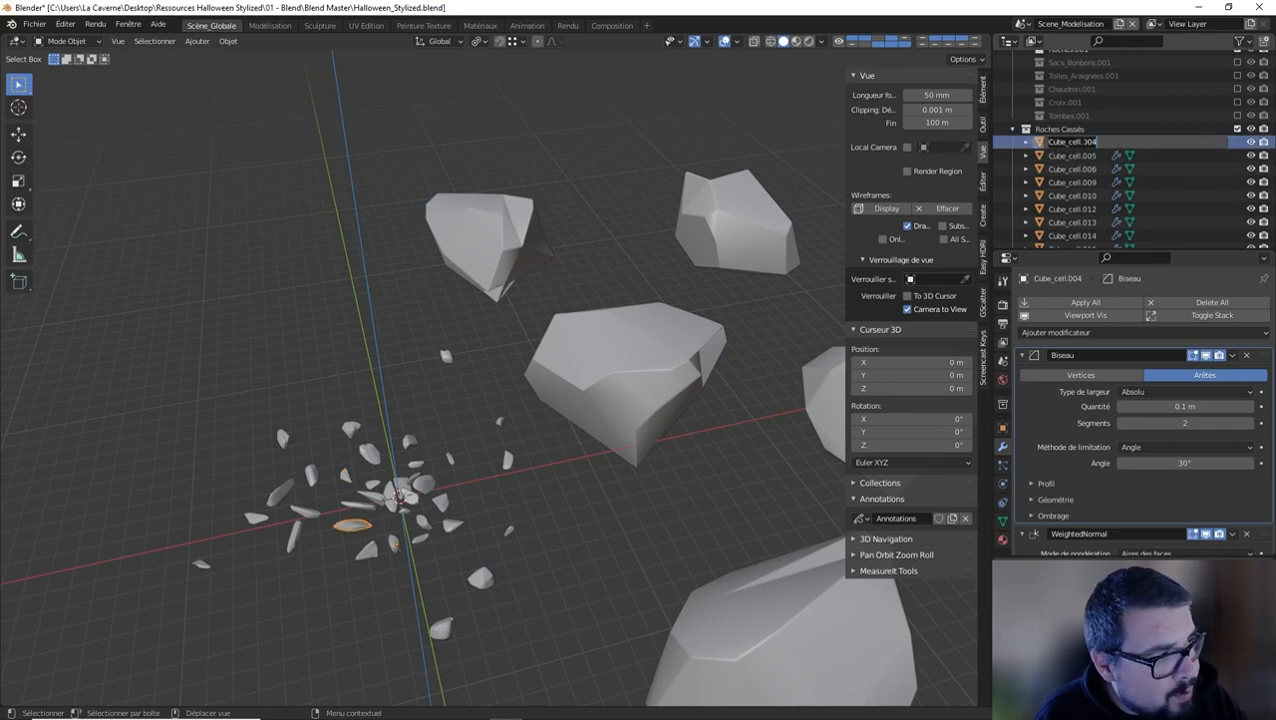
text(s)
key(Return)
double_click(1085, 143)
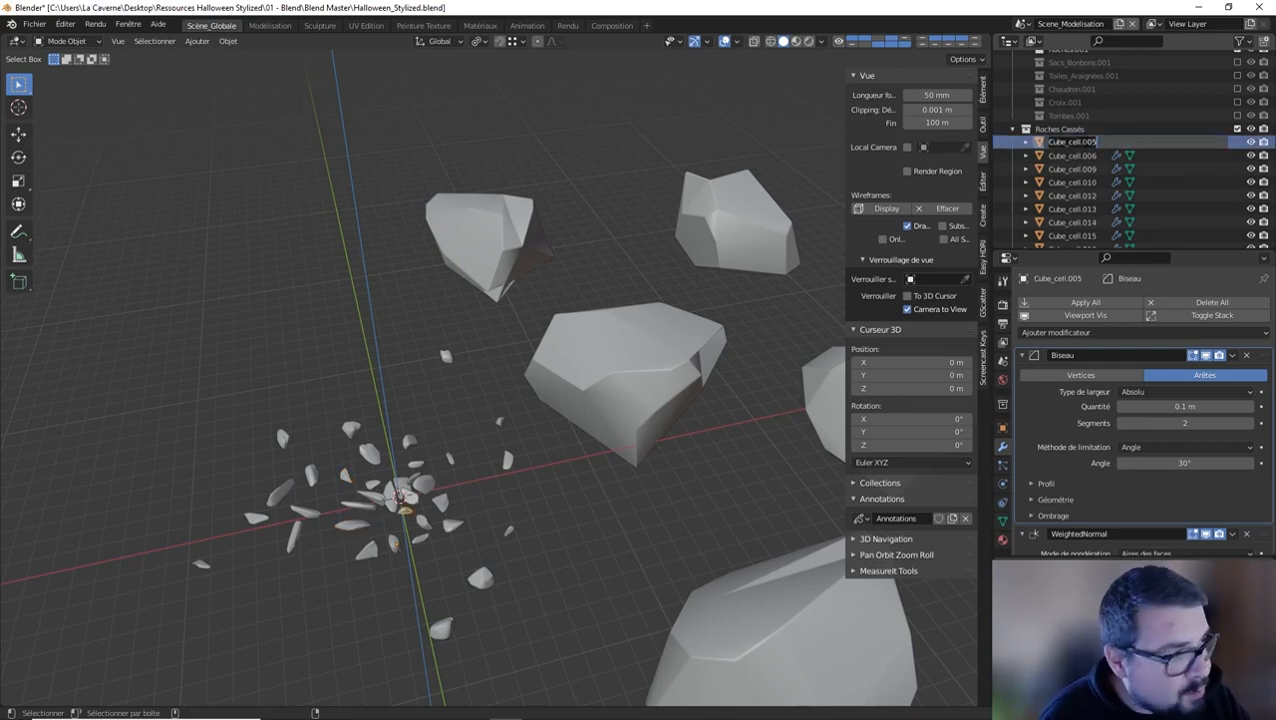
key(Return)
Rename the fragments Cube_cell.006, Cube_cell.009 and Cube_cell.010 with the name SM_Roches_001
double_click(1085, 142)
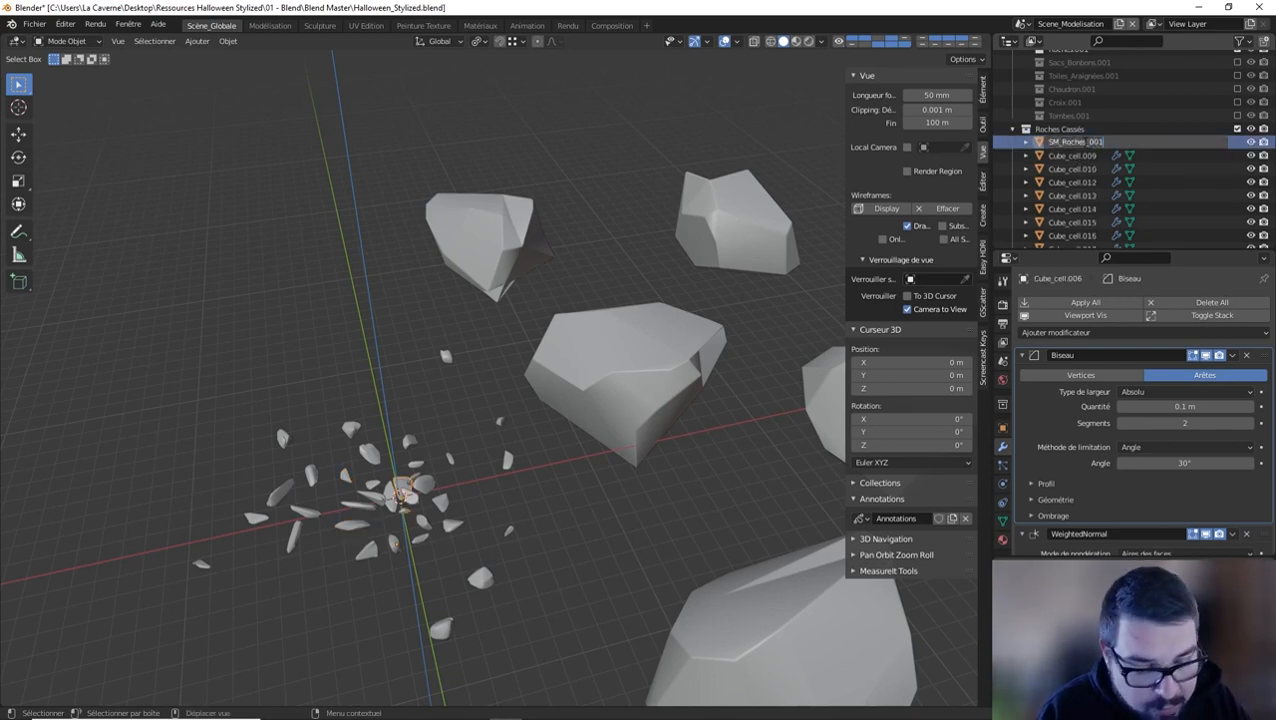
key(Return)
double_click(1085, 142)
text(SM_Roches_001)
key(Return)
double_click(1085, 142)
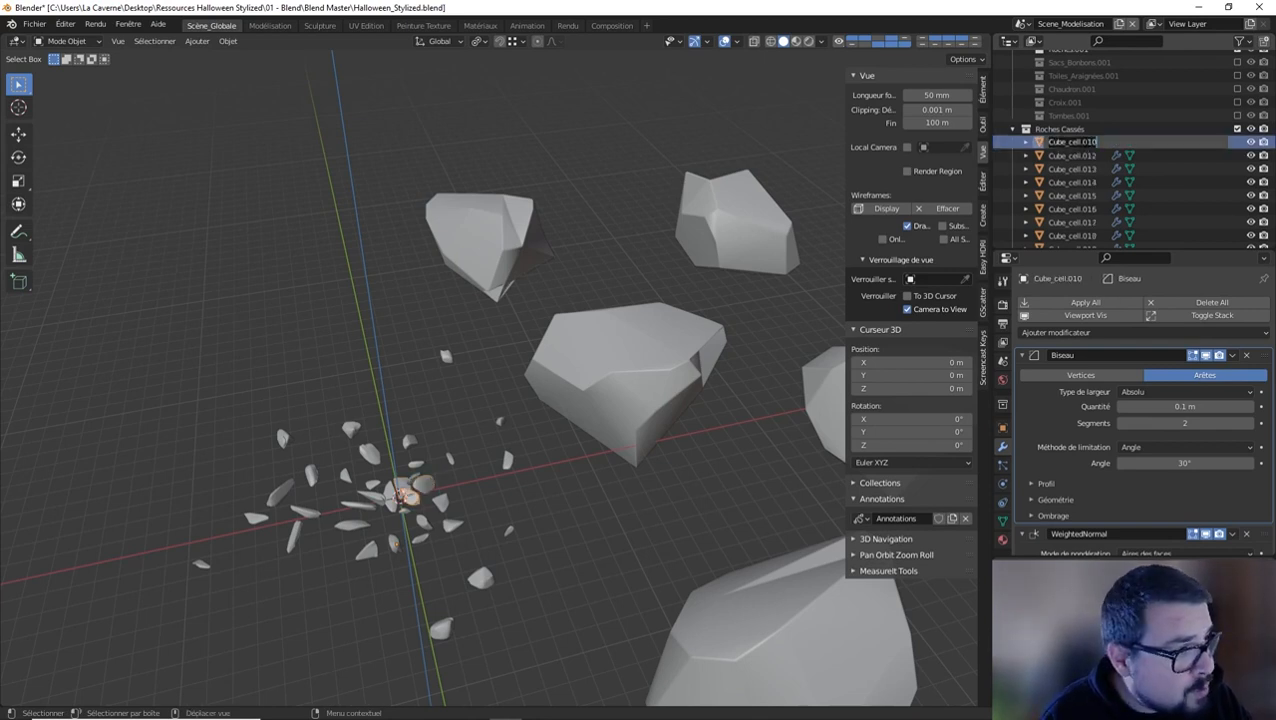
key(ctrl+v)
key(Return)
Rename the fragments Cube_cell.012, Cube_cell.013 and Cube_cell.014 with the name SM_Roches_001
double_click(1085, 142)
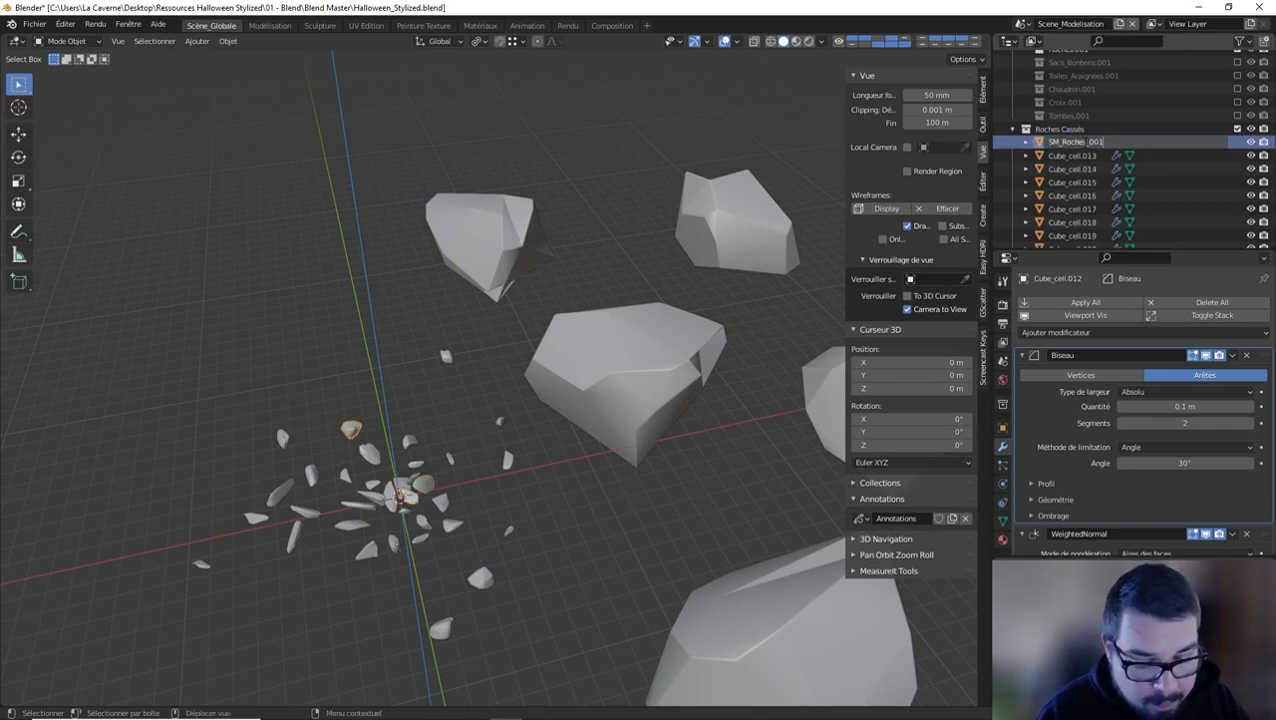
key(Return)
double_click(1085, 142)
text(SM_Roches_001)
key(Return)
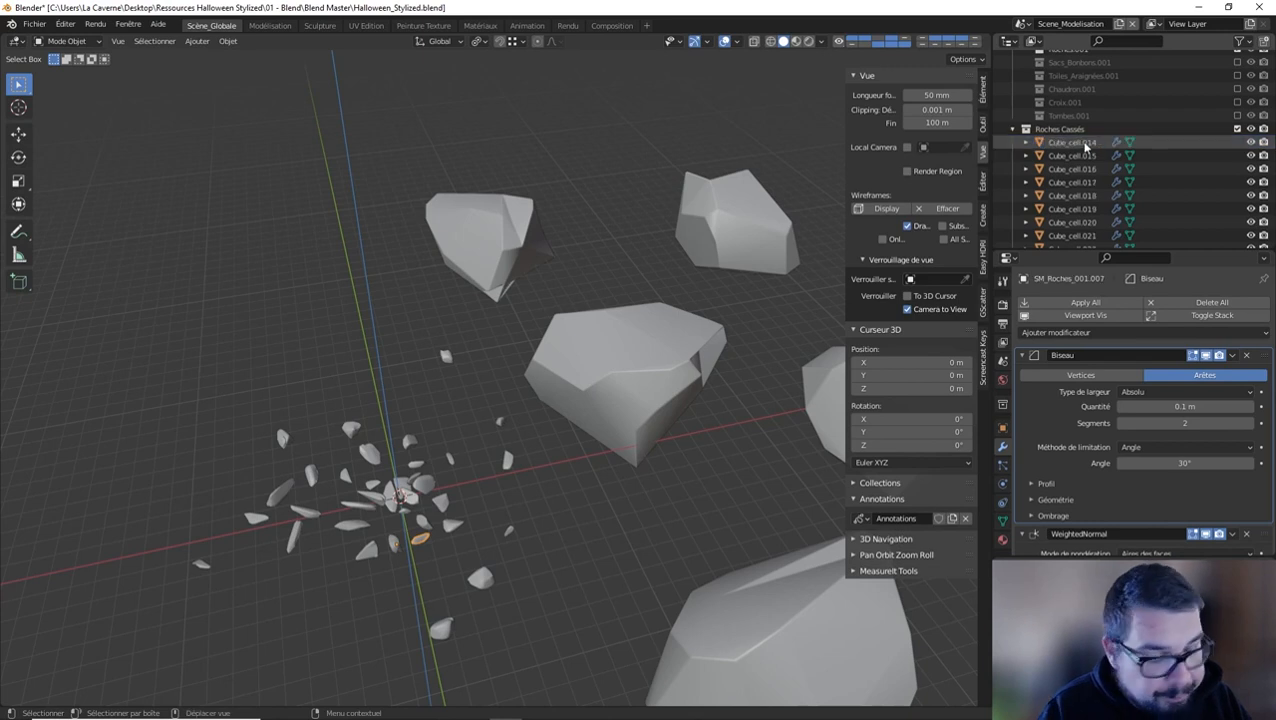
double_click(1085, 142)
text(SM_Roches_001)
key(Return)
Rename the fragments Cube_cell.015, Cube_cell.016 and Cube_cell.017 with the name SM_Roches_001
double_click(1085, 144)
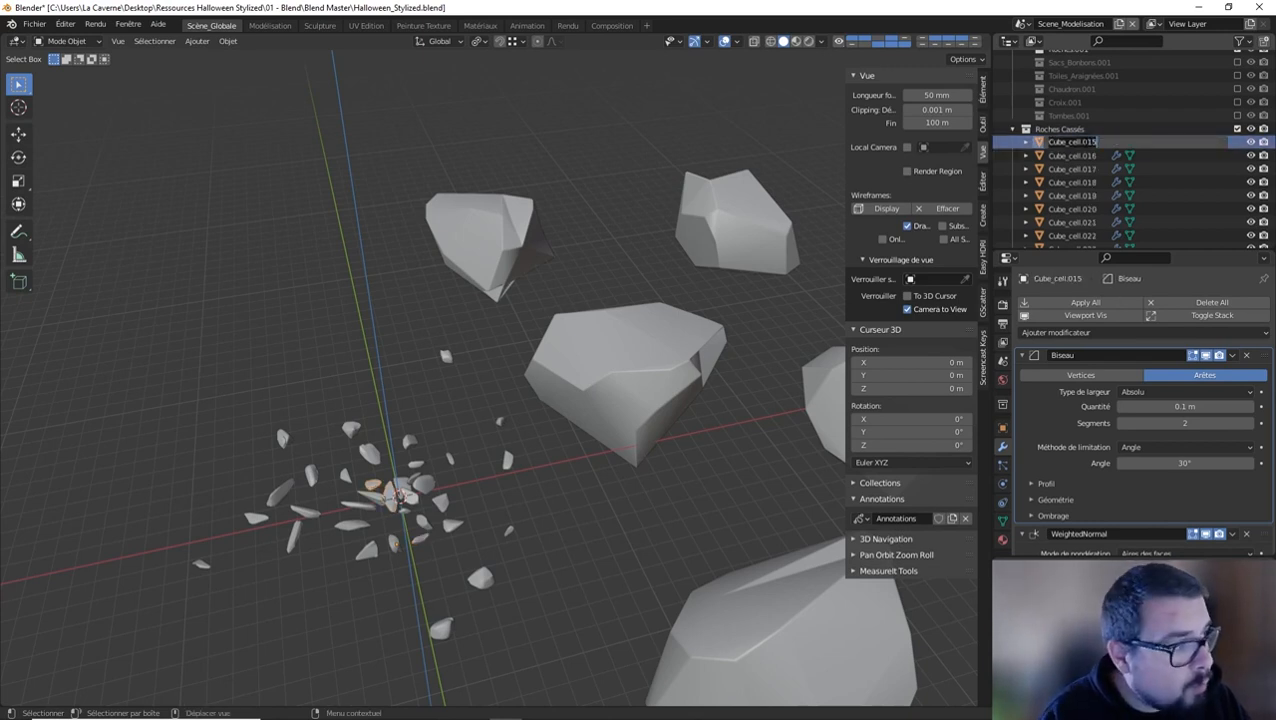
text(SM_Roches_001)
key(Return)
double_click(1085, 142)
text(SM_Roches_001)
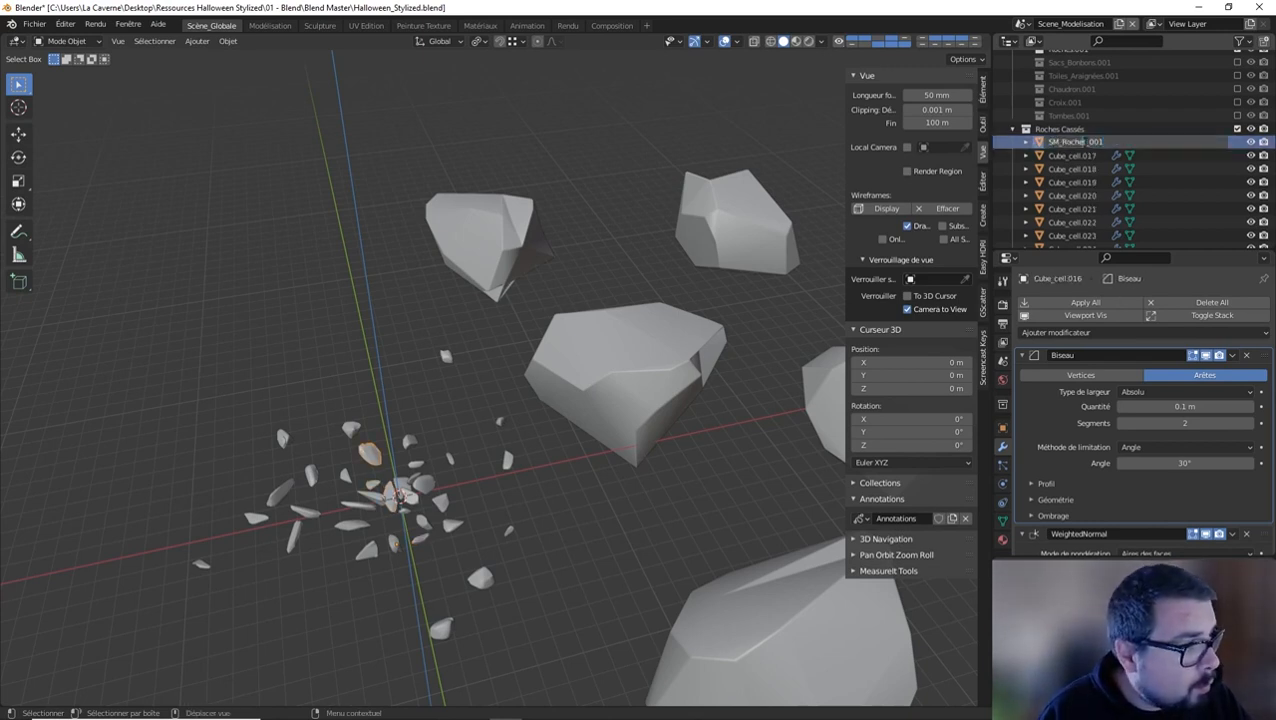
key(Return)
double_click(1085, 142)
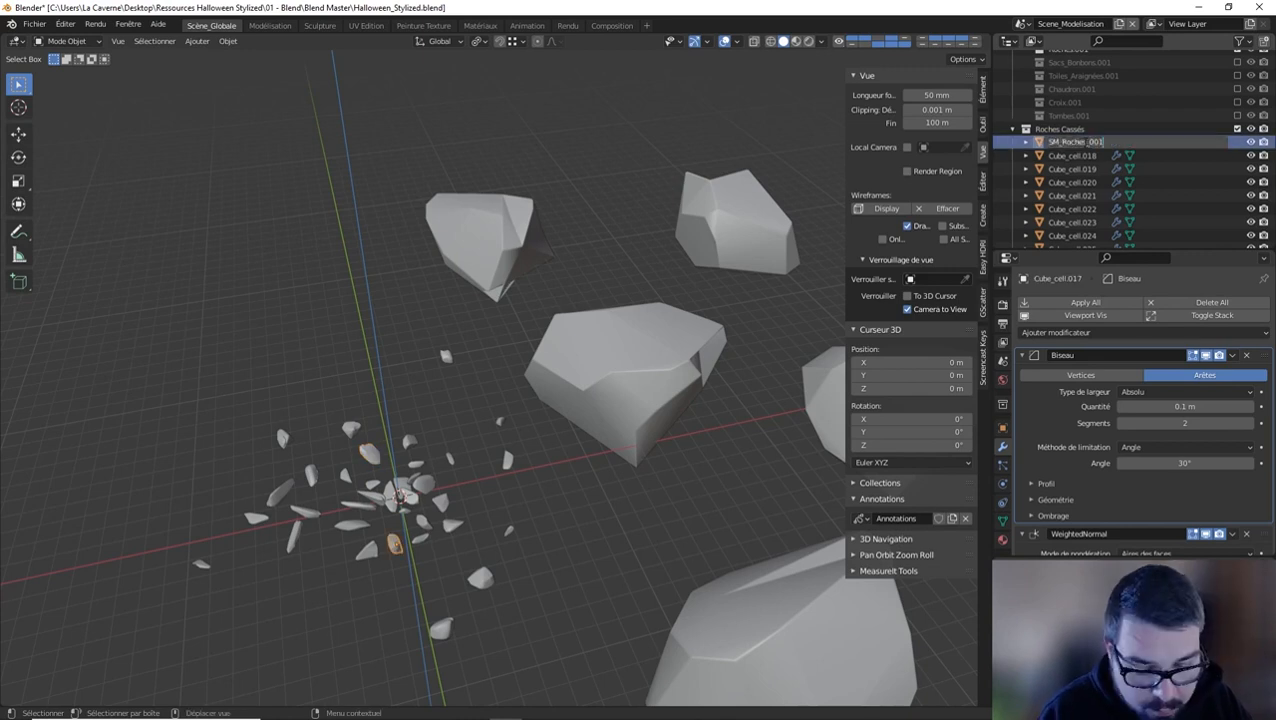
key(Return)
Rename the fragments Cube_cell.018 through Cube_cell.022 one by one with the name SM_Roches_001
double_click(1085, 142)
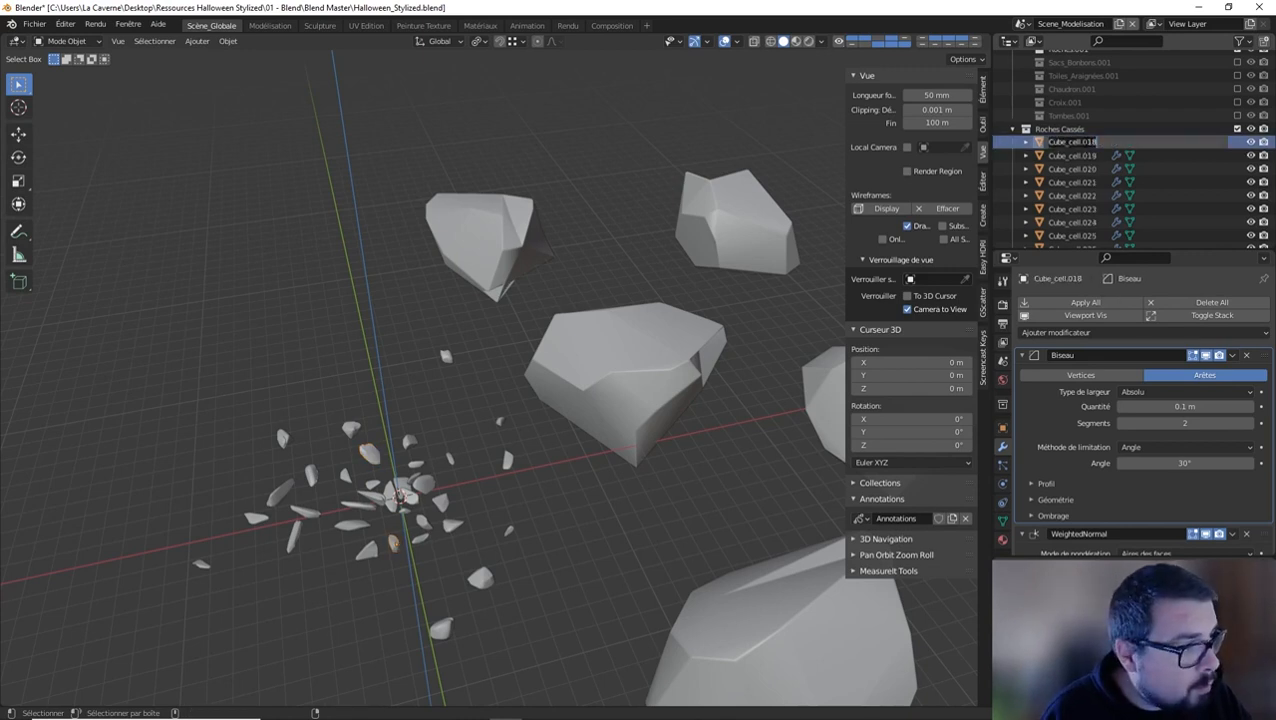
key(Return)
click(1085, 146)
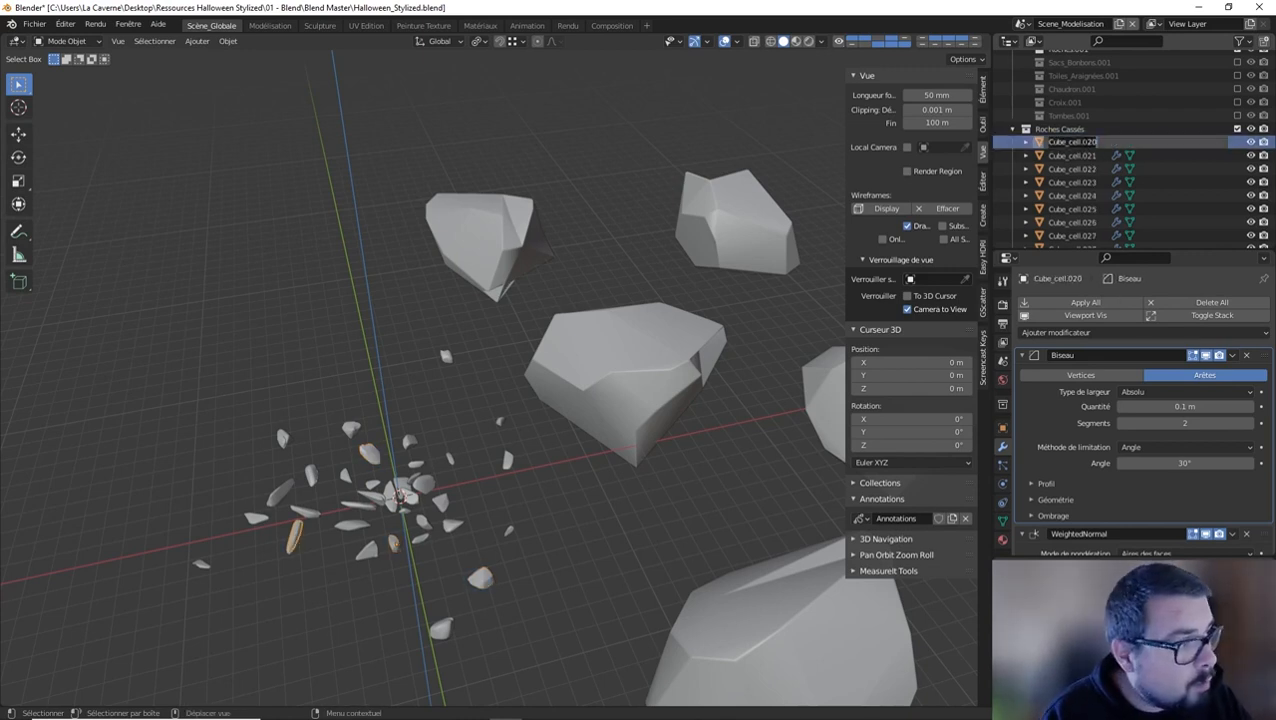
double_click(1085, 146)
text(SM_Roches_001)
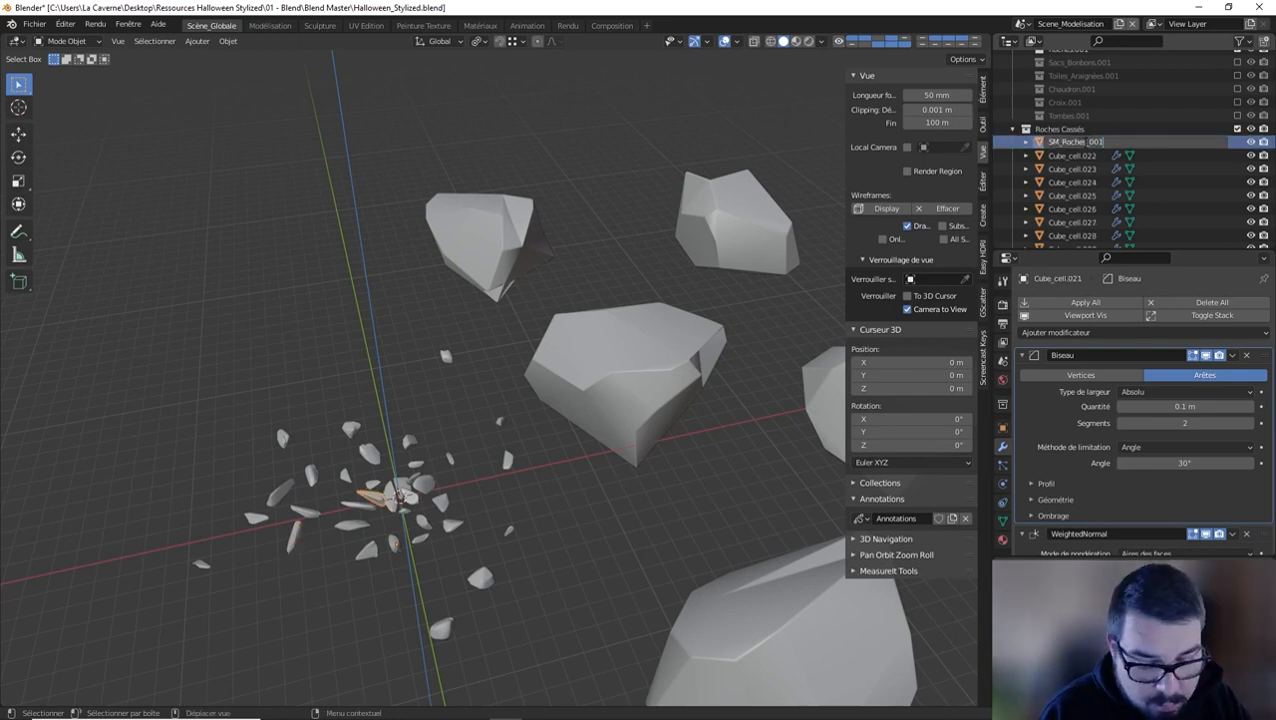
key(Return)
double_click(1085, 146)
text(SM_Roches_001)
key(Return)
Check the last renamed fragment in the list and rename Cube_cell.023 into the same SM_Roches_001 series
click(1085, 146)
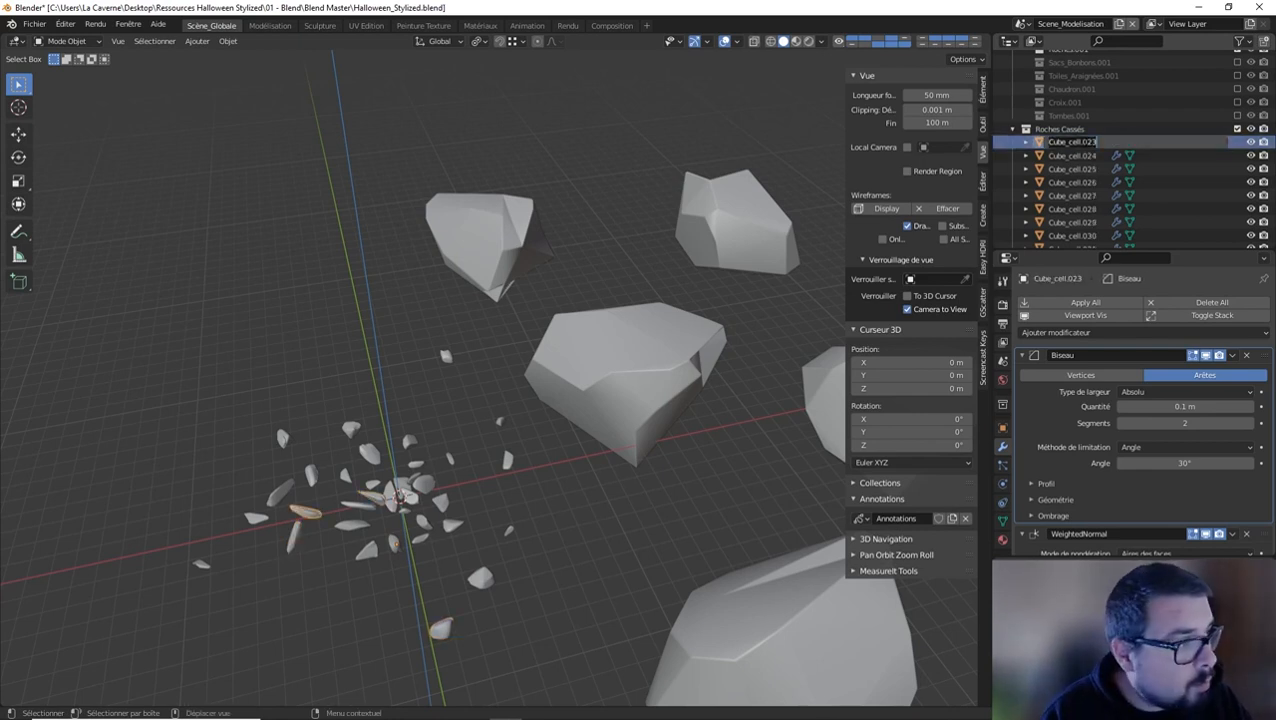
double_click(1085, 146)
text(SM_Roches_001)
key(Return)
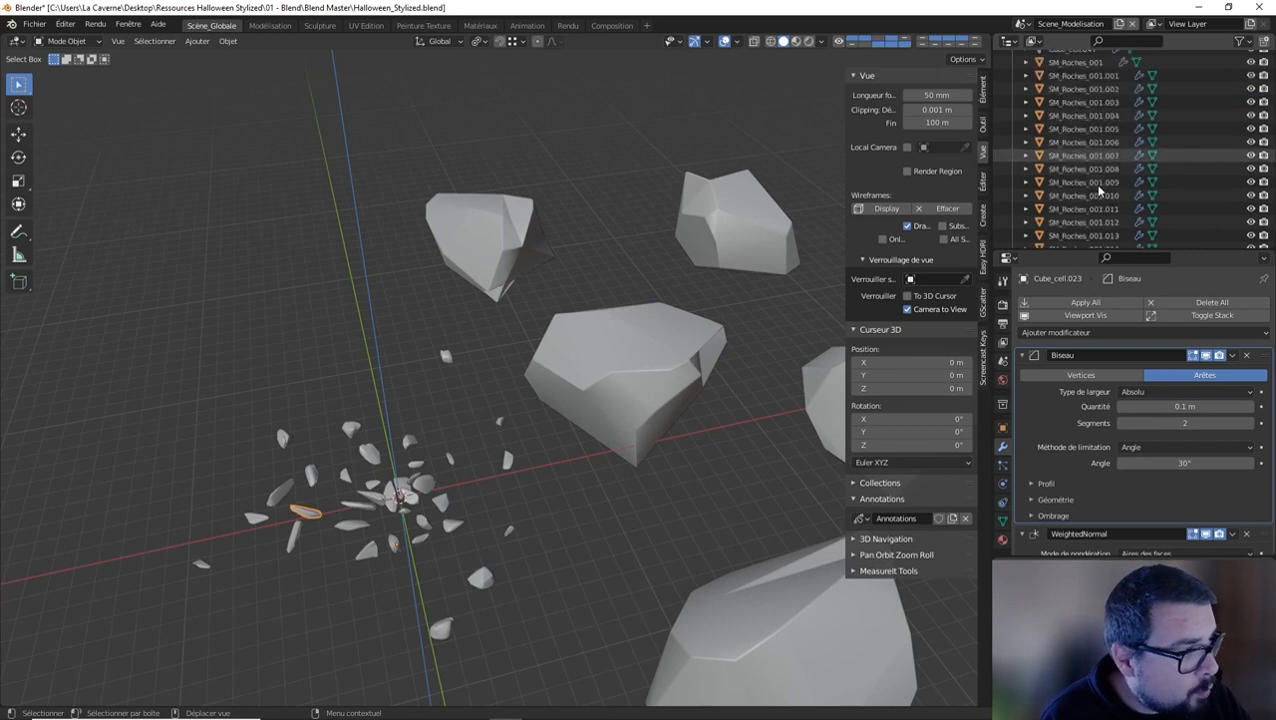
scroll(1095, 190, down, 5)
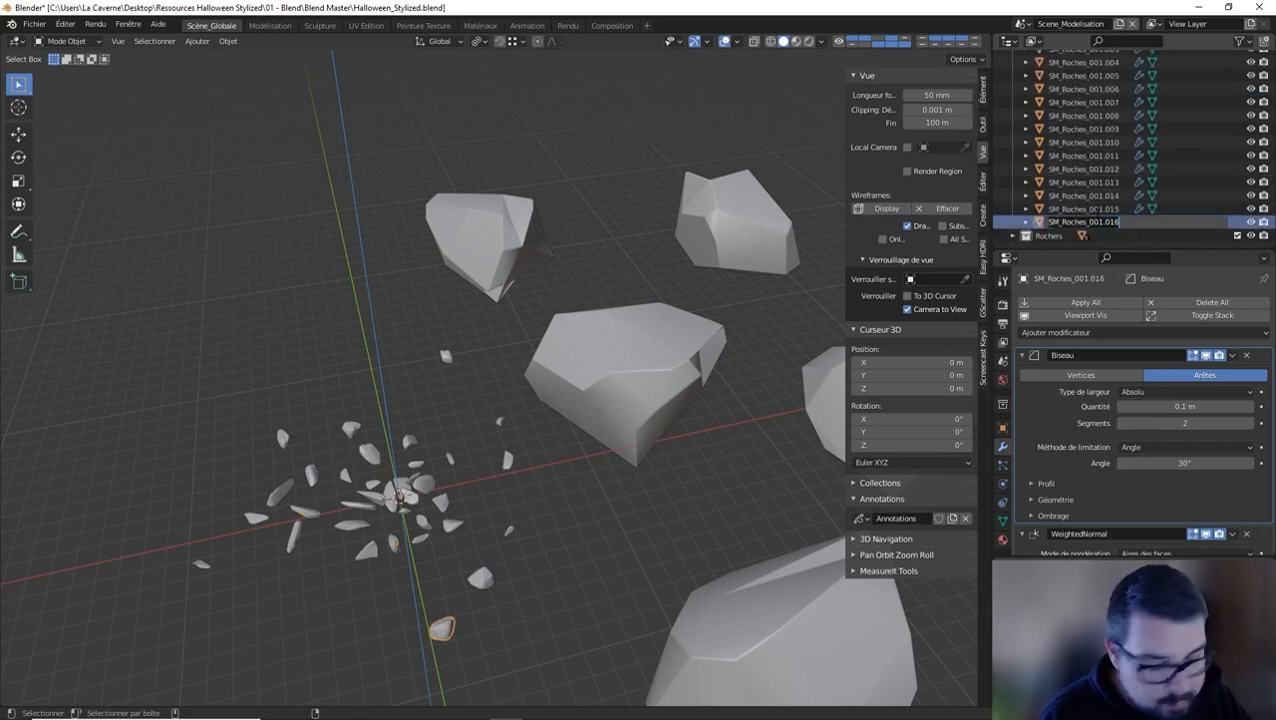
scroll(1088, 157, up, 6)
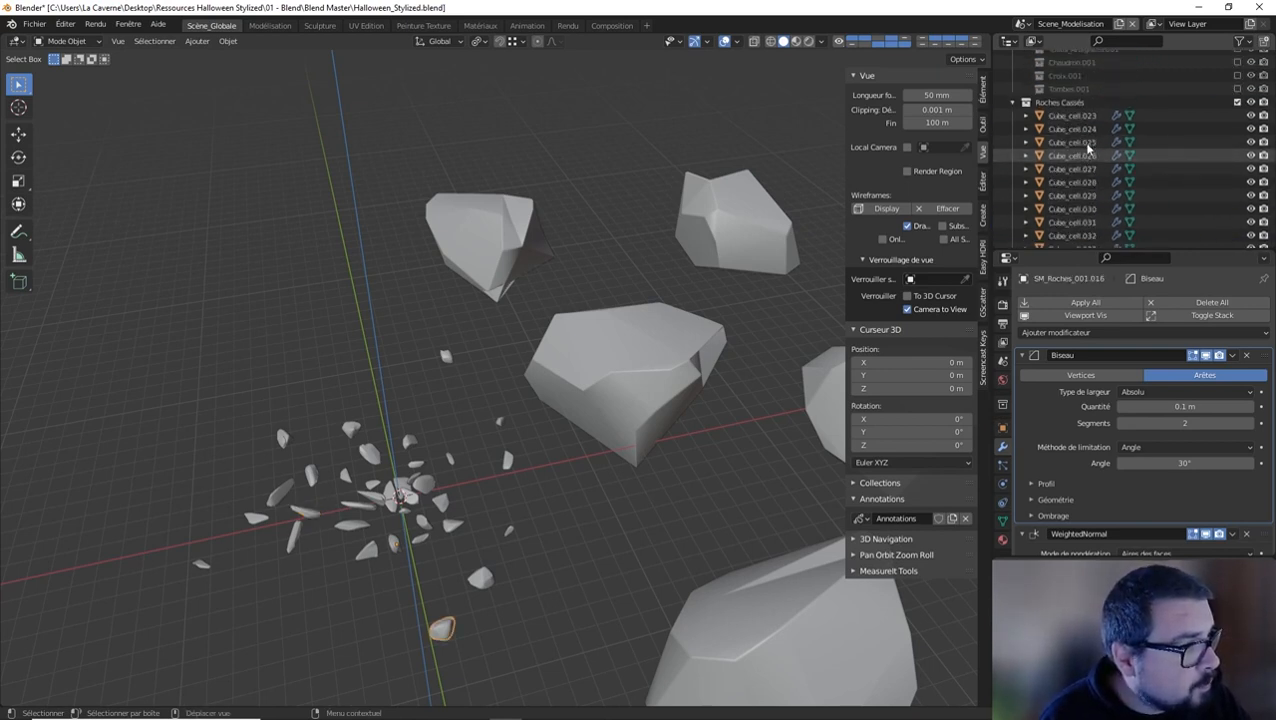
scroll(1088, 157, up, 5)
click(1086, 142)
key(Return)
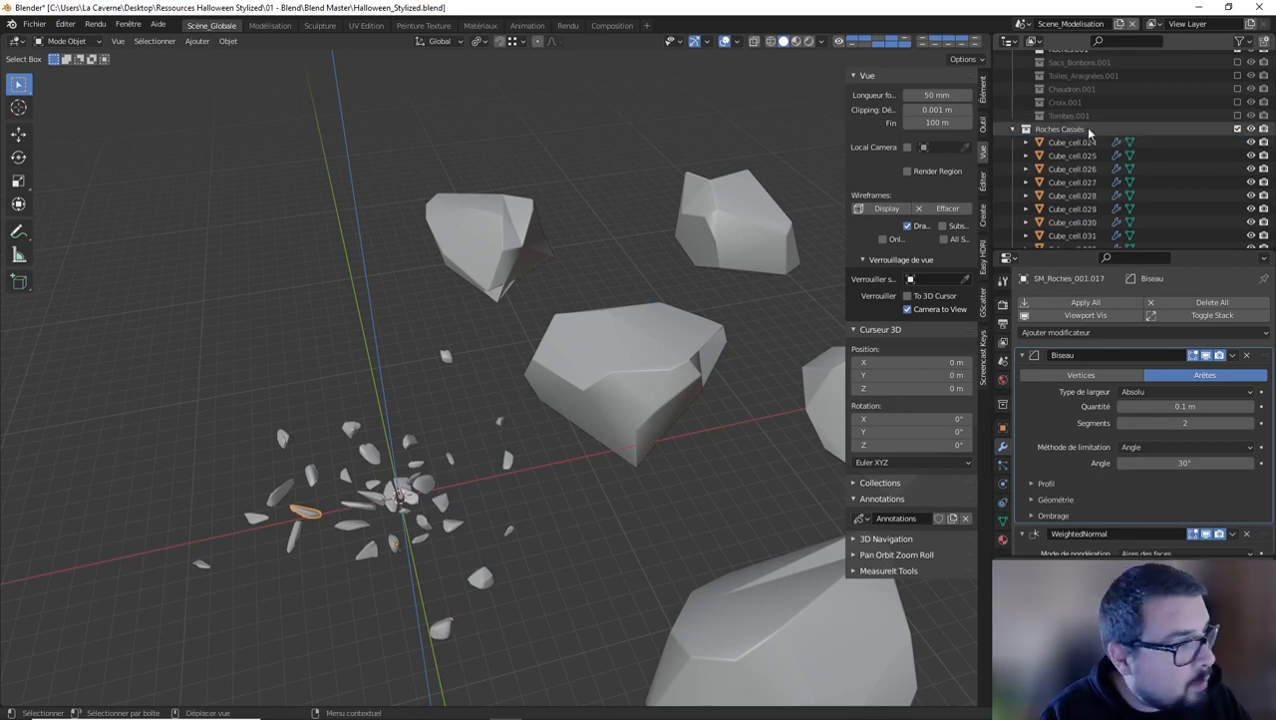
Rename the fragments Cube_cell.024 and Cube_cell.025 into the SM_Roches_001 series
double_click(1090, 144)
text(SM_Roches_001.016)
key(Return)
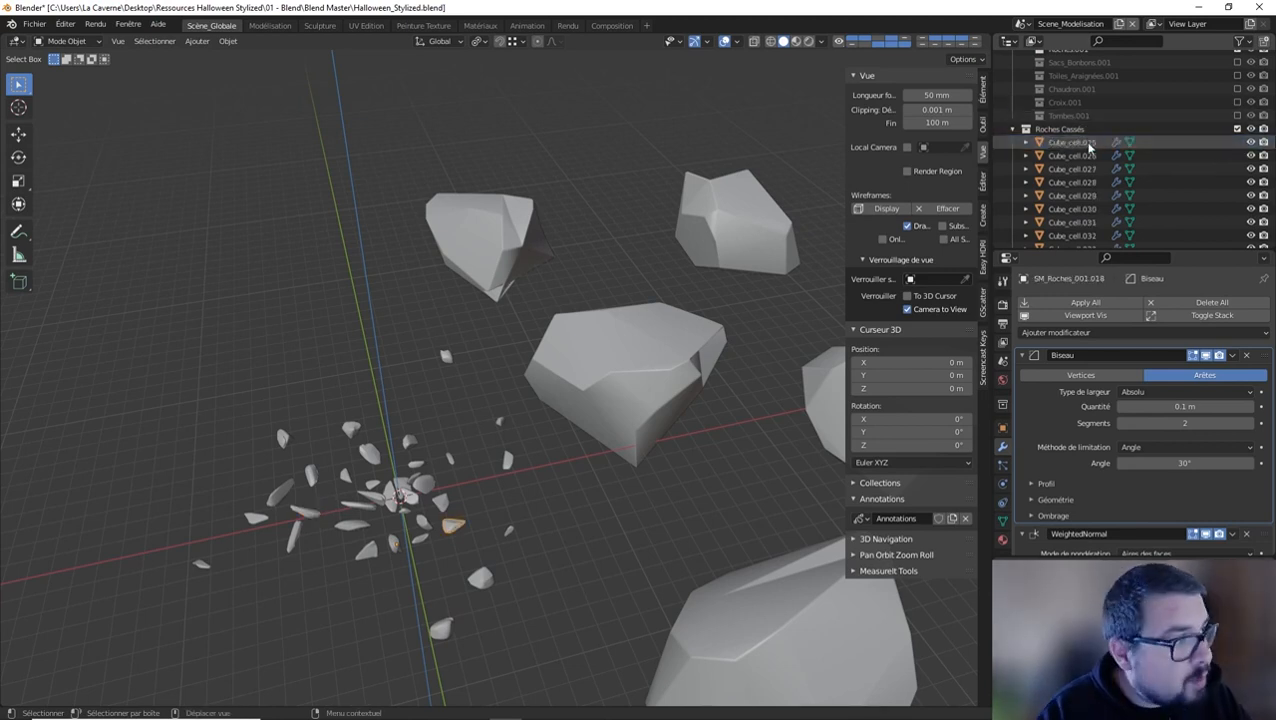
double_click(1090, 143)
text(SM_Roches_001.016)
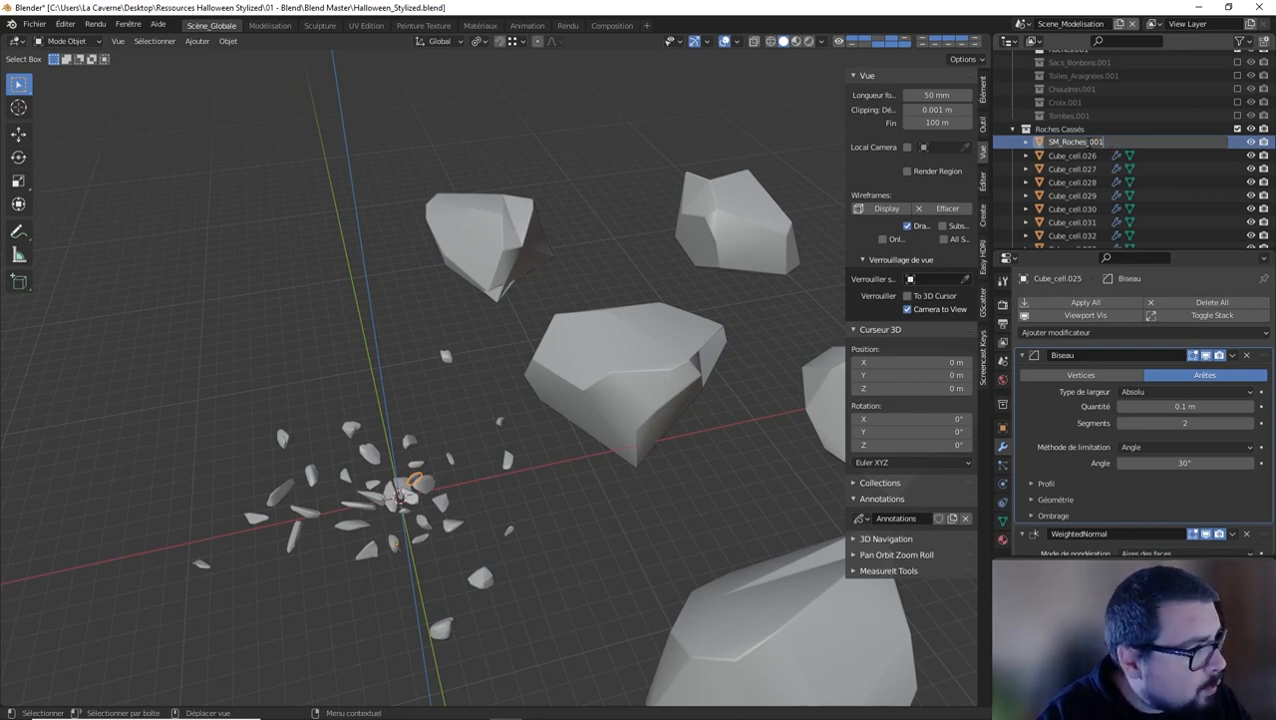
key(Return)
Check the renamed fragments in the list and rename Cube_cell.026 and Cube_cell.027 into the SM_Roches_001 series
scroll(1092, 168, down, 5)
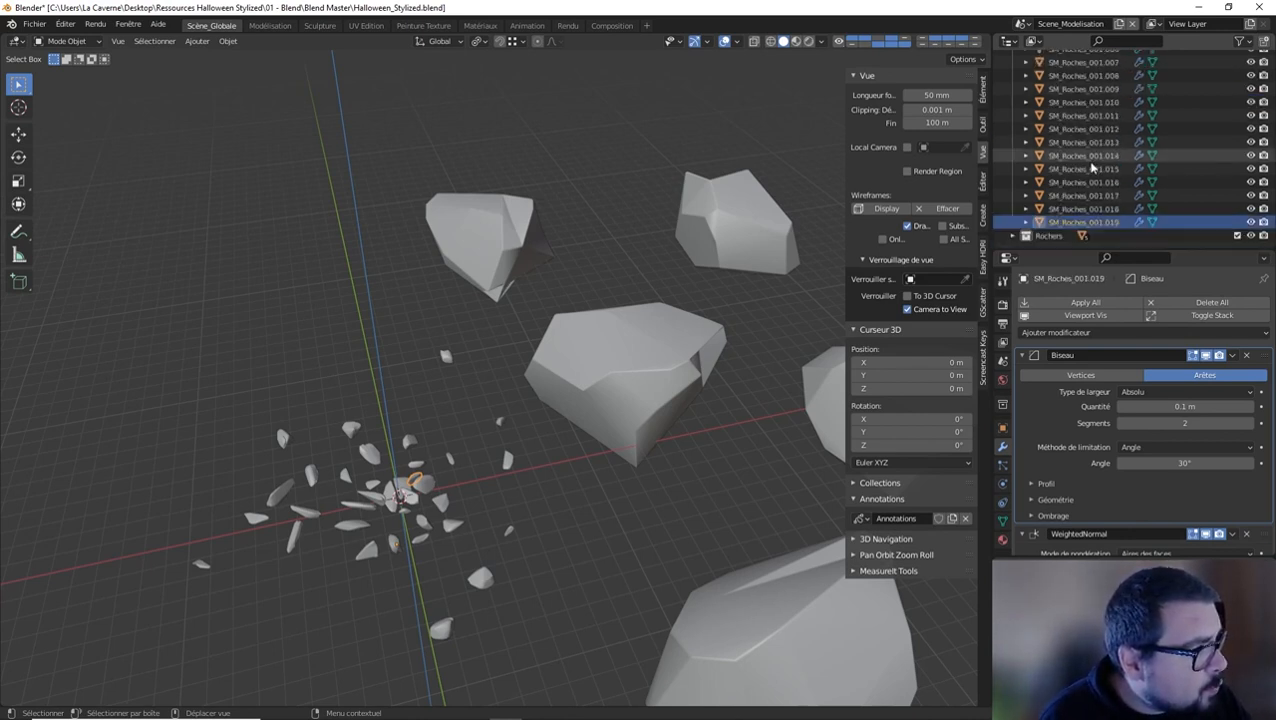
scroll(1092, 168, up, 5)
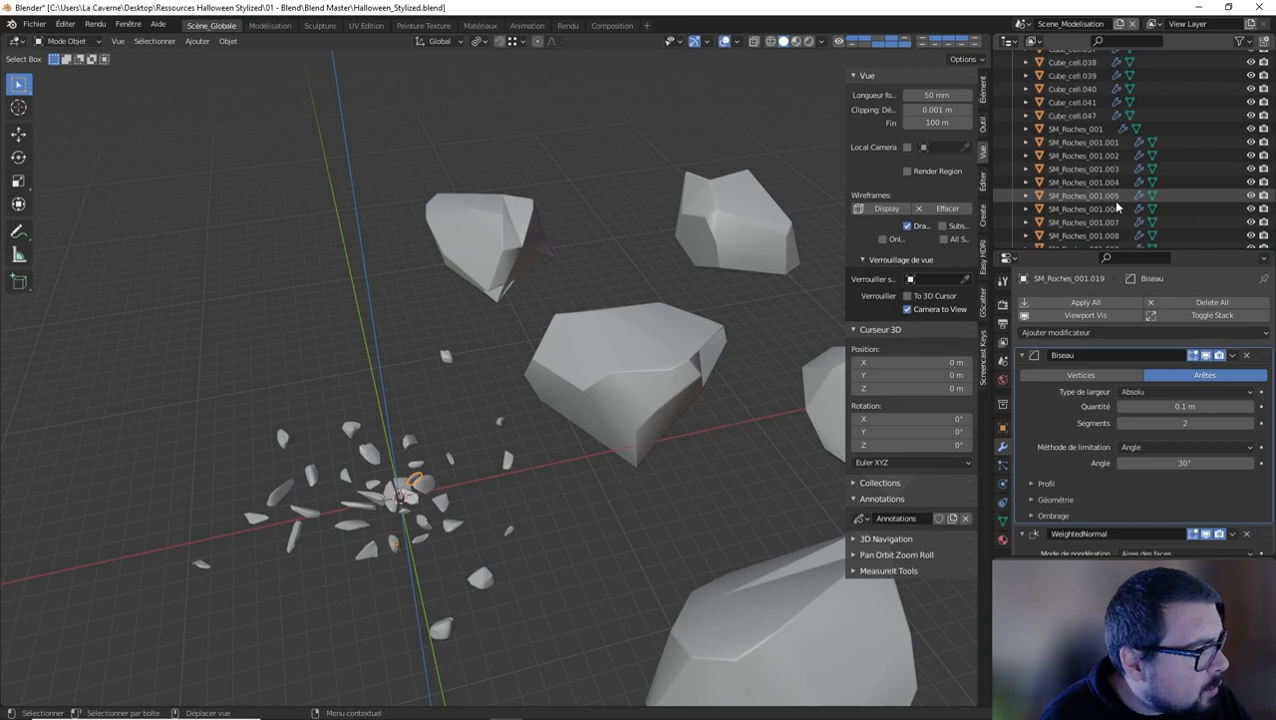
scroll(1117, 205, down, 5)
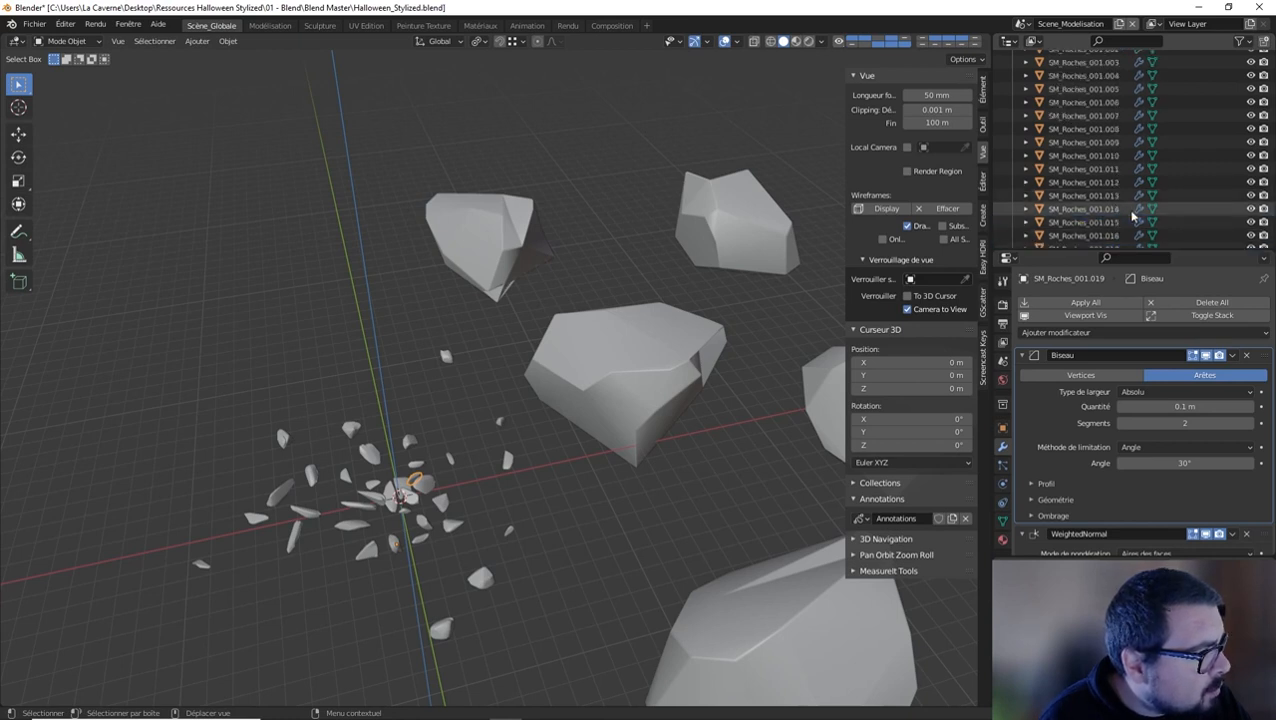
scroll(1125, 200, up, 5)
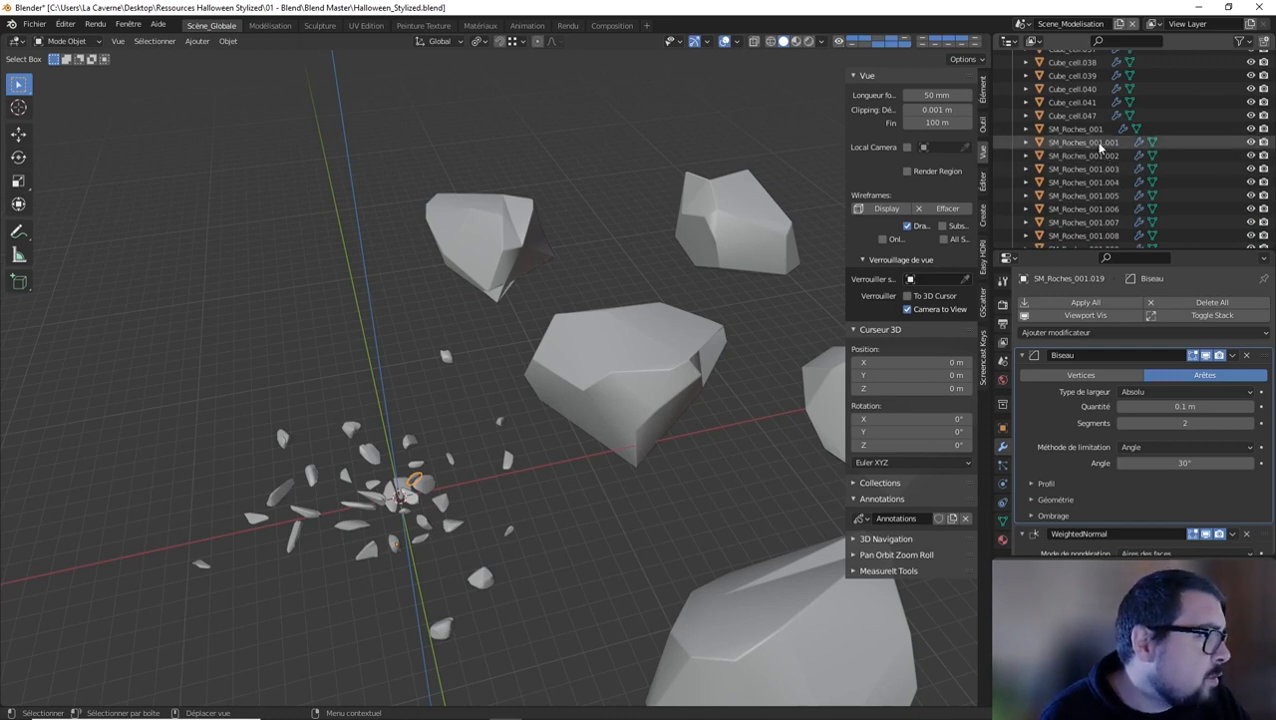
scroll(1103, 145, up, 8)
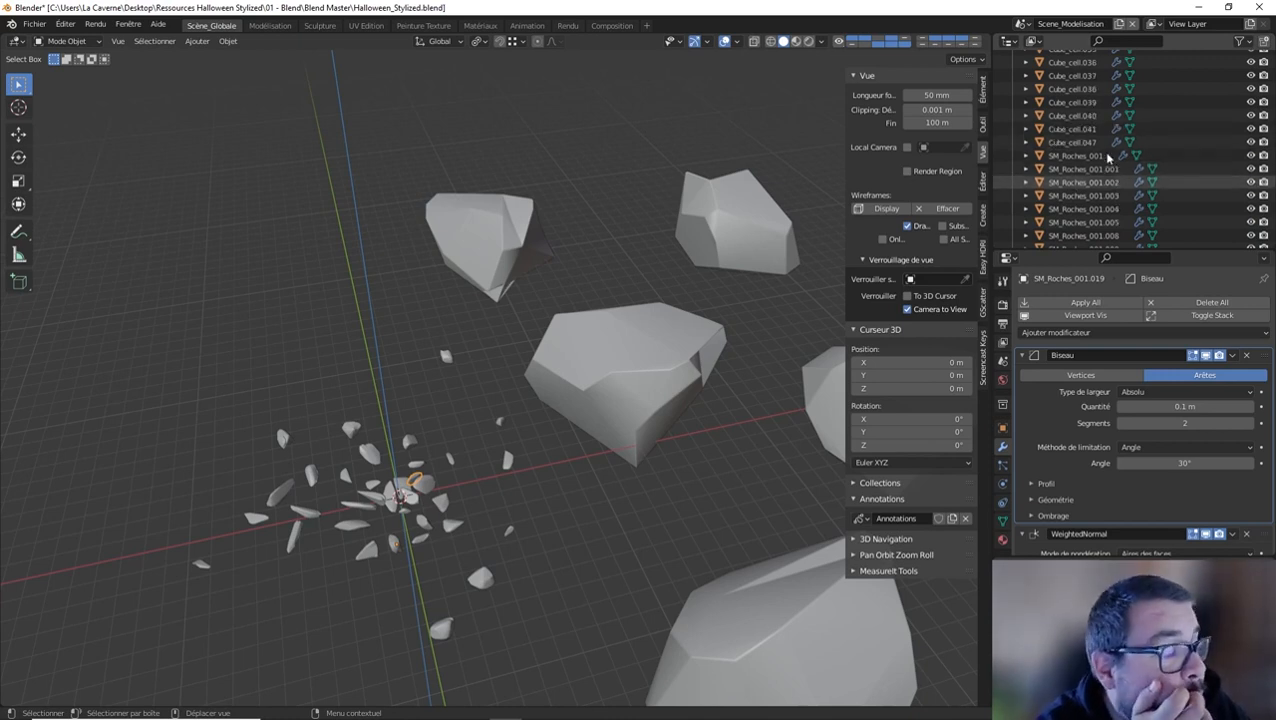
double_click(1087, 168)
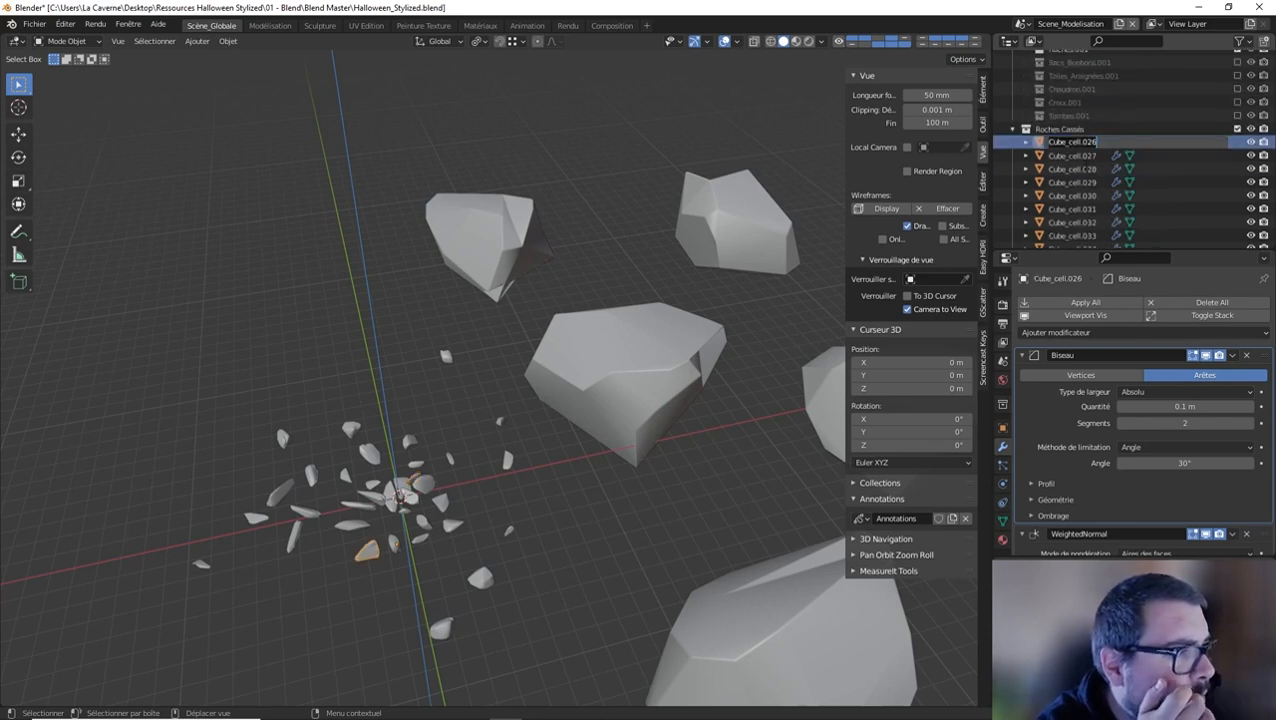
key(ctrl+v)
key(Return)
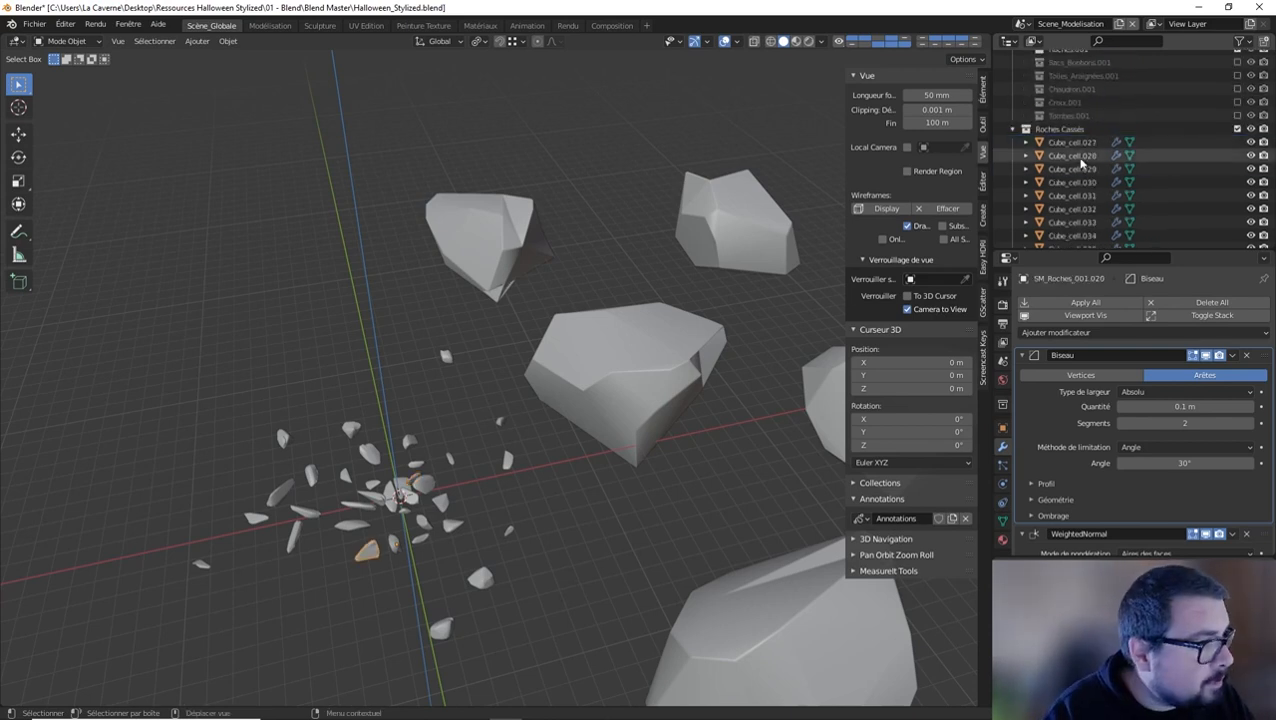
double_click(1081, 144)
key(ctrl+v)
key(Return)
Rename the fragments Cube_cell.028 and Cube_cell.029 into the SM_Roches_001 series
double_click(1081, 144)
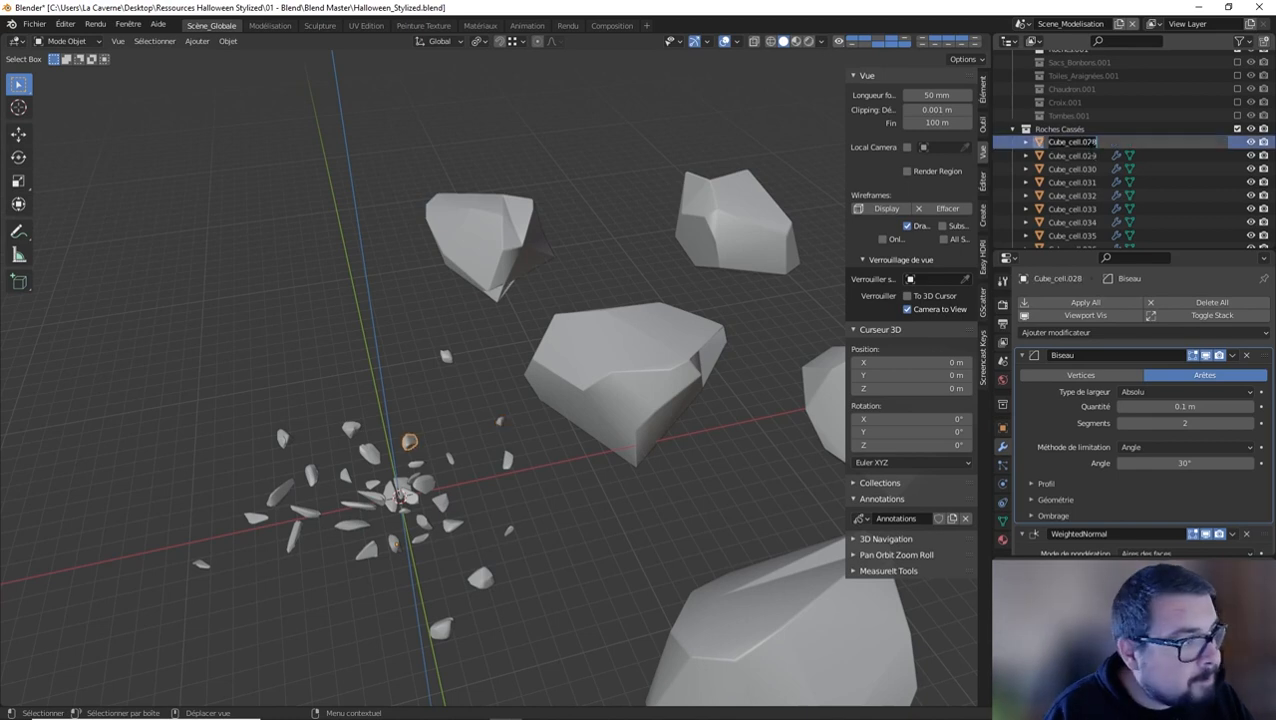
text(SM_Roches_001)
key(Return)
double_click(1081, 144)
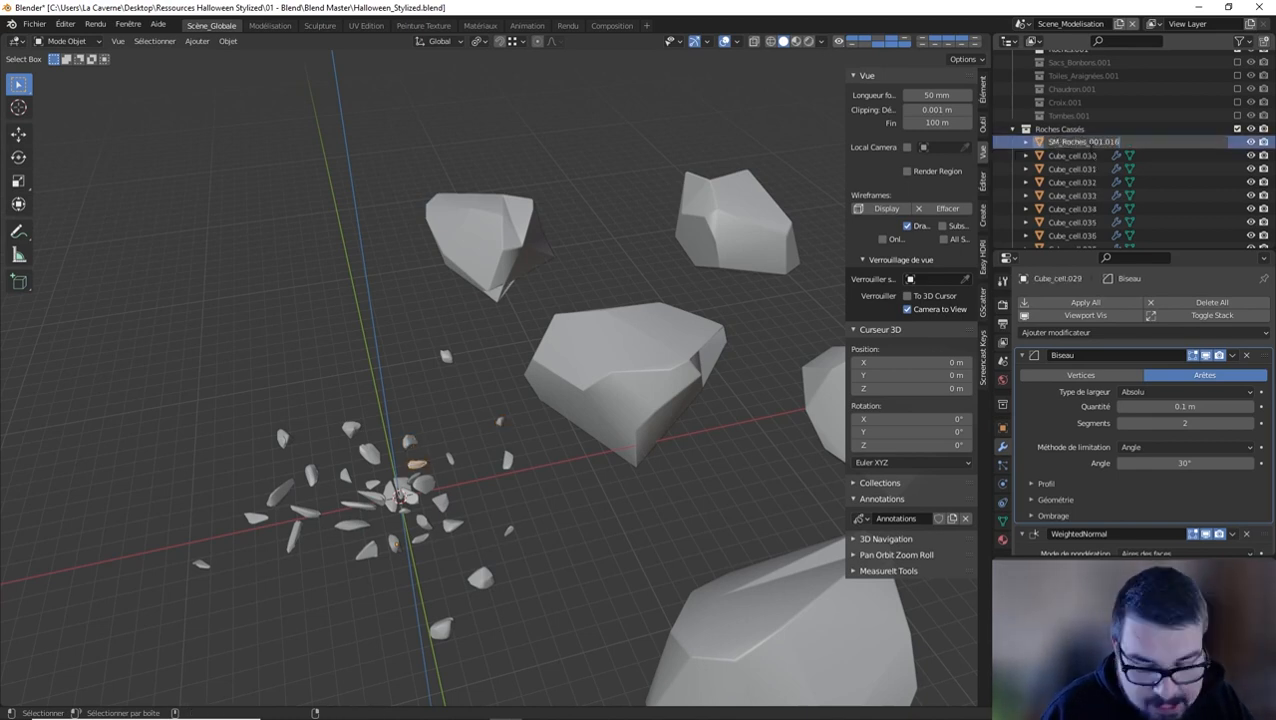
text(SM_Roches_001)
key(Return)
Rename the fragments Cube_cell.030 and Cube_cell.031 into the same SM_Roches_001 series
double_click(1088, 144)
key(ctrl+v)
key(Return)
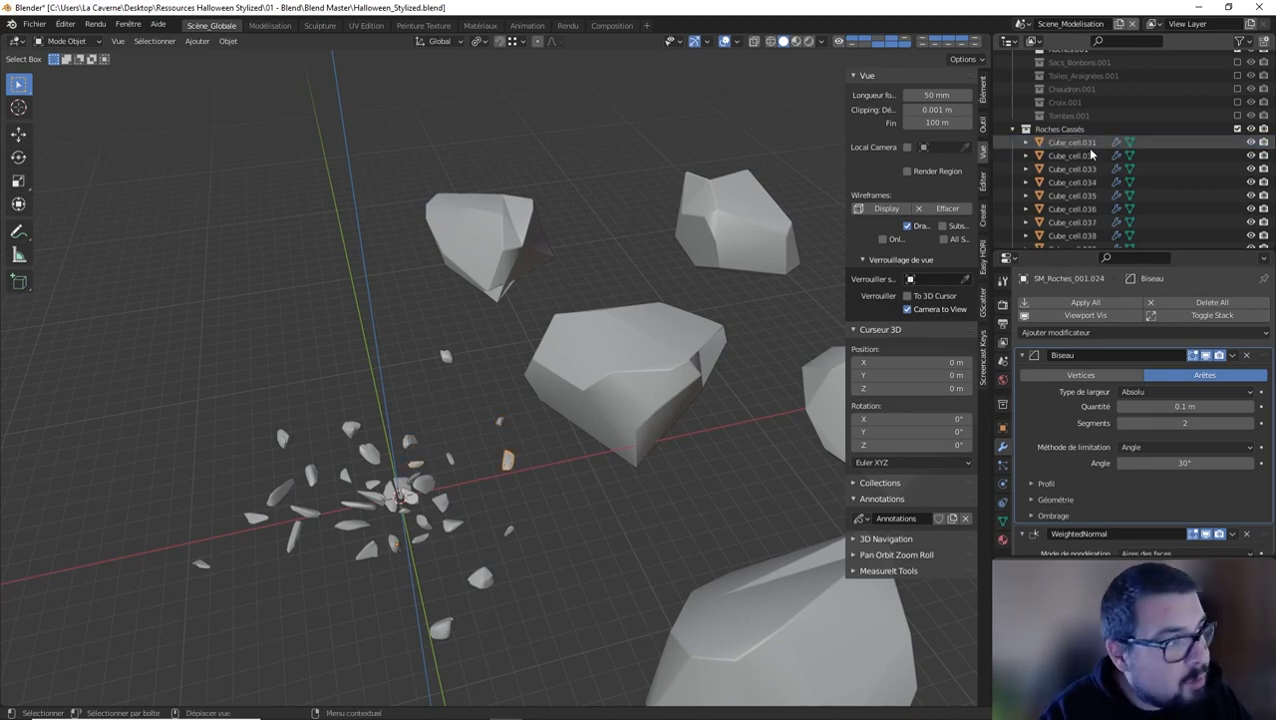
double_click(1088, 144)
key(ctrl+v)
key(Return)
Rename Cube_cell.032, Cube_cell.033 and Cube_cell.034 one by one, entering SM_Roches_001.016 as the name to continue the series
double_click(1088, 144)
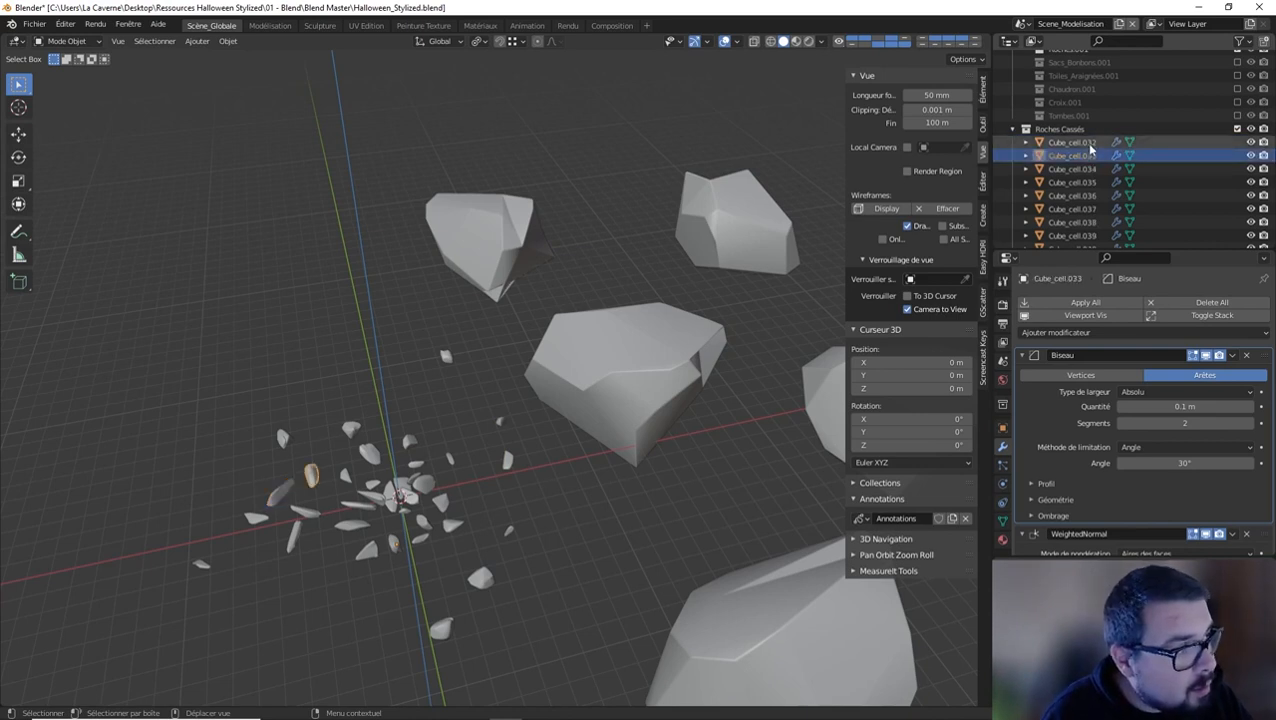
text(SM_Roches_001.016)
key(Return)
double_click(1088, 144)
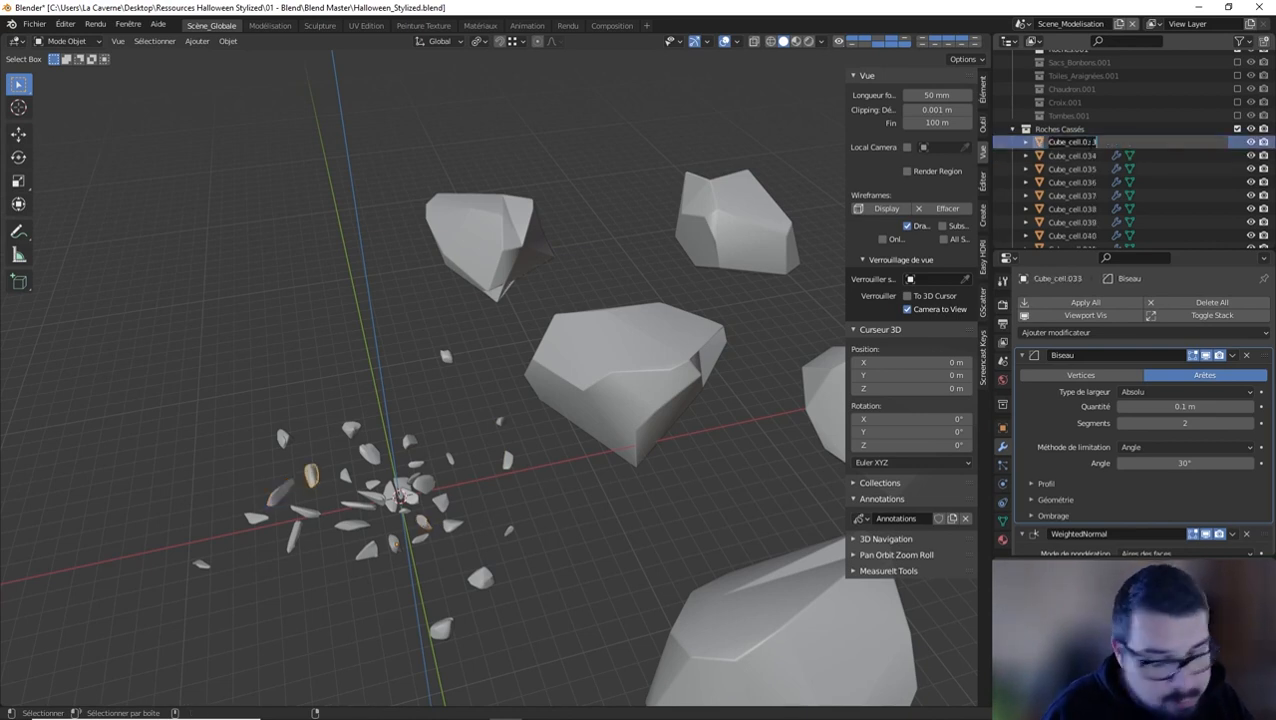
text(SM_Roches_001.016)
key(Return)
double_click(1088, 144)
key(ctrl+v)
key(Return)
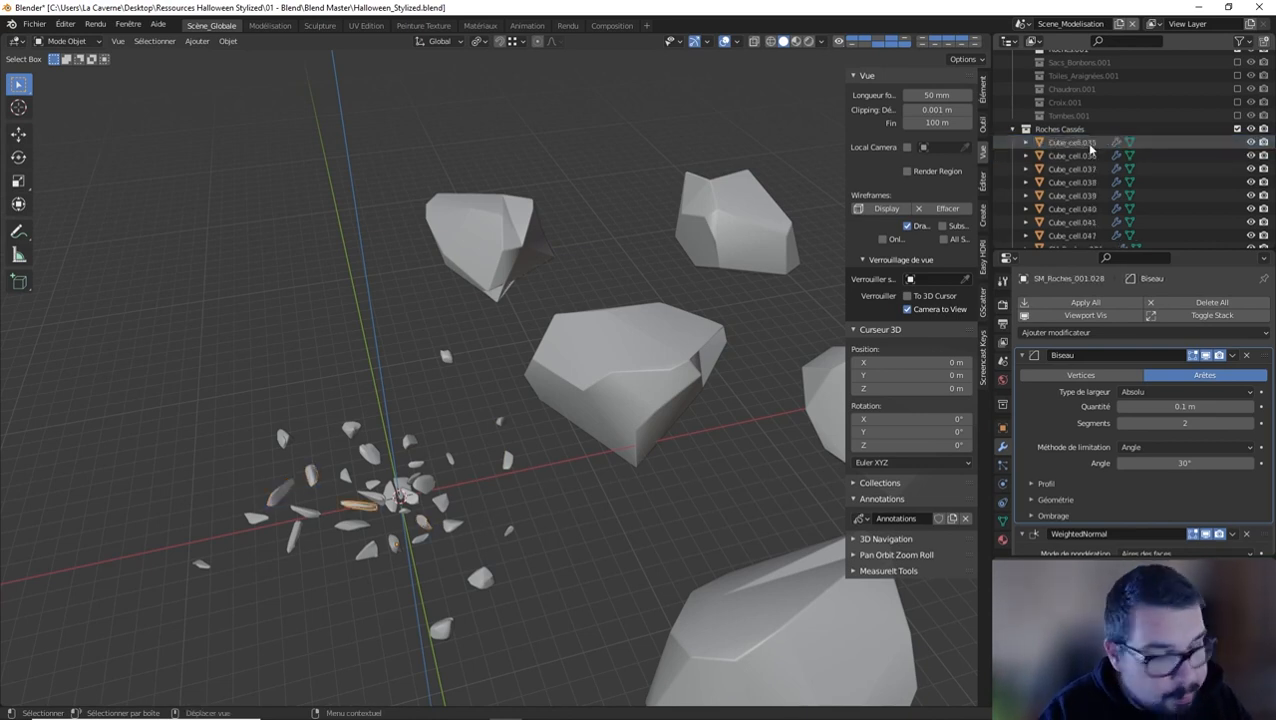
Rename Cube_cell.035, Cube_cell.036 and Cube_cell.037 one by one, entering SM_Roches_001.016 as the name to continue the series
double_click(1088, 144)
text(SM_Roches_001.016)
key(Return)
double_click(1088, 144)
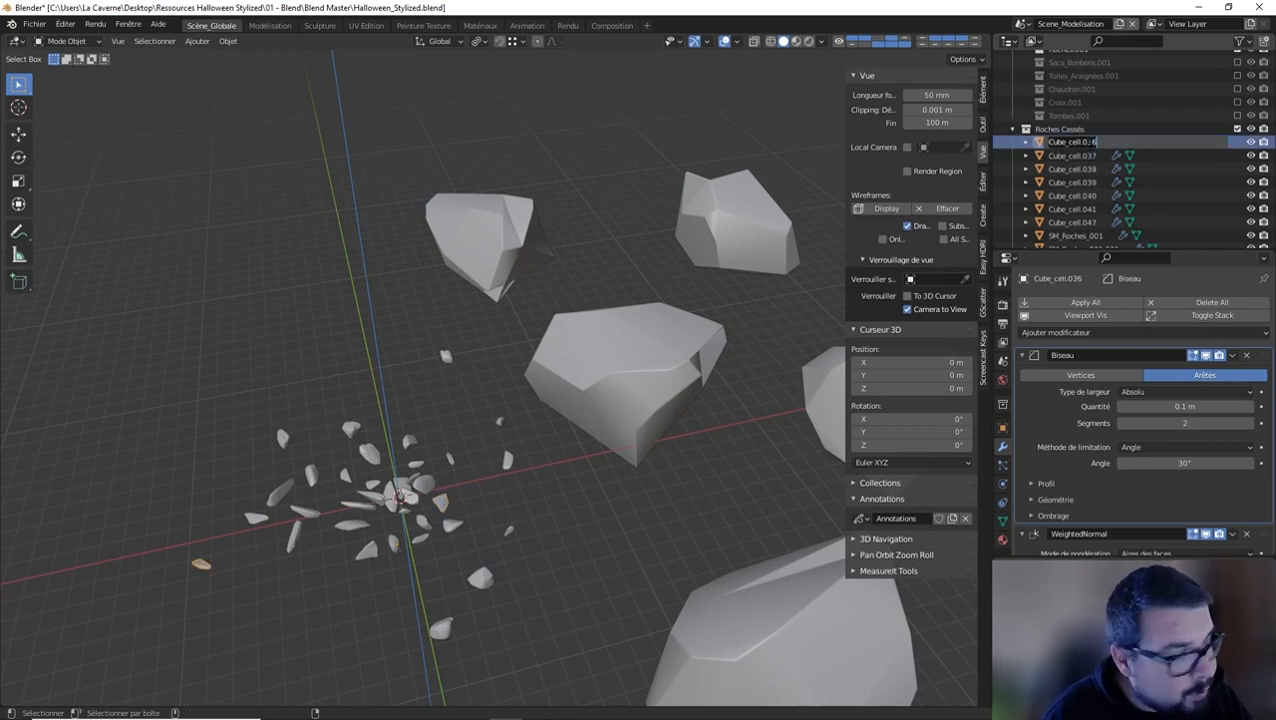
text(SM_Roches_001.016)
key(Return)
double_click(1090, 143)
text(SM_Roches_001.016)
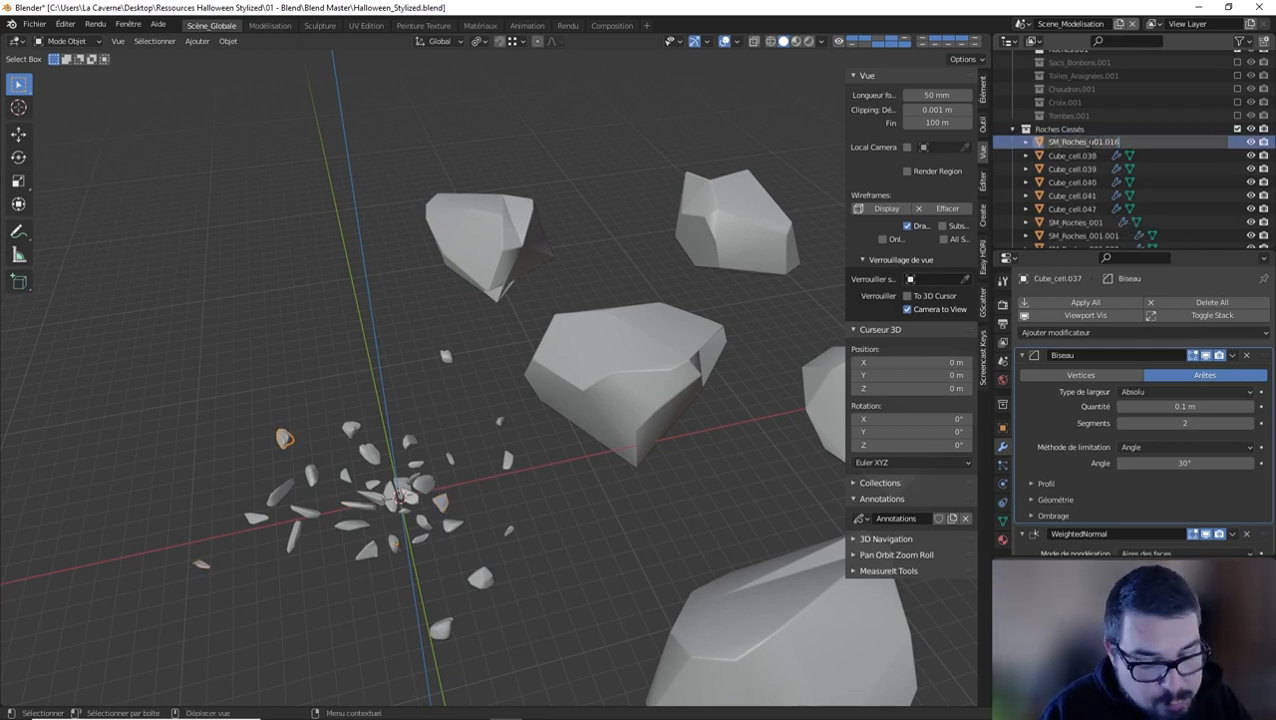
key(Return)
Rename Cube_cell.038, Cube_cell.039 and Cube_cell.040 one by one, entering SM_Roches_001.016 as the name to continue the series
double_click(1090, 143)
key(ctrl+v)
key(Return)
double_click(1090, 143)
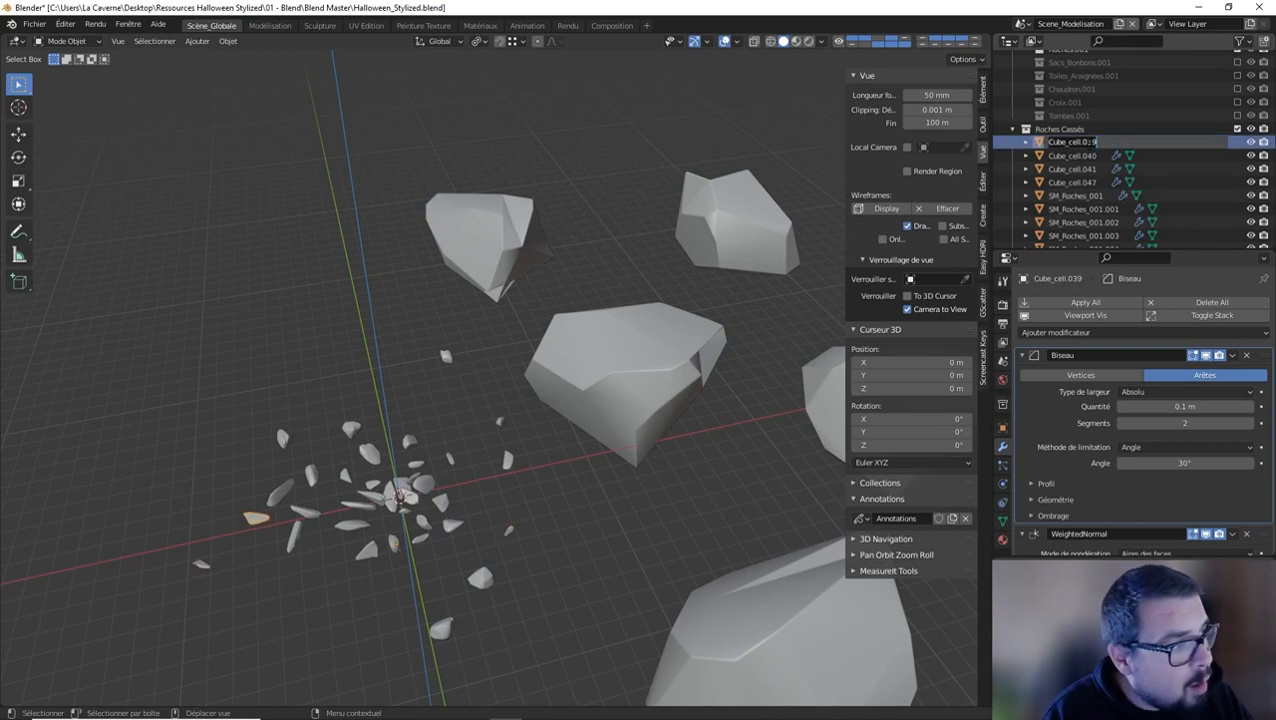
text(SM_Roches_001.016)
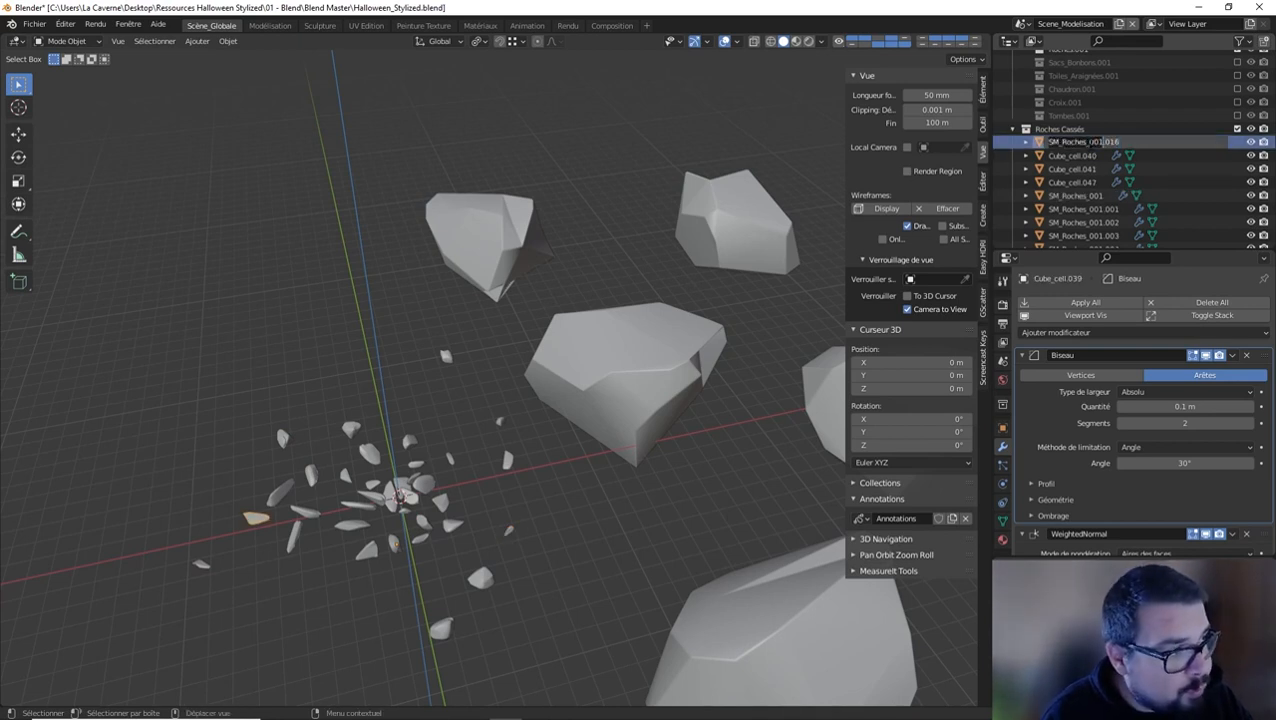
key(Return)
double_click(1090, 143)
text(SM_Roches_001.016)
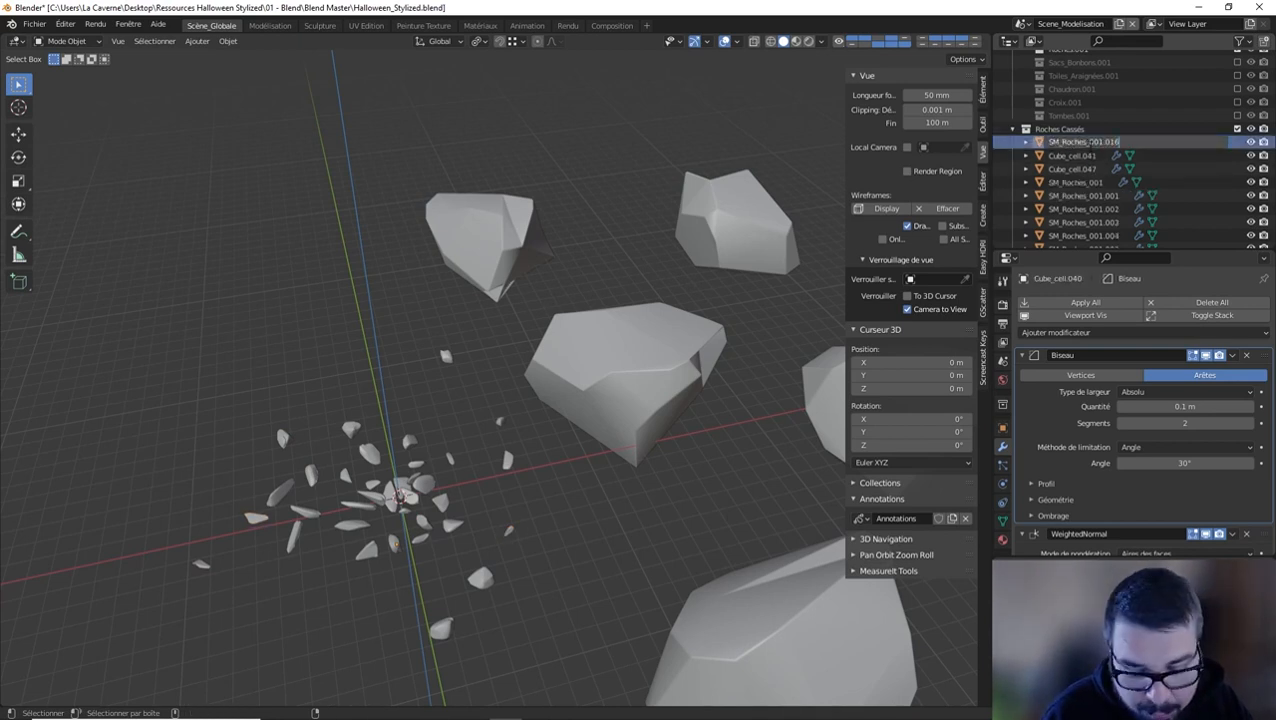
key(Return)
Rename the last two fragments, Cube_cell.041 and Cube_cell.047, into the SM_Roches_001 series
double_click(1090, 143)
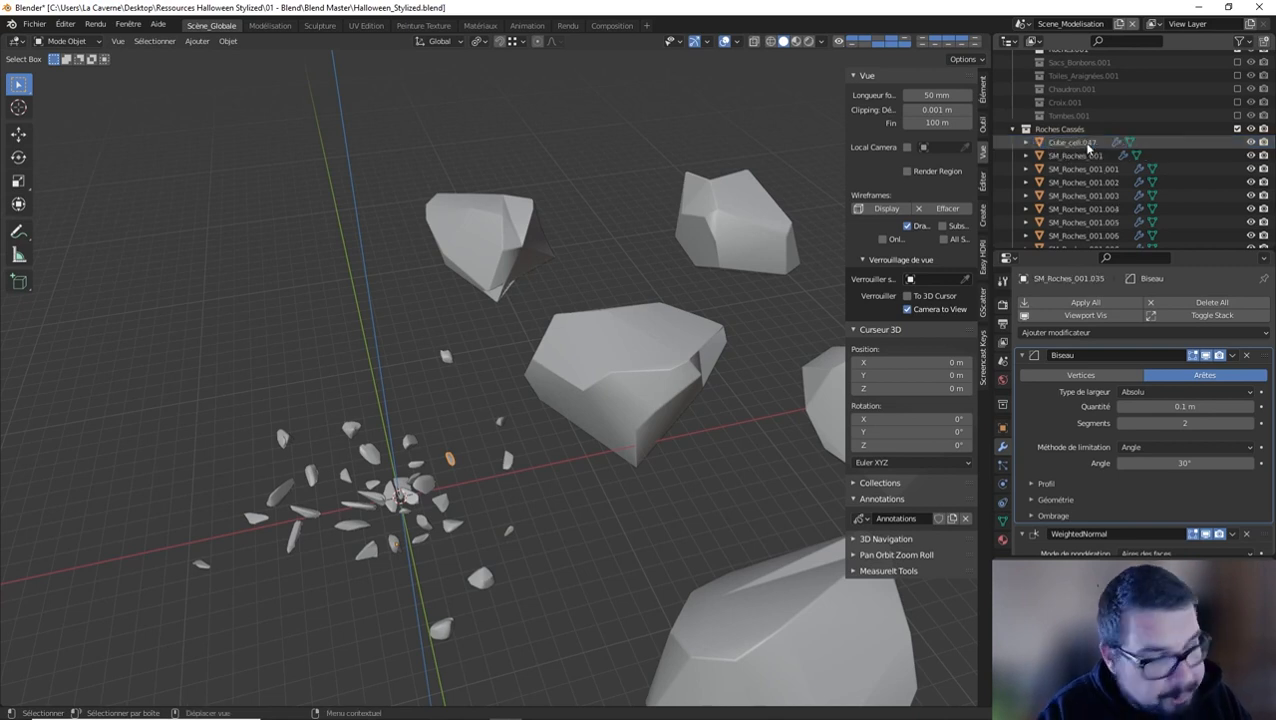
double_click(1088, 143)
text(SM_Roches_001.036)
key(Return)
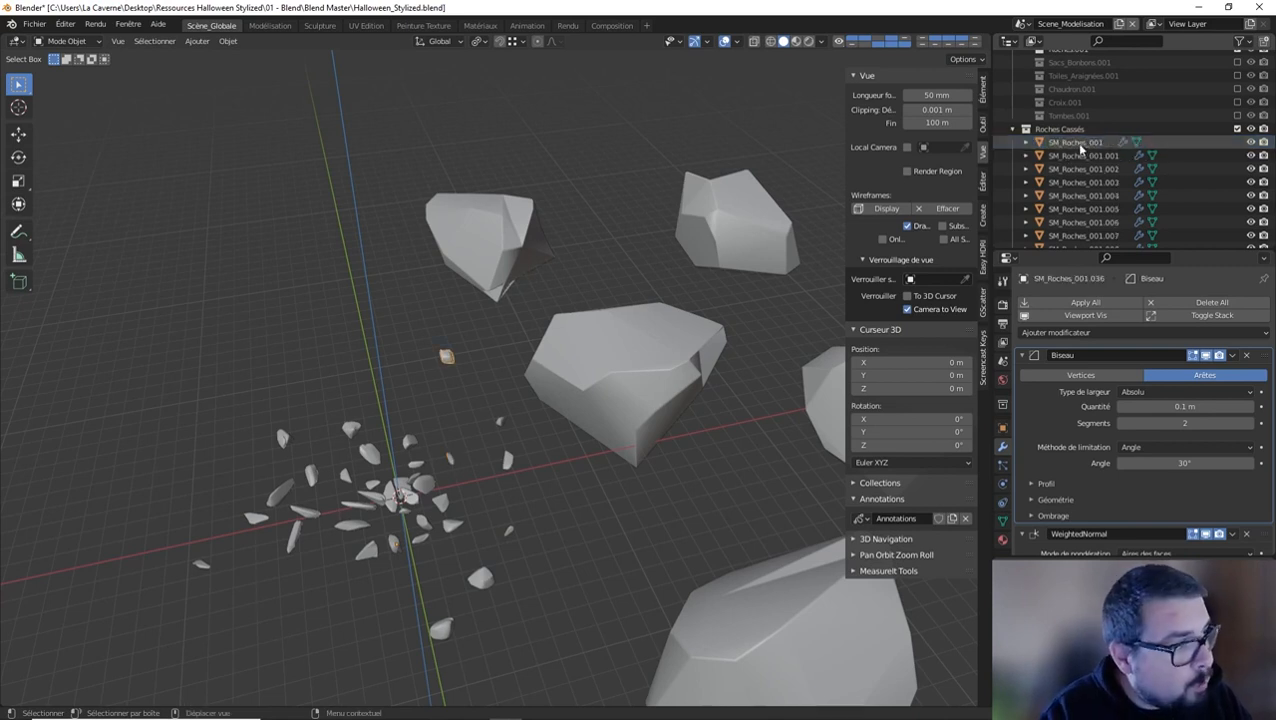
Select every fragment in the Roches Cassés collection, from SM_Roches_001 through SM_Roches_001.036
scroll(1070, 160, down, 10)
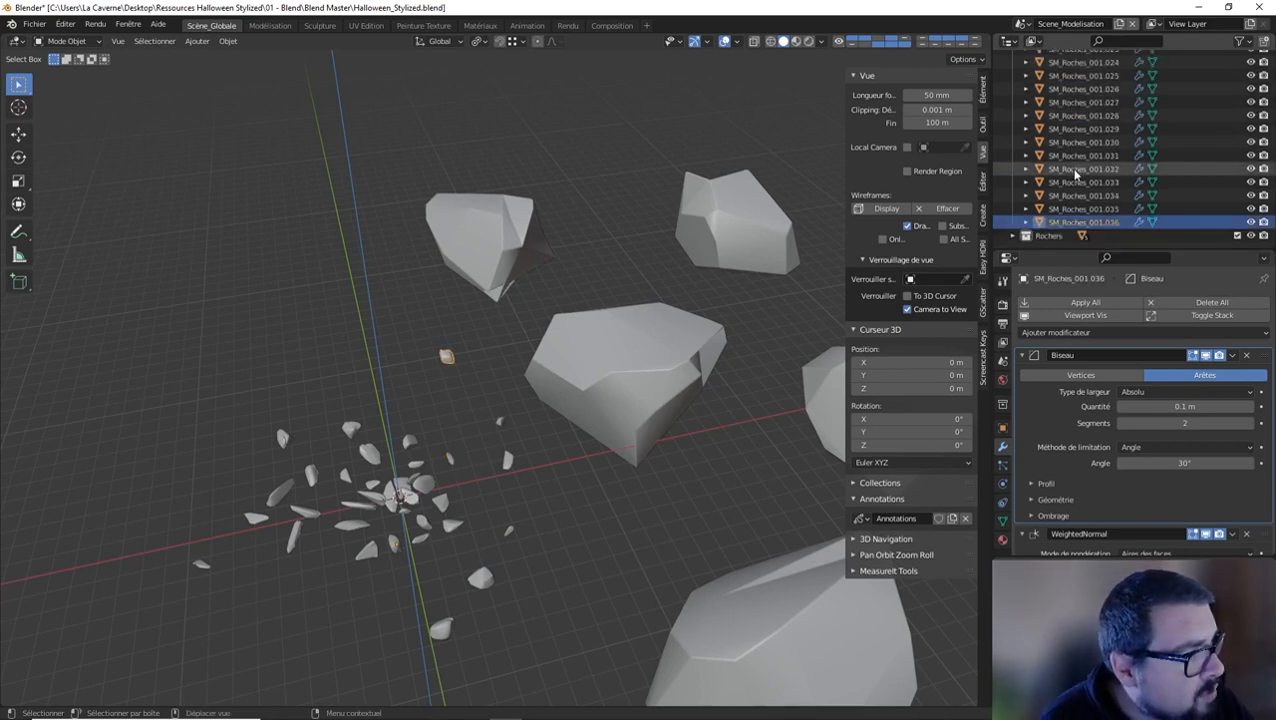
scroll(1093, 211, up, 10)
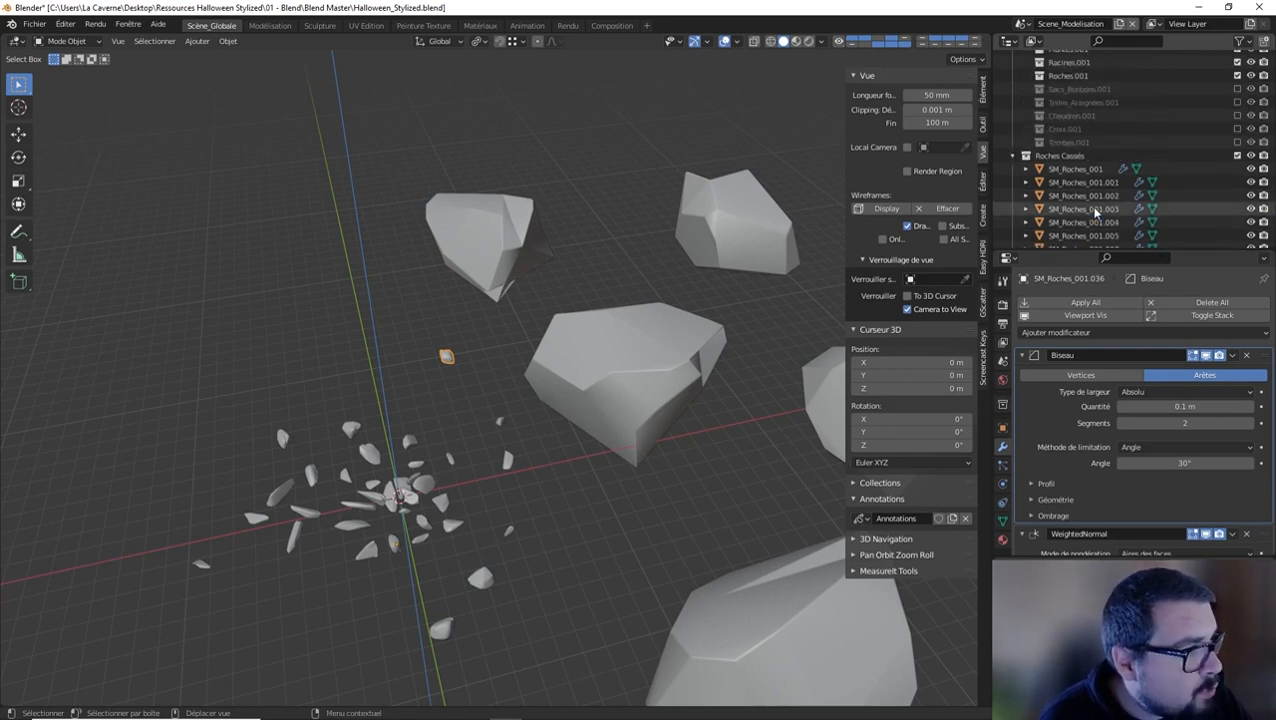
click(1093, 170)
scroll(1093, 190, down, 10)
shift+click(1093, 222)
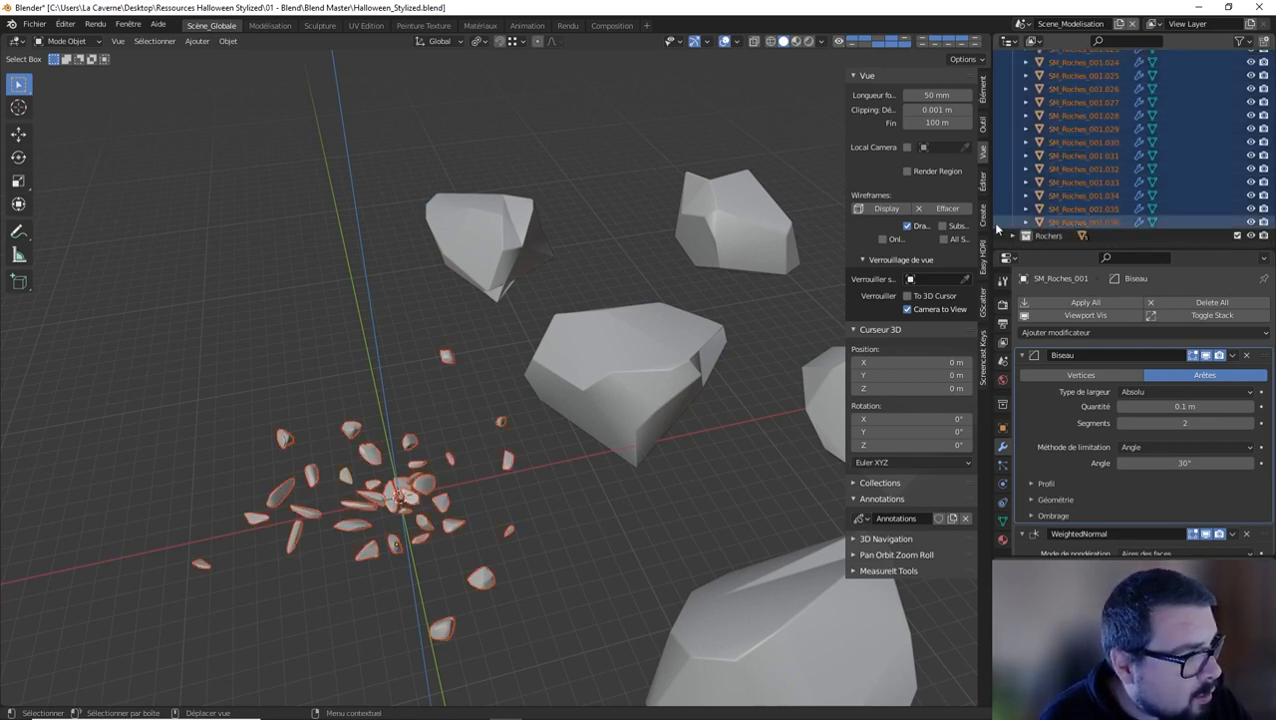
Examine the mesh geometry of all selected fragments in Edit mode, then return to Object mode
key(Tab)
key(a)
click(545, 236)
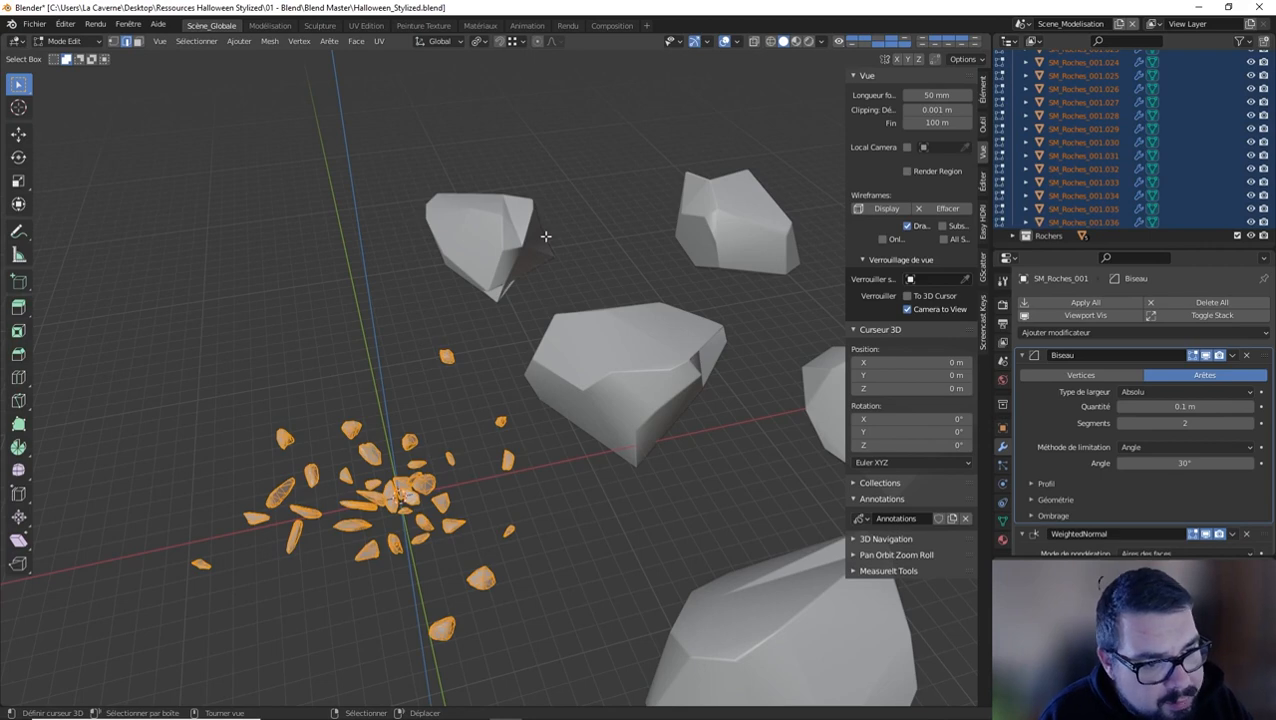
key(KP_Decimal)
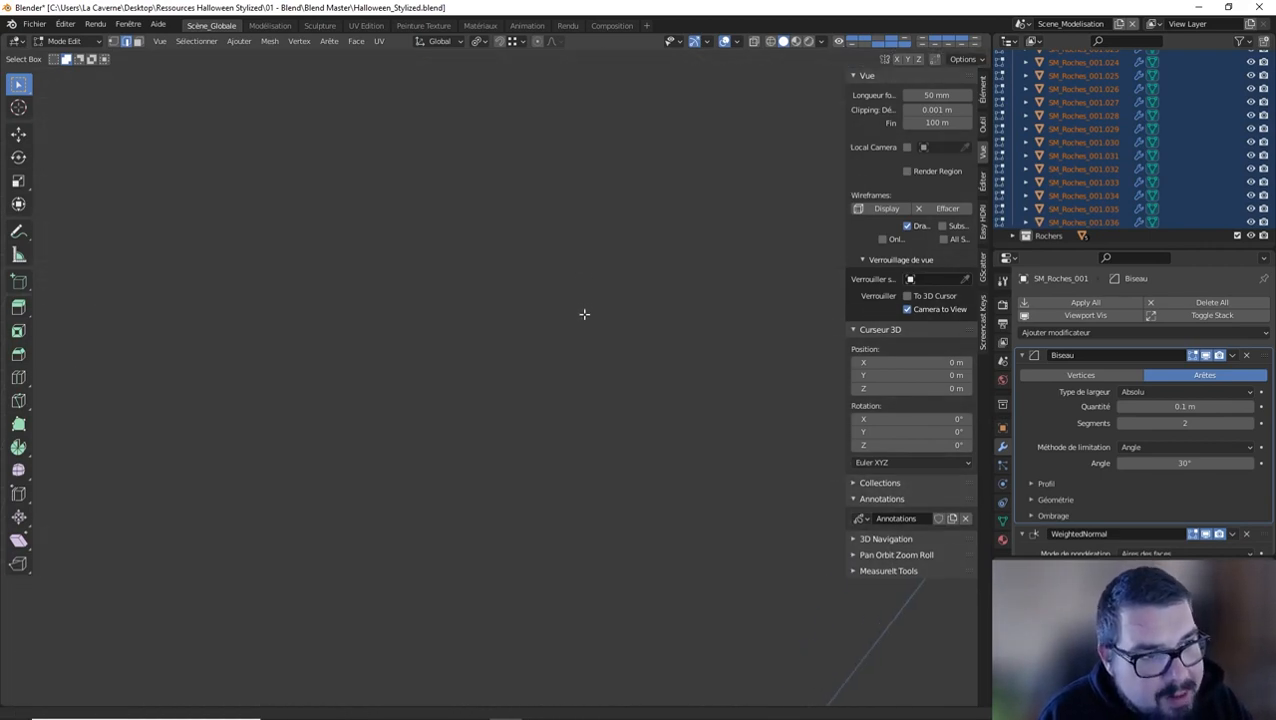
scroll(588, 350, down, 6)
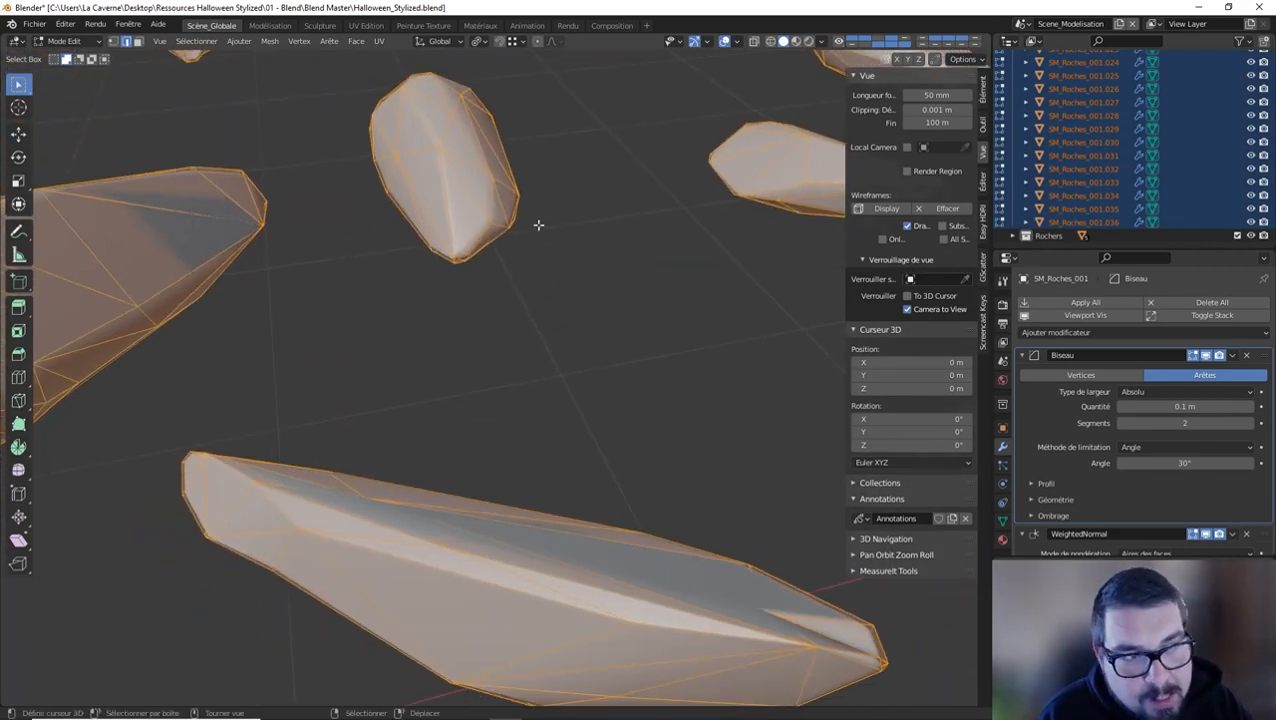
scroll(561, 182, down, 5)
scroll(612, 215, up, 2)
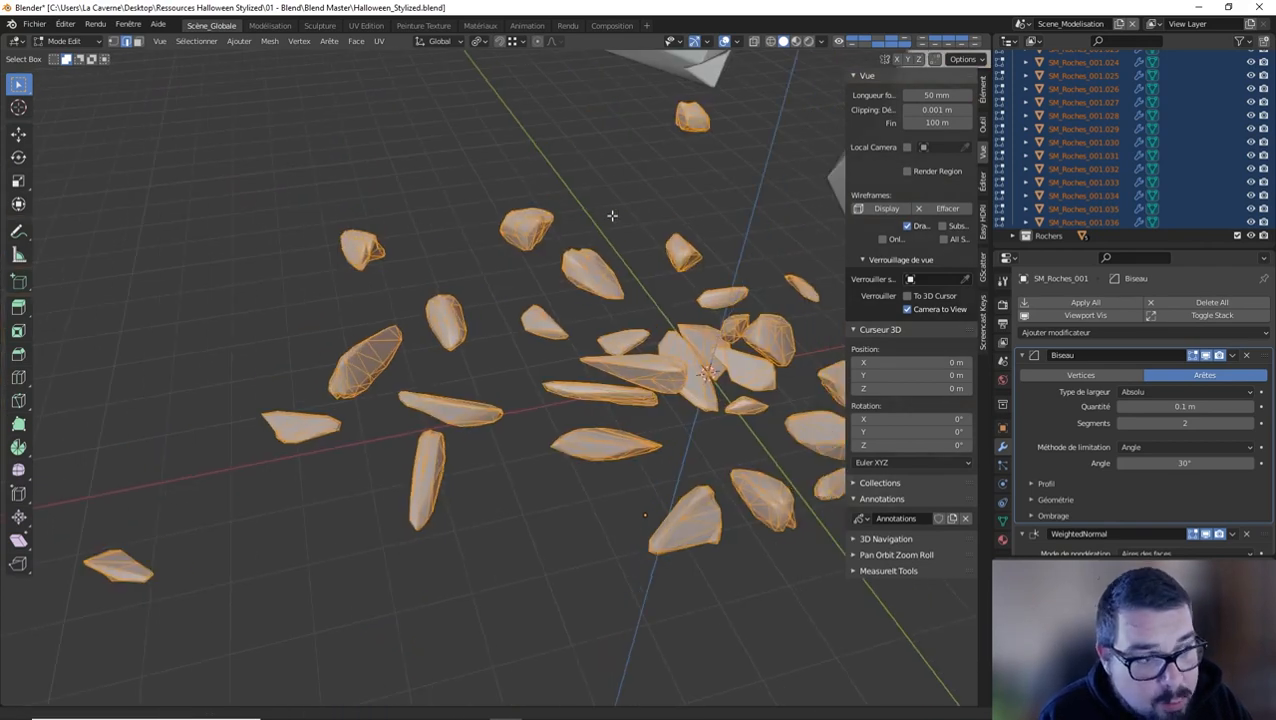
middle_drag(612, 215, 596, 215)
key(Tab)
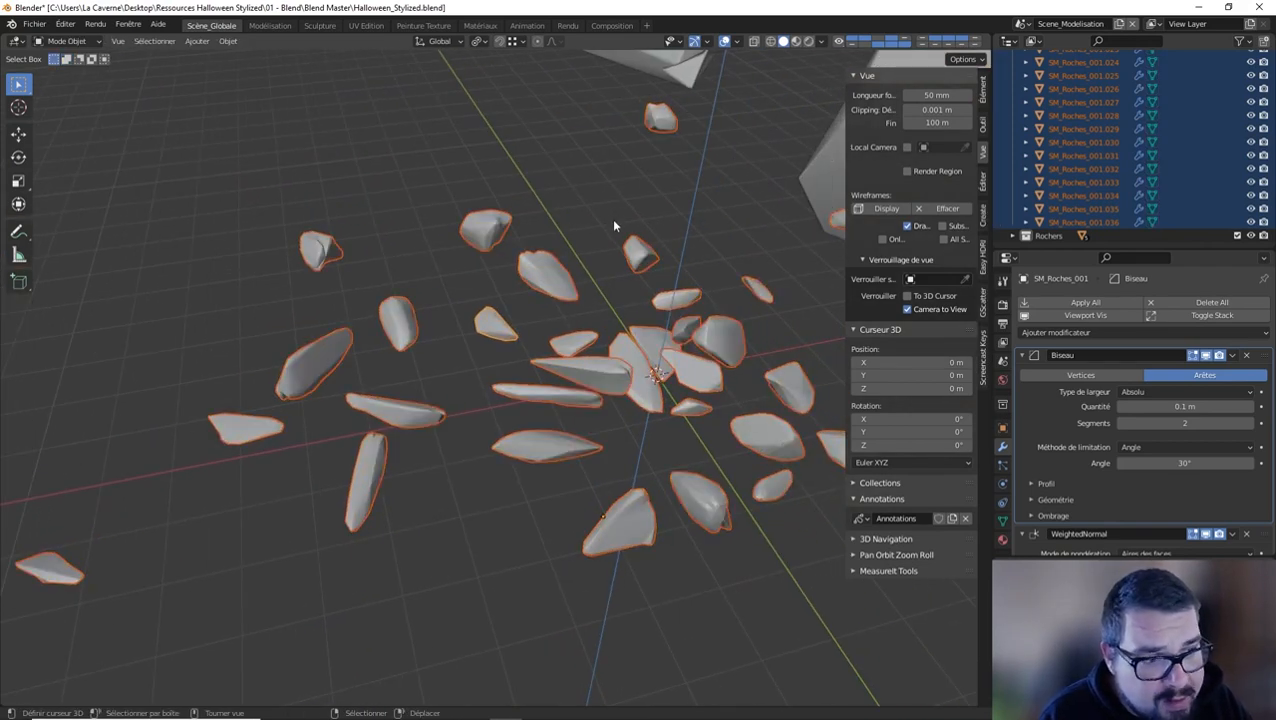
Apply the scale of all selected fragments and set each fragment's origin to its geometry
key(q)
click(548, 127)
key(q)
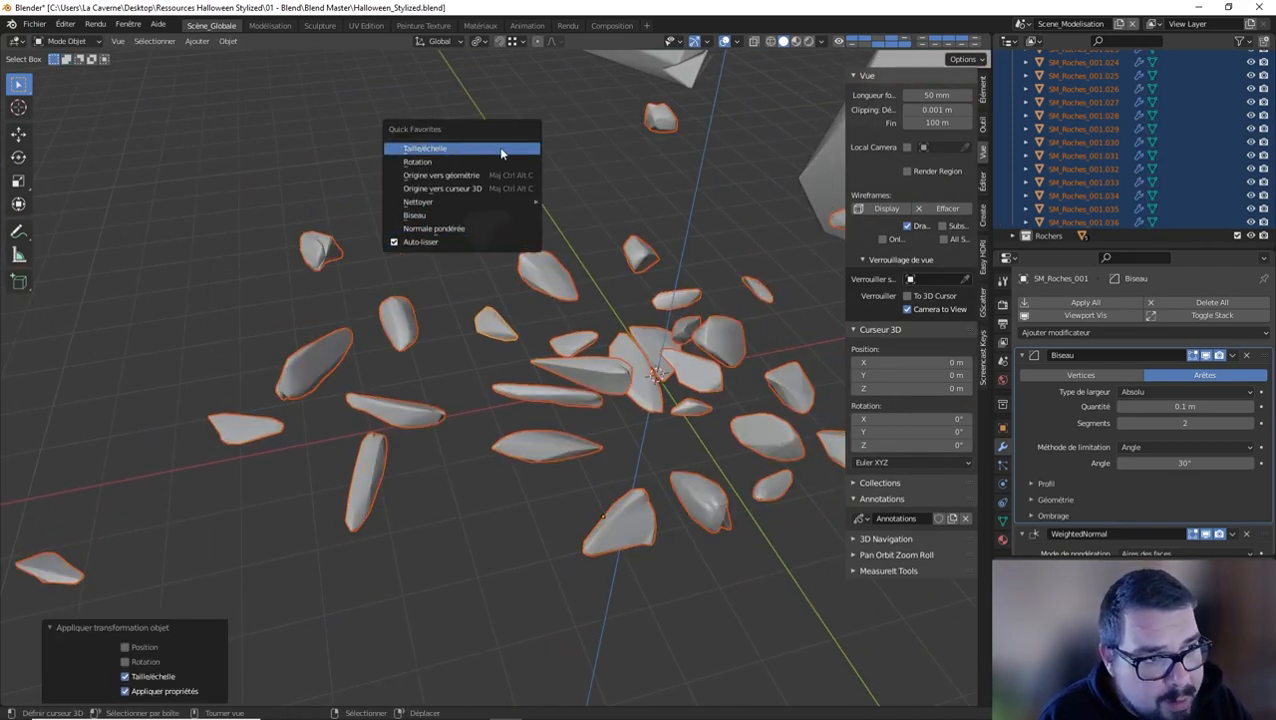
click(447, 175)
scroll(628, 220, down, 4)
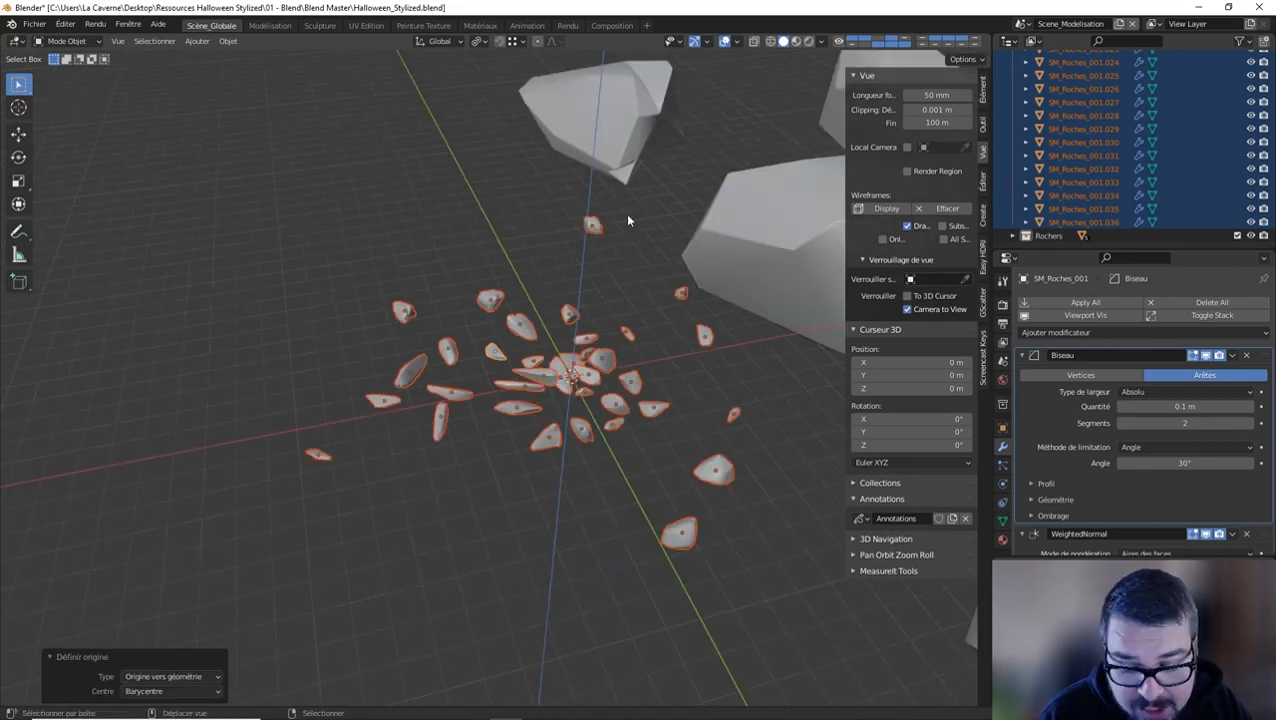
Snap all selected fragments to the 3D cursor at the world origin, without keeping their offset
key(shift+s)
click(584, 172)
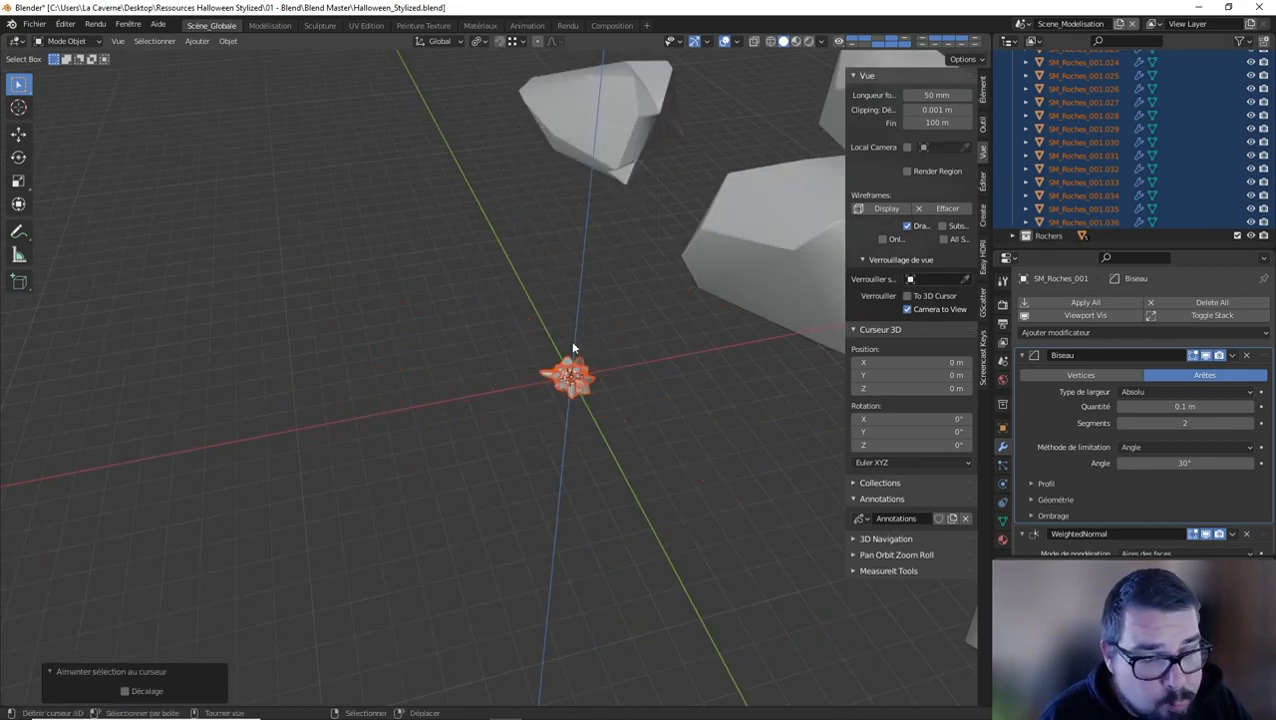
middle_drag(560, 372, 579, 325)
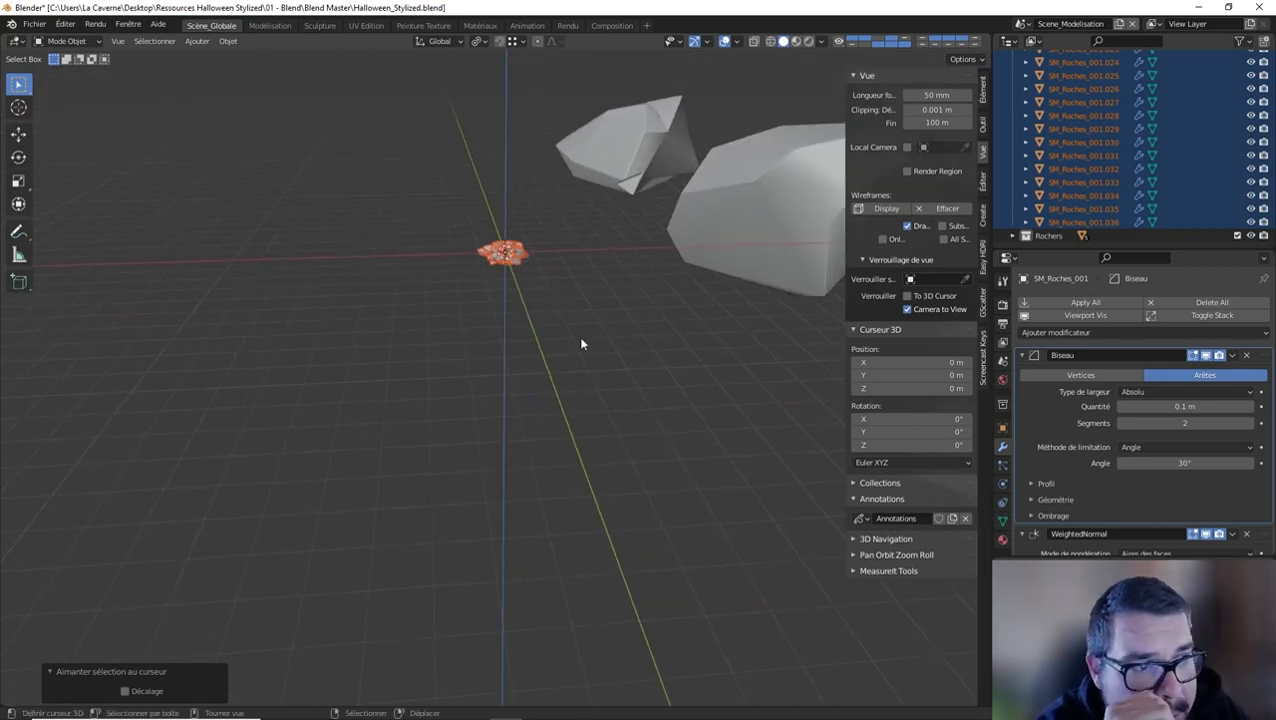
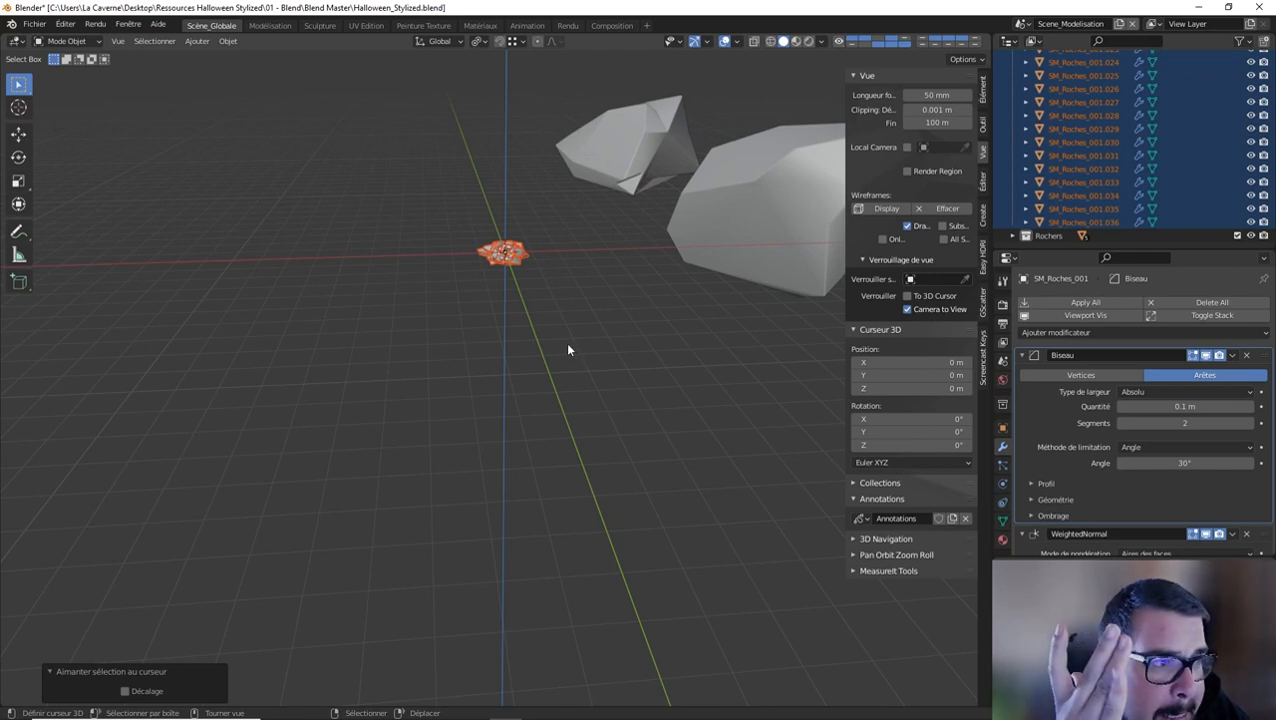
Exclude the Rochers collection from the view layer so only the small fragments are displayed
scroll(568, 350, down, 3)
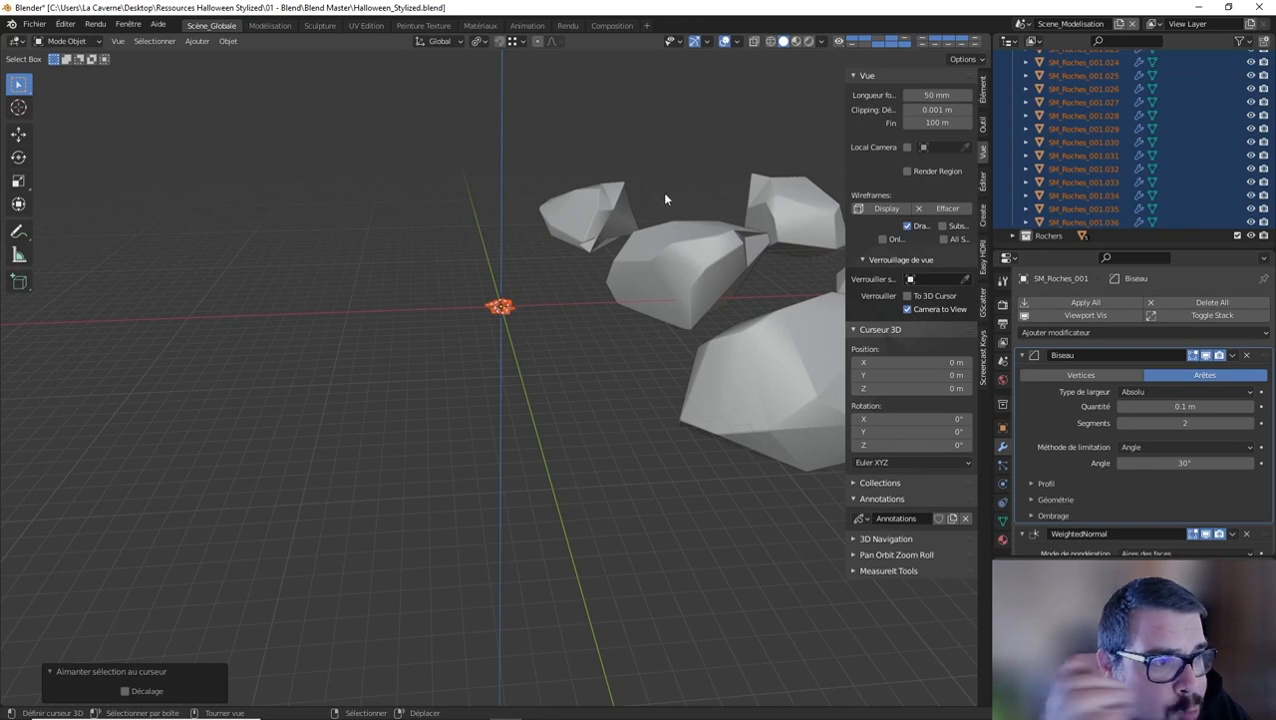
click(1238, 235)
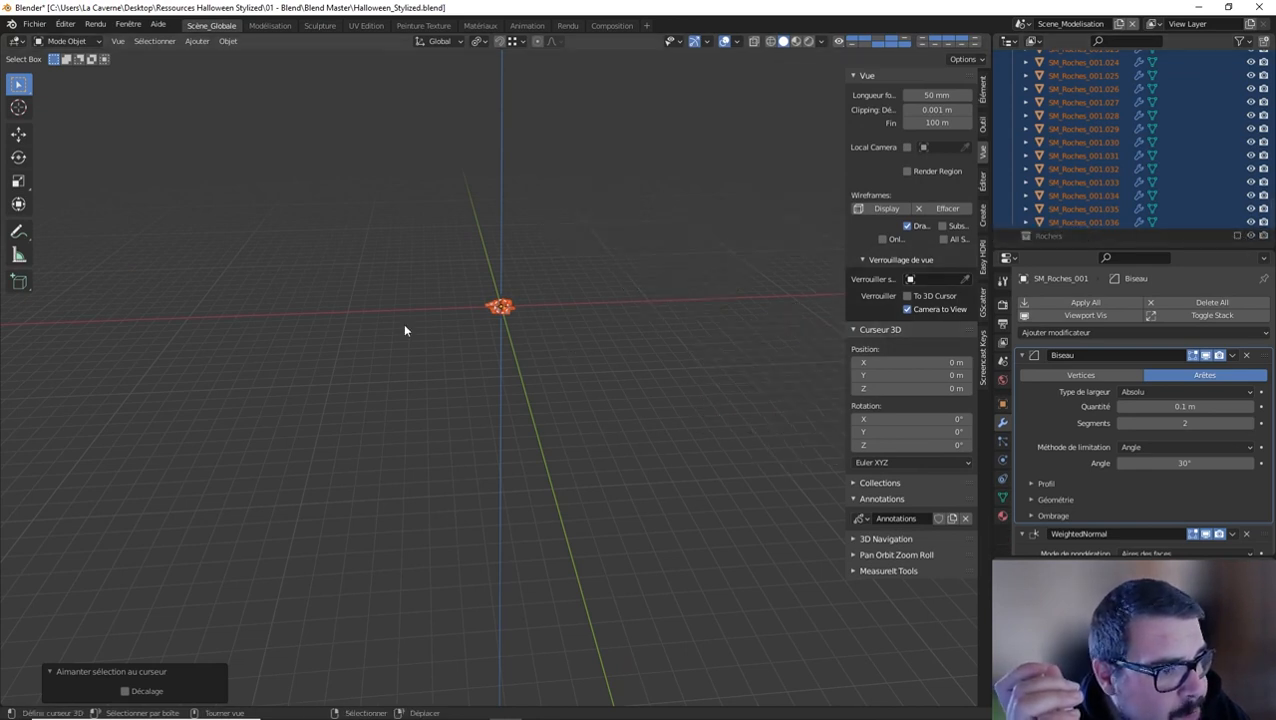
middle_drag(607, 321, 408, 313)
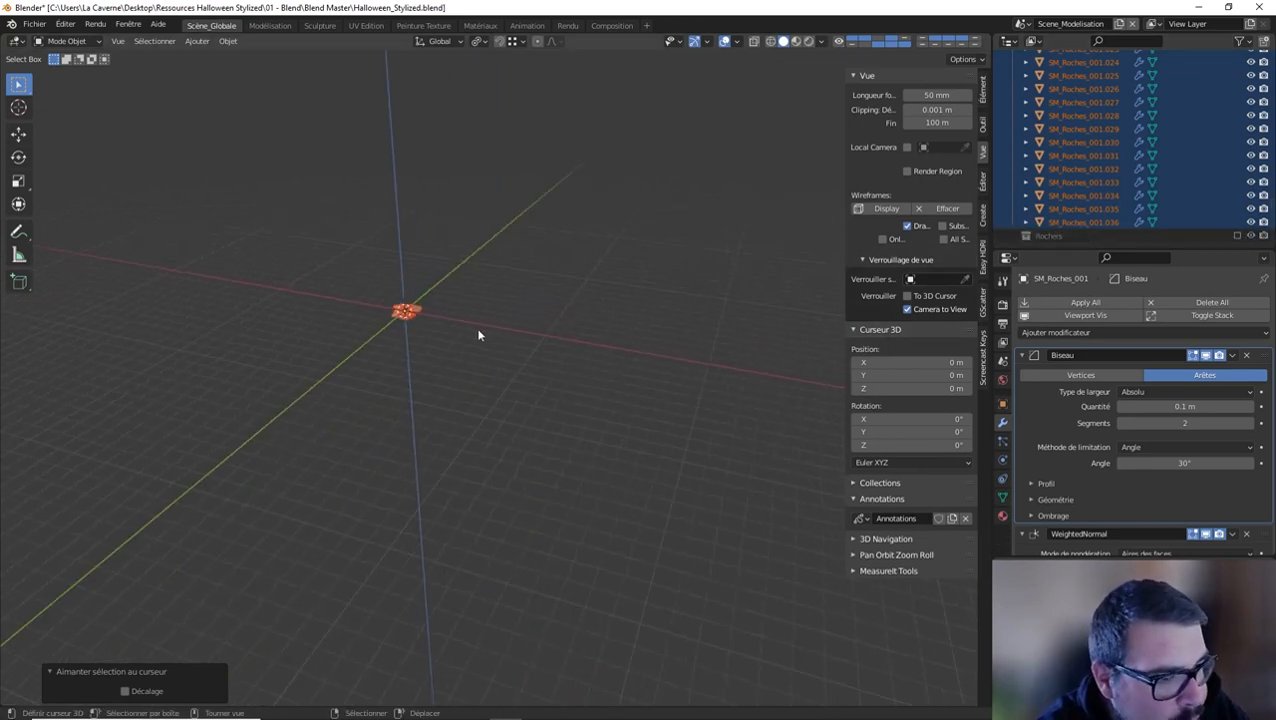
middle_drag(478, 335, 447, 337)
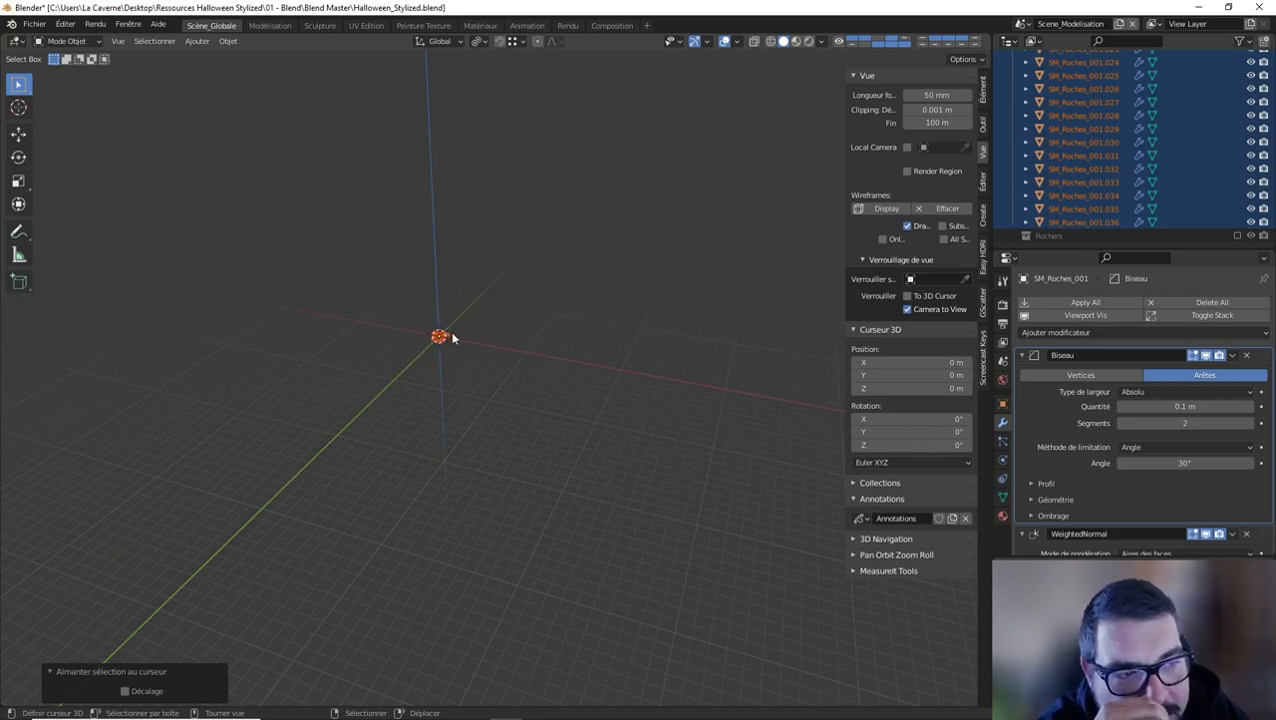
middle_drag(471, 340, 510, 338)
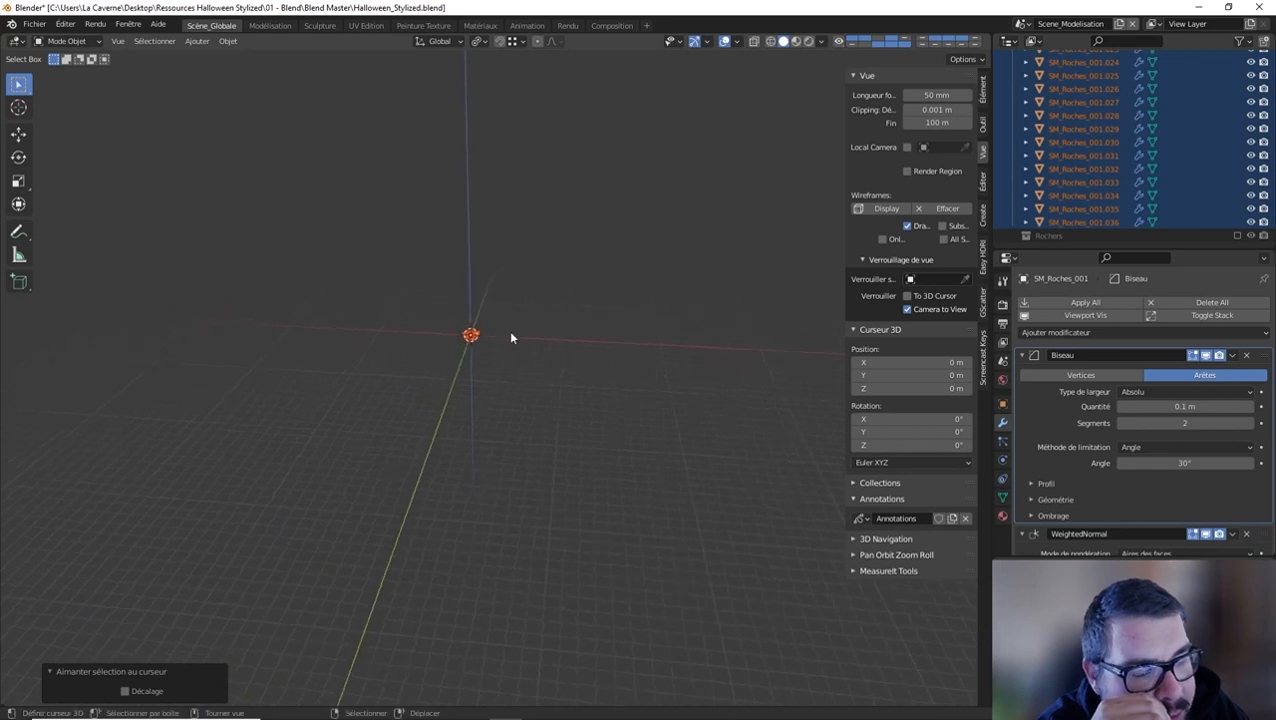
scroll(510, 338, up, 2)
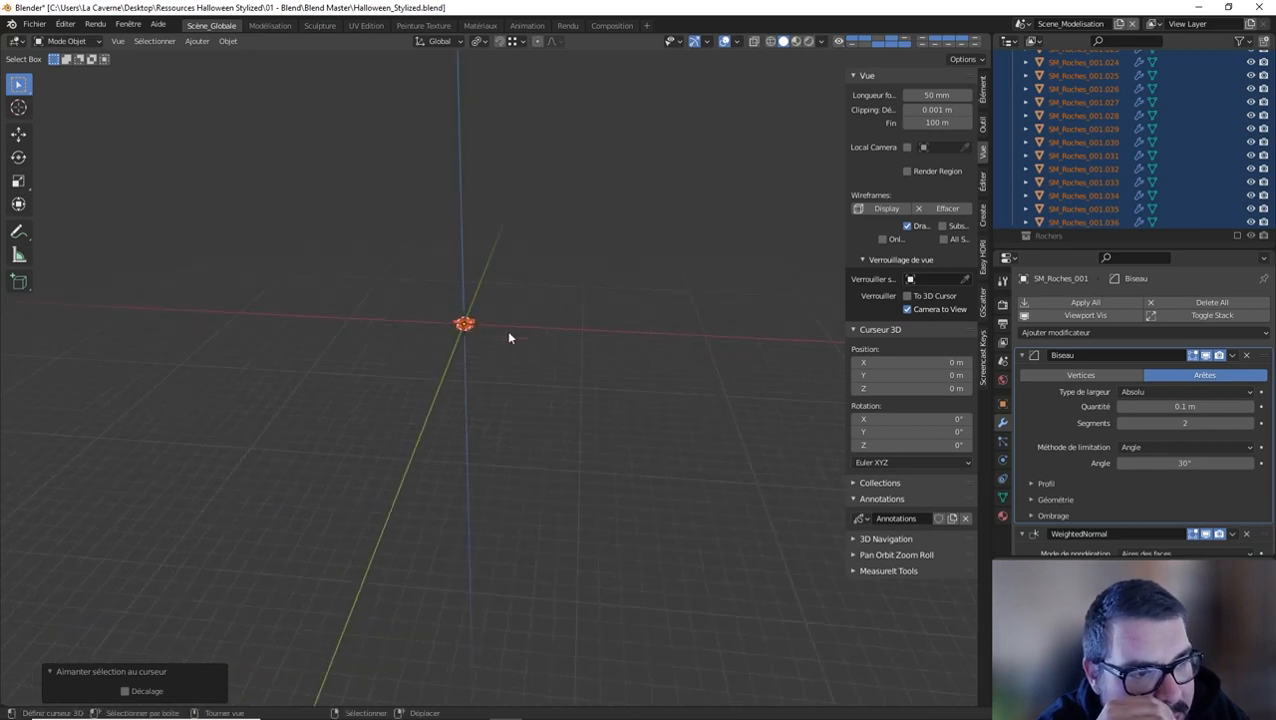
scroll(509, 338, up, 1)
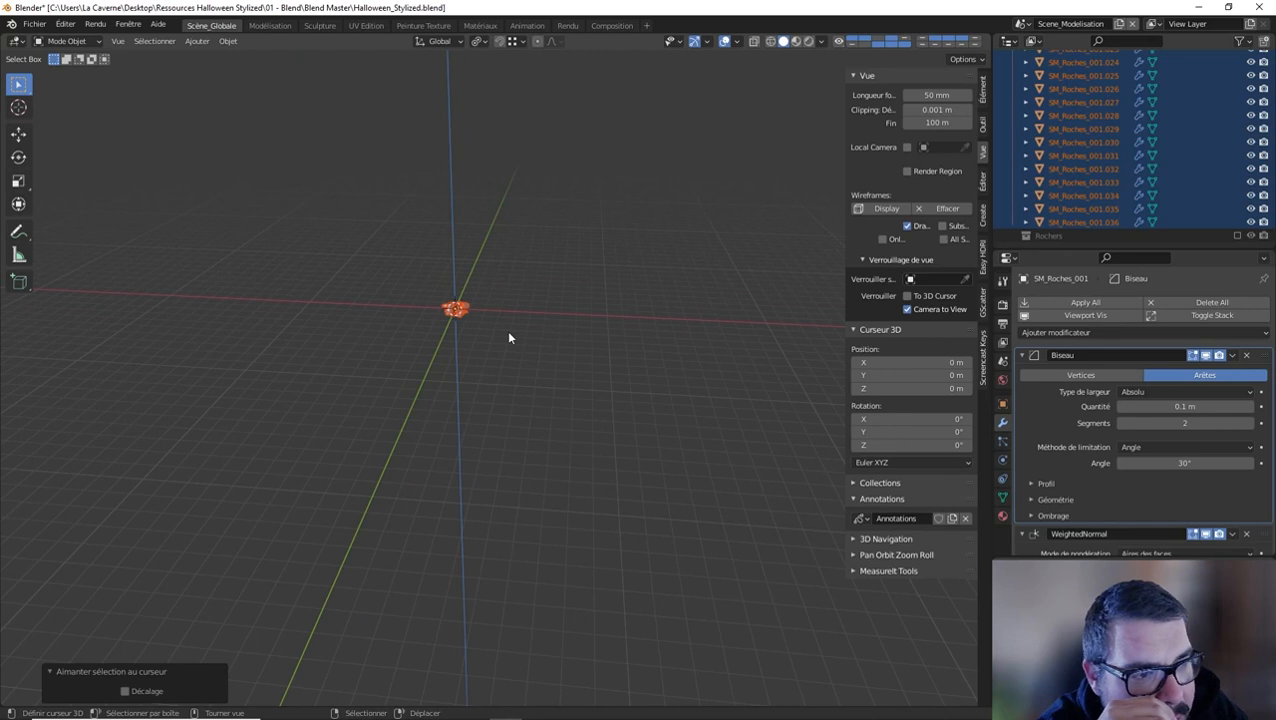
Unwrap the complete meshes of all selected fragments with Smart UV Project, using a 66° angle limit and zero island margin
key(Tab)
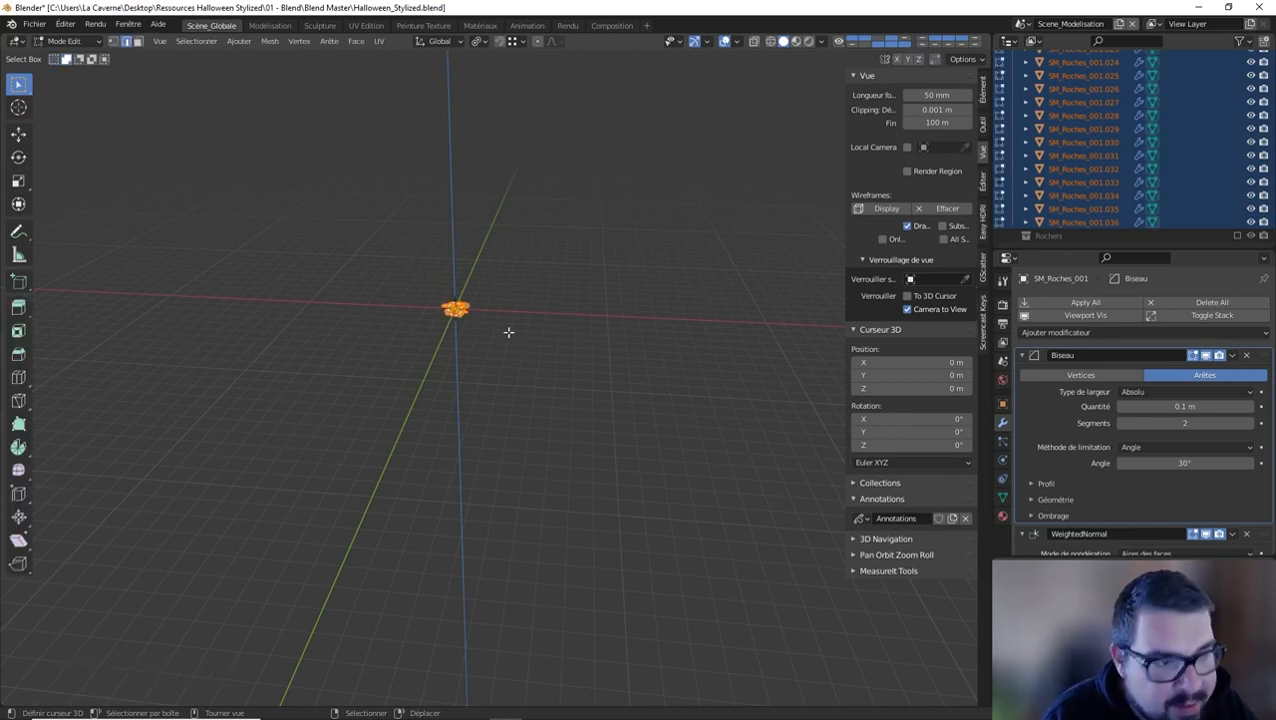
key(a)
click(520, 232)
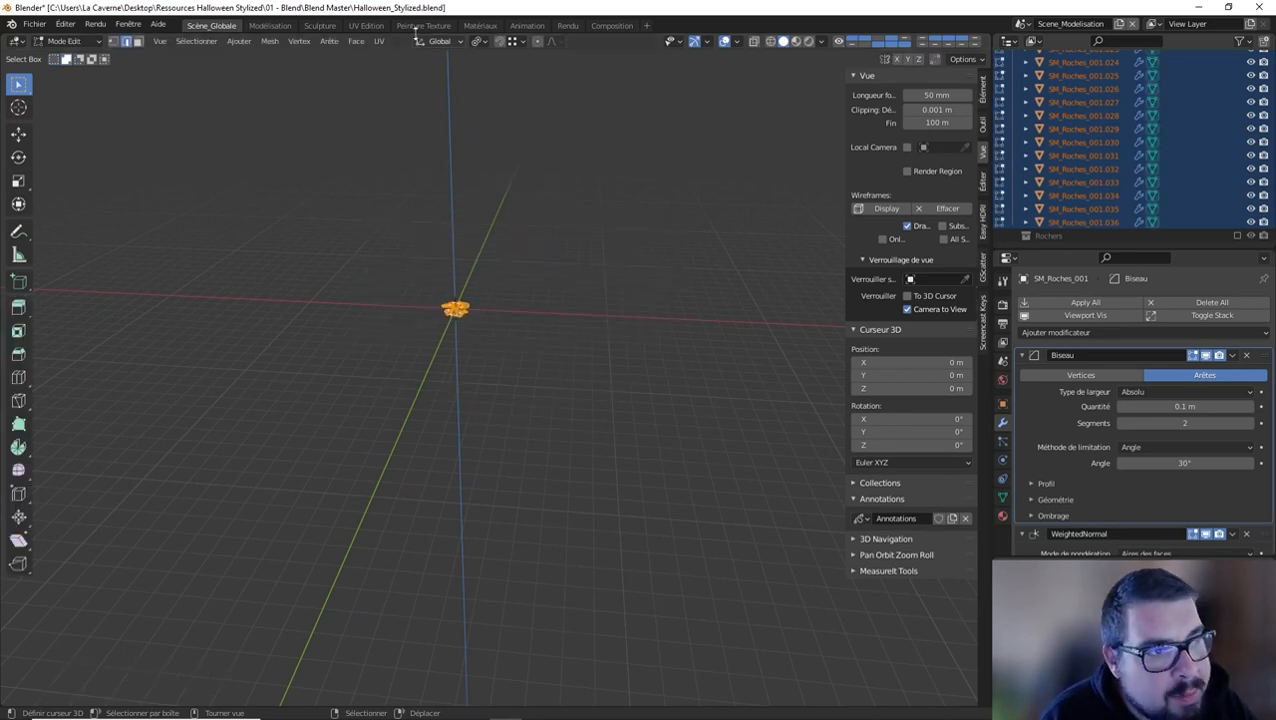
click(366, 25)
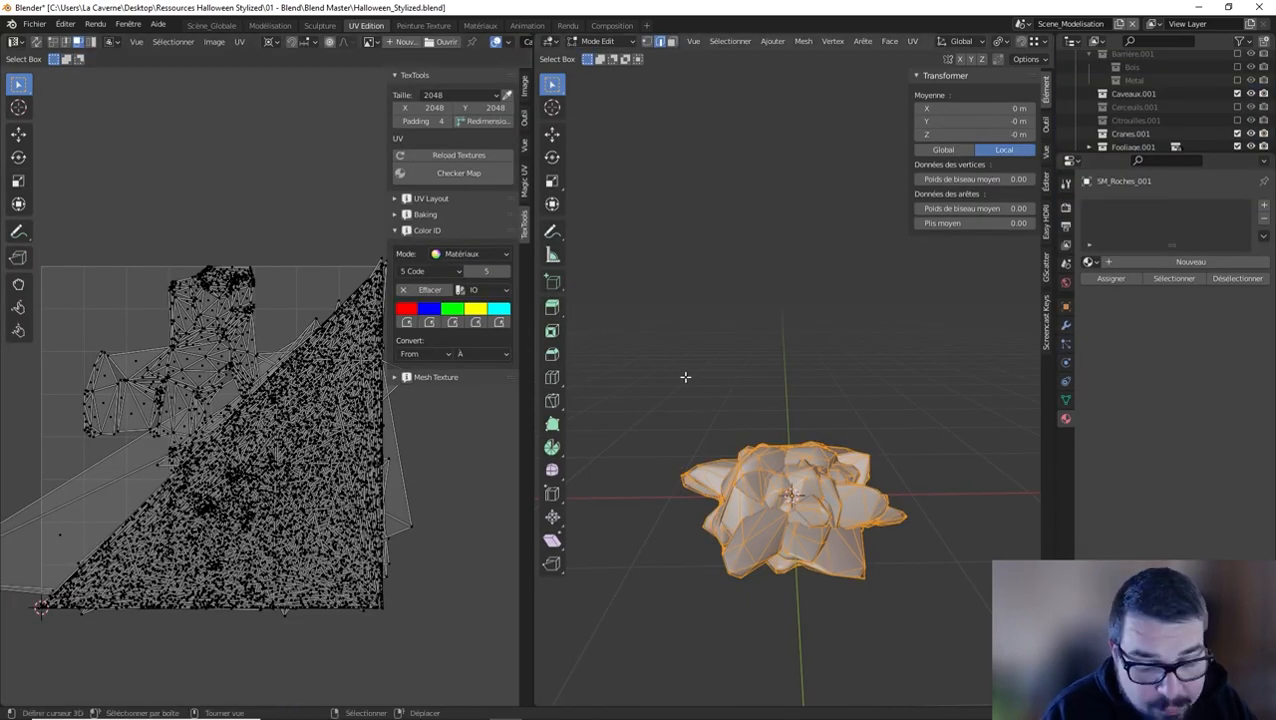
key(u)
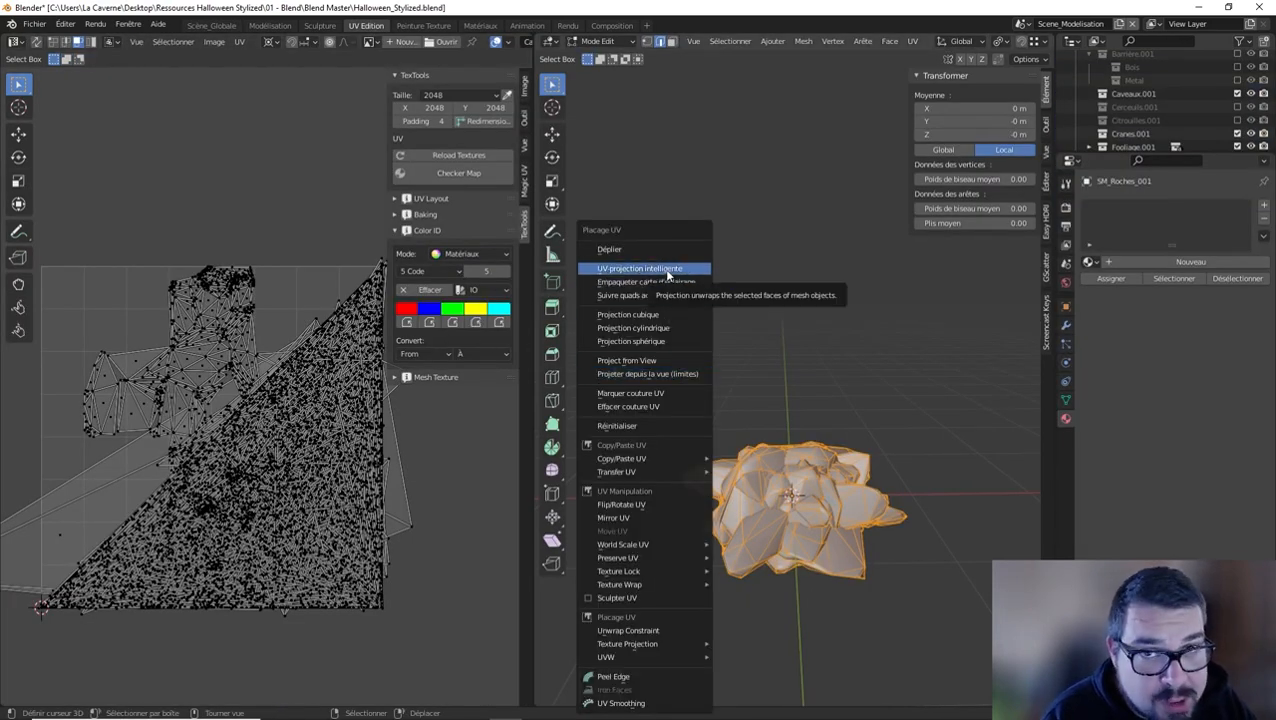
click(668, 269)
click(678, 378)
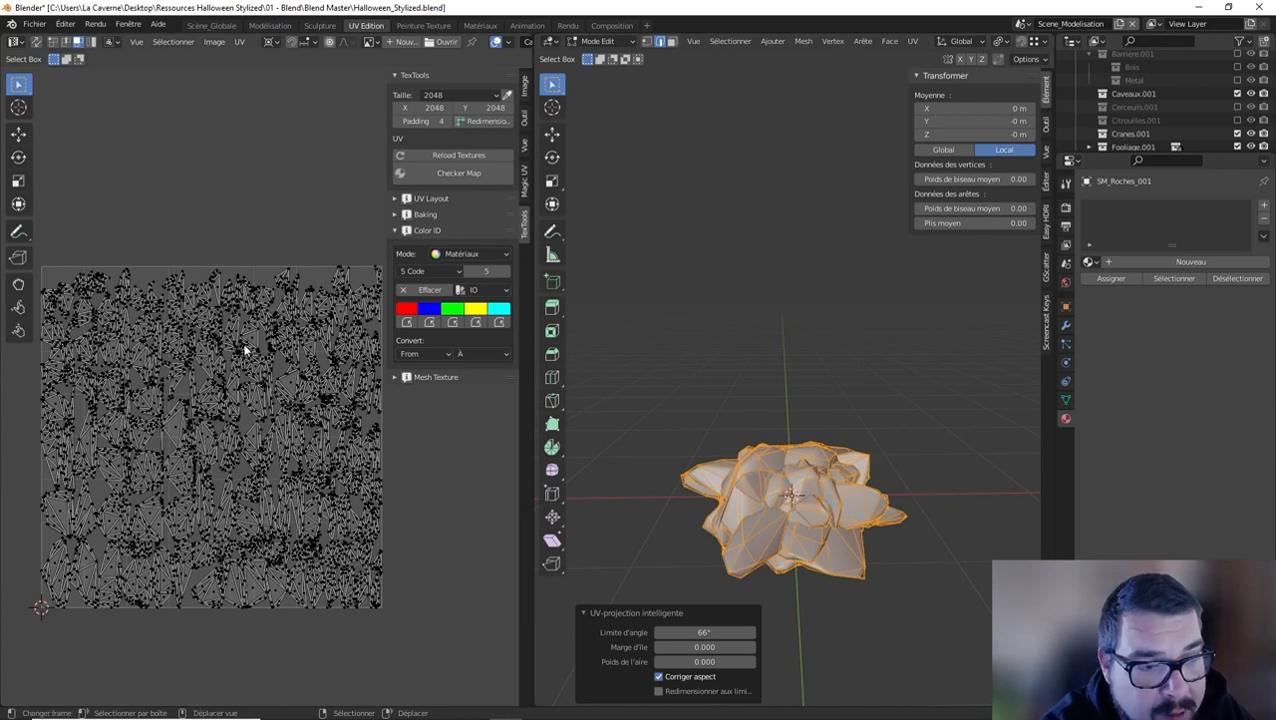
Select all UV islands of the fragments, pack them into the UV space, and return to Object mode
scroll(250, 340, up, 5)
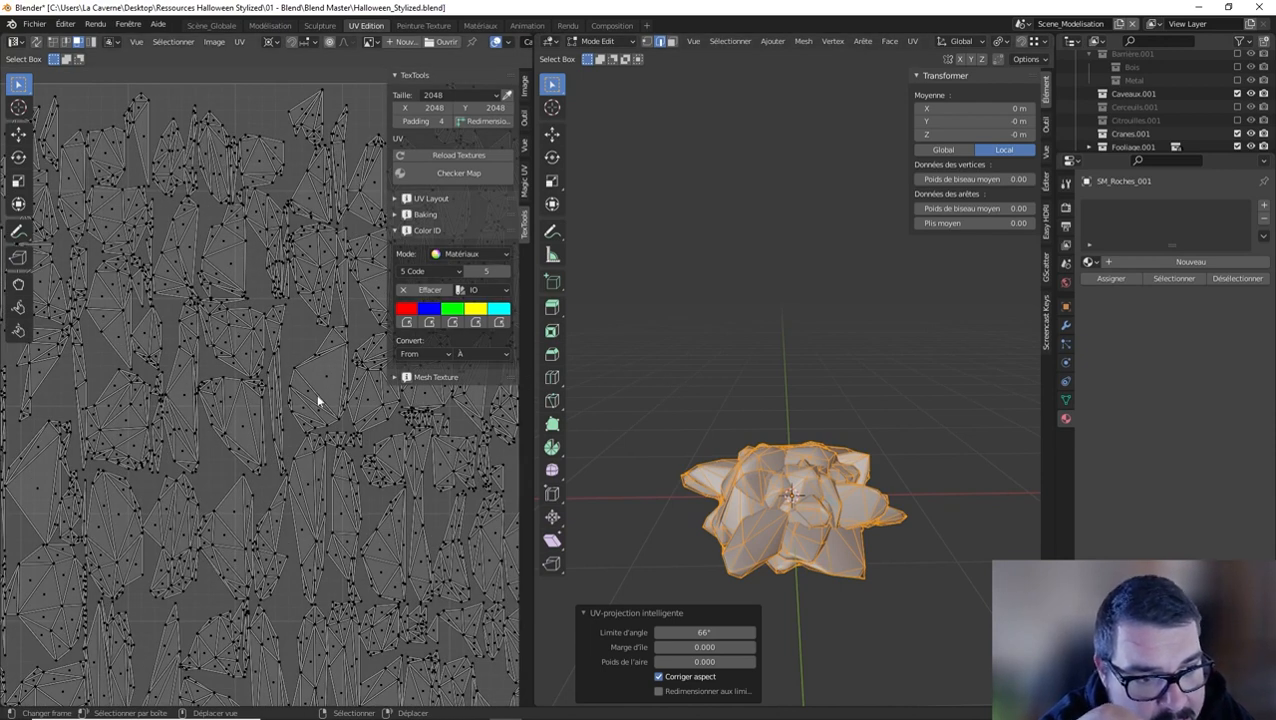
key(a)
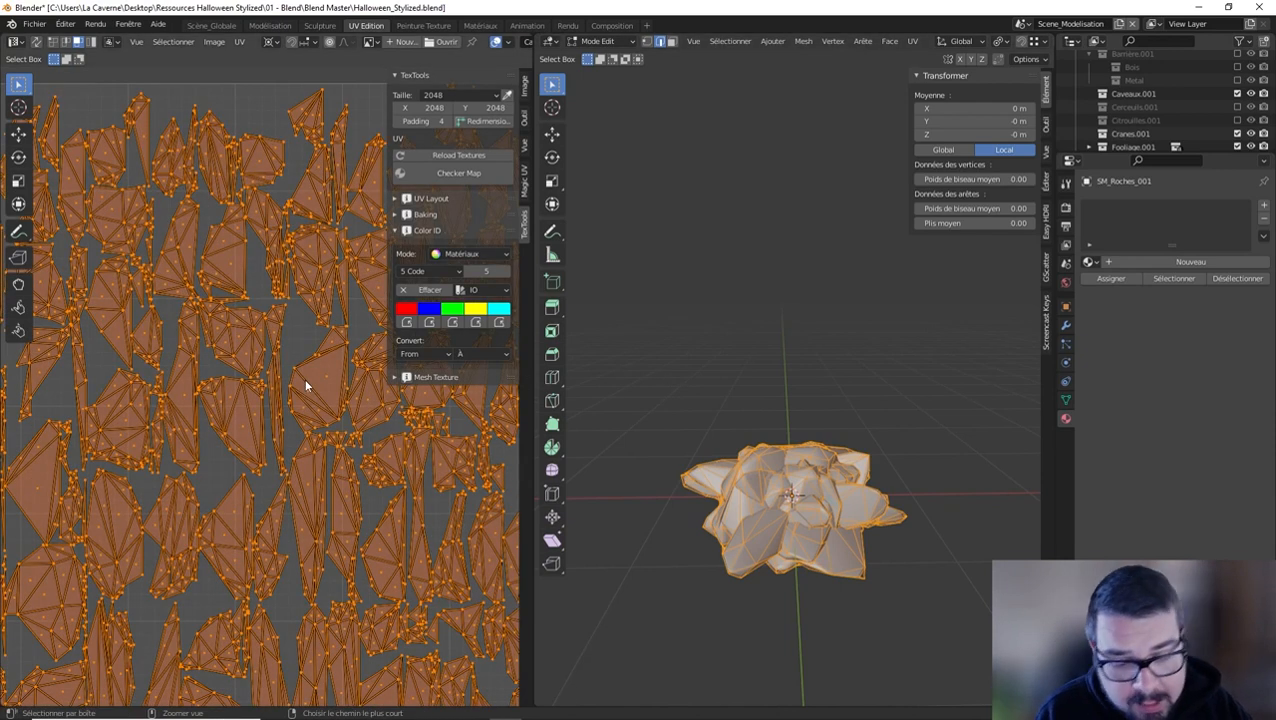
key(ctrl+p)
key(Tab)
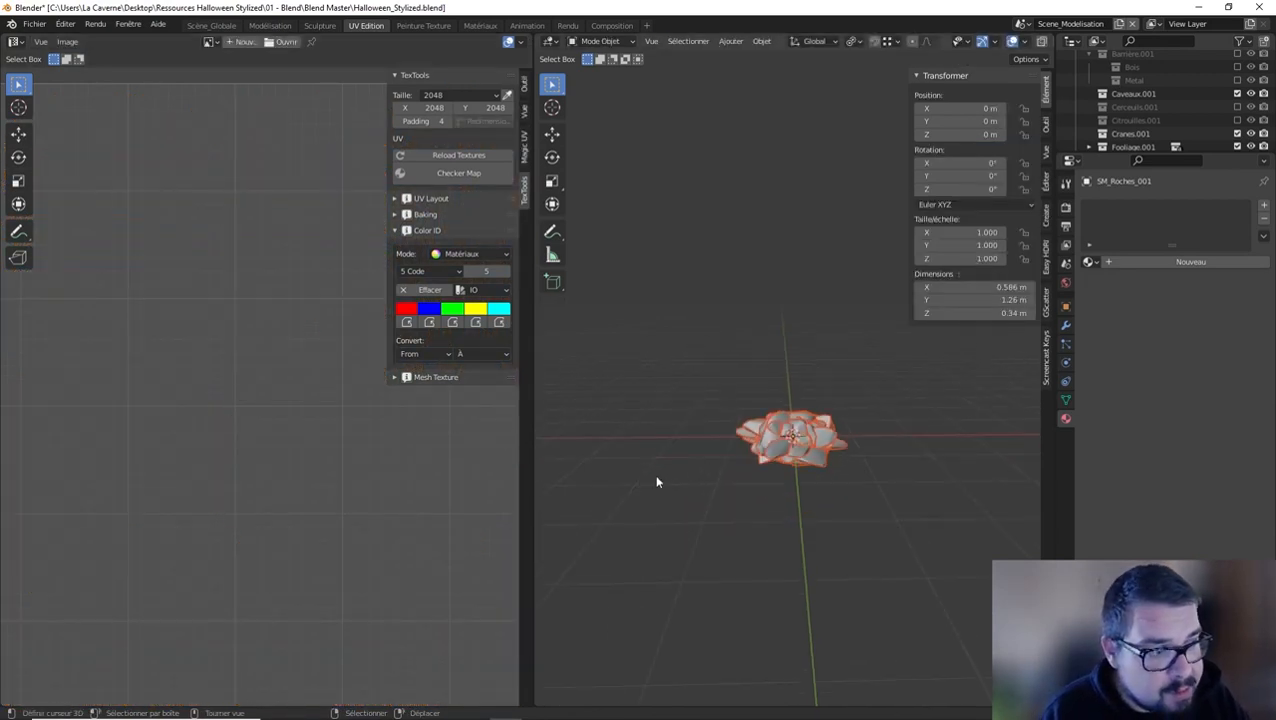
Create a material named M_Pierres on the active fragment SM_Roches_001 and link it to all other selected fragments
click(1149, 261)
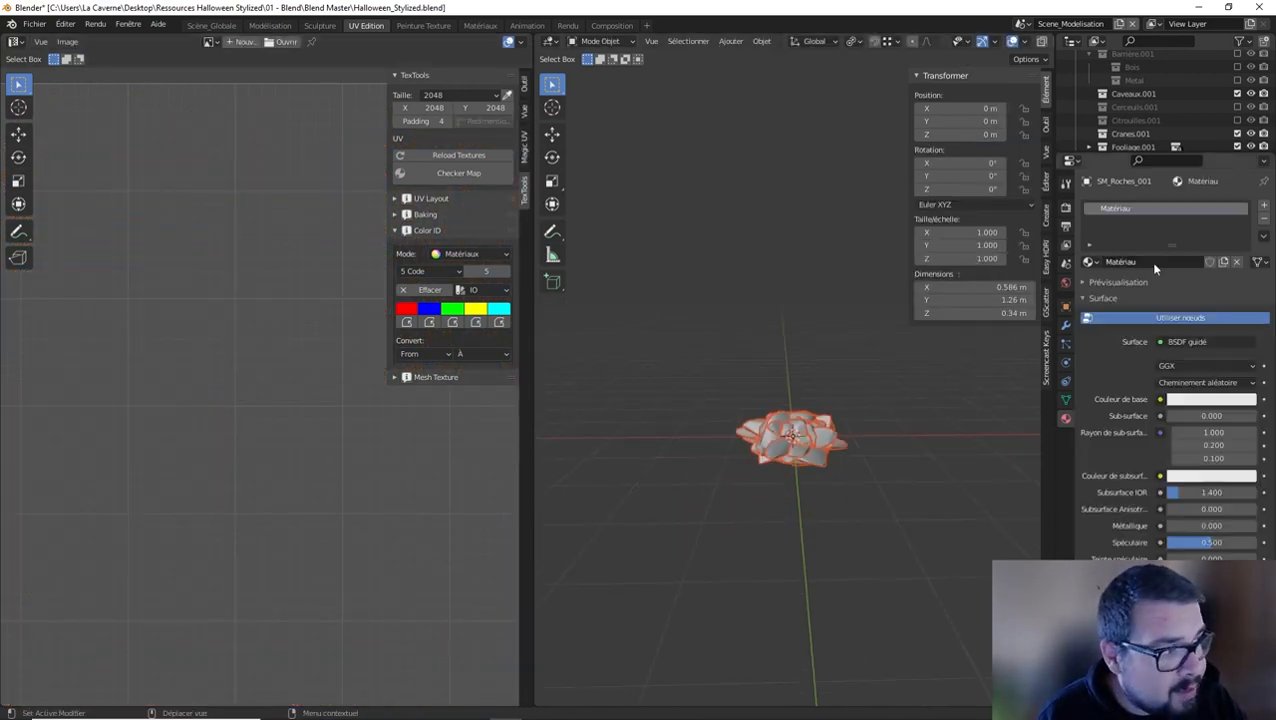
click(1149, 261)
text(M_Pierre)
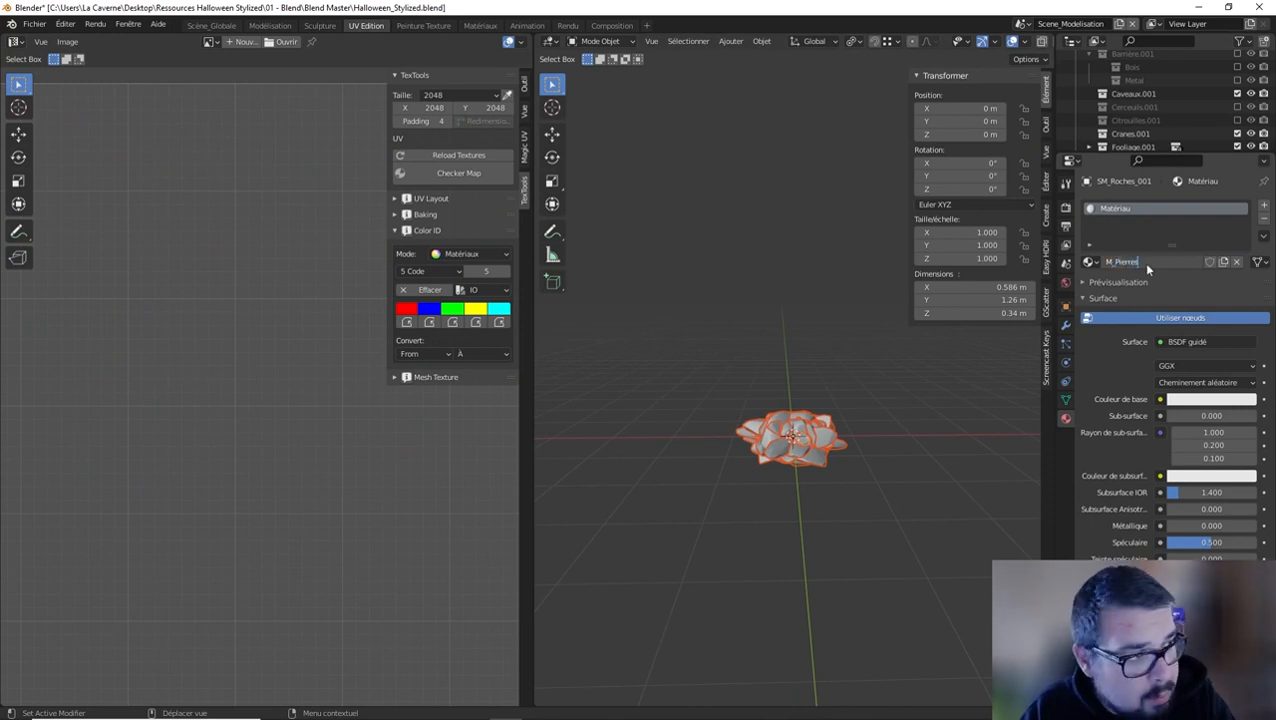
text(s)
key(Return)
key(ctrl+l)
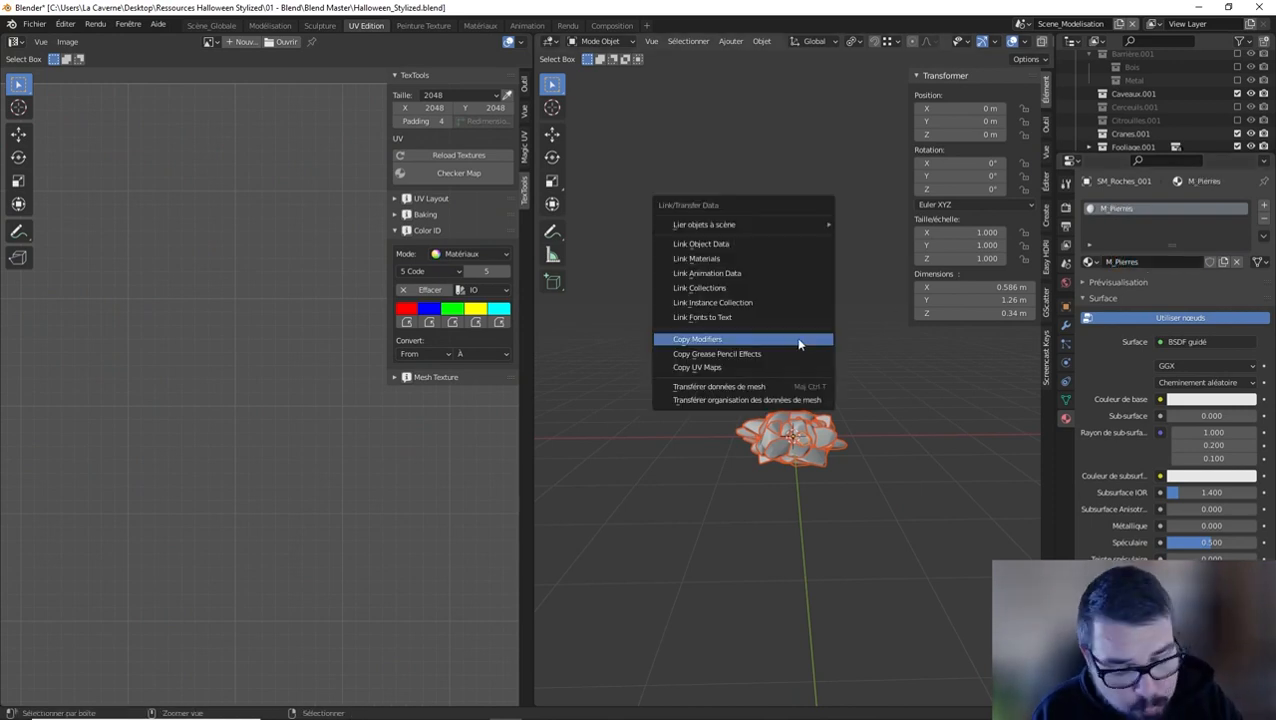
click(727, 260)
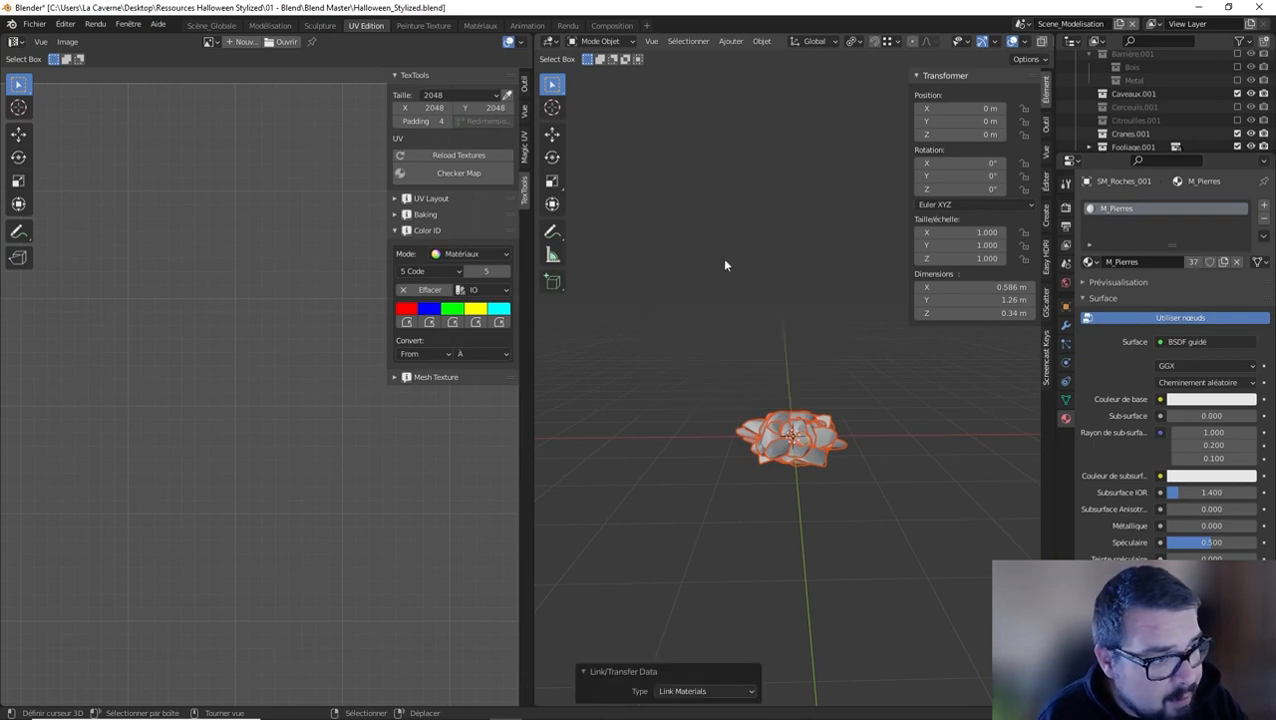
Select only the SM_Roches_001 fragment in the Roches Cassés collection and return to the Scène_Globale workspace
scroll(1147, 140, down, 5)
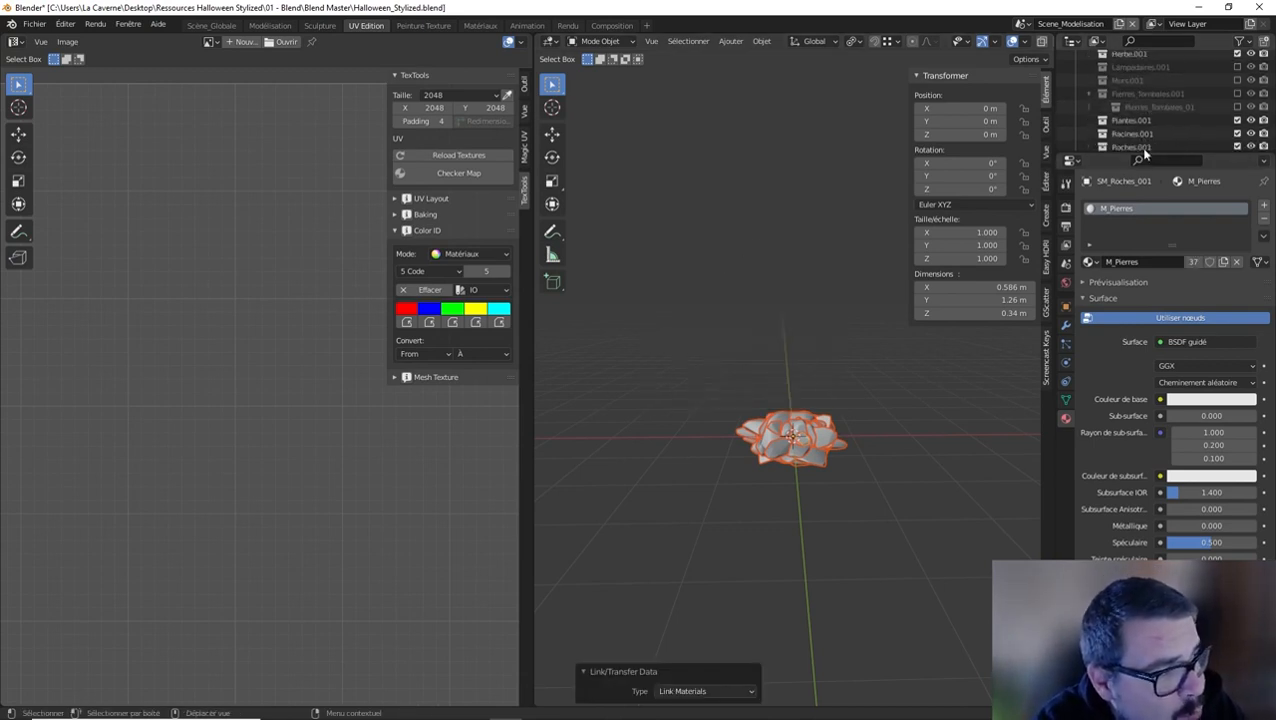
scroll(1158, 144, down, 4)
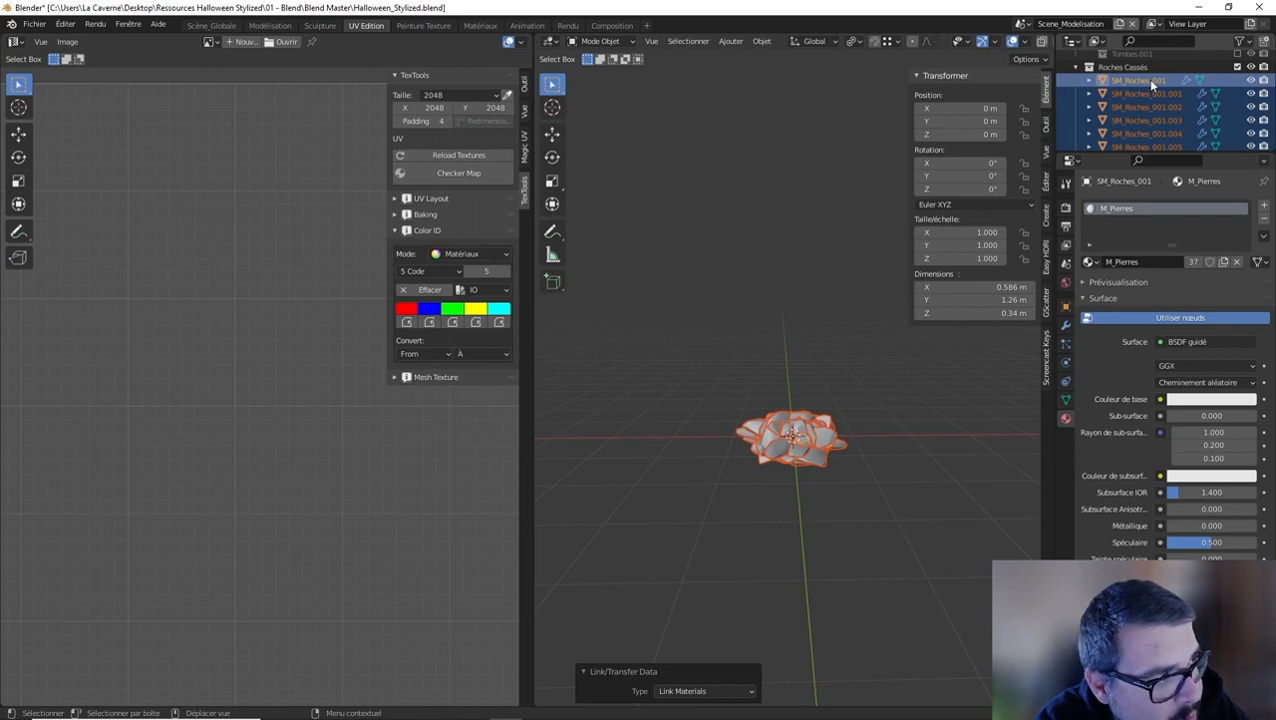
click(1146, 79)
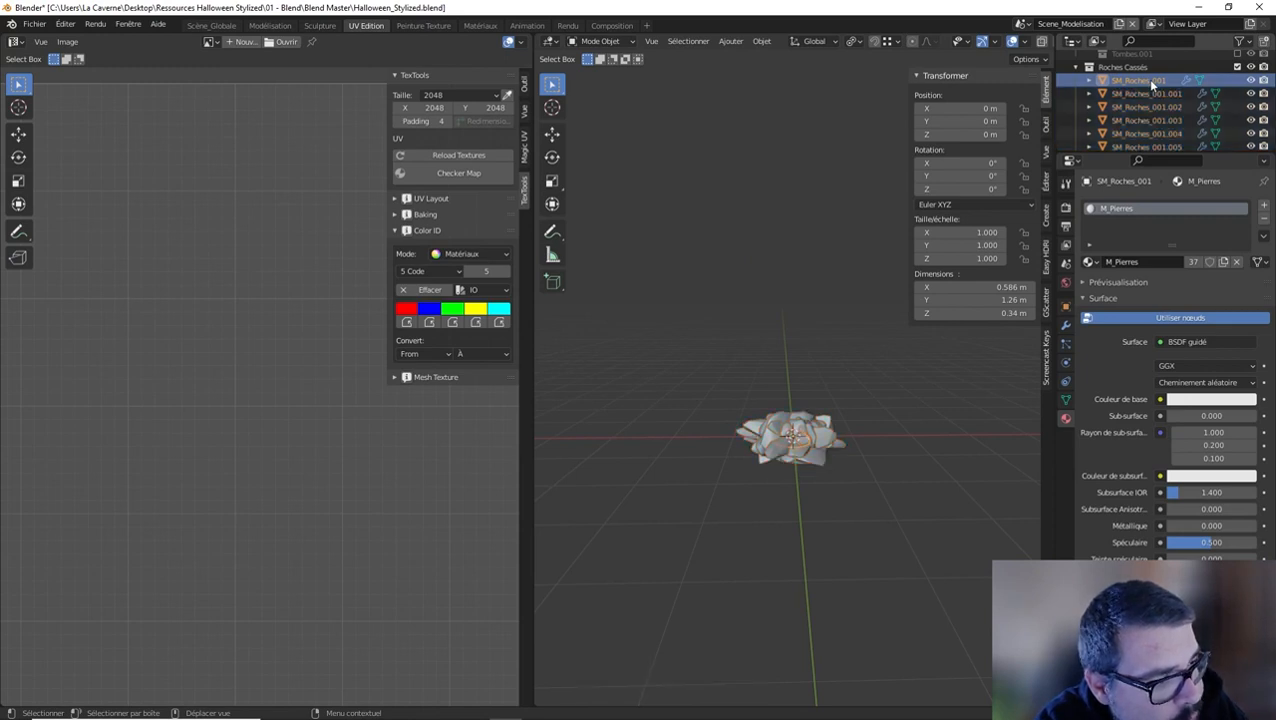
click(211, 25)
scroll(1069, 174, up, 10)
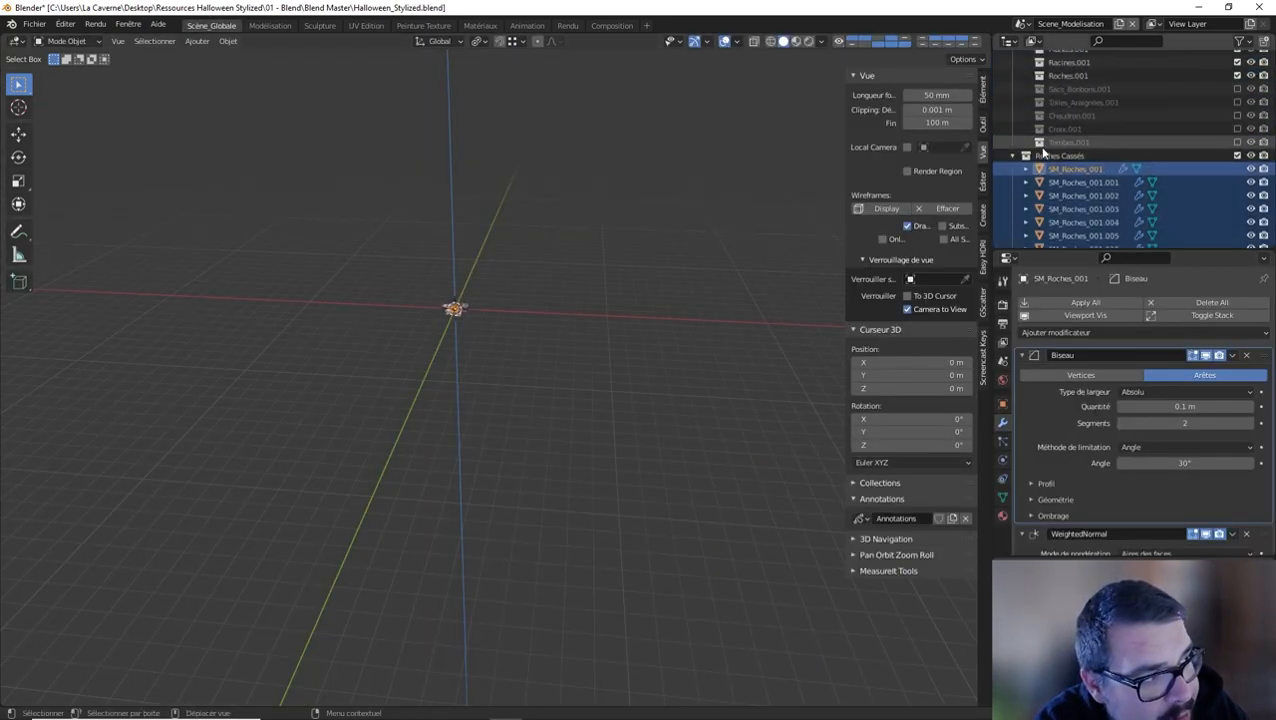
scroll(1080, 210, down, 3)
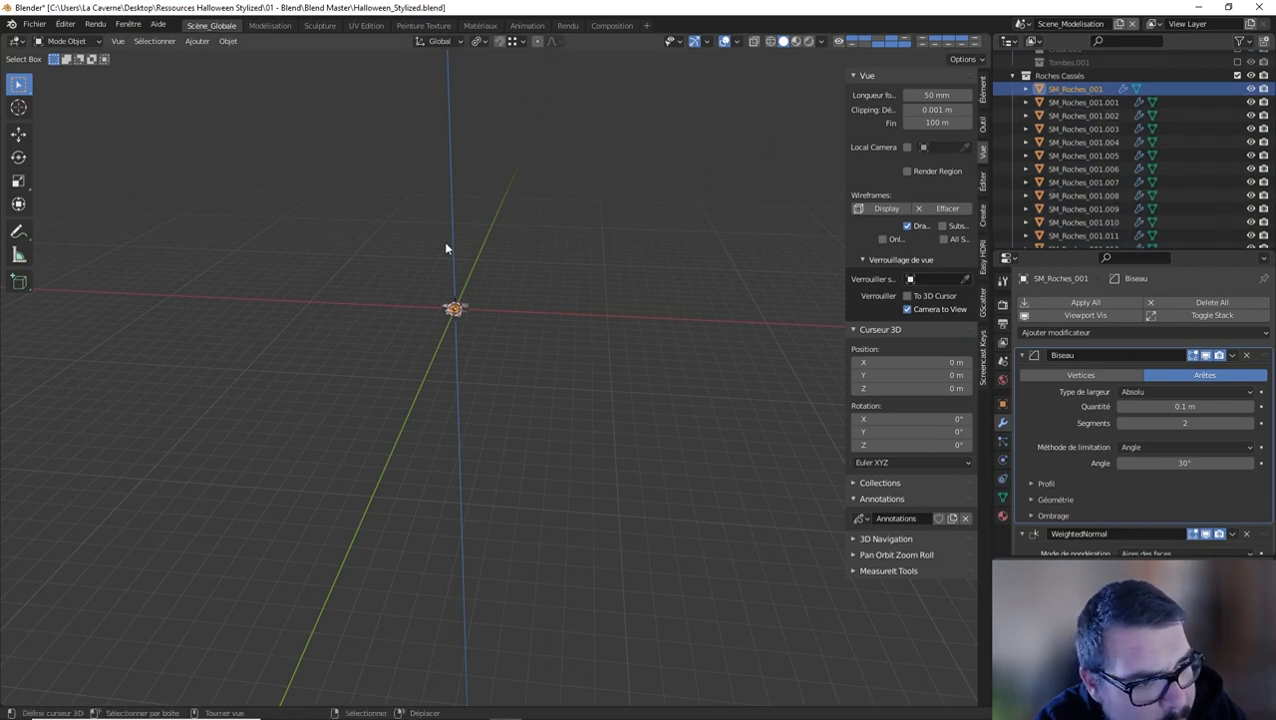
scroll(446, 243, up, 7)
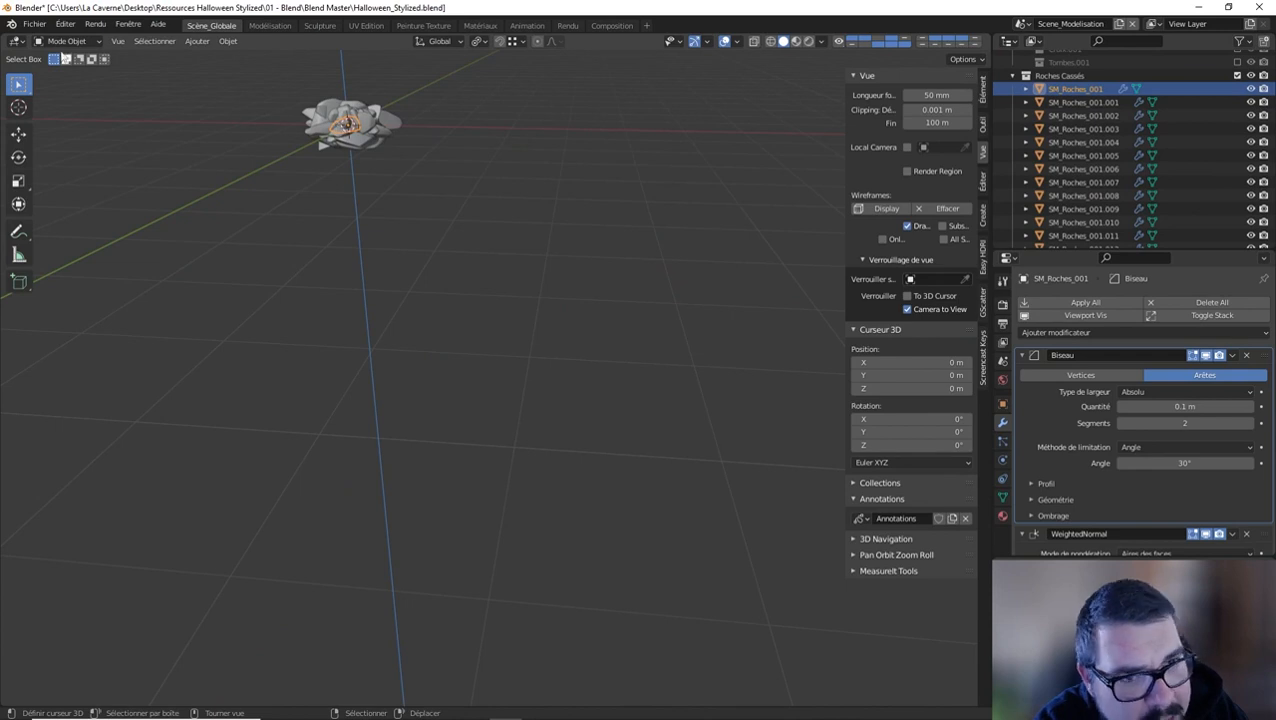
Start an FBX export of the selected fragment and create a folder named Fooliage in the Export directory
click(34, 24)
mouse_move(96, 209)
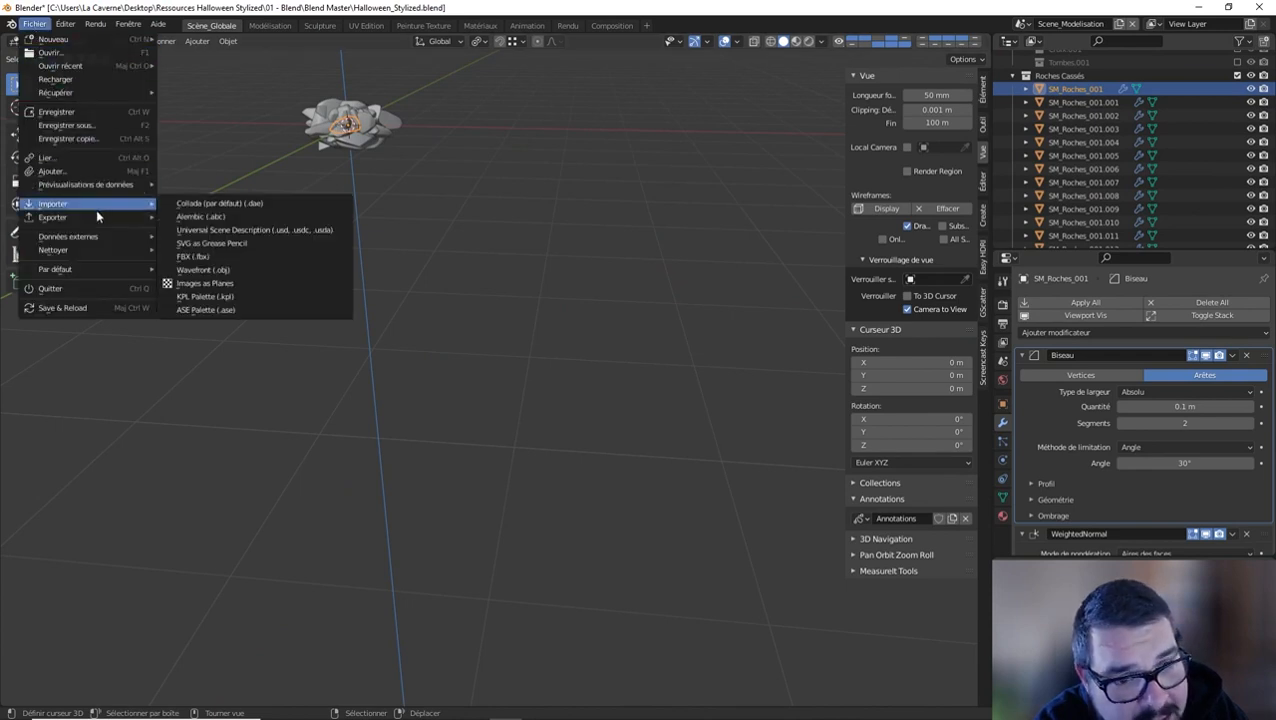
click(213, 274)
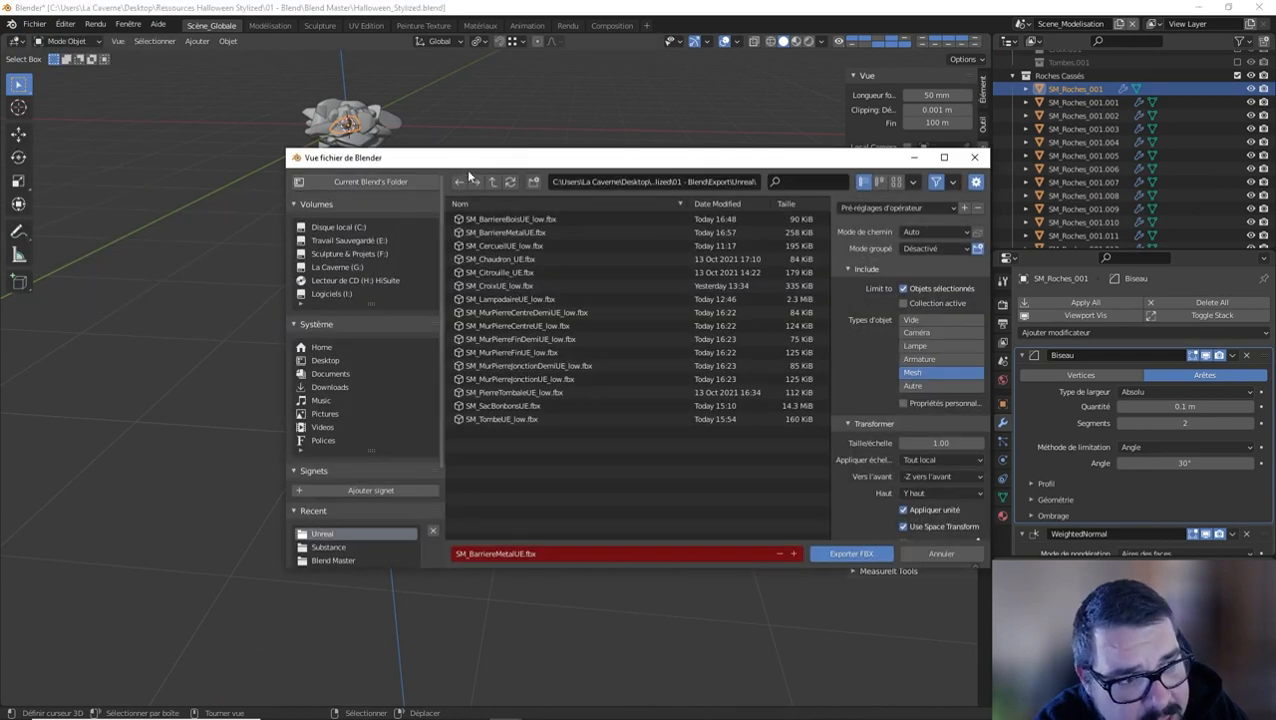
click(492, 182)
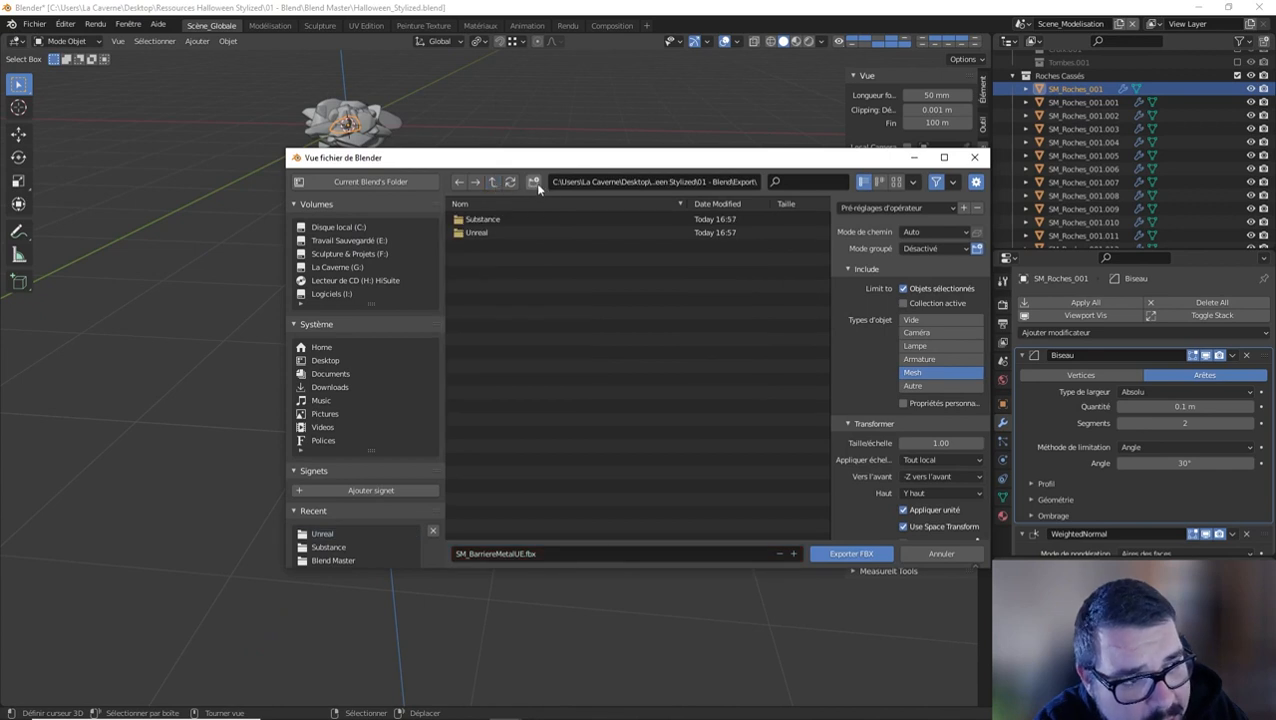
click(534, 182)
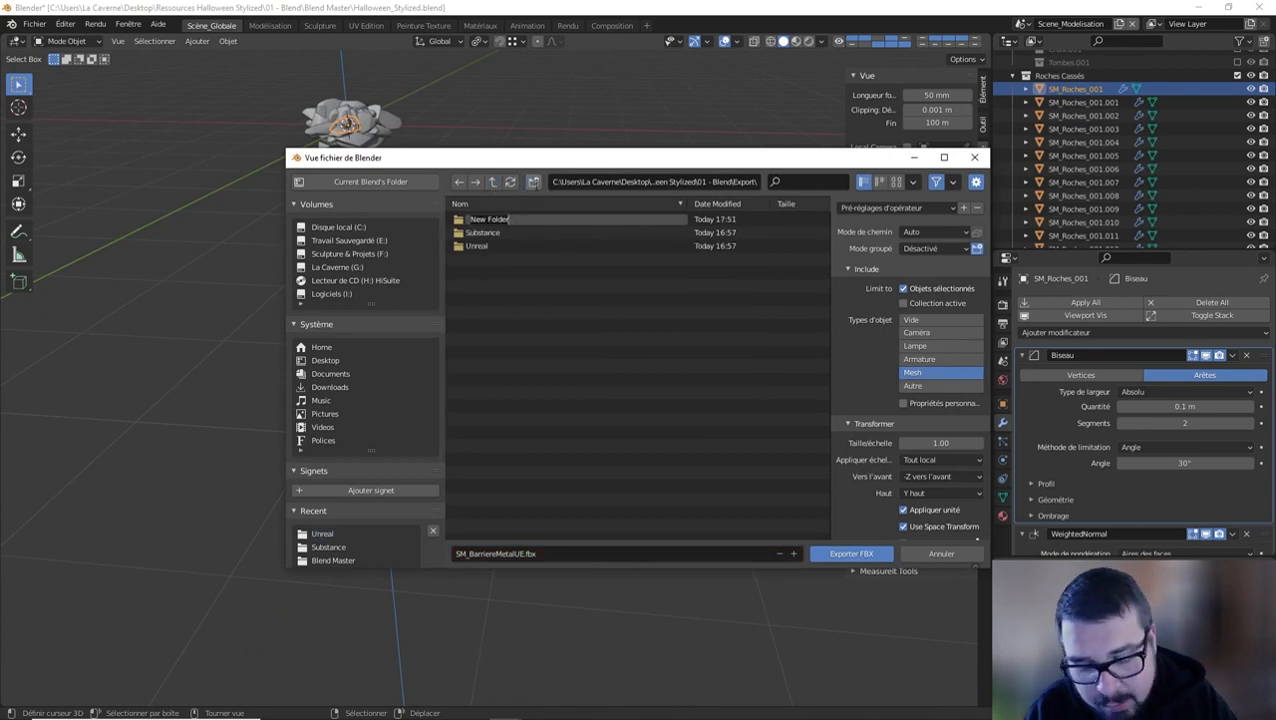
text(Foliage)
key(Return)
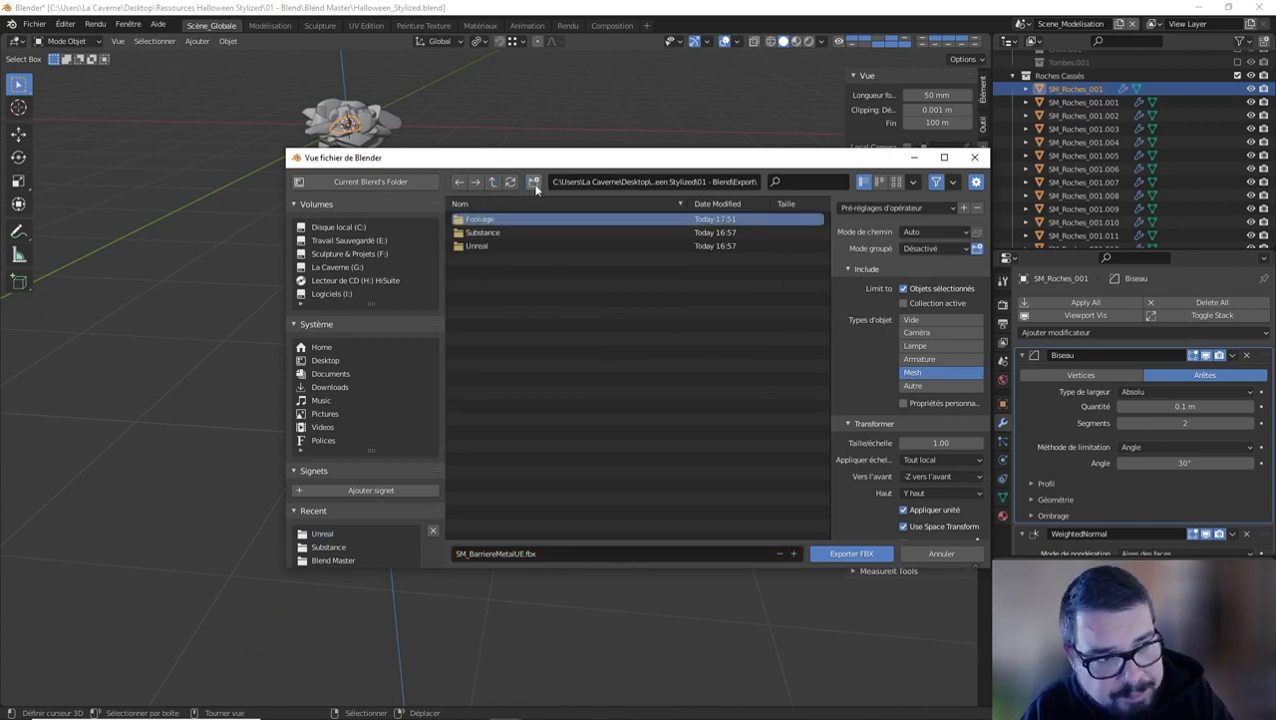
Create a subfolder named Pierres inside the Fooliage folder
double_click(484, 219)
click(534, 182)
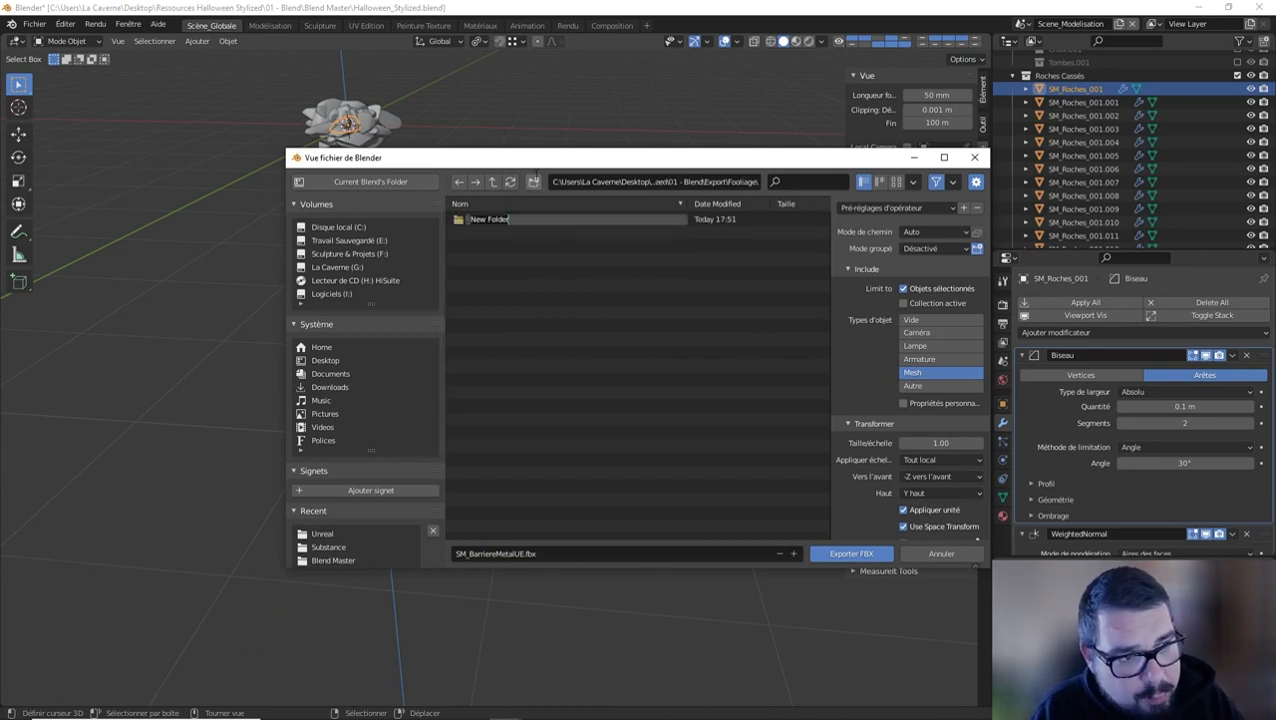
text(Pl)
key(Return)
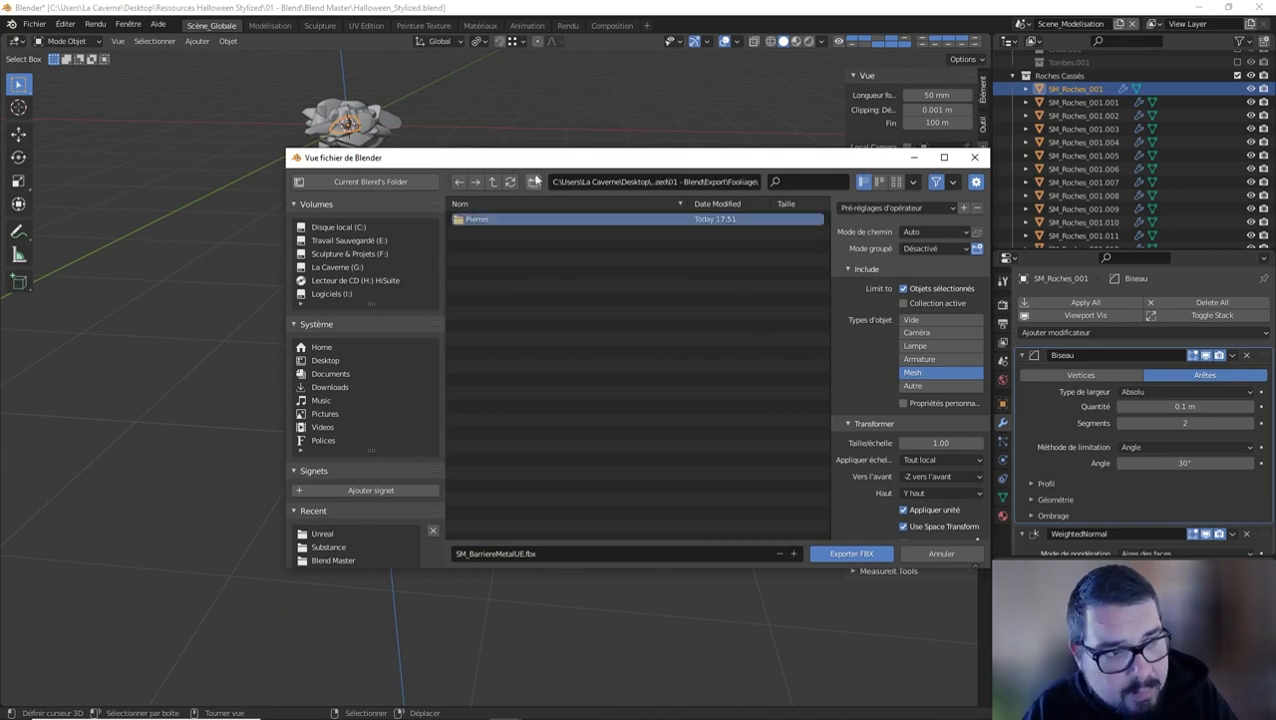
Create two subfolders named Substance and UE inside the Pierres folder
click(533, 182)
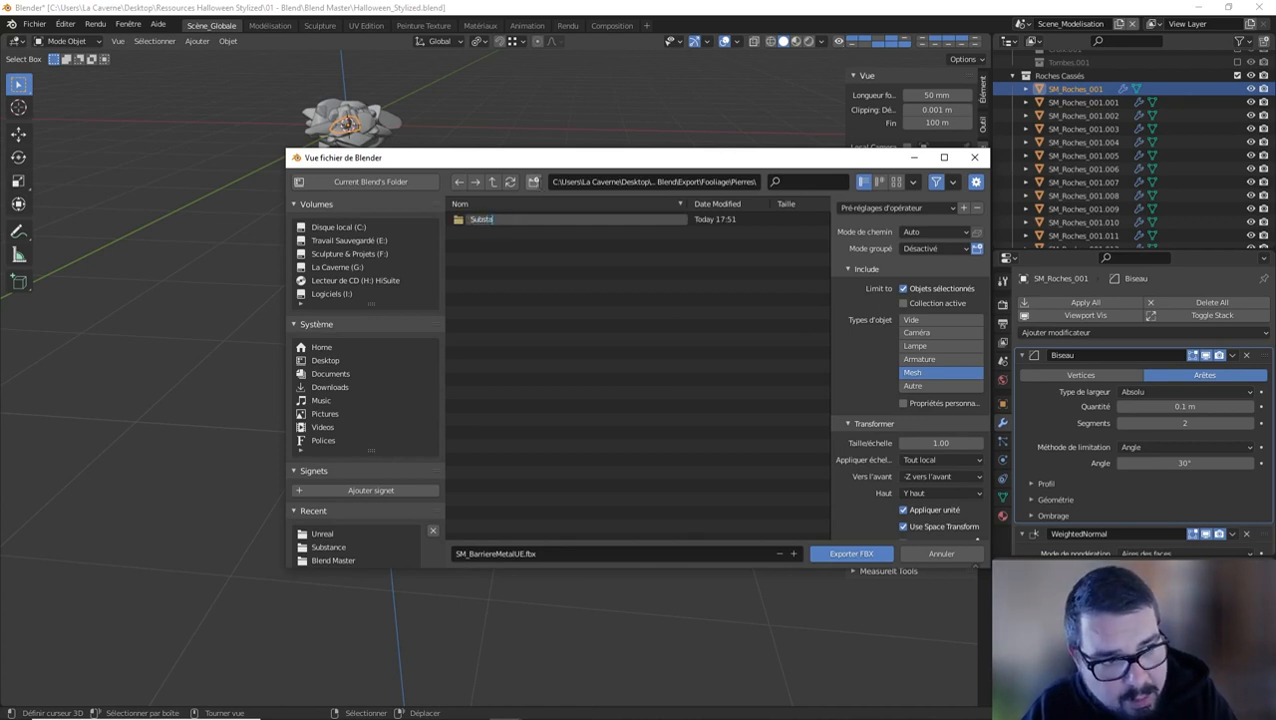
text(Substance)
key(Return)
click(534, 182)
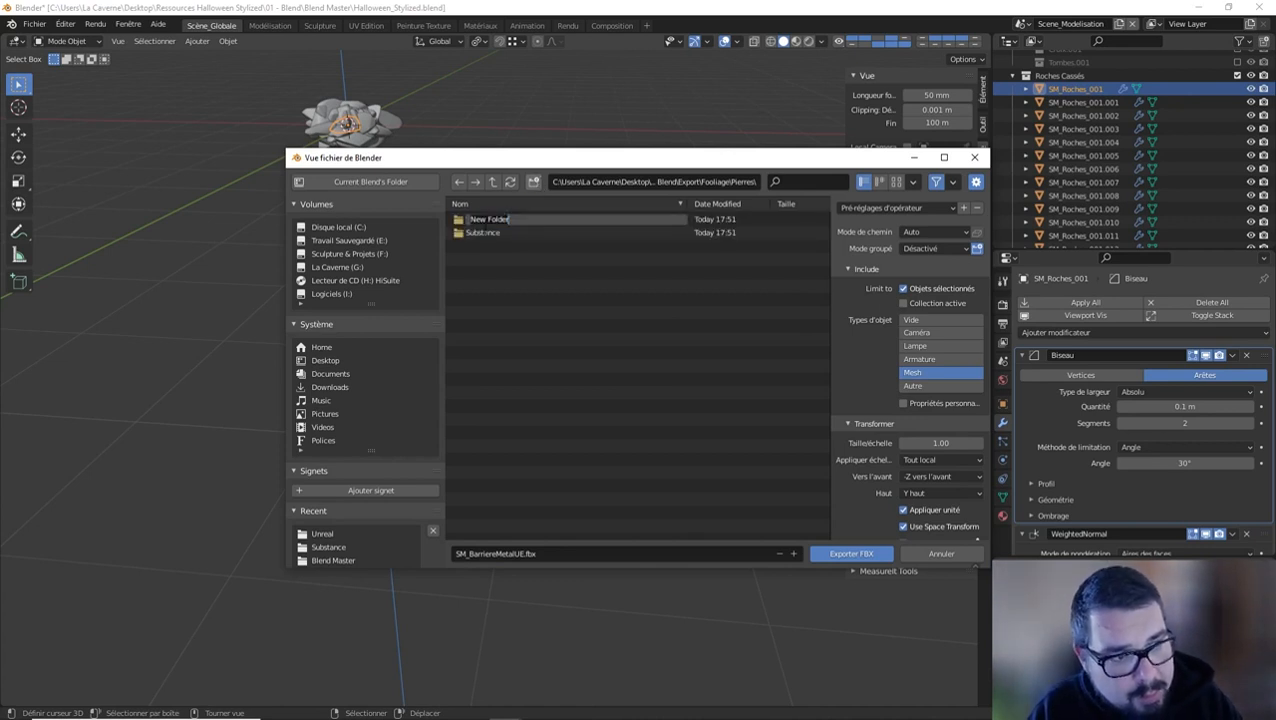
text(UE)
key(Return)
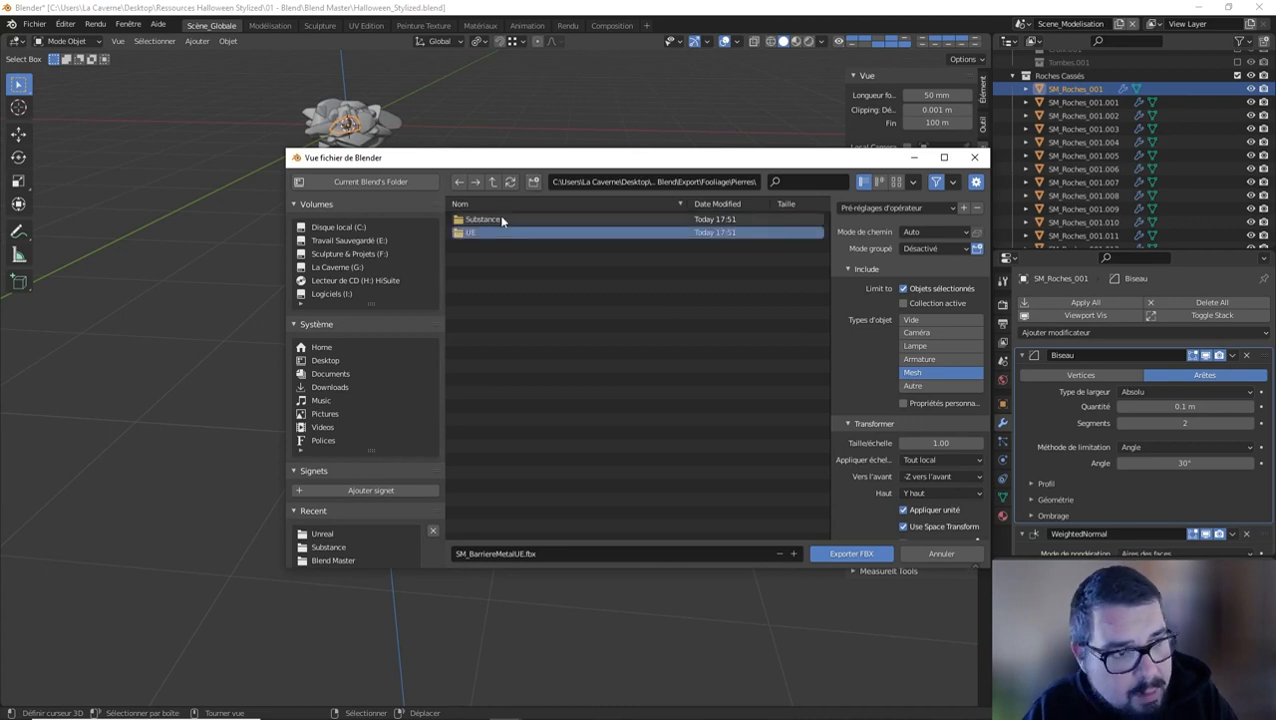
Export the selected fragment as SM_Pierre.fbx into the Substance folder, applying the Export Substance preset
double_click(500, 219)
click(558, 553)
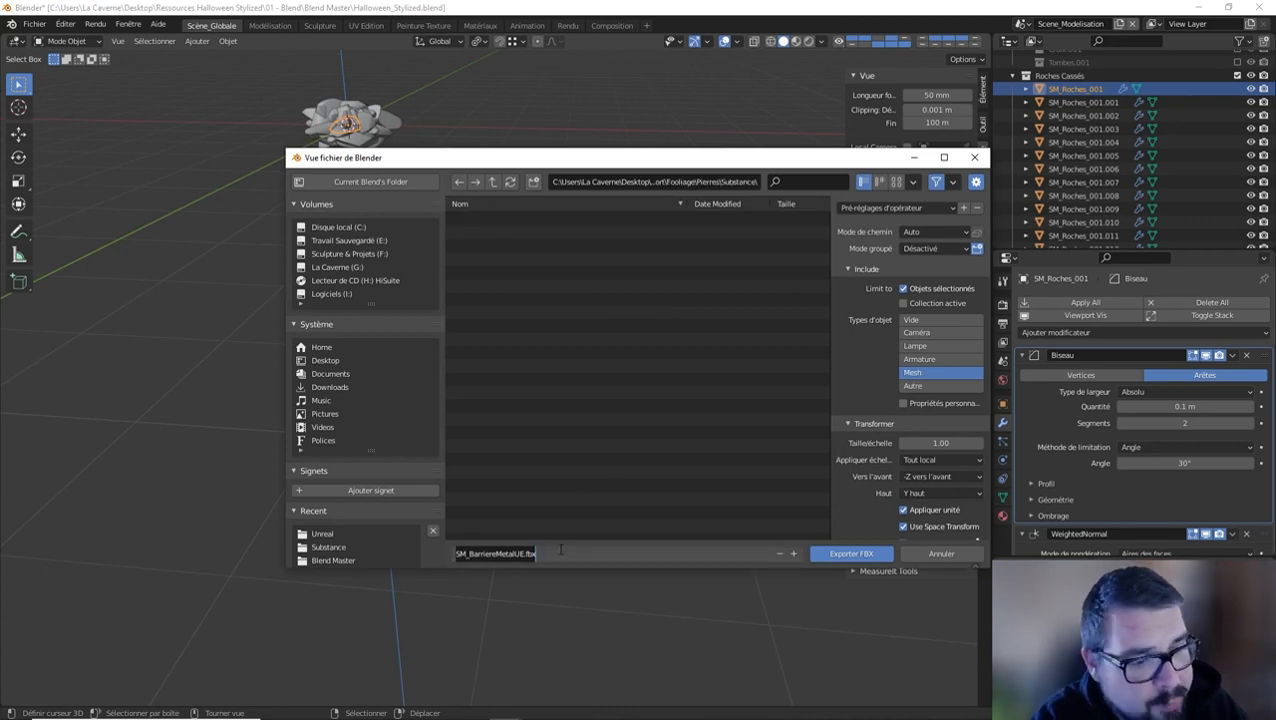
text(SM_Pie)
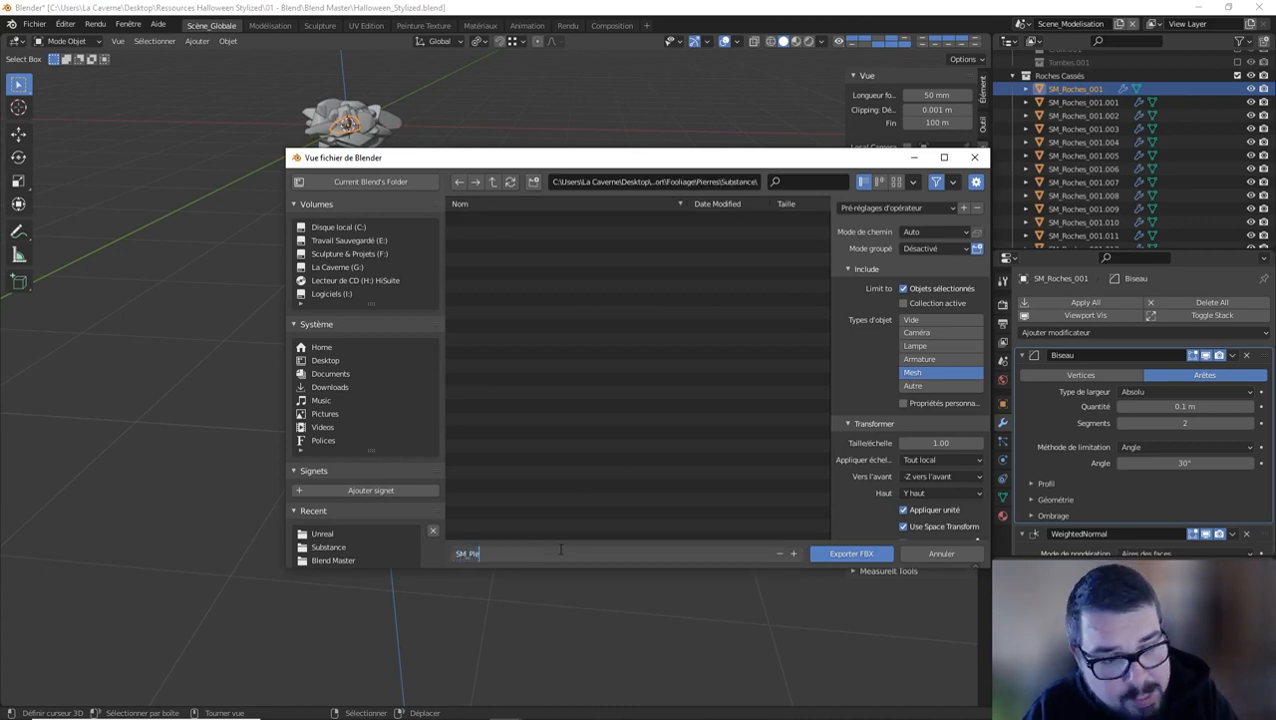
text(rre)
key(Return)
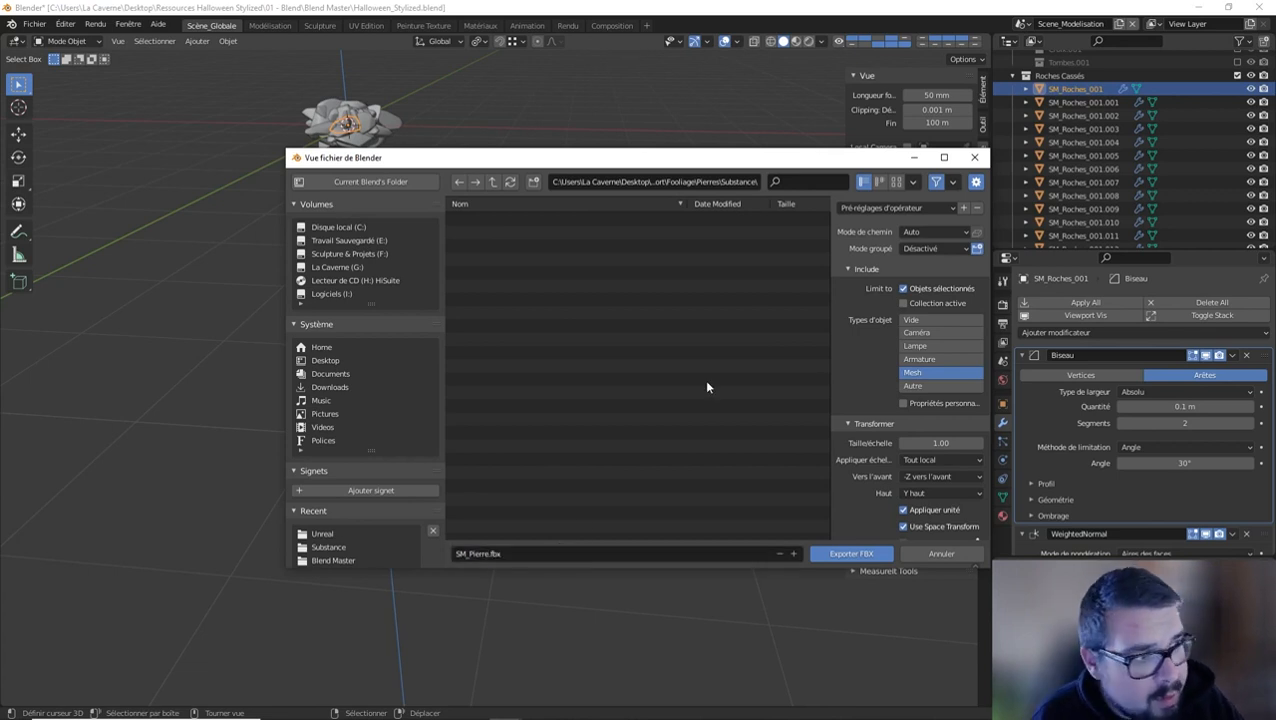
click(895, 207)
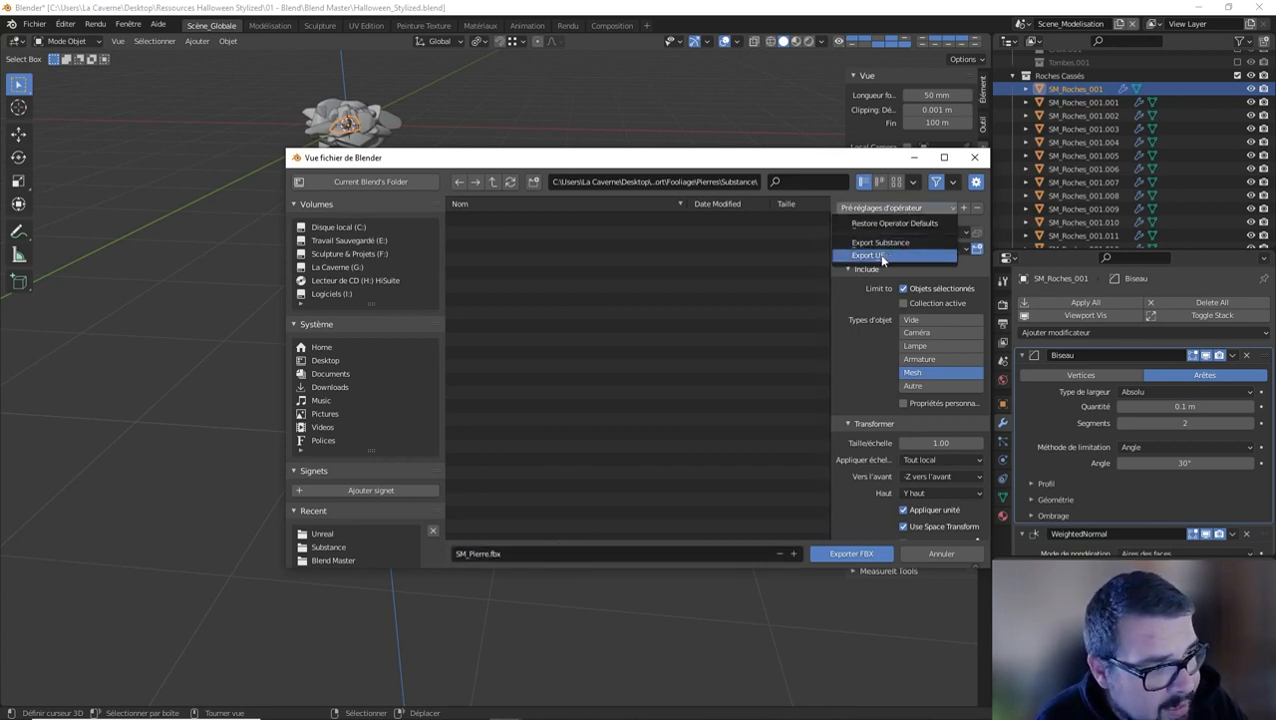
click(884, 242)
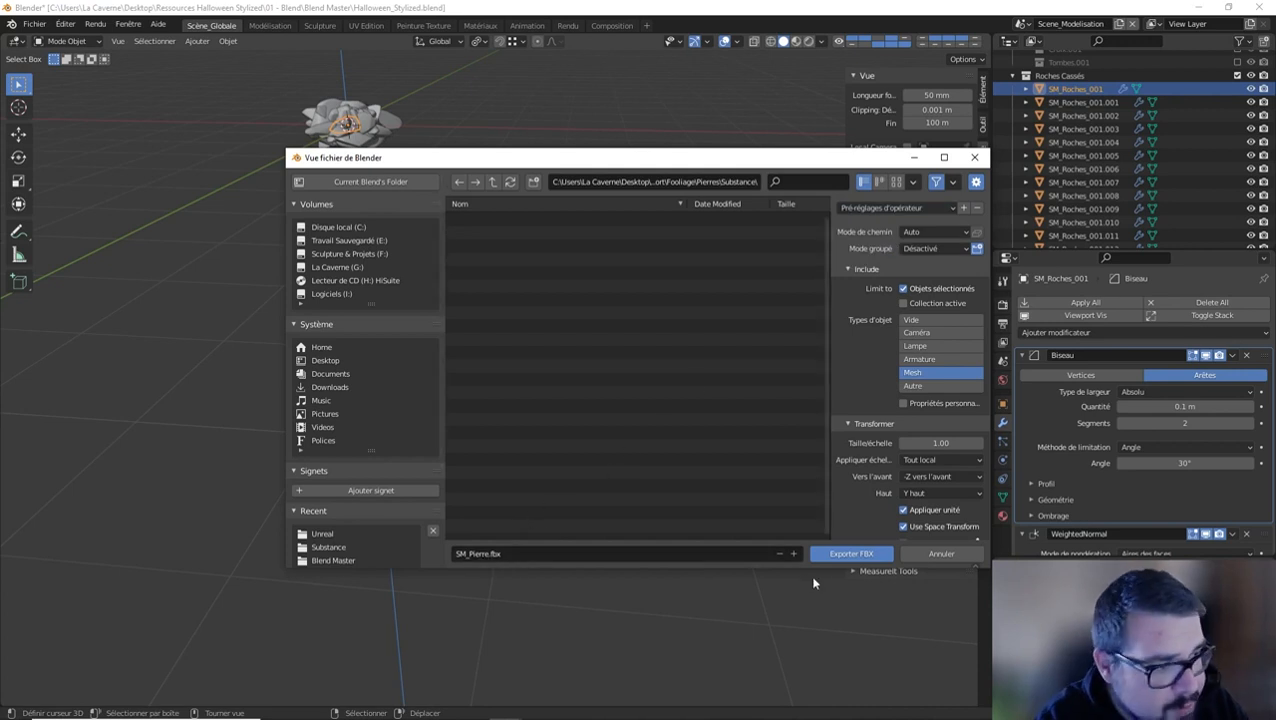
click(853, 555)
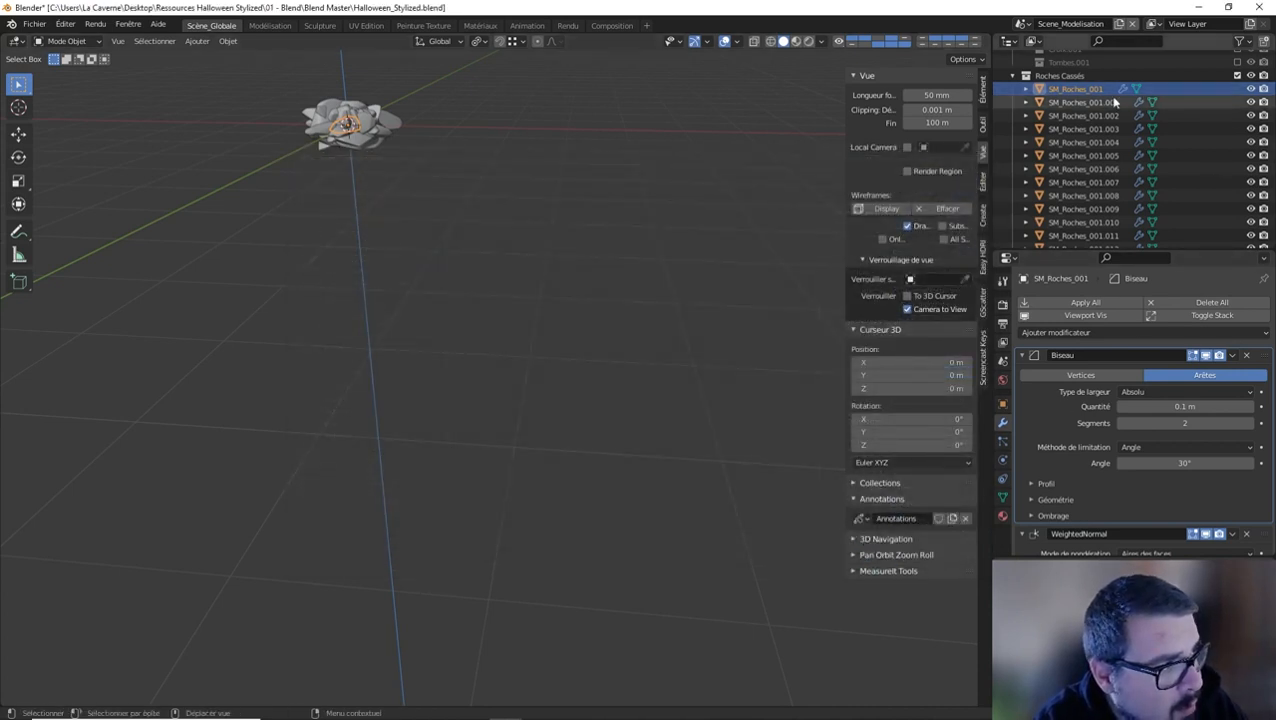
Export the SM_Roches_001.001 fragment as SM_Pierre1.fbx into the Substance folder
click(1095, 104)
click(34, 23)
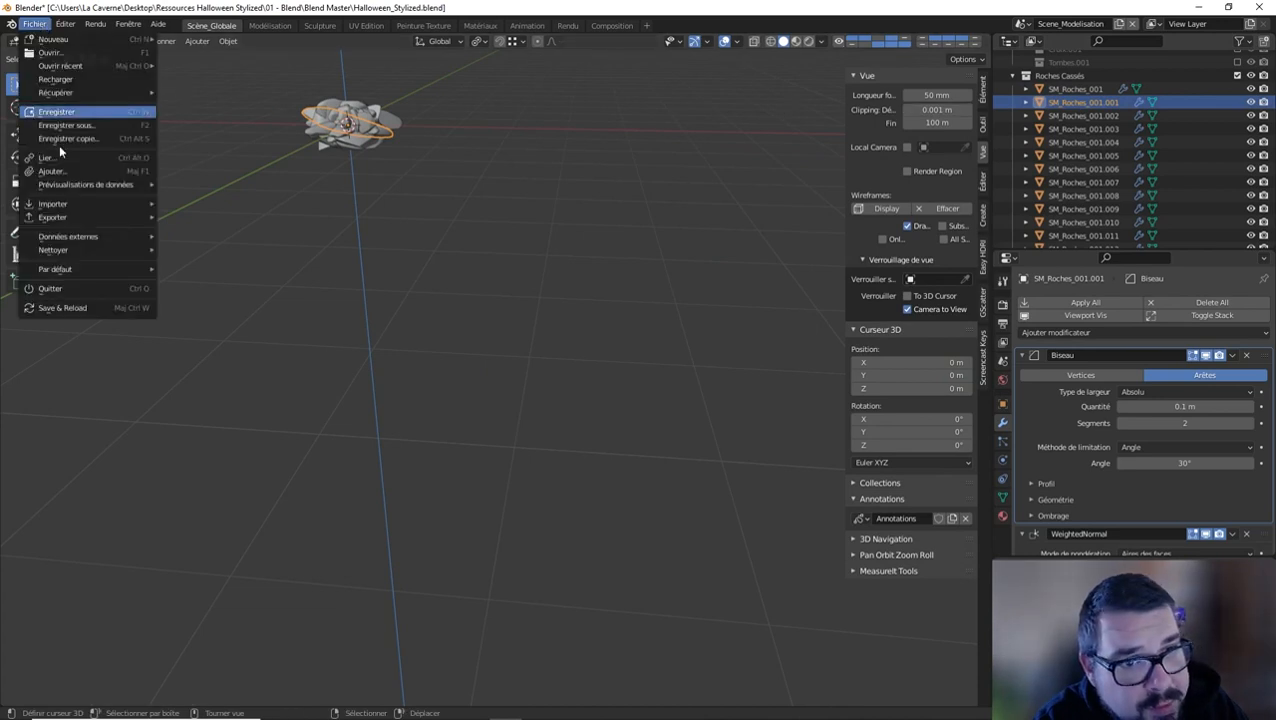
mouse_move(72, 222)
click(215, 283)
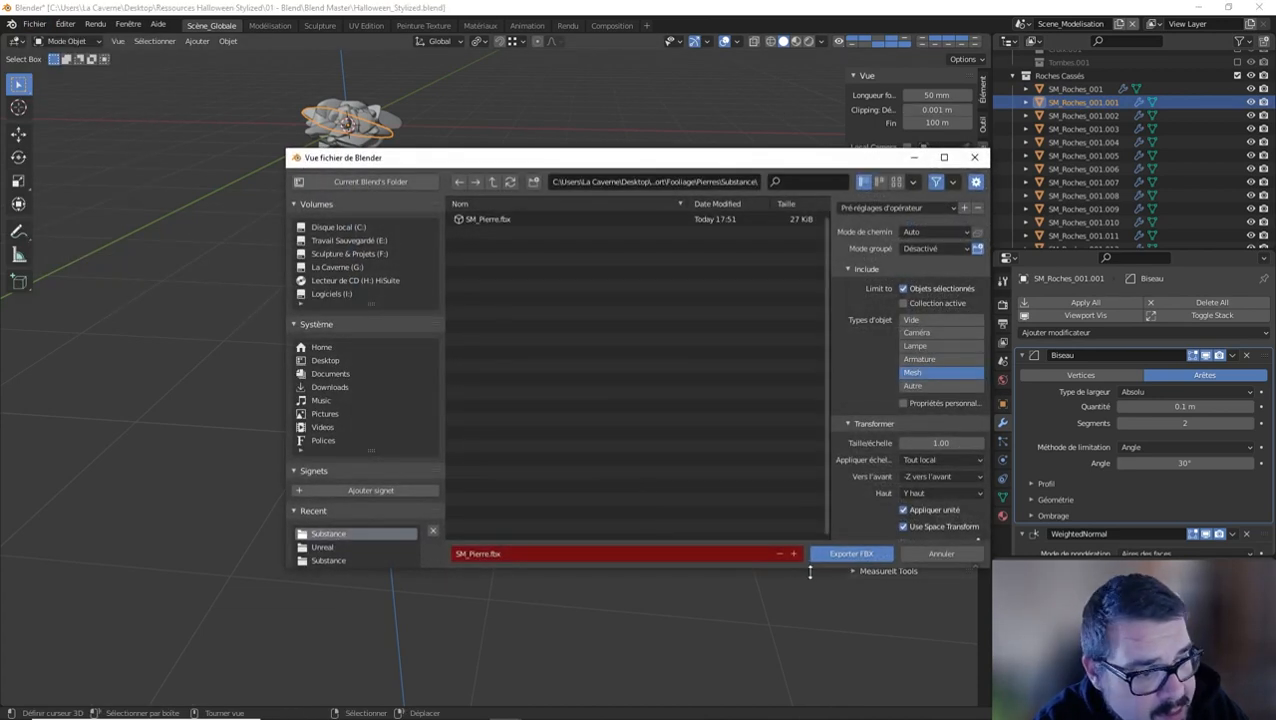
click(793, 554)
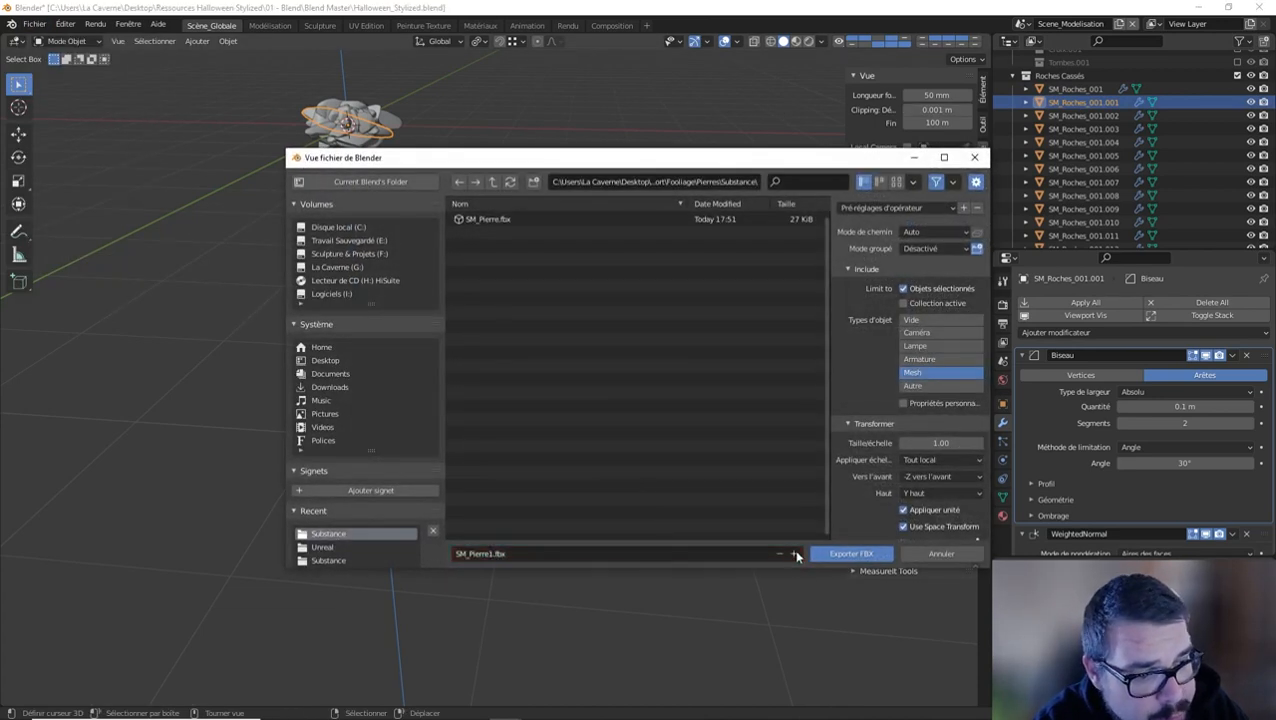
click(850, 554)
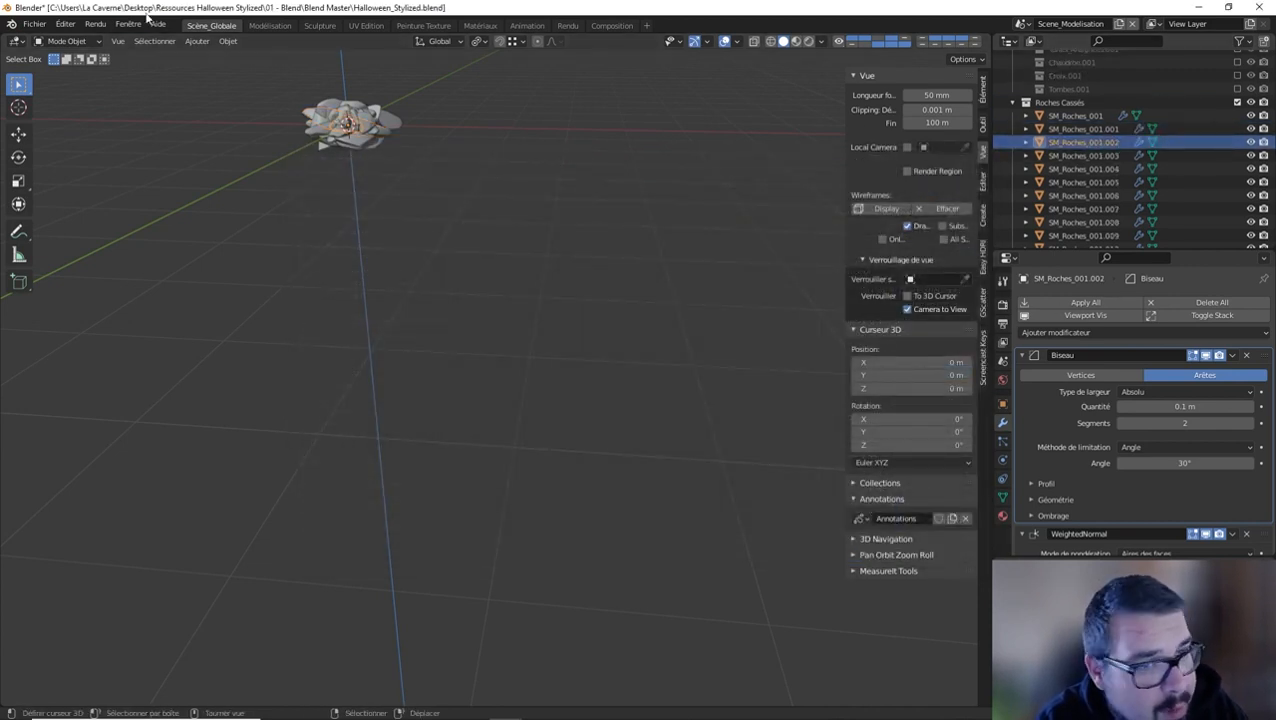
Export the SM_Roches_001.002 fragment as SM_Pierre2.fbx into the Substance folder
click(35, 25)
mouse_move(60, 204)
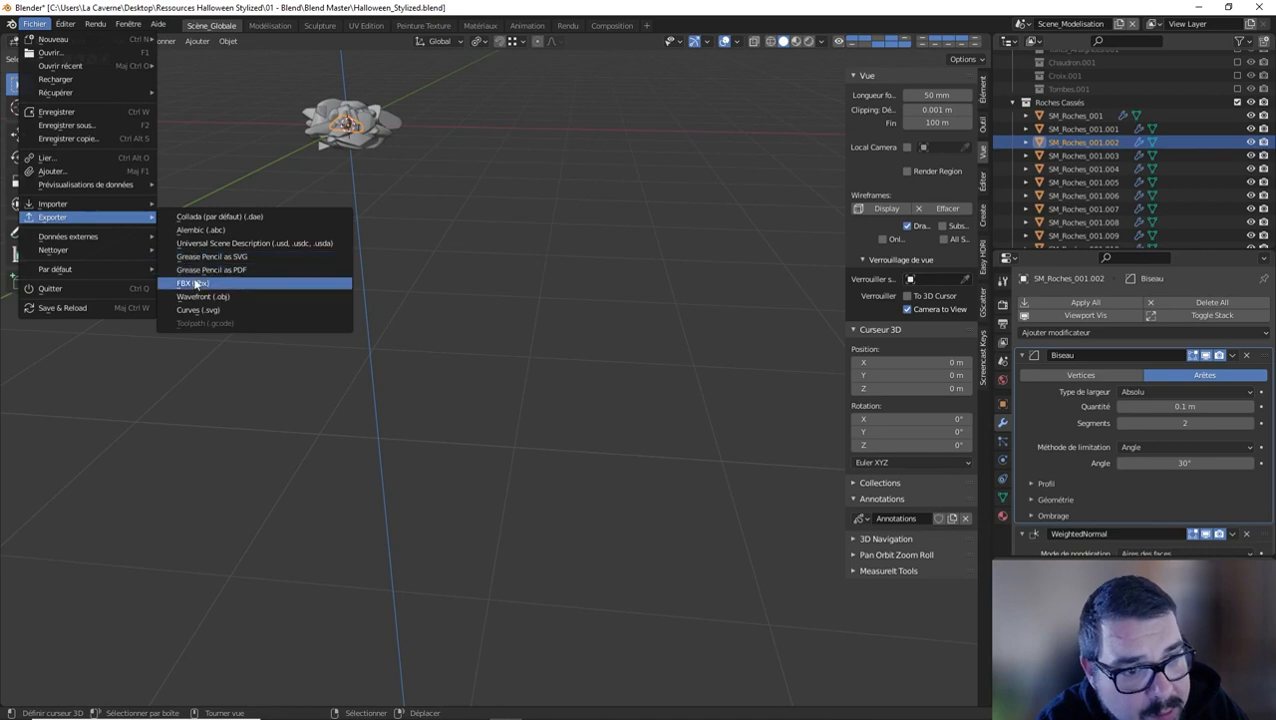
click(230, 277)
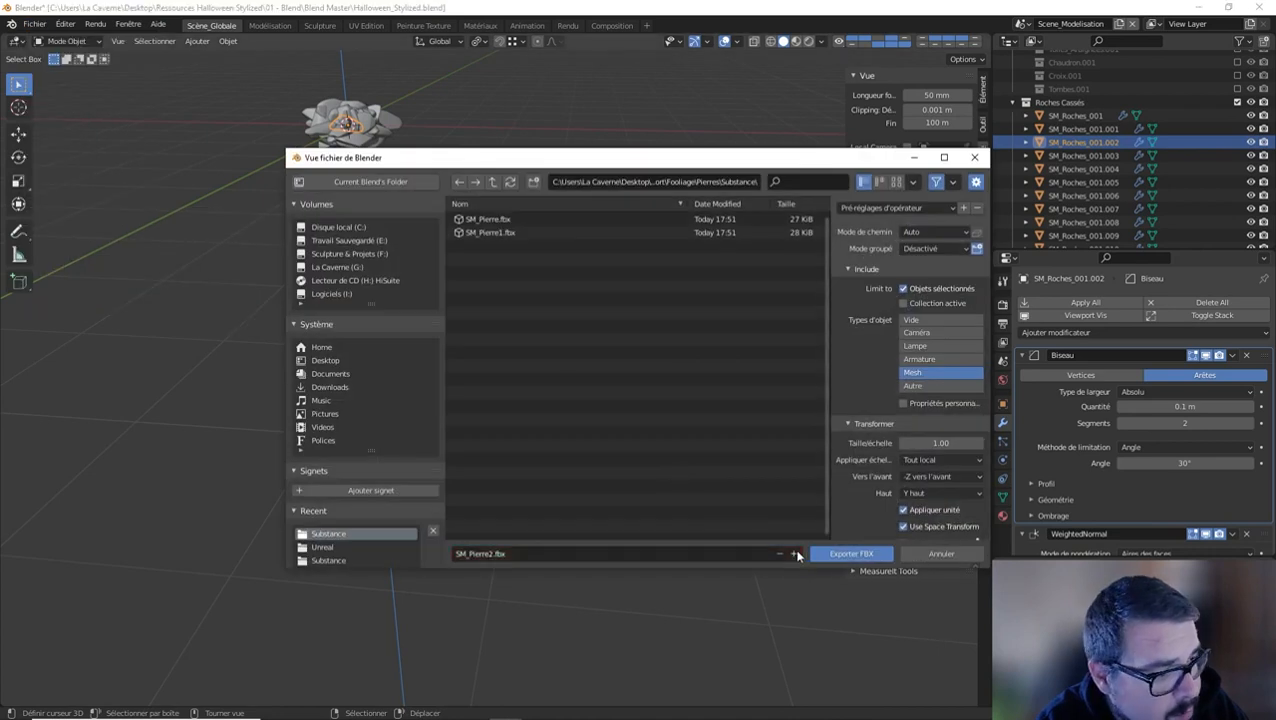
click(855, 556)
Export the SM_Roches_001.003 fragment as SM_Pierre3.fbx into the Substance folder
click(1104, 155)
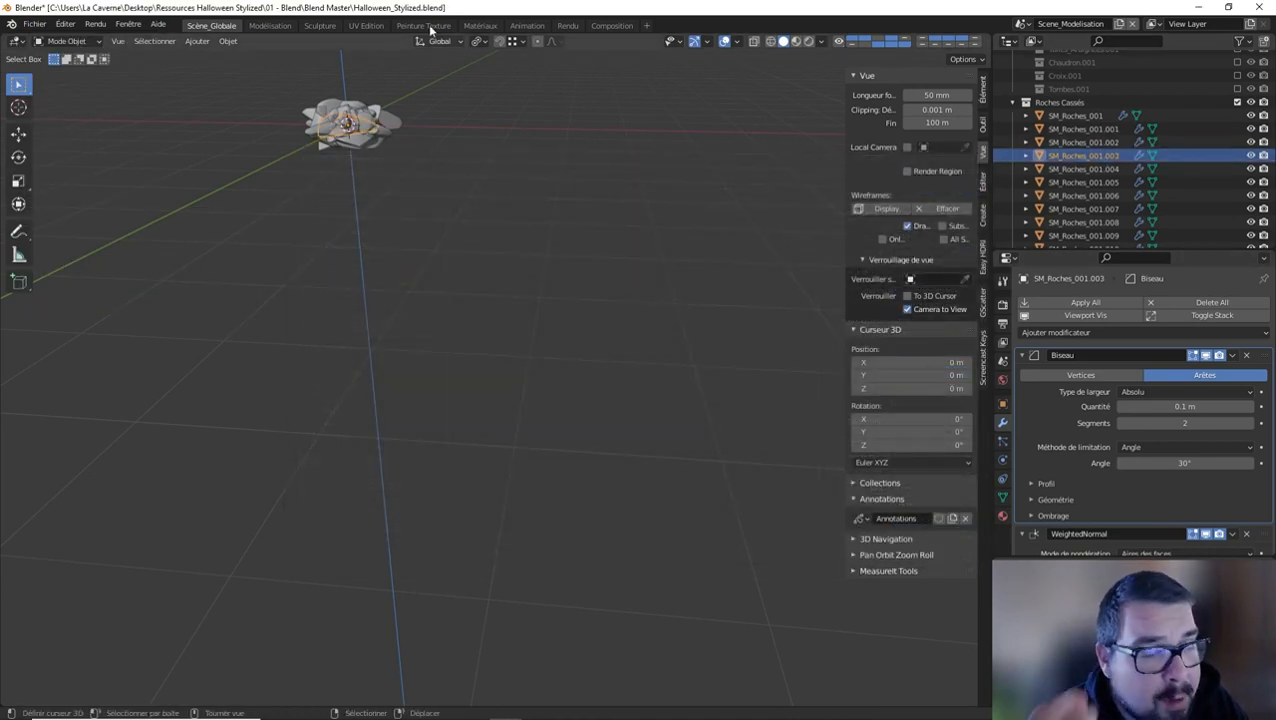
click(35, 24)
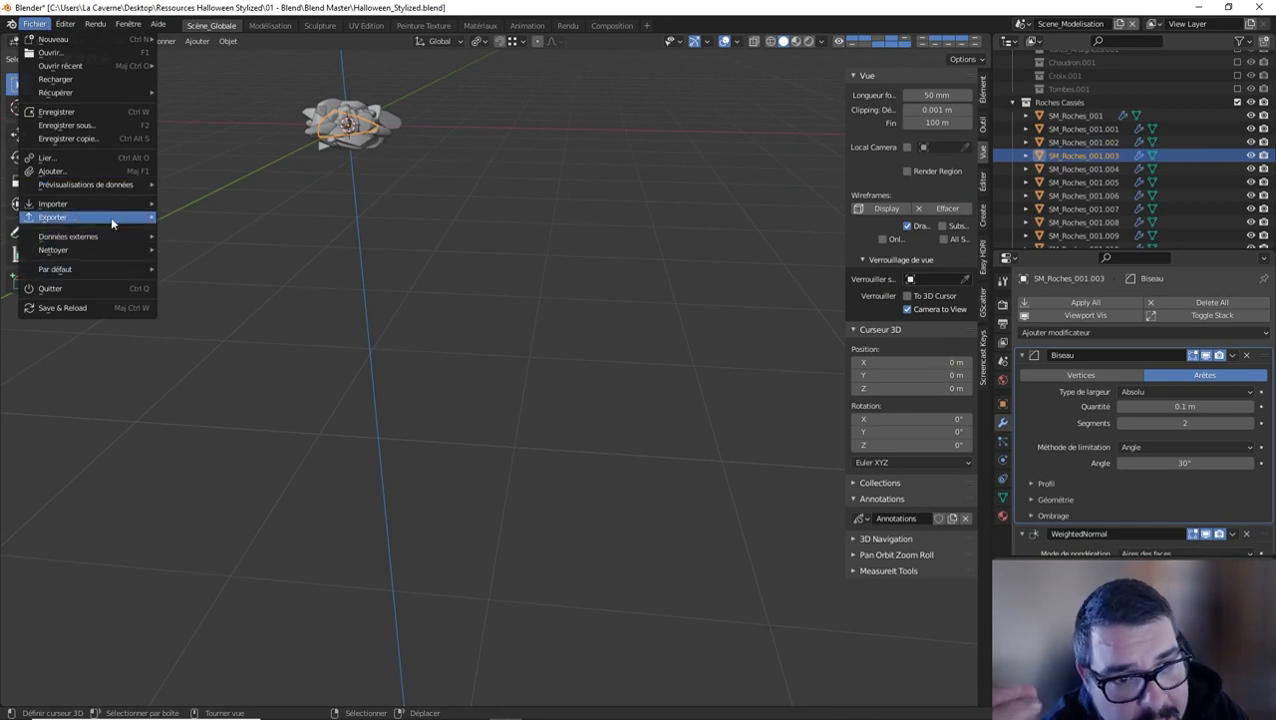
mouse_move(115, 218)
click(216, 287)
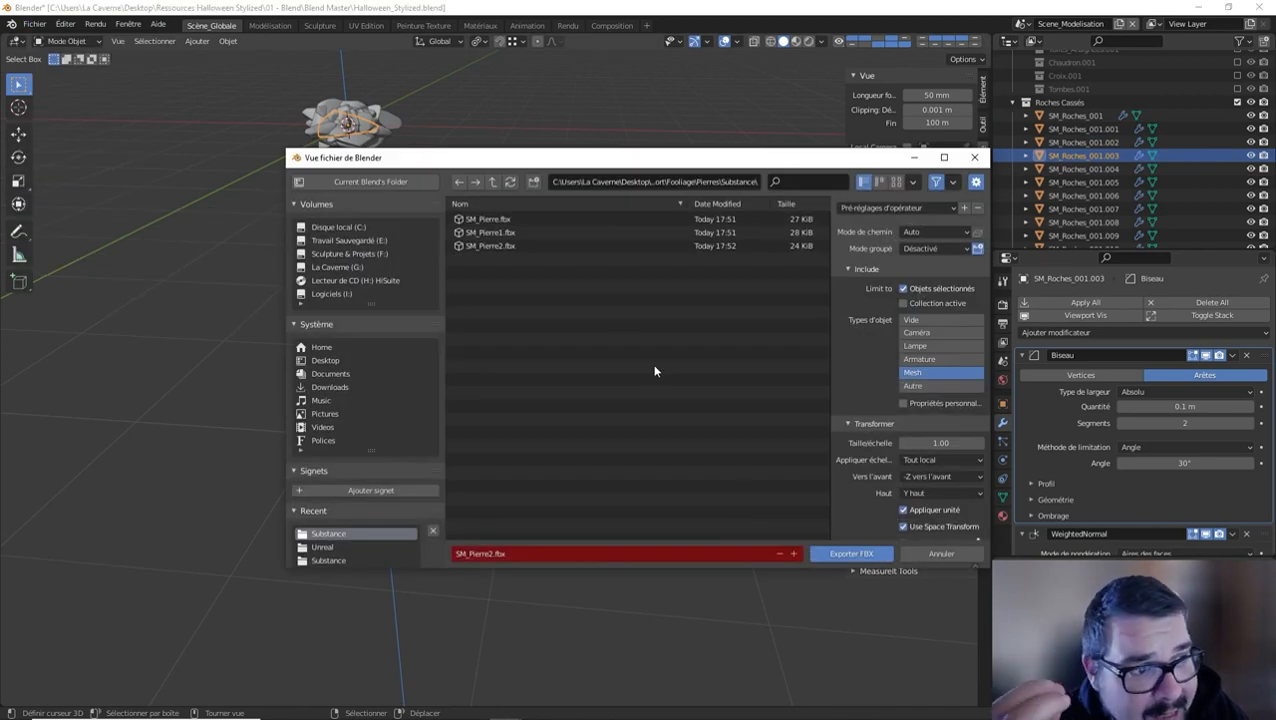
click(848, 554)
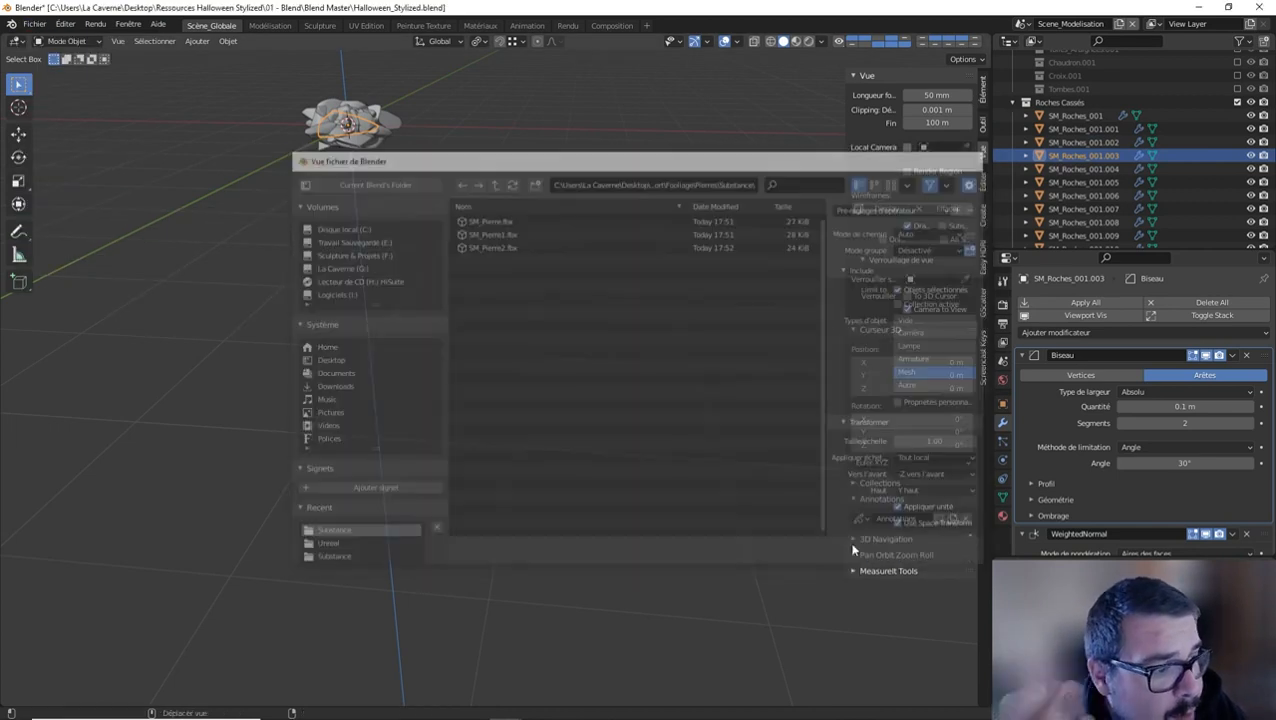
Export the SM_Roches_001.004 fragment as FBX into the Substance folder under the next numbered SM_Pierre file name
click(34, 23)
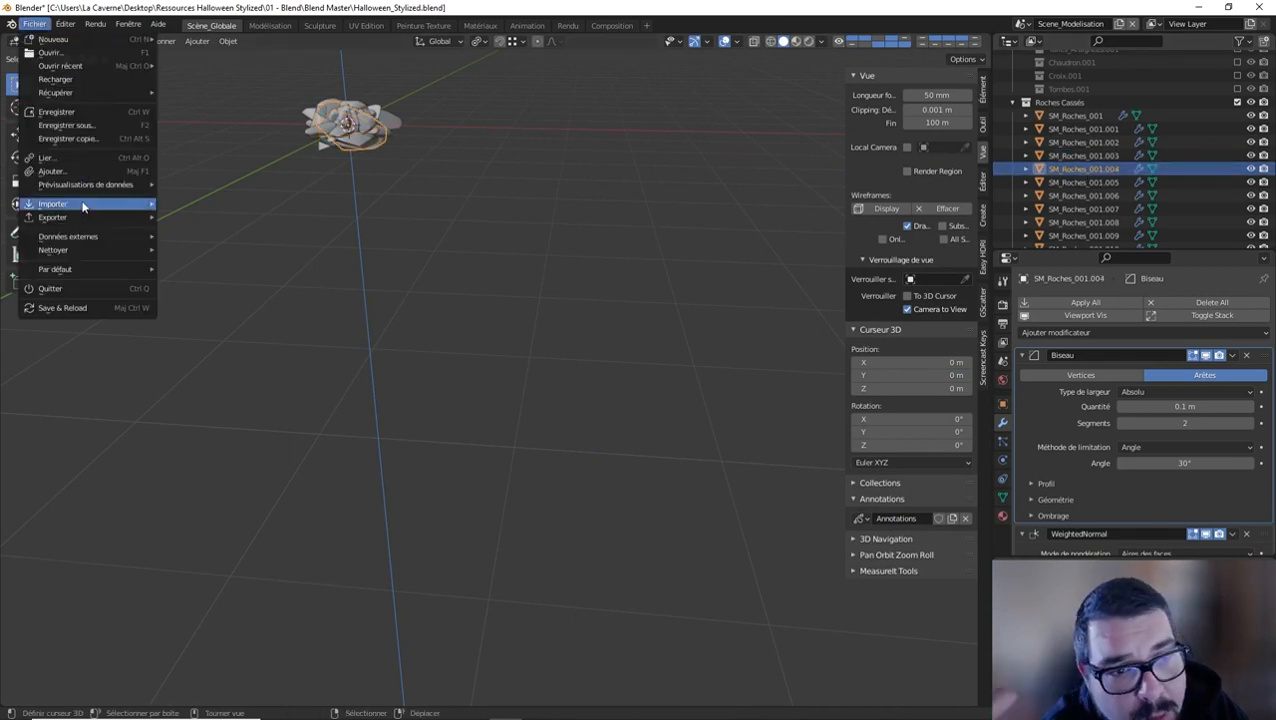
mouse_move(82, 218)
click(203, 286)
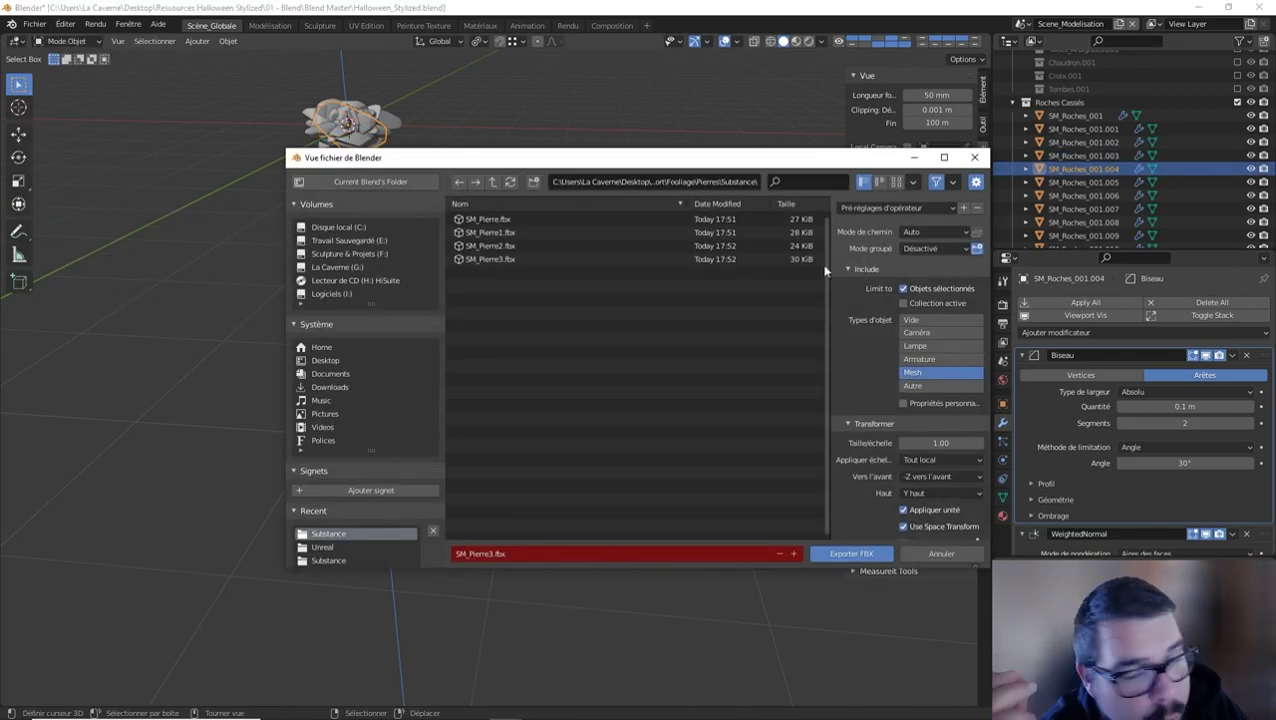
click(793, 555)
click(846, 555)
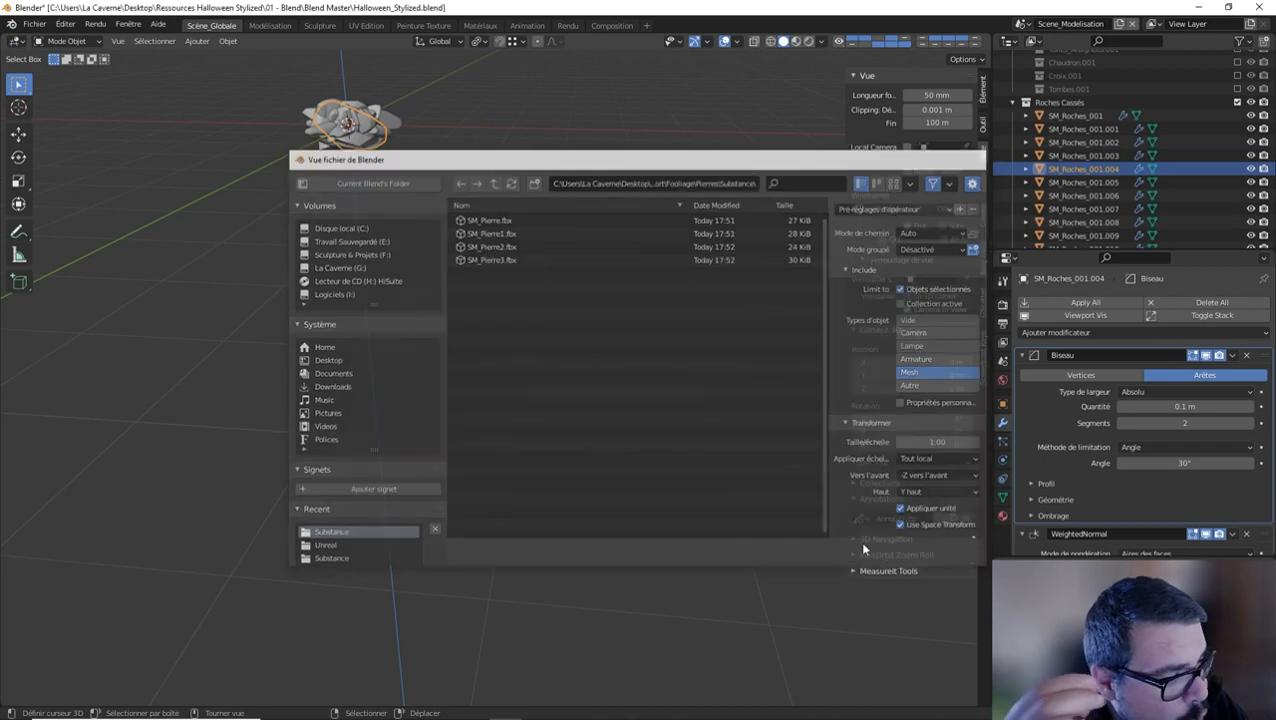
Select the SM_Roches_001.005 fragment for the next FBX export
click(1098, 183)
click(65, 23)
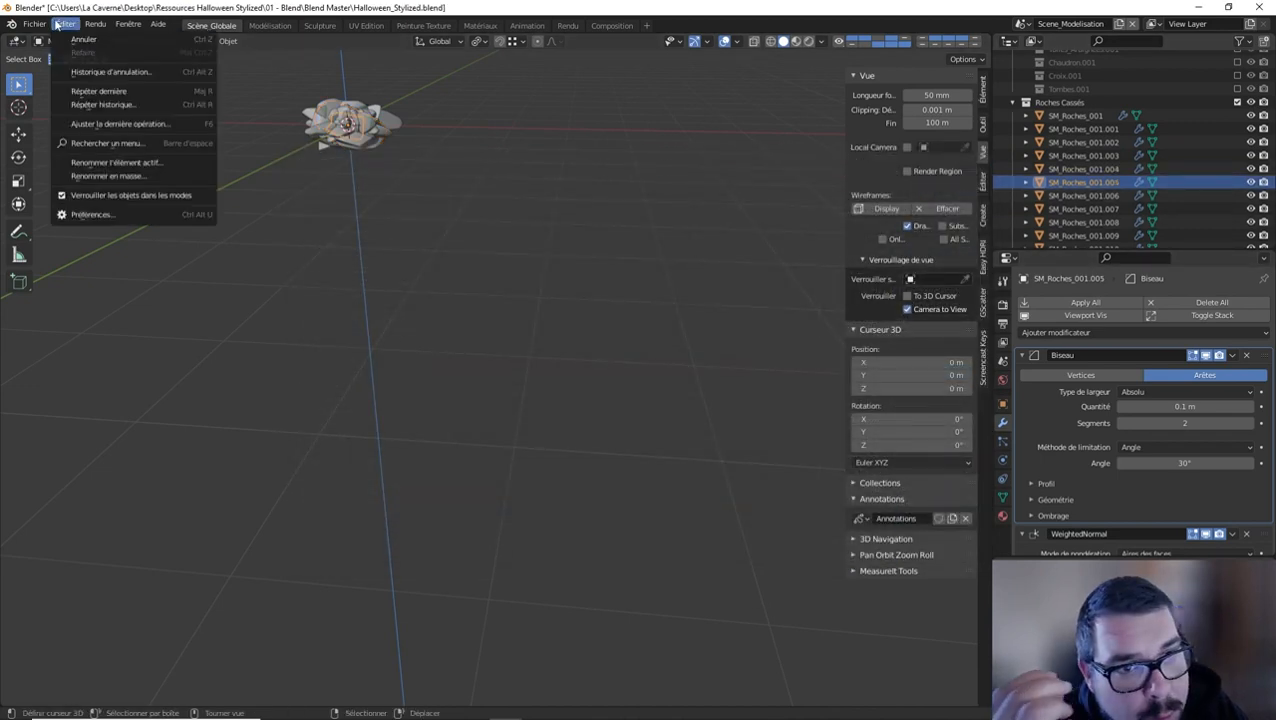
mouse_move(34, 23)
mouse_move(82, 218)
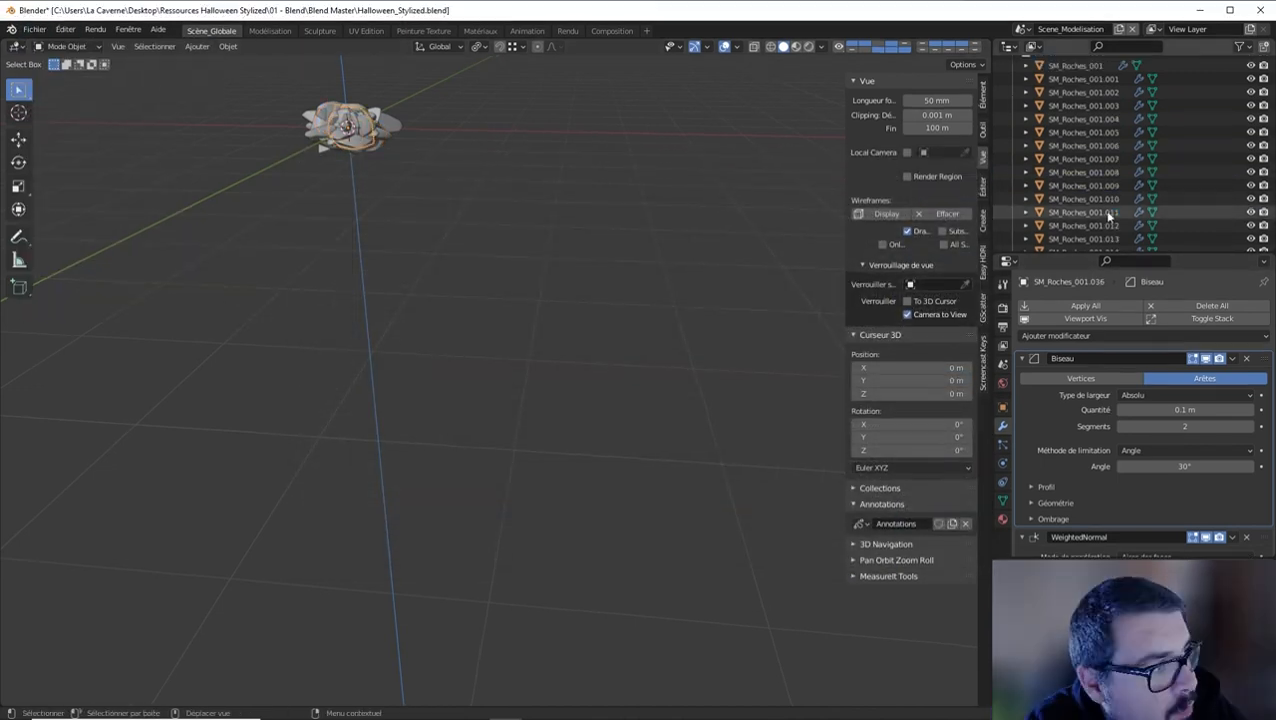
Exclude the Roches Cassés collection from the view layer
scroll(1110, 216, up, 12)
scroll(1112, 216, down, 4)
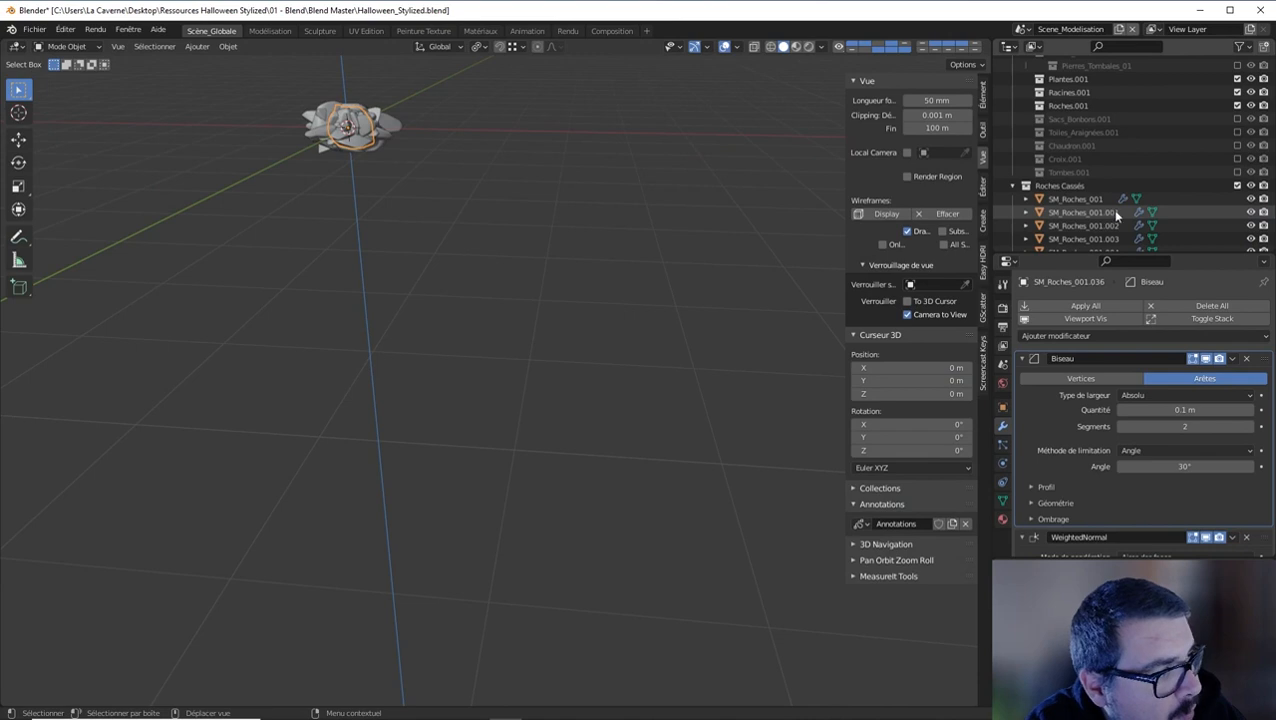
click(1237, 185)
scroll(1100, 190, up, 6)
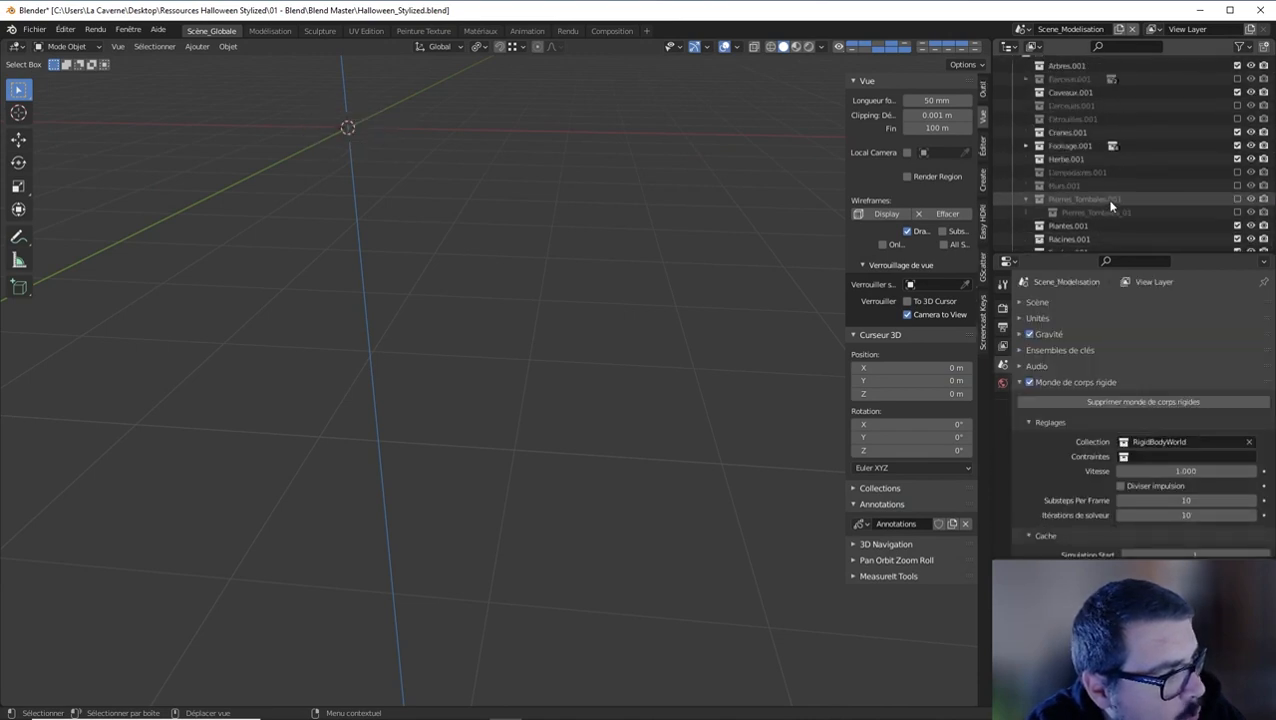
scroll(1075, 150, down, 8)
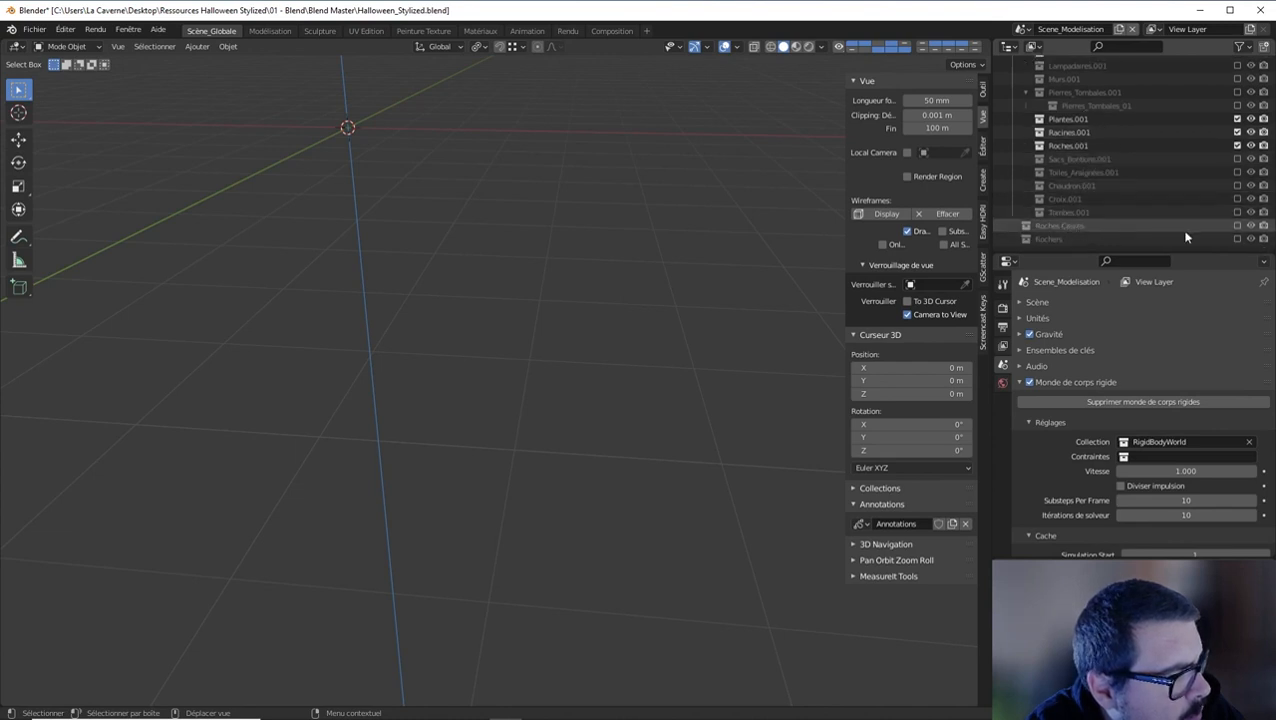
Re-enable the Roches Cassés collection and look through its fragments in the outliner and viewport
click(1237, 225)
click(1065, 227)
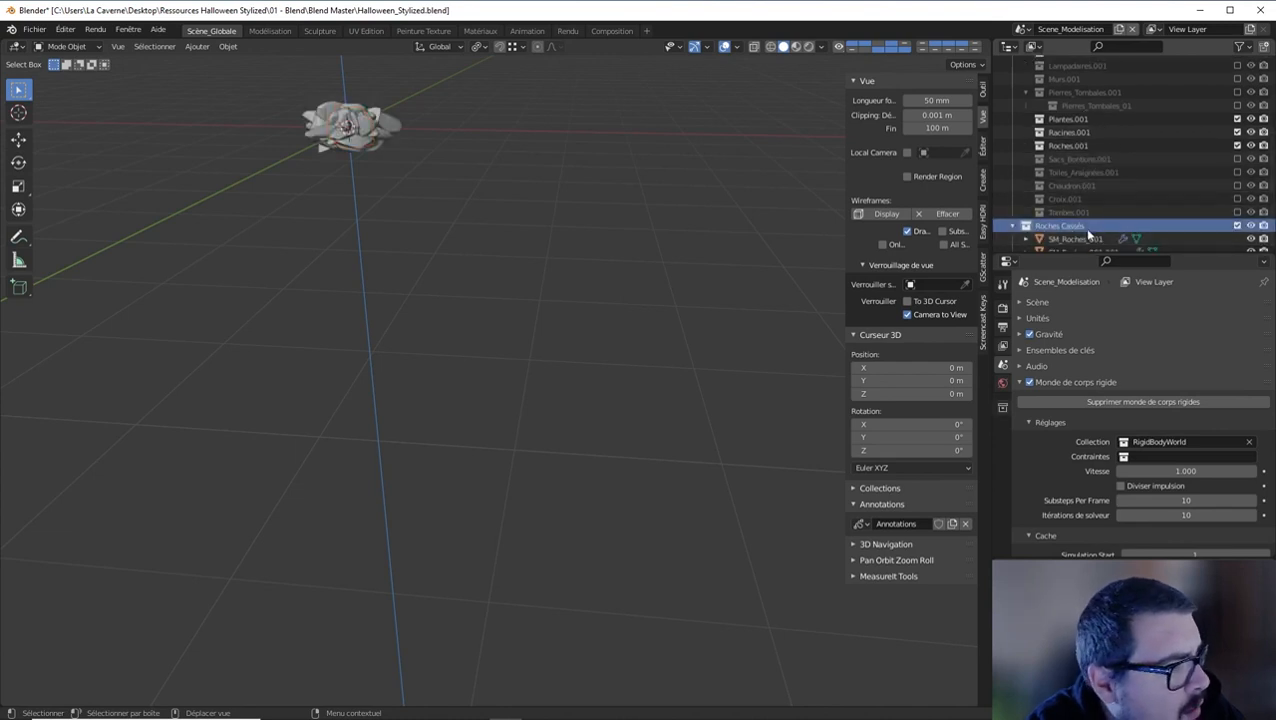
scroll(1084, 223, down, 5)
scroll(732, 197, down, 10)
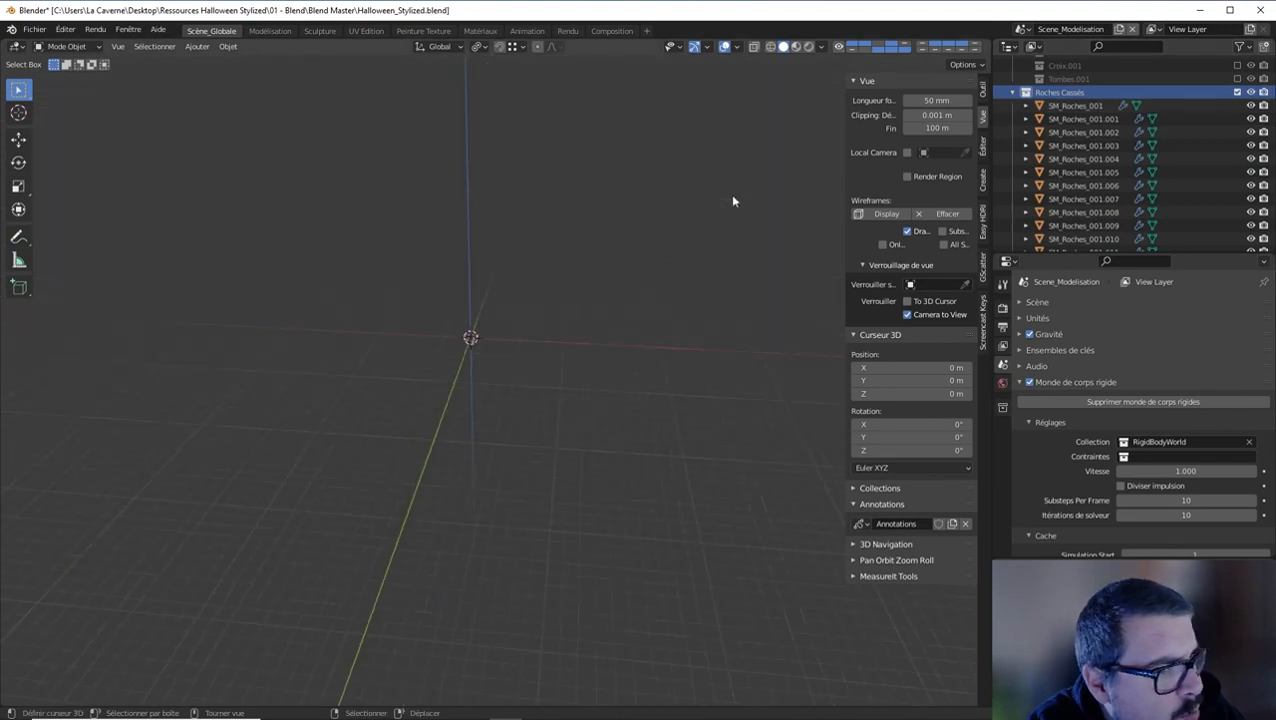
scroll(769, 209, up, 4)
scroll(1089, 165, down, 6)
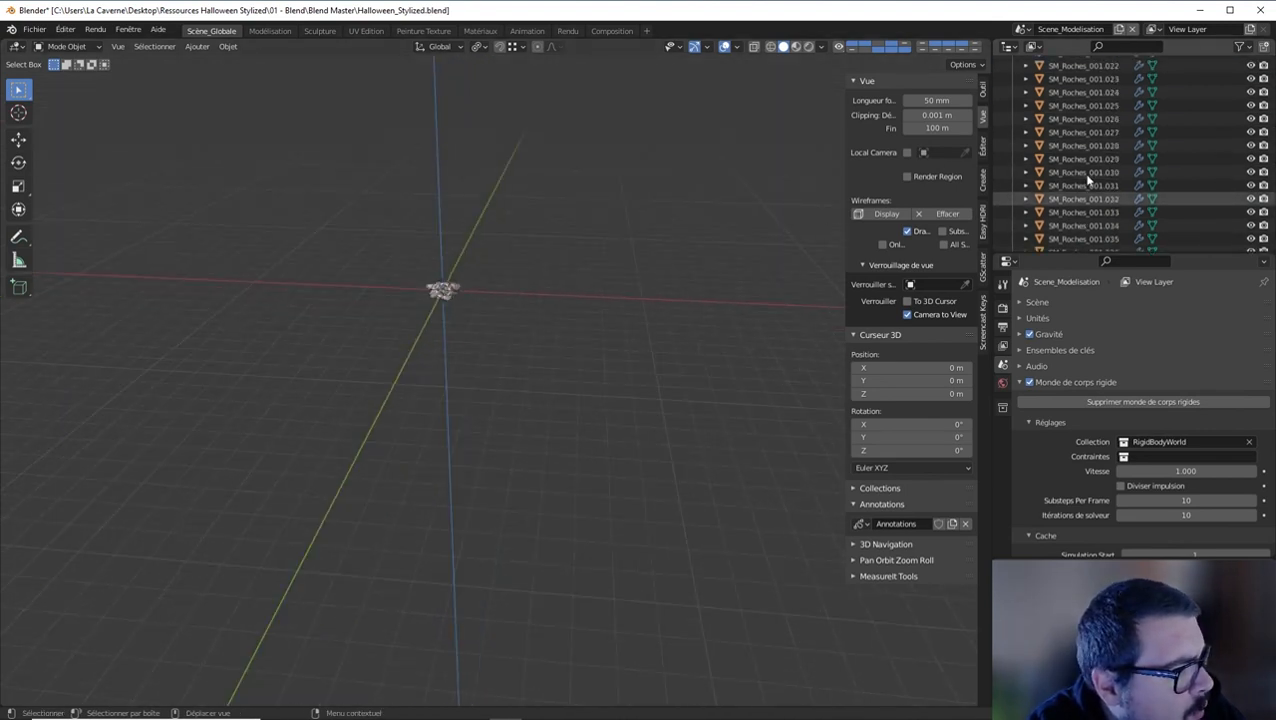
scroll(1150, 168, up, 7)
Exclude the Roches Cassés collection and enable and expand the Rochers collection to list its rocks
click(1237, 160)
scroll(1237, 163, up, 3)
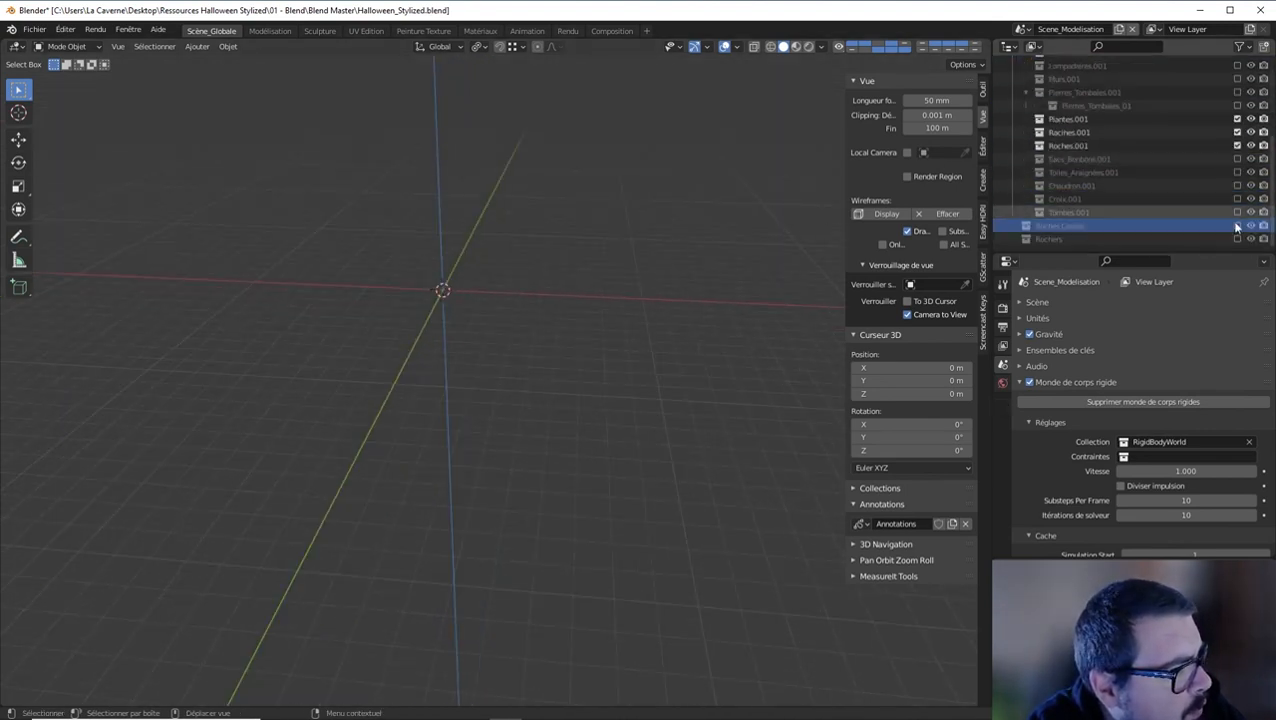
click(1237, 239)
click(1053, 240)
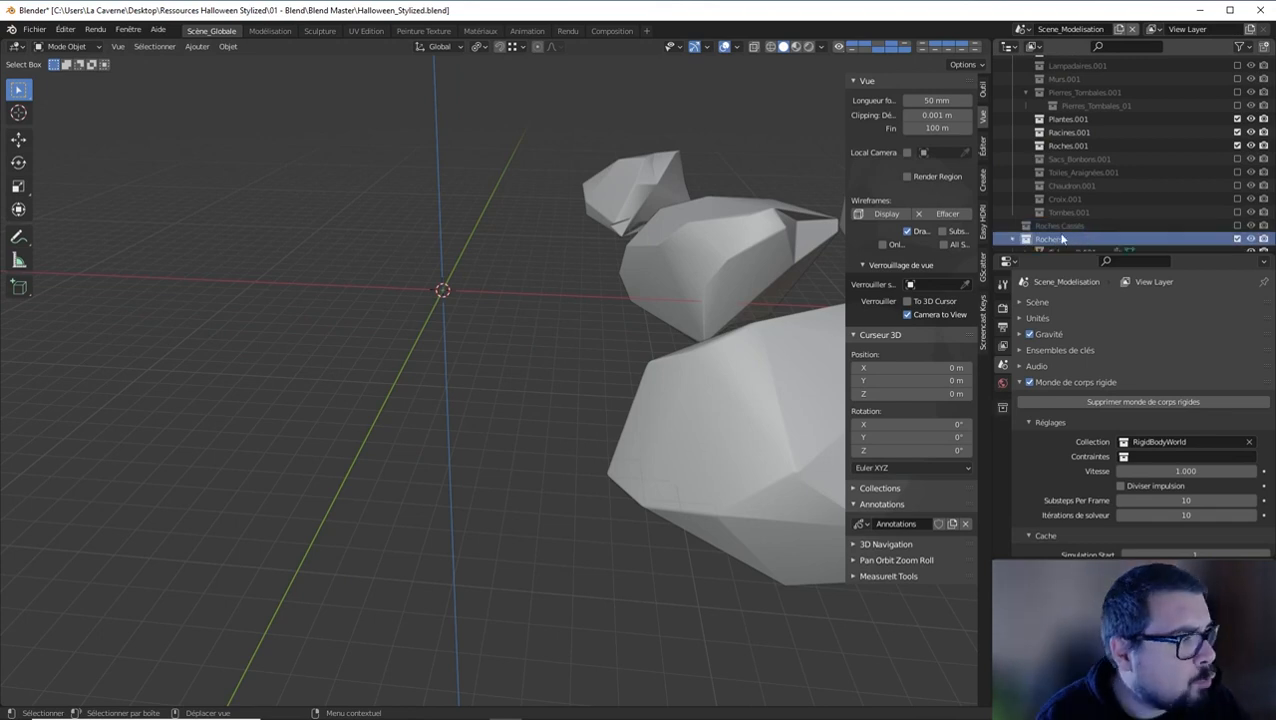
click(1013, 239)
scroll(1080, 220, down, 3)
Enter Edit Mode on the Cube_cell.001 rock in the Rochers collection and select all its geometry
click(1088, 188)
middle_drag(658, 213, 587, 216)
scroll(600, 207, up, 2)
key(Tab)
key(a)
click(624, 131)
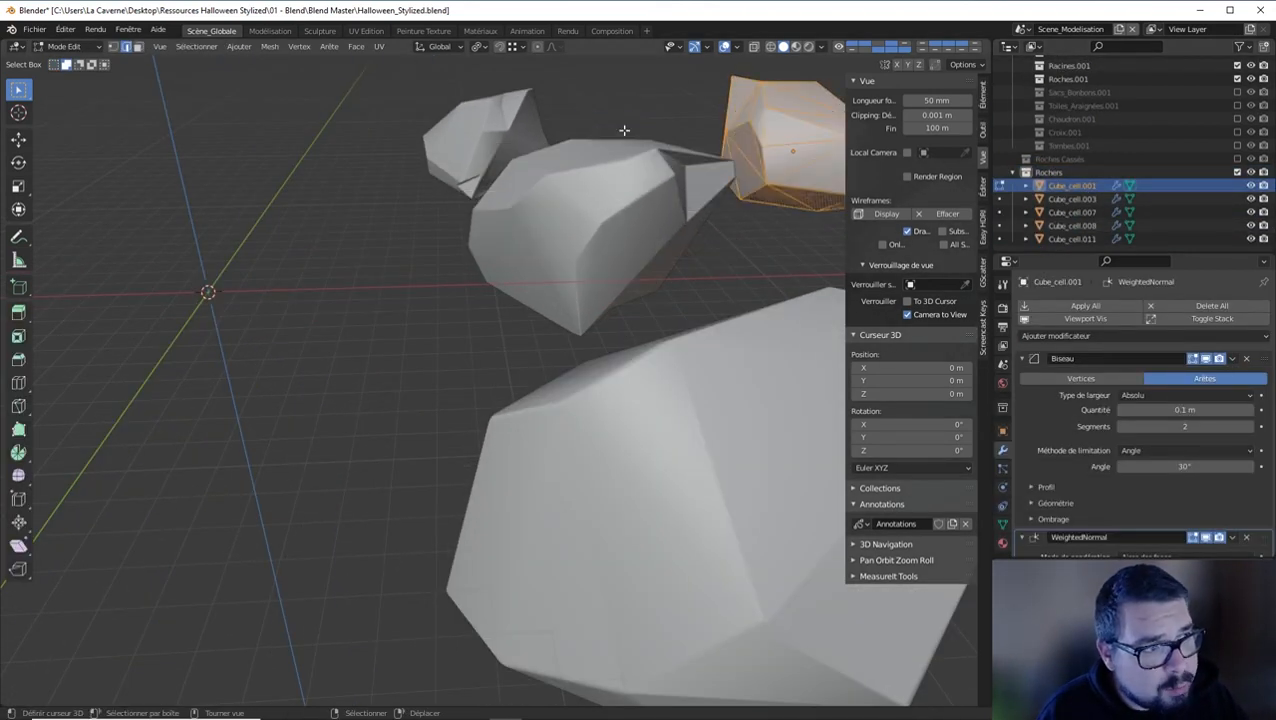
Switch to the UV Edition workspace, hide the UV editor's sidebar and frame the rocks in the 3D view
click(365, 30)
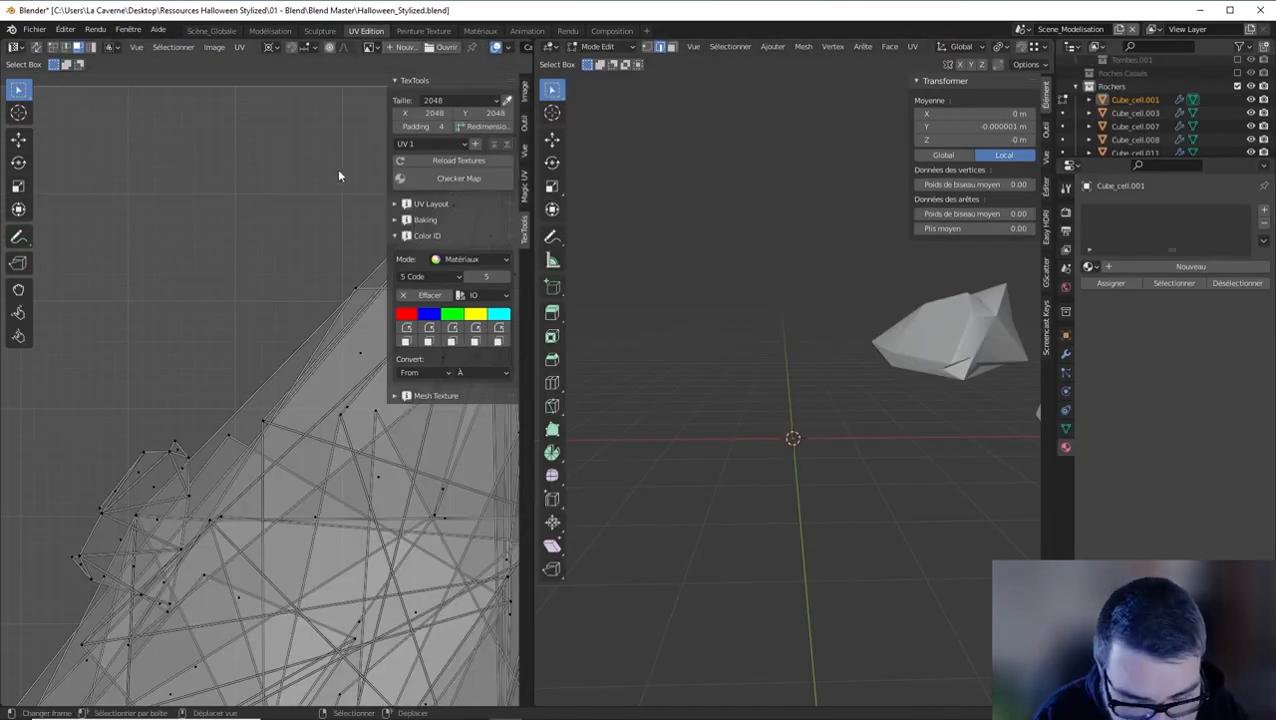
key(n)
scroll(350, 182, down, 1)
middle_drag(819, 320, 757, 369)
scroll(757, 369, down, 3)
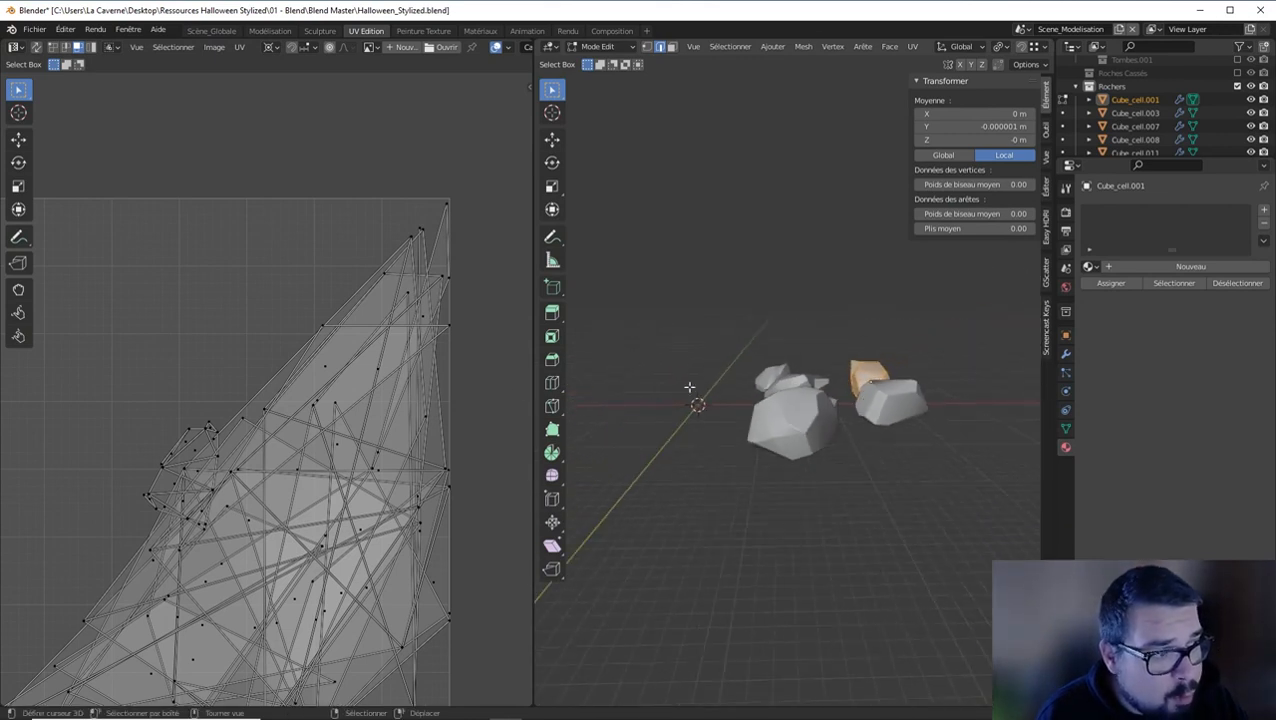
Unwrap the whole Cube_cell.001 mesh with the smart UV projection (UV-projection intelligente)
key(u)
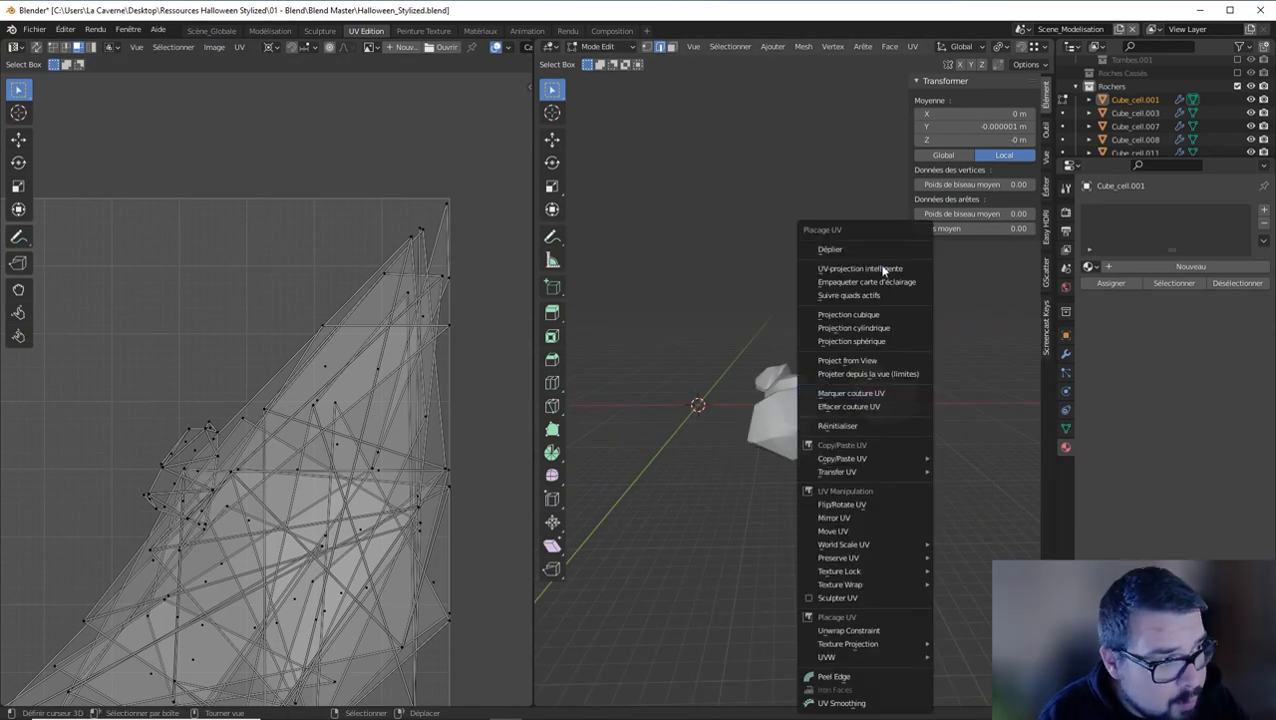
click(883, 268)
click(878, 370)
Select all UV islands of Cube_cell.001 in Edit Mode and pack them
key(Tab)
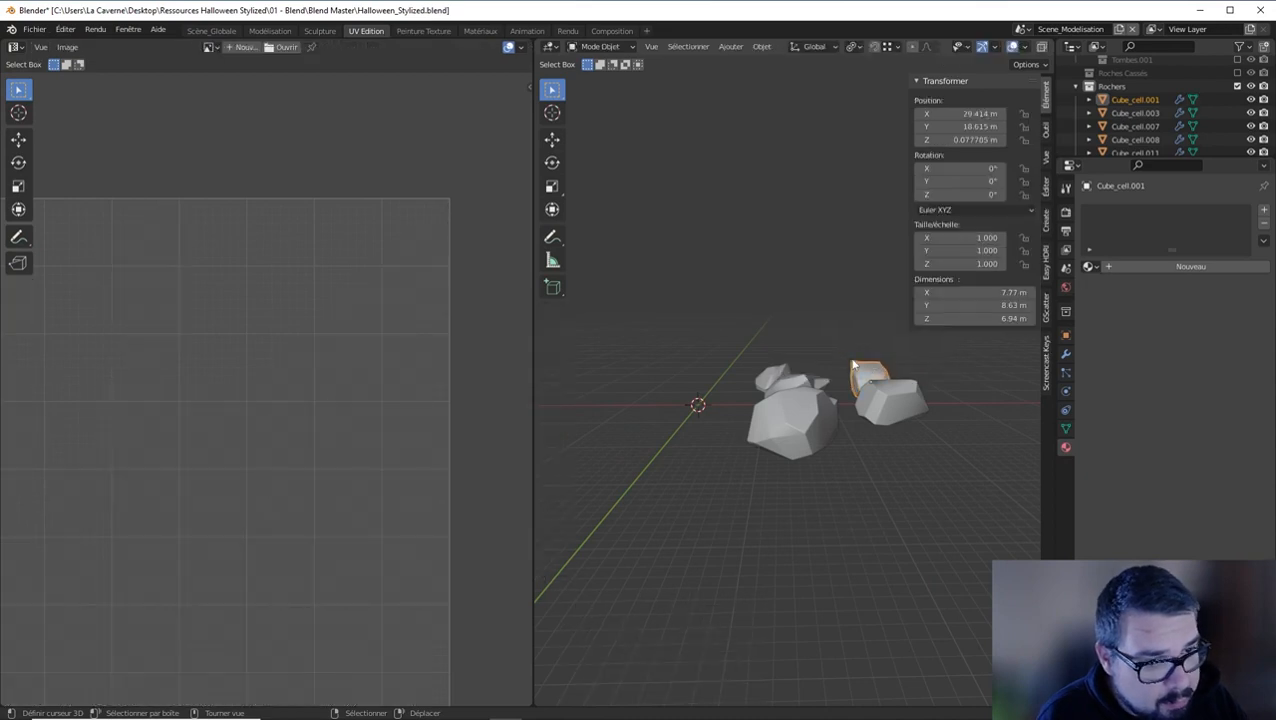
key(Tab)
key(a)
key(ctrl+p)
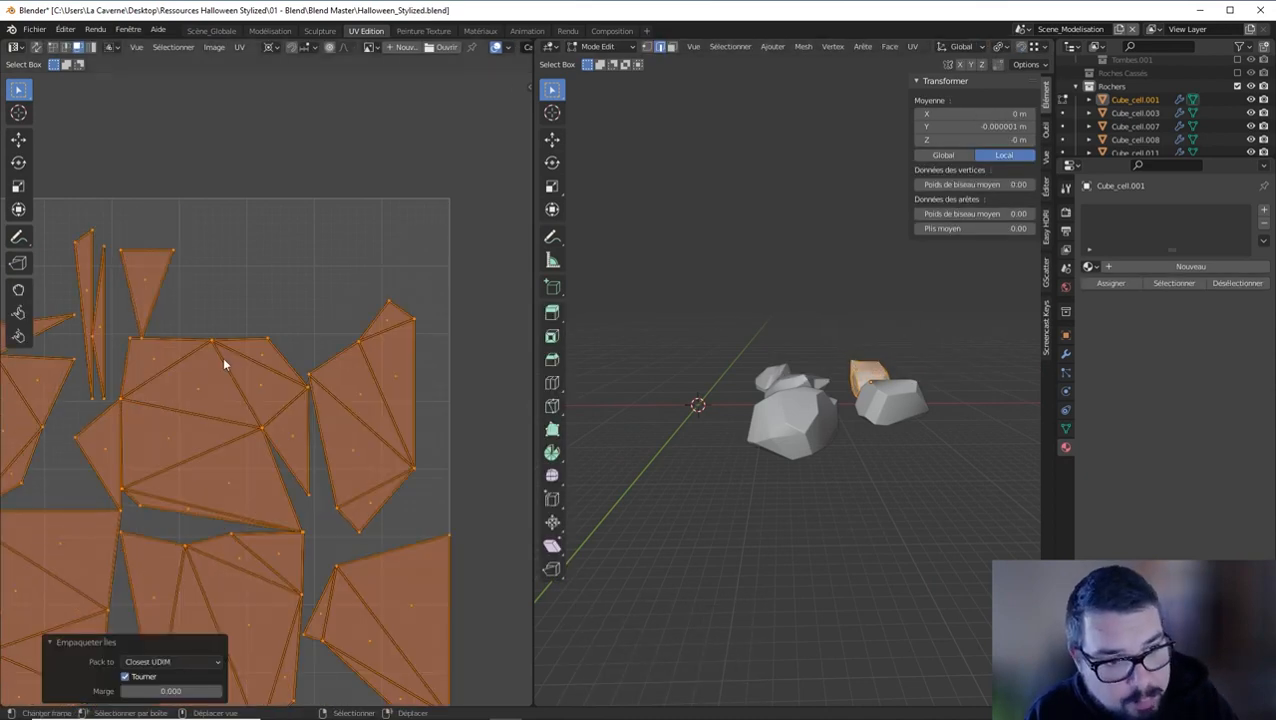
Unwrap the whole Cube_cell.011 rock with the smart UV projection (UV-projection intelligente) and pack its UV islands
key(Tab)
click(919, 400)
key(Tab)
key(a)
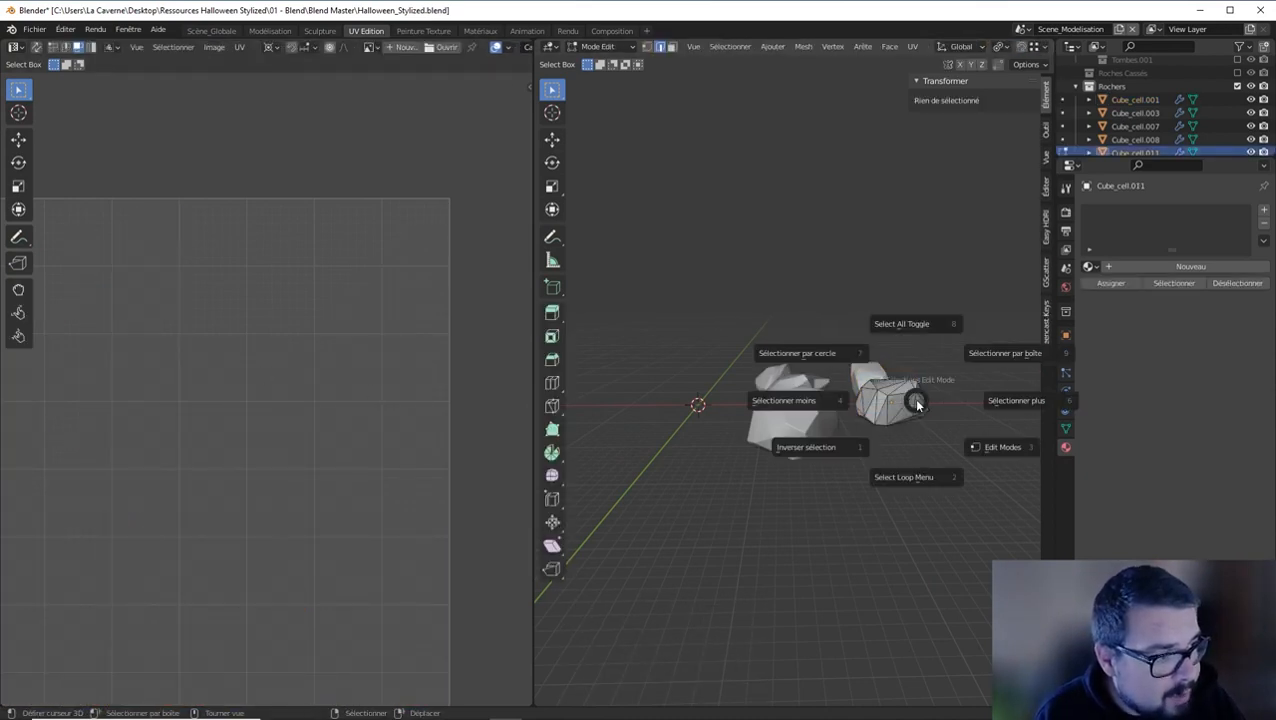
click(904, 320)
key(u)
click(893, 268)
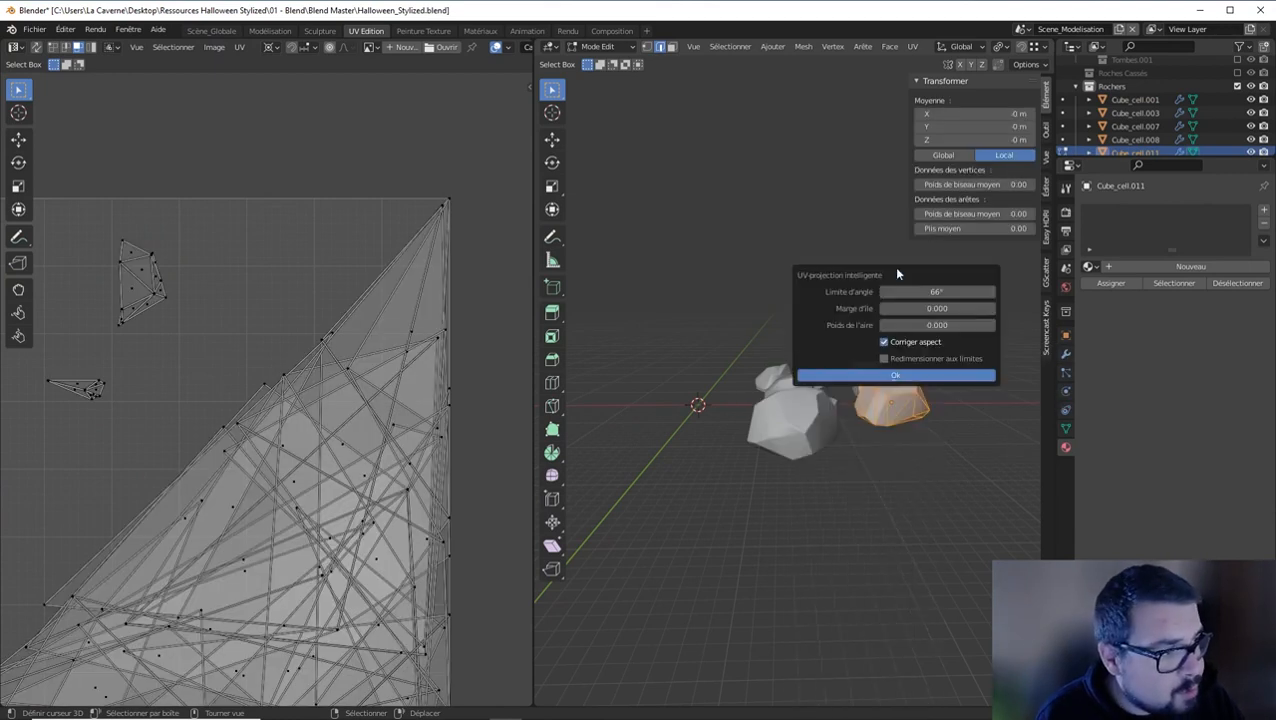
click(895, 376)
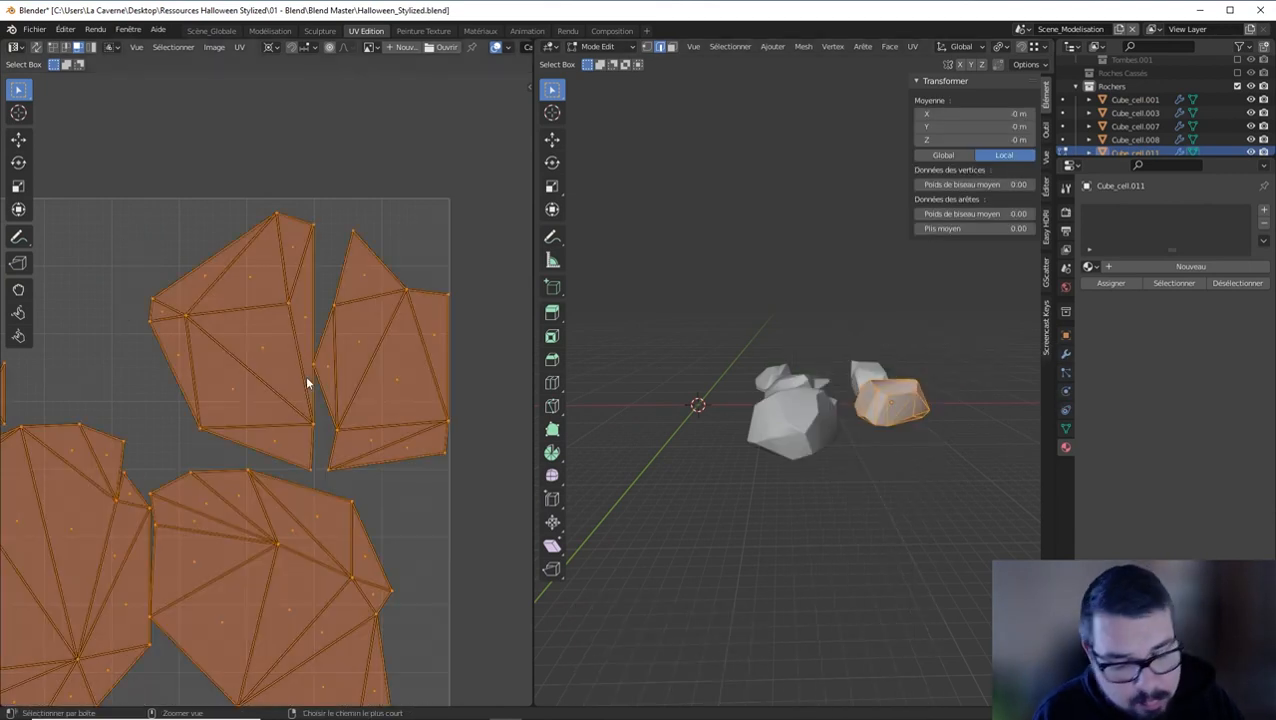
key(ctrl+p)
key(Tab)
Unwrap the whole Cube_cell.007 rock with the smart UV projection and select all its UV islands
click(765, 377)
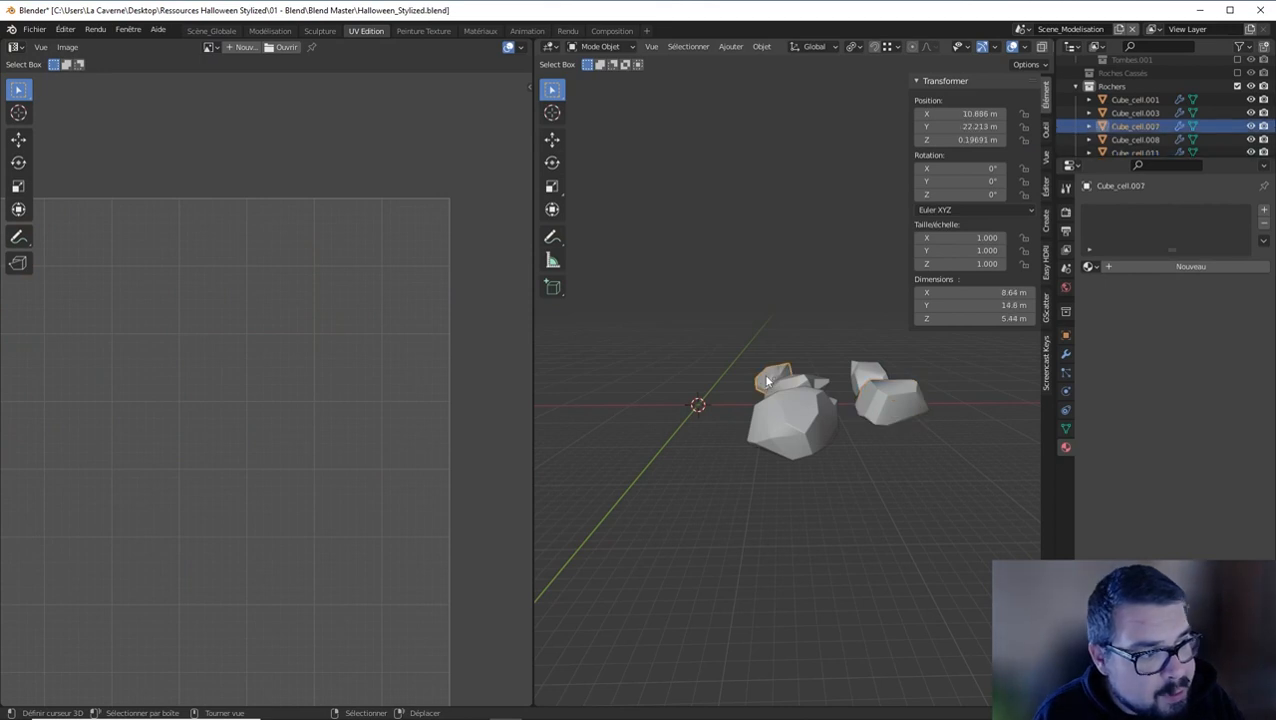
key(Tab)
key(a)
click(770, 303)
key(u)
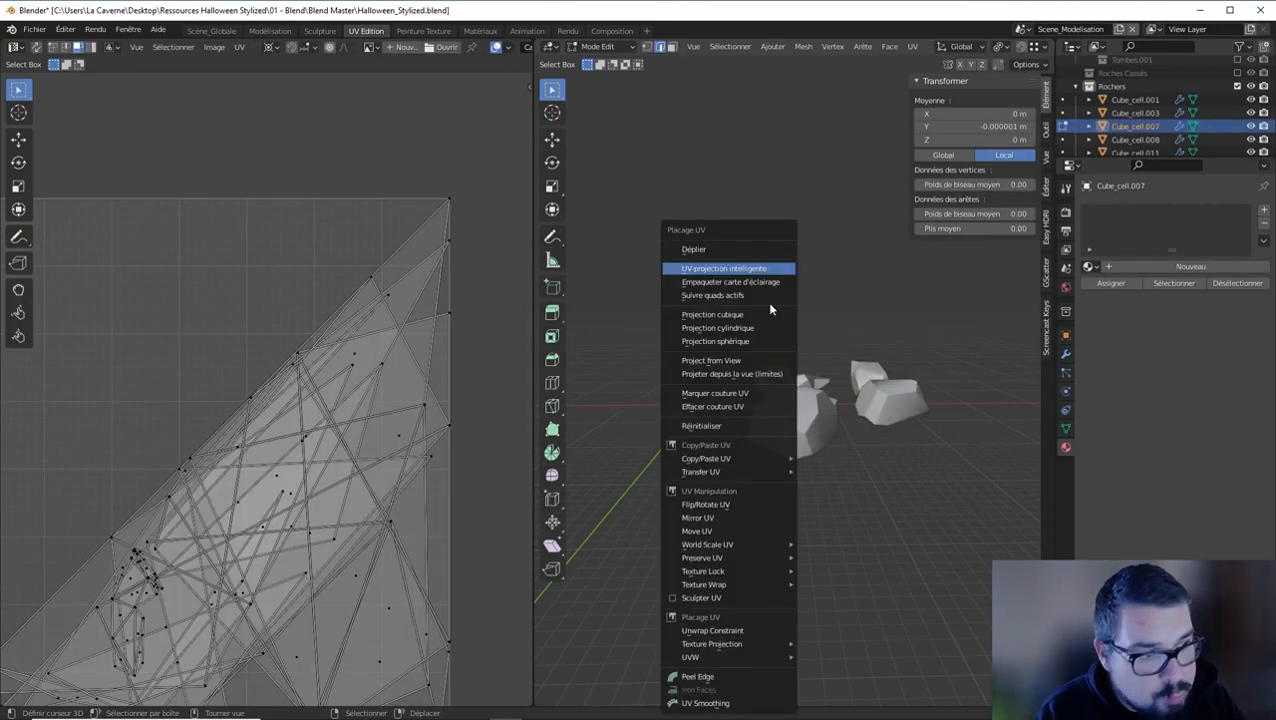
click(766, 268)
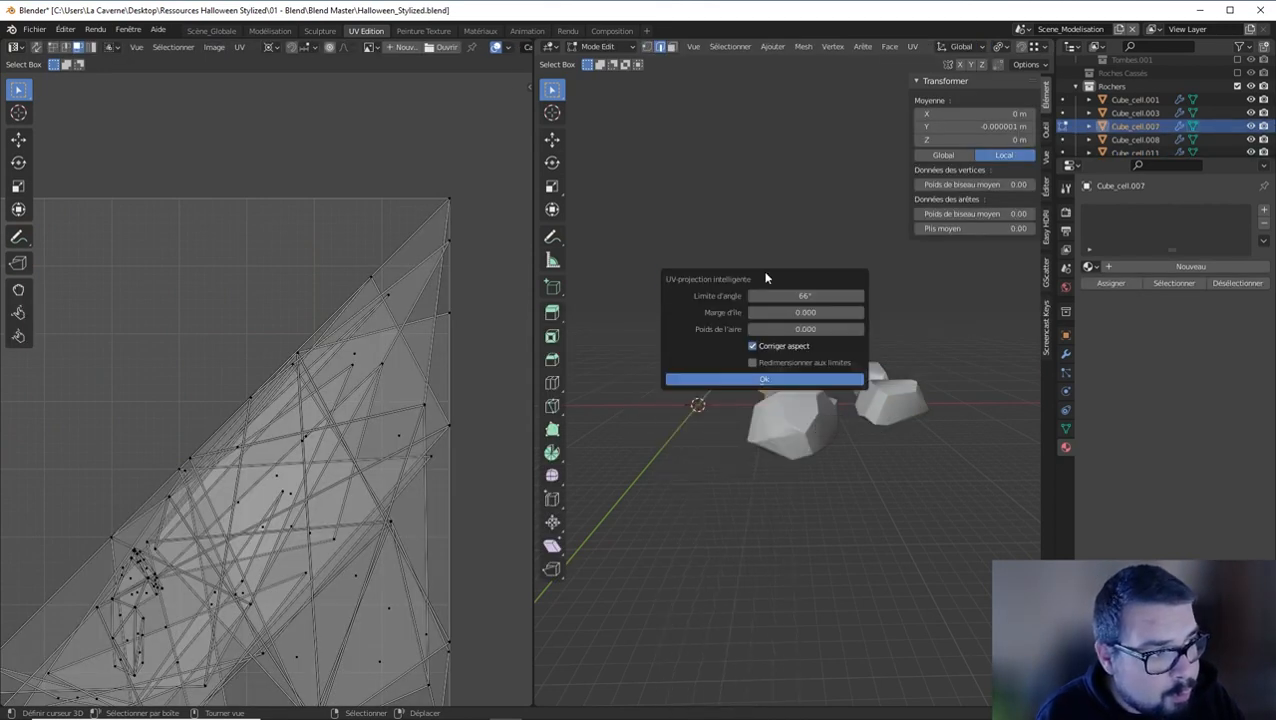
click(718, 382)
key(a)
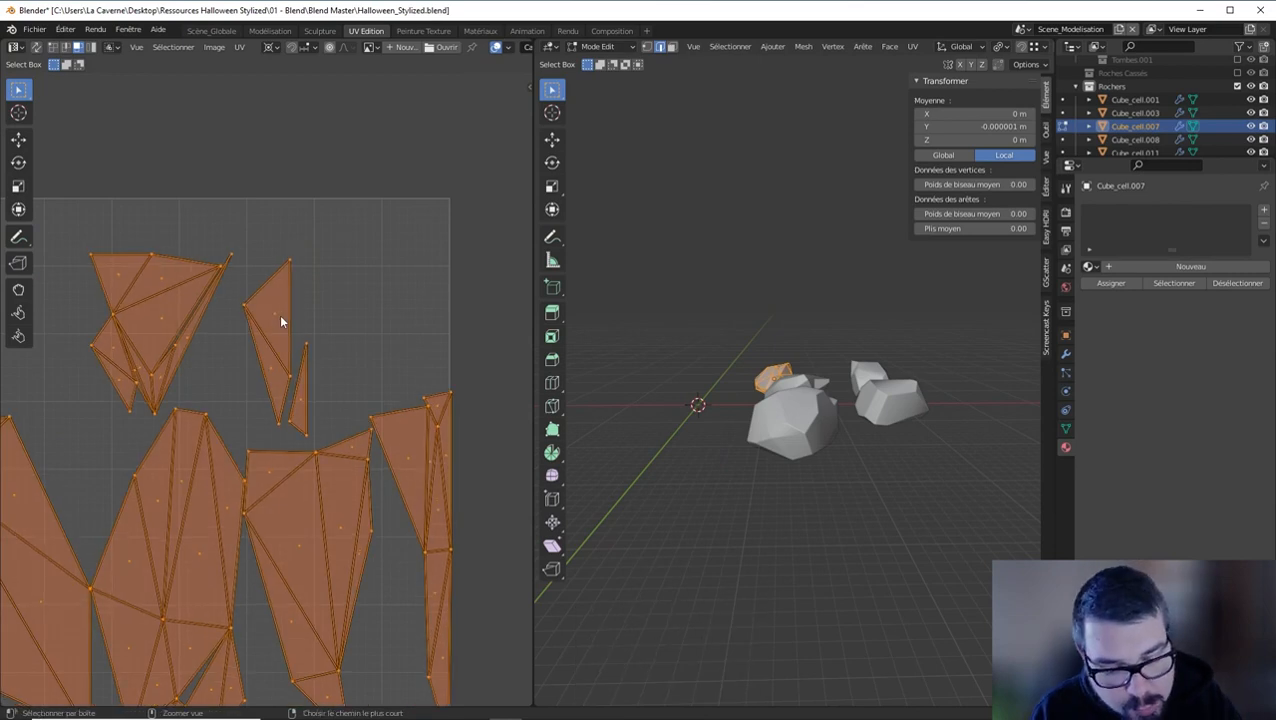
key(Tab)
Unwrap the whole Cube_cell.008 rock with the smart UV projection and pack its UV islands
click(795, 383)
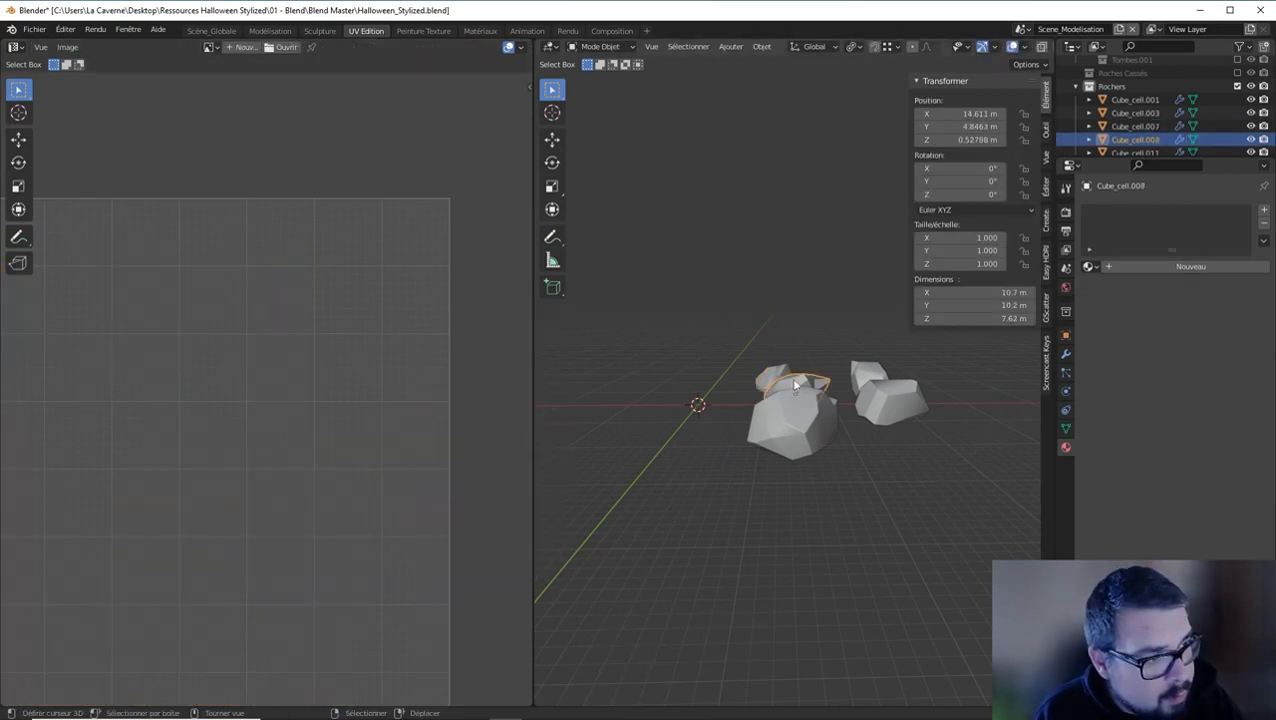
key(Tab)
key(a)
click(796, 327)
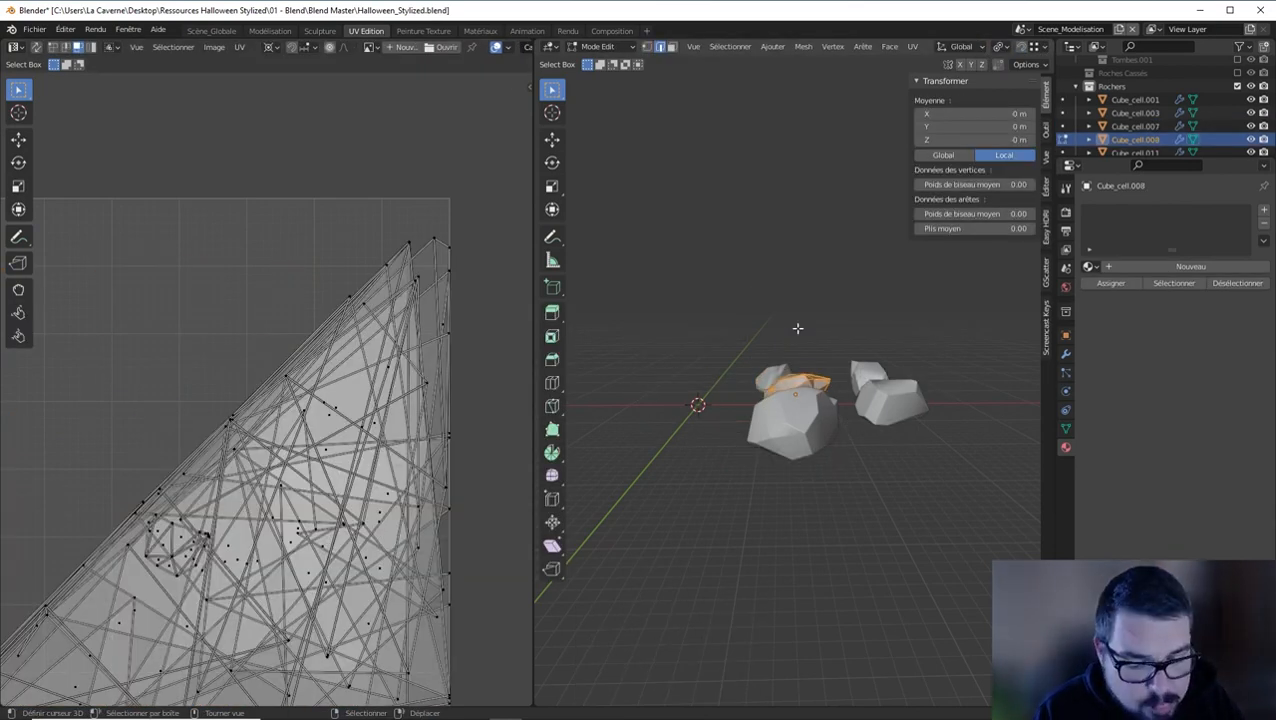
key(i)
key(Escape)
key(u)
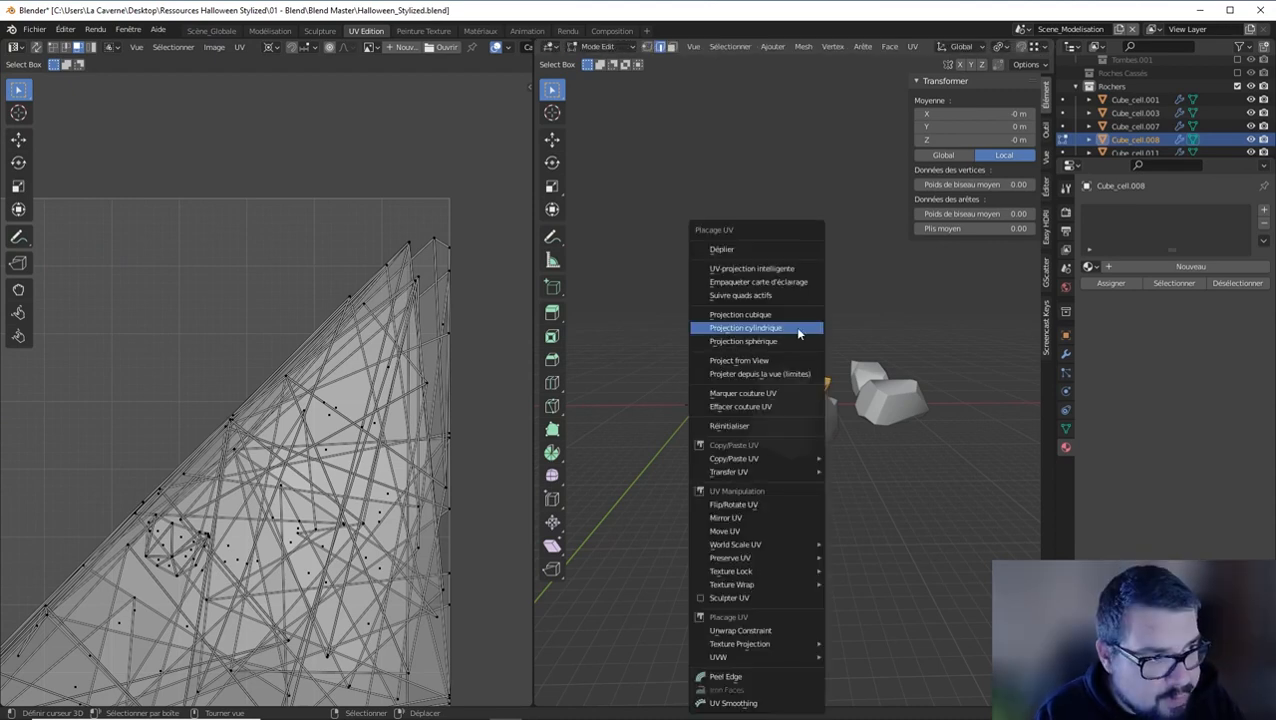
click(779, 270)
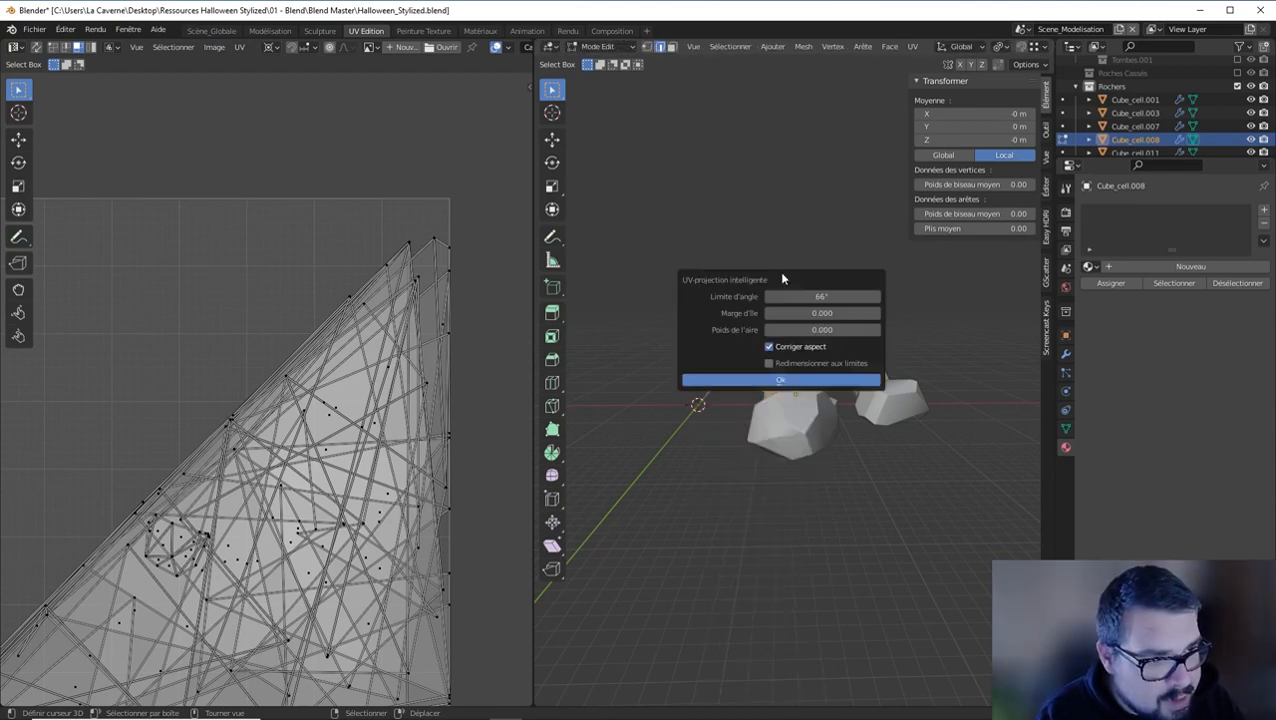
click(810, 378)
key(a)
key(ctrl+p)
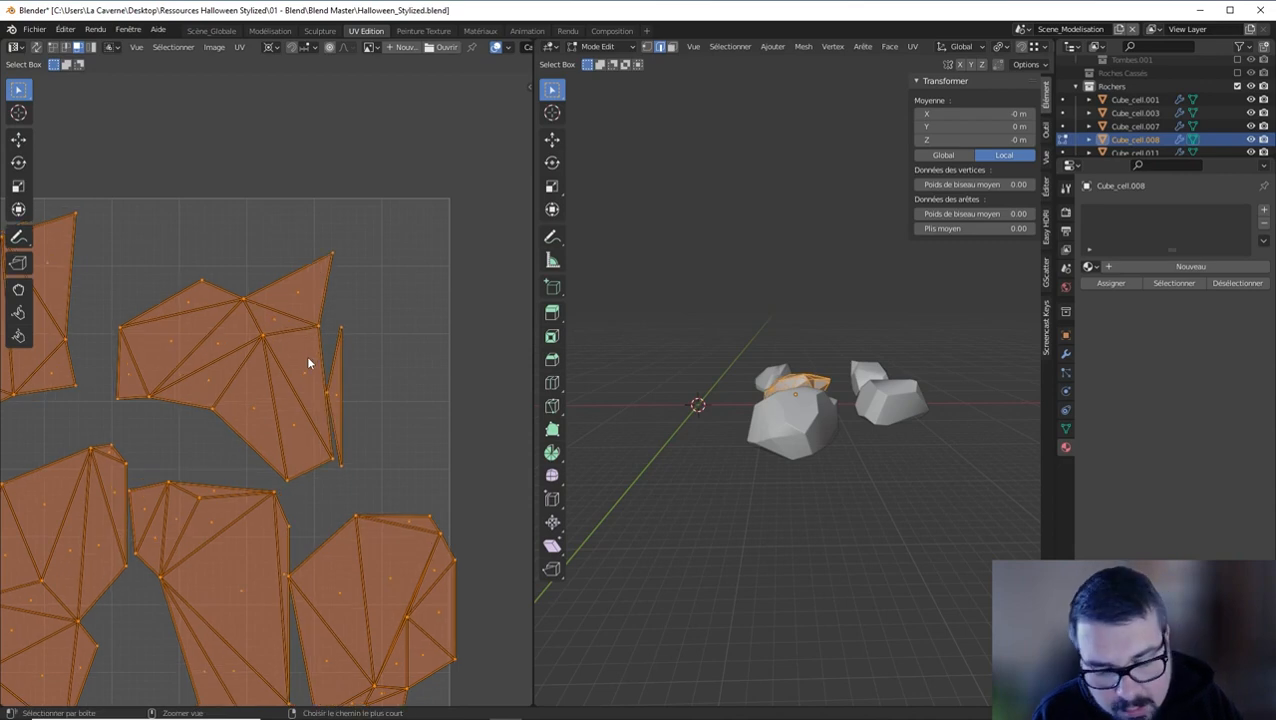
key(Tab)
Unwrap the whole Cube_cell.003 rock in Edit Mode with the smart UV projection
click(815, 401)
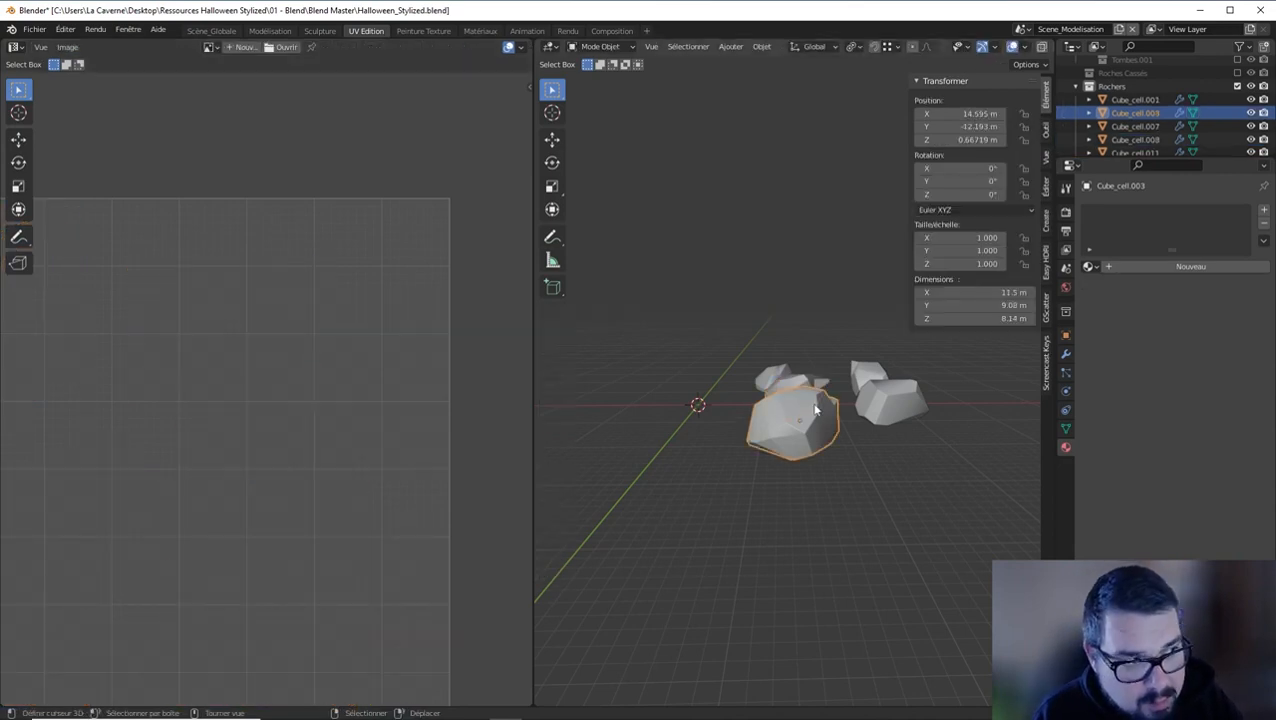
key(Tab)
key(a)
key(u)
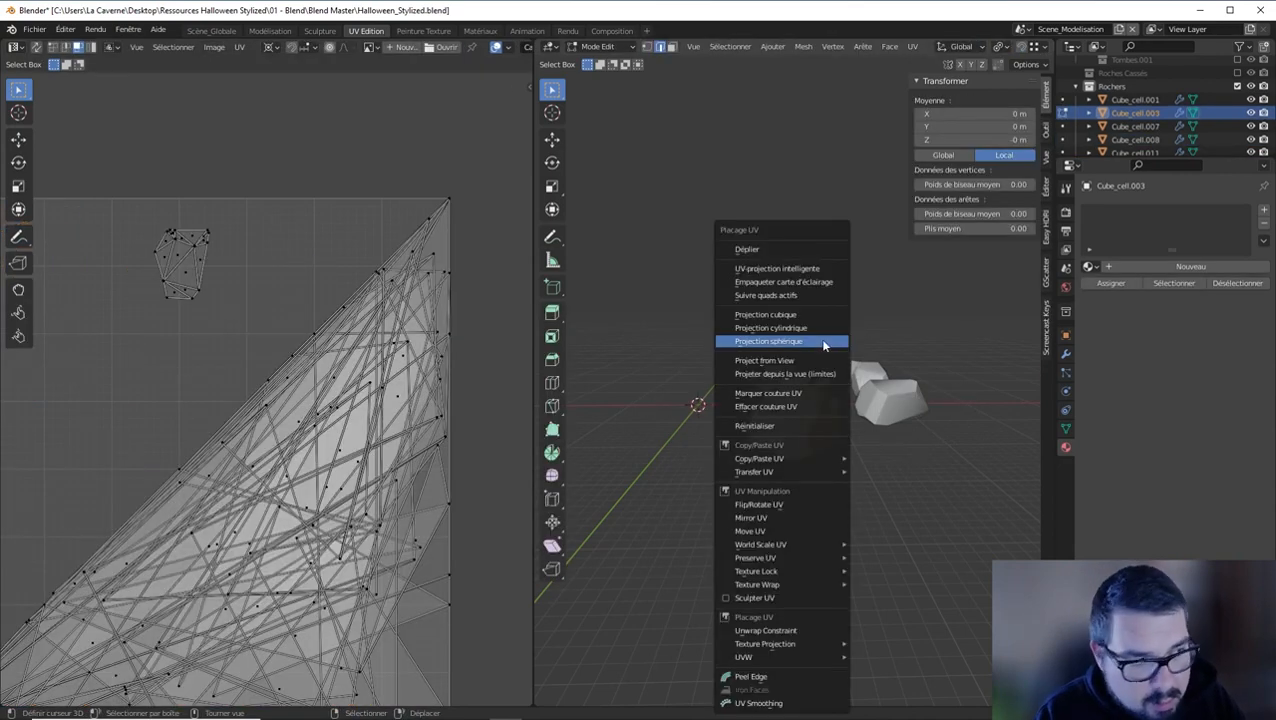
click(797, 268)
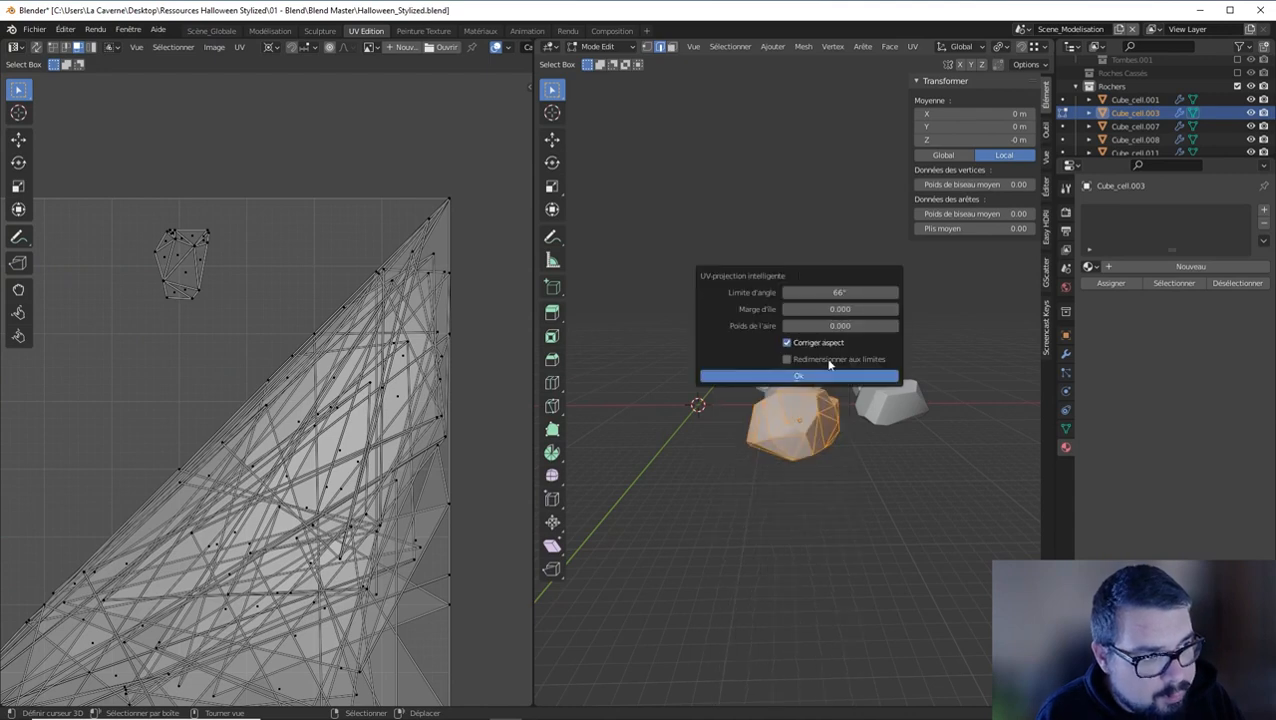
click(830, 374)
Reselect all the geometry and UV islands of Cube_cell.003, ending back in Object Mode
key(a)
click(800, 293)
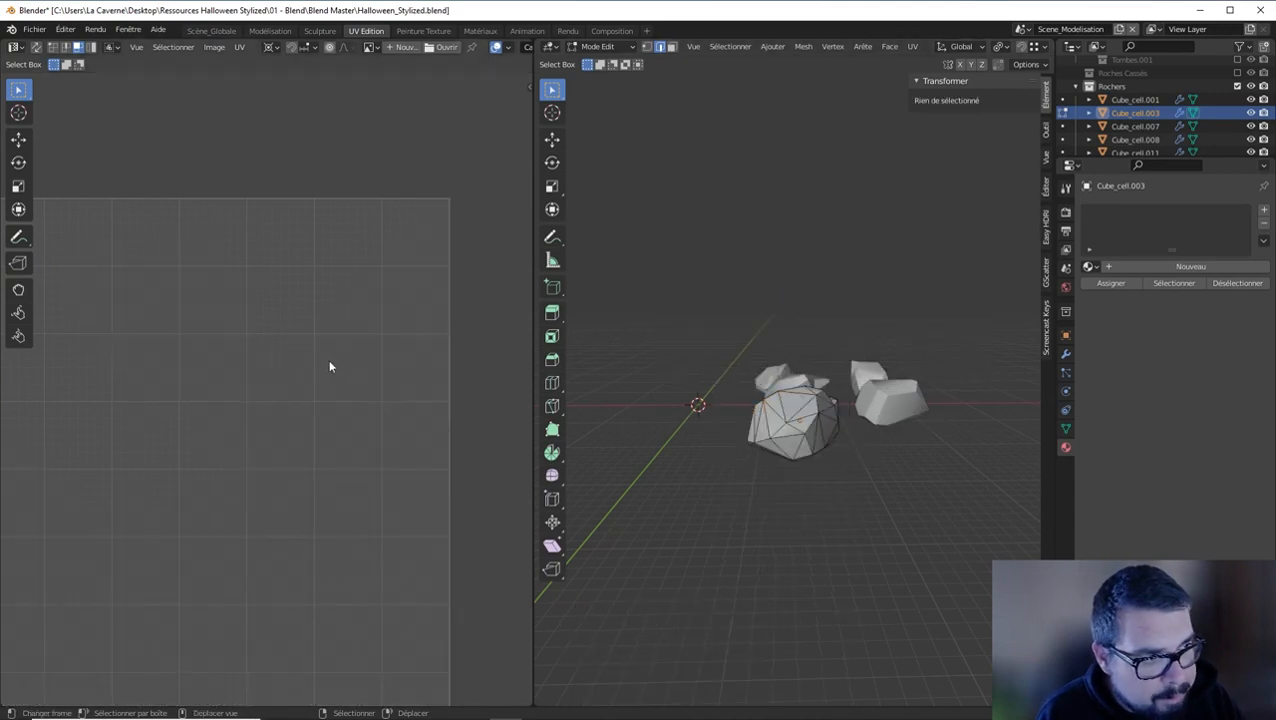
key(a)
click(716, 325)
key(a)
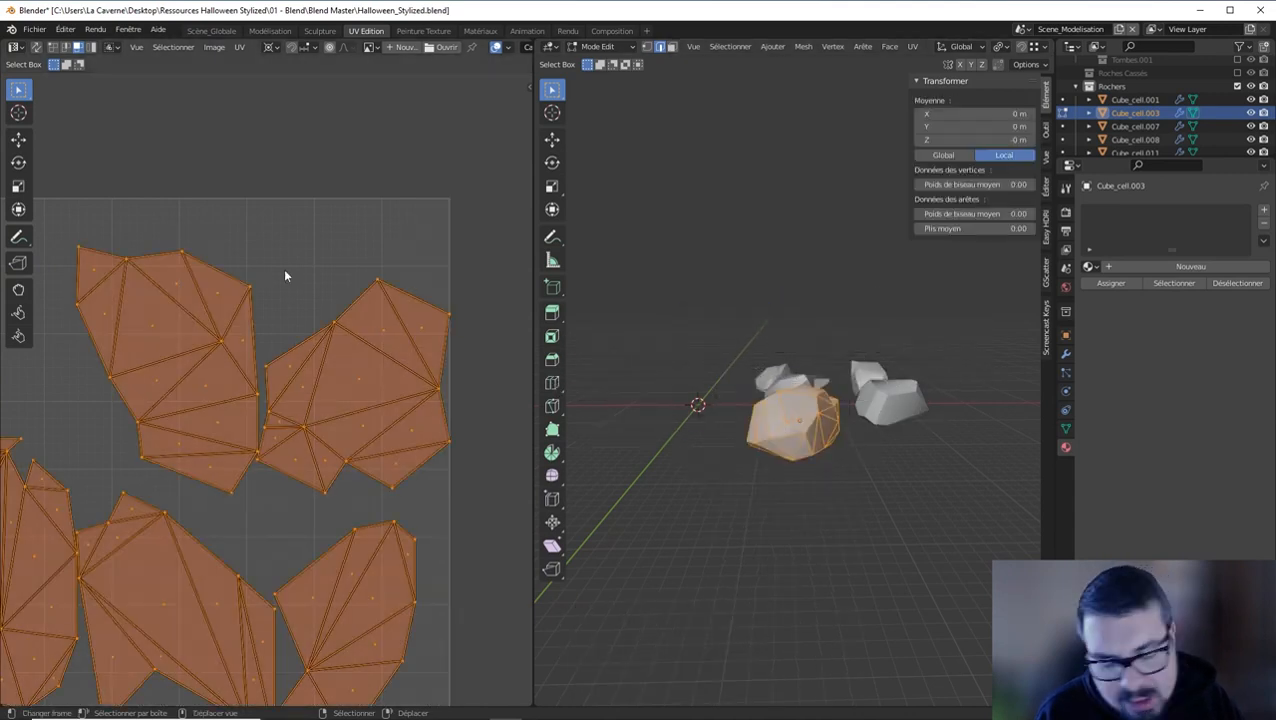
key(Tab)
Snap the Cube_cell.003 and Cube_cell.008 rocks to the 3D cursor at the world origin
middle_drag(652, 228, 753, 298)
middle_drag(812, 335, 879, 313)
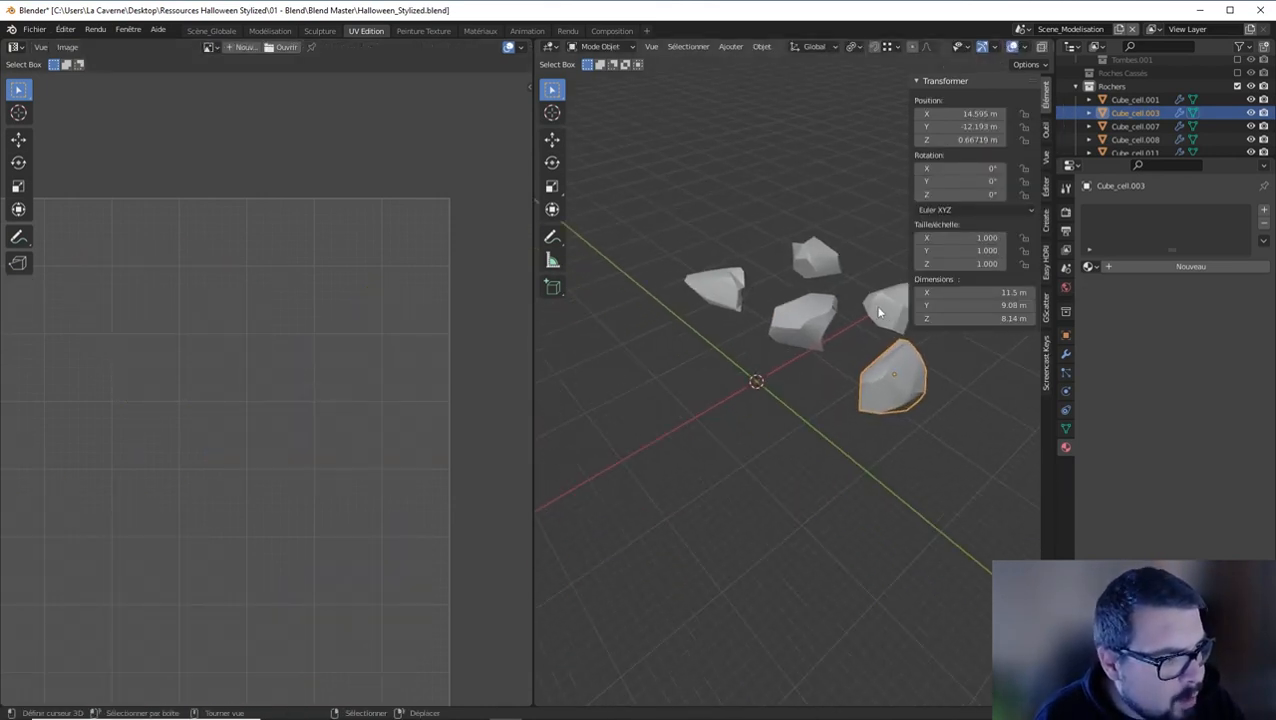
key(shift+s)
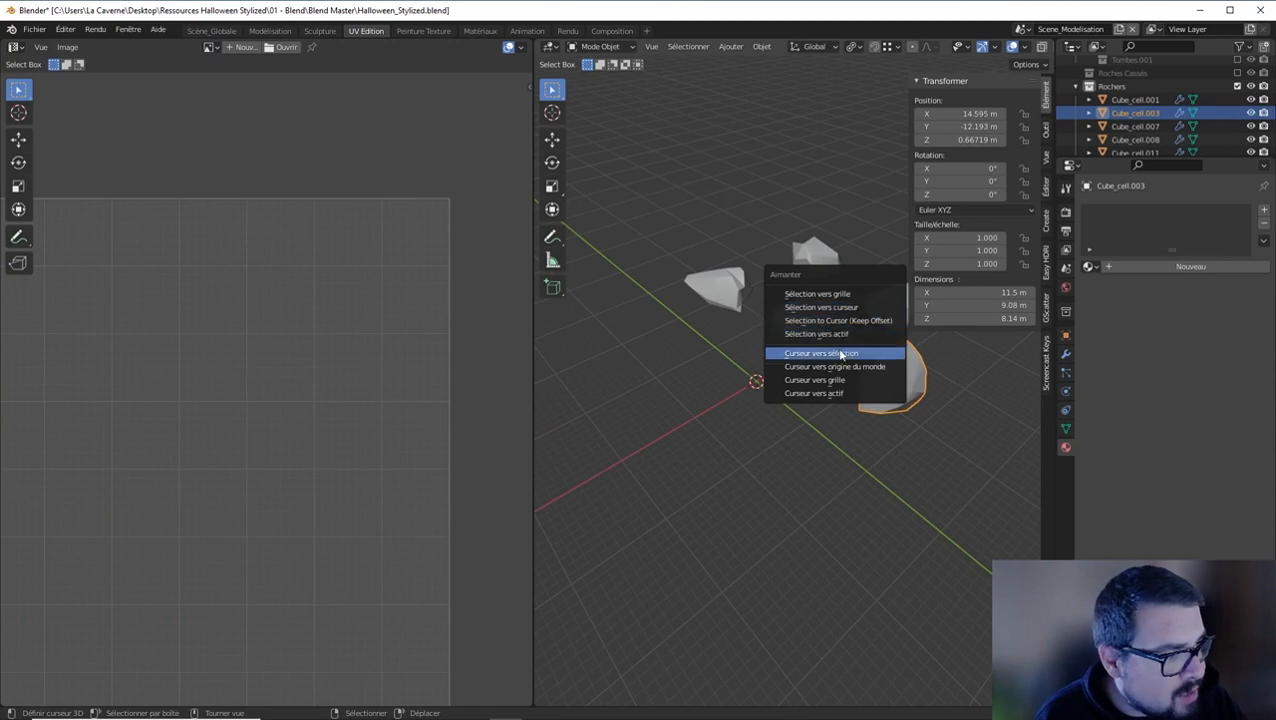
click(831, 307)
key(shift+s)
click(814, 311)
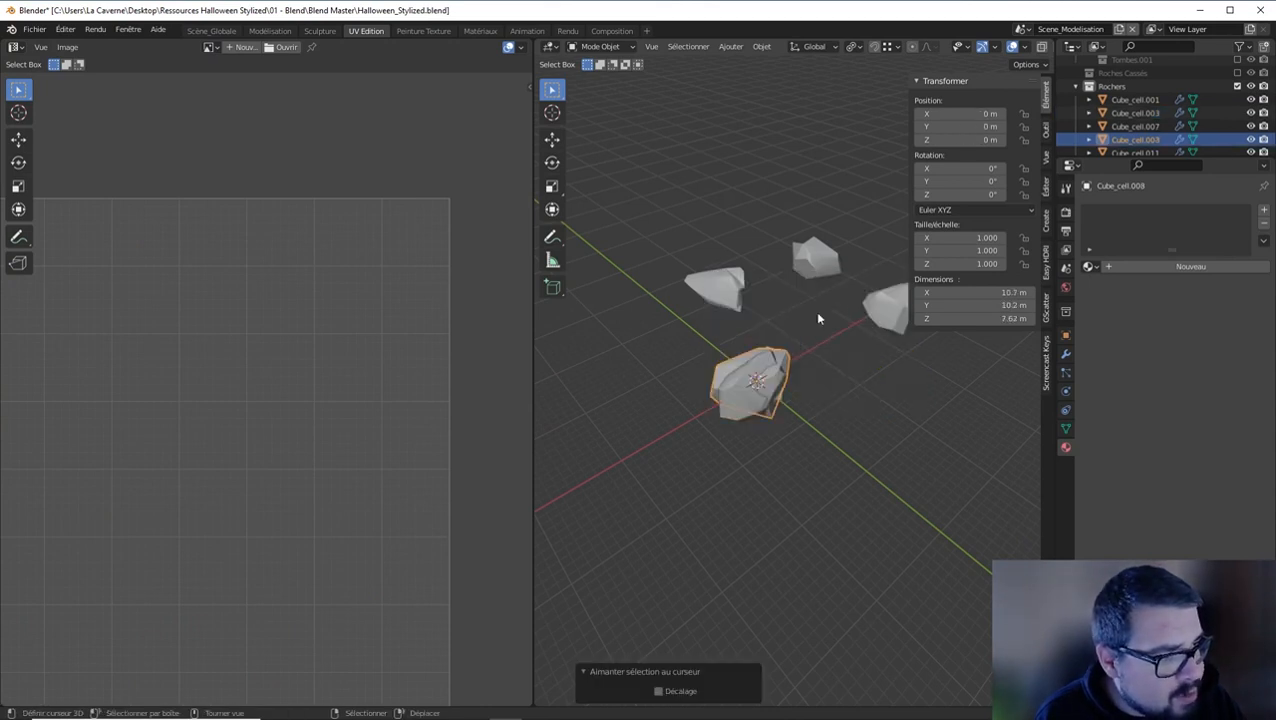
Select the Cube_cell.001, Cube_cell.007 and Cube_cell.011 rocks together and snap them to the 3D cursor
click(733, 295)
shift+click(818, 262)
shift+click(883, 317)
key(shift+s)
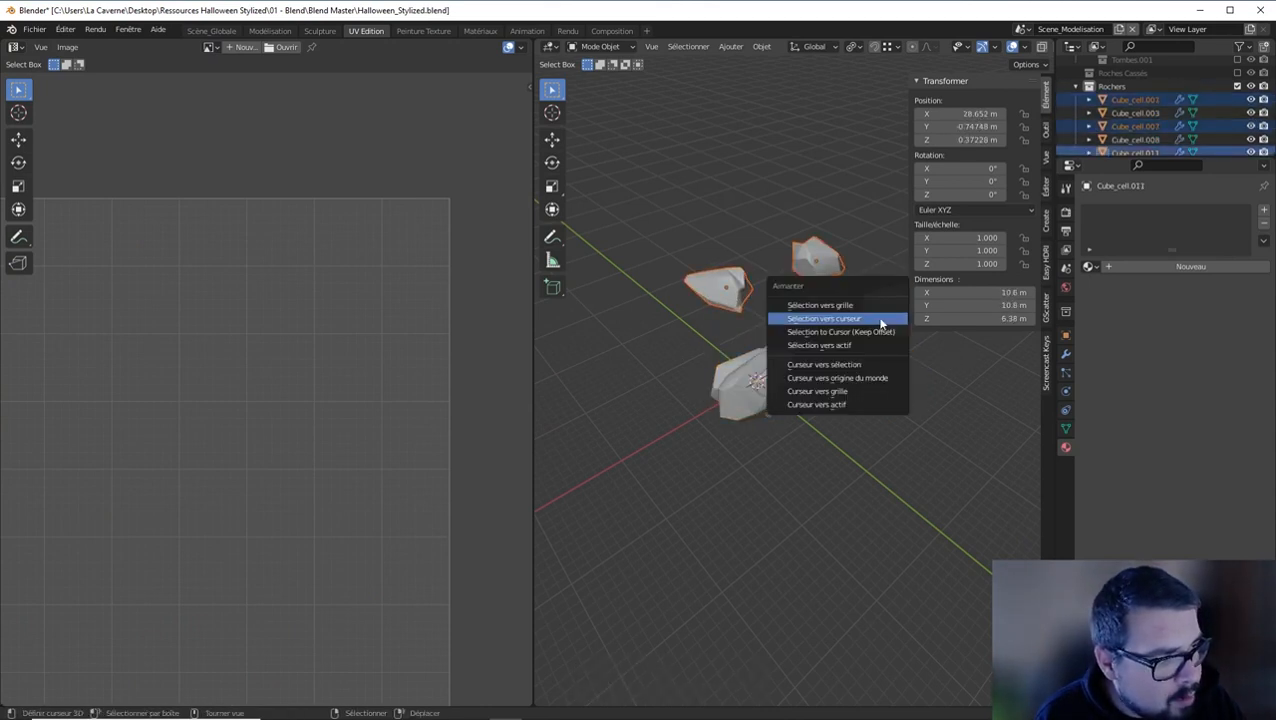
click(880, 320)
Rename the Cube_cell.001 and Cube_cell.003 rocks in the Rochers collection as SM_Rocher
double_click(1143, 103)
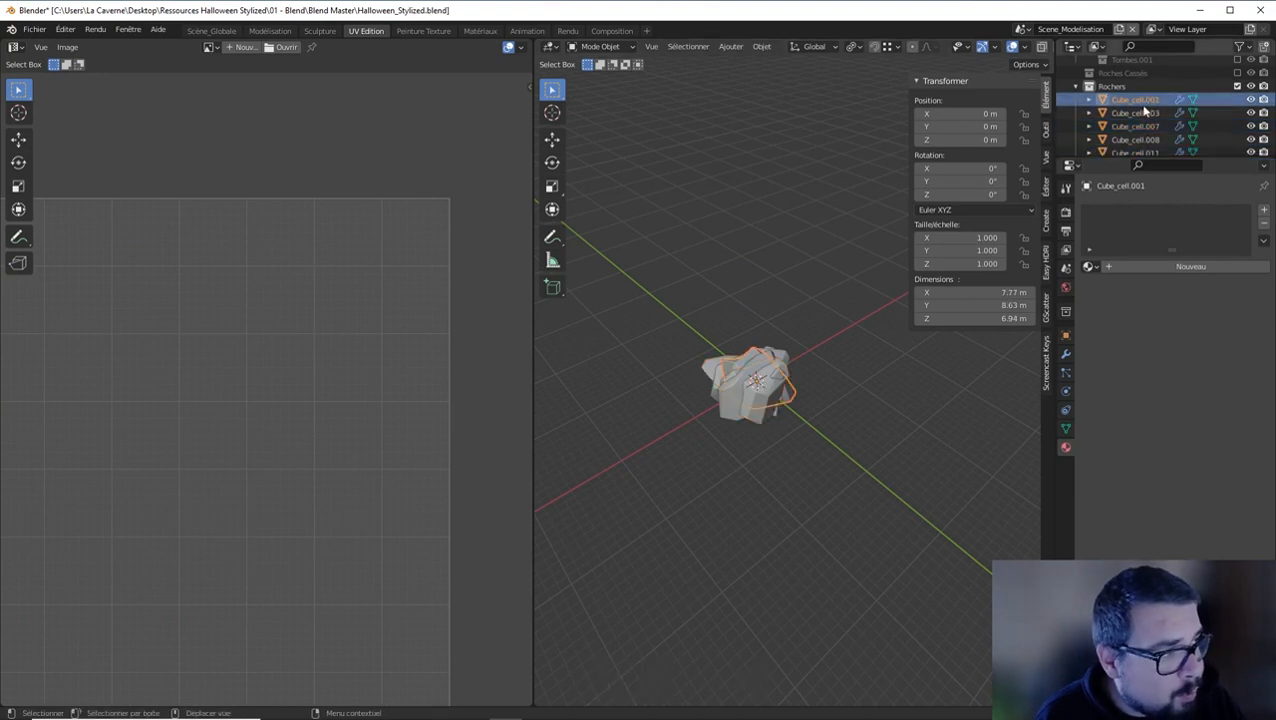
text(SM_Rocher)
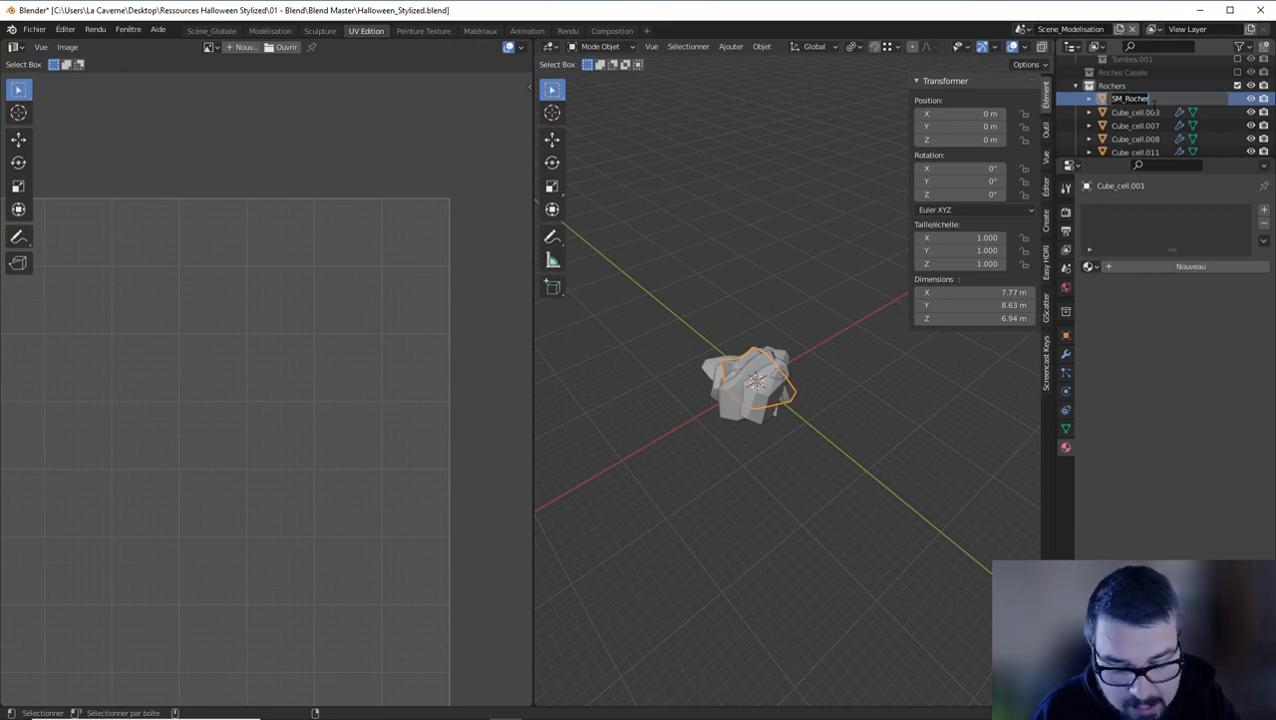
key(Return)
double_click(1152, 103)
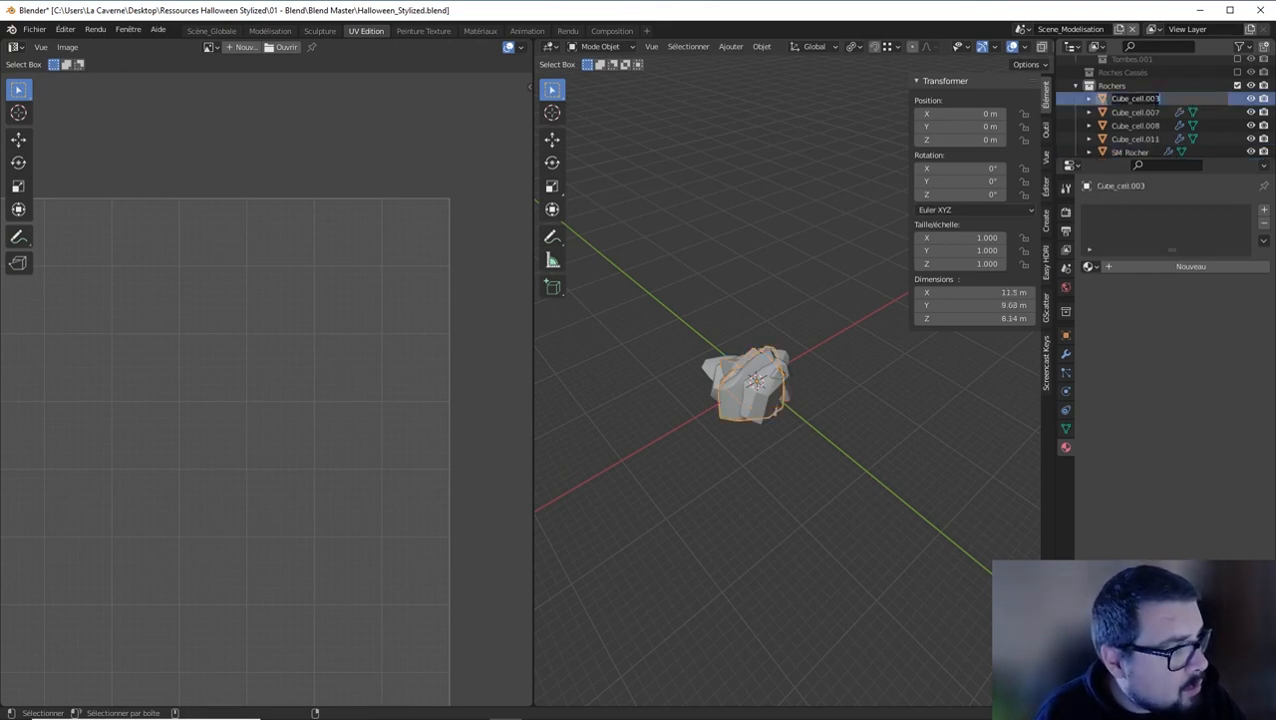
text(SM_Rocher)
key(Return)
Rename the remaining Cube_cell.007, Cube_cell.008 and Cube_cell.011 rocks as SM_Rocher
double_click(1152, 100)
text(SM_Rocher)
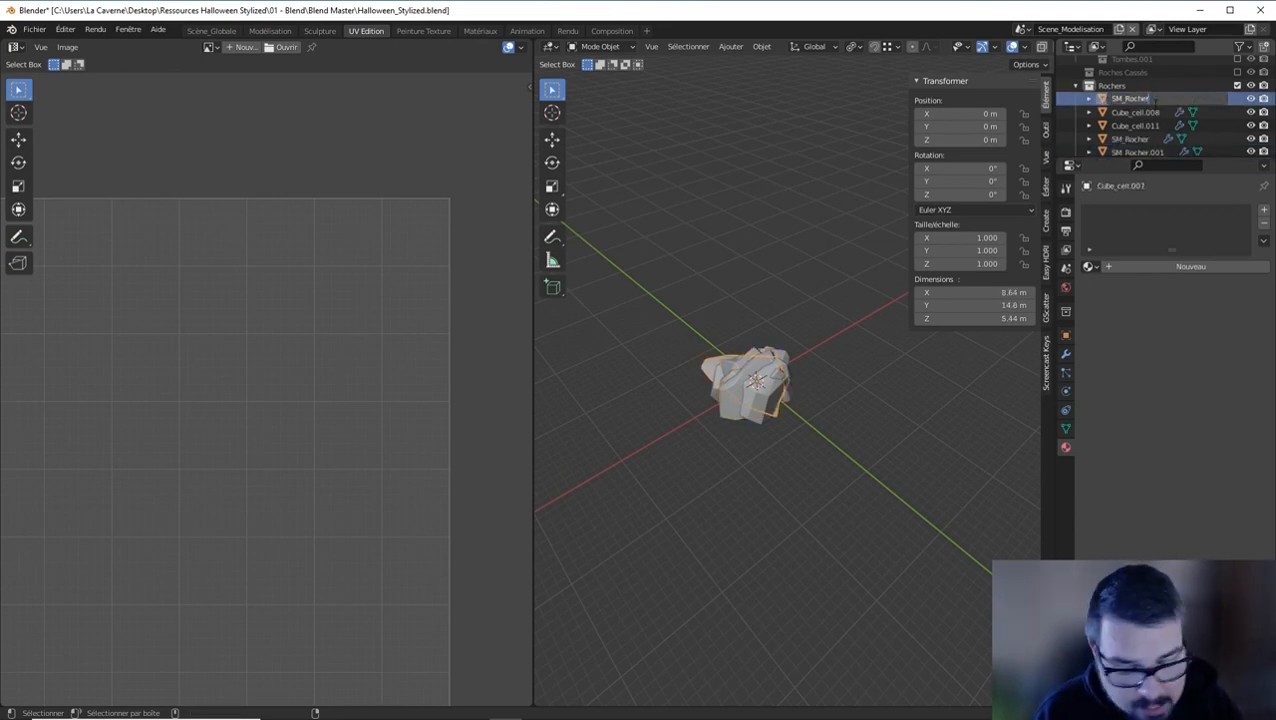
key(Return)
double_click(1150, 100)
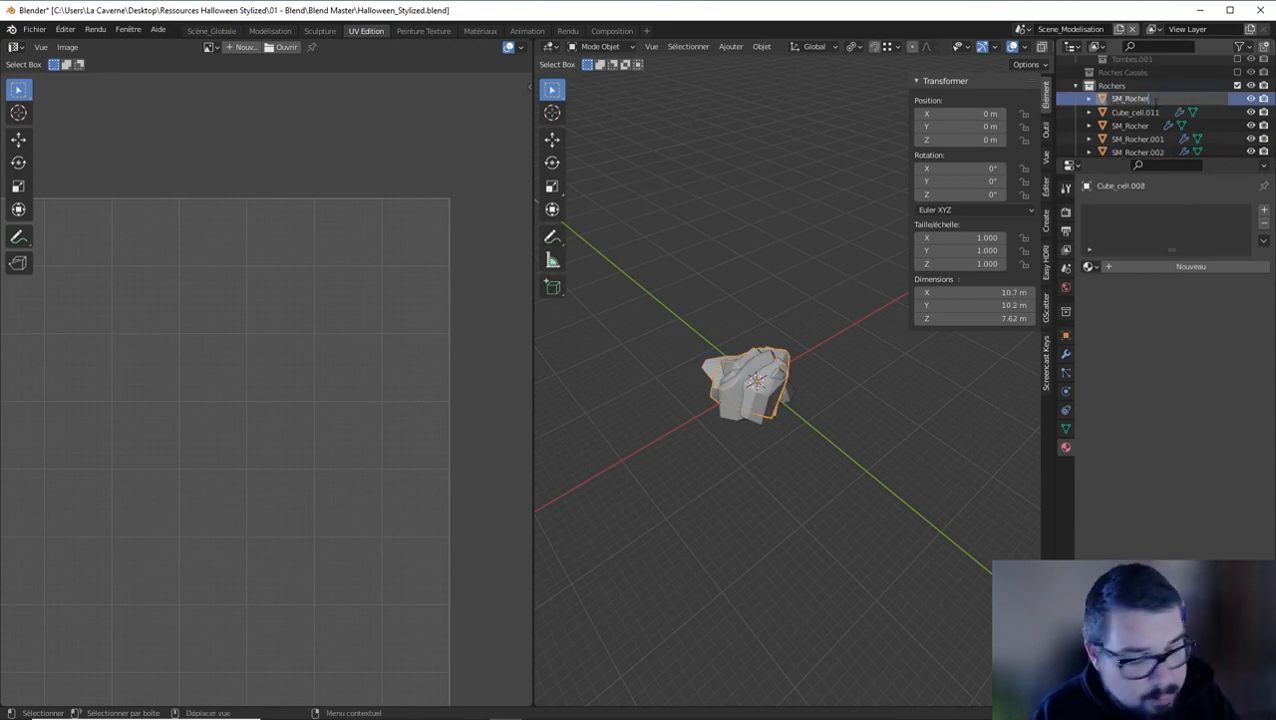
text(SM_Rocher)
key(Return)
double_click(1150, 100)
text(SM_Rocher)
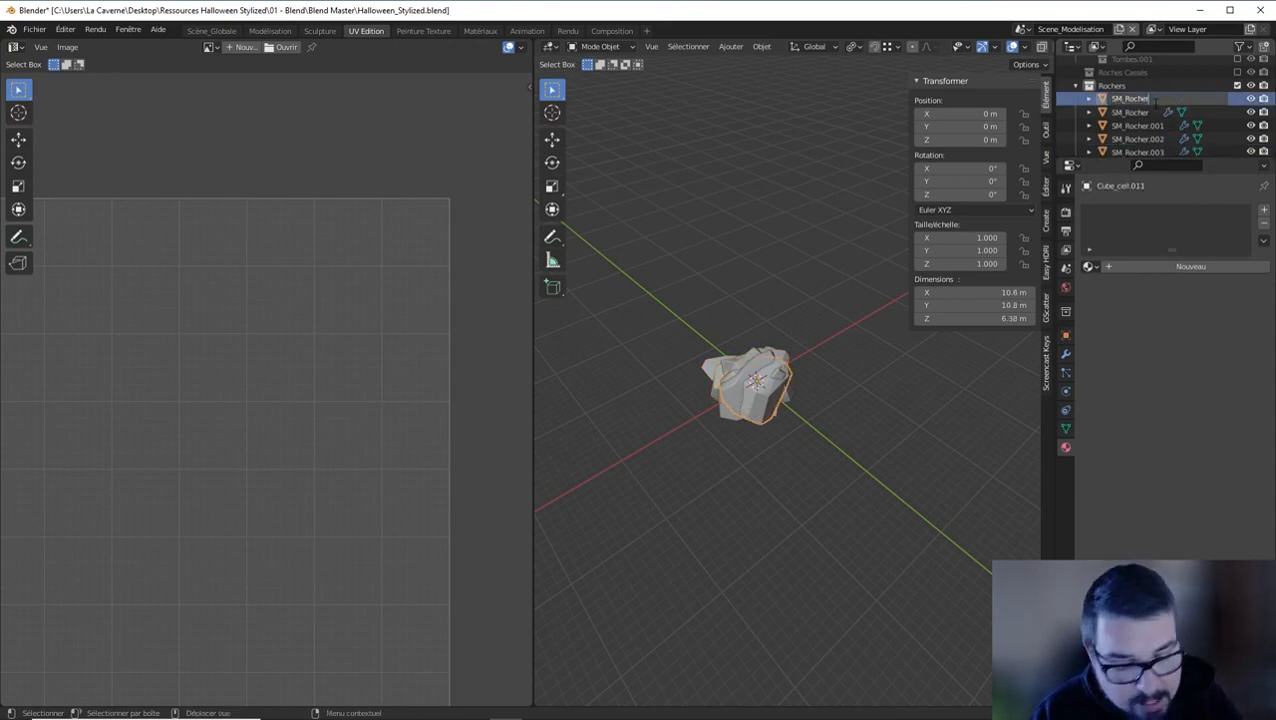
key(Return)
Select the SM_Rocher rock, start an FBX export and go up to the Pierres folder
click(1150, 100)
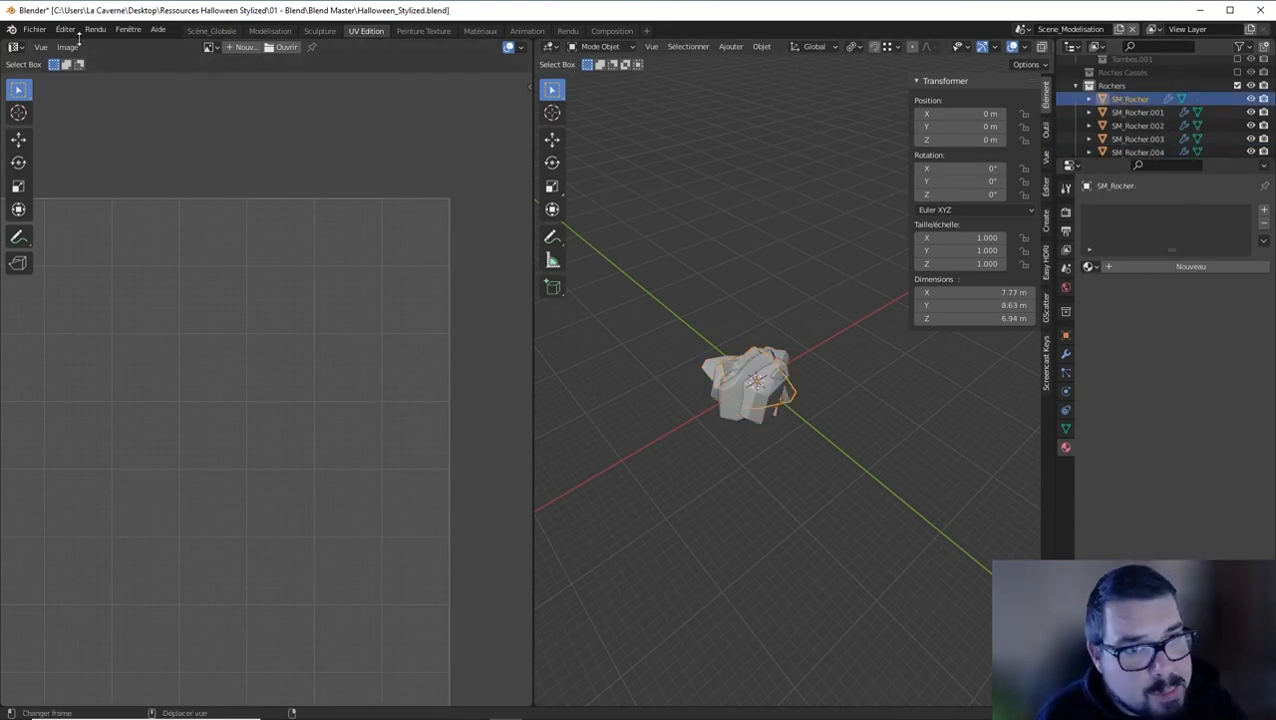
click(38, 31)
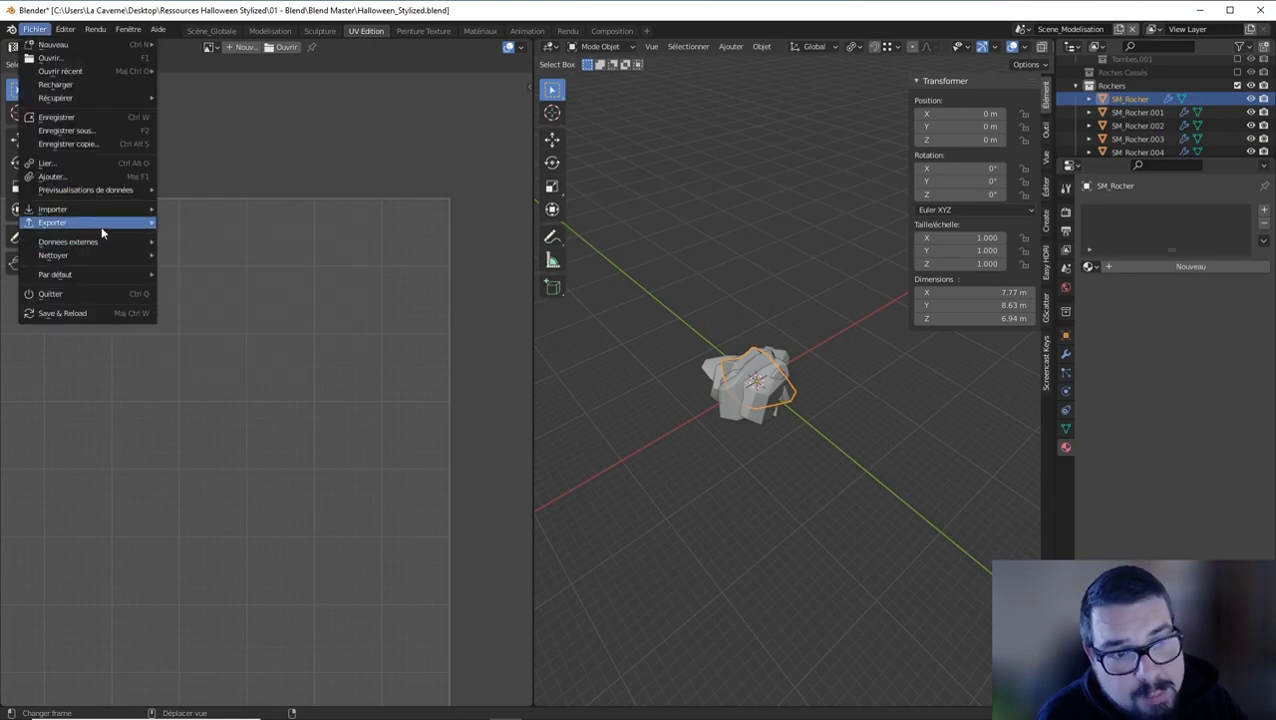
mouse_move(104, 224)
click(192, 288)
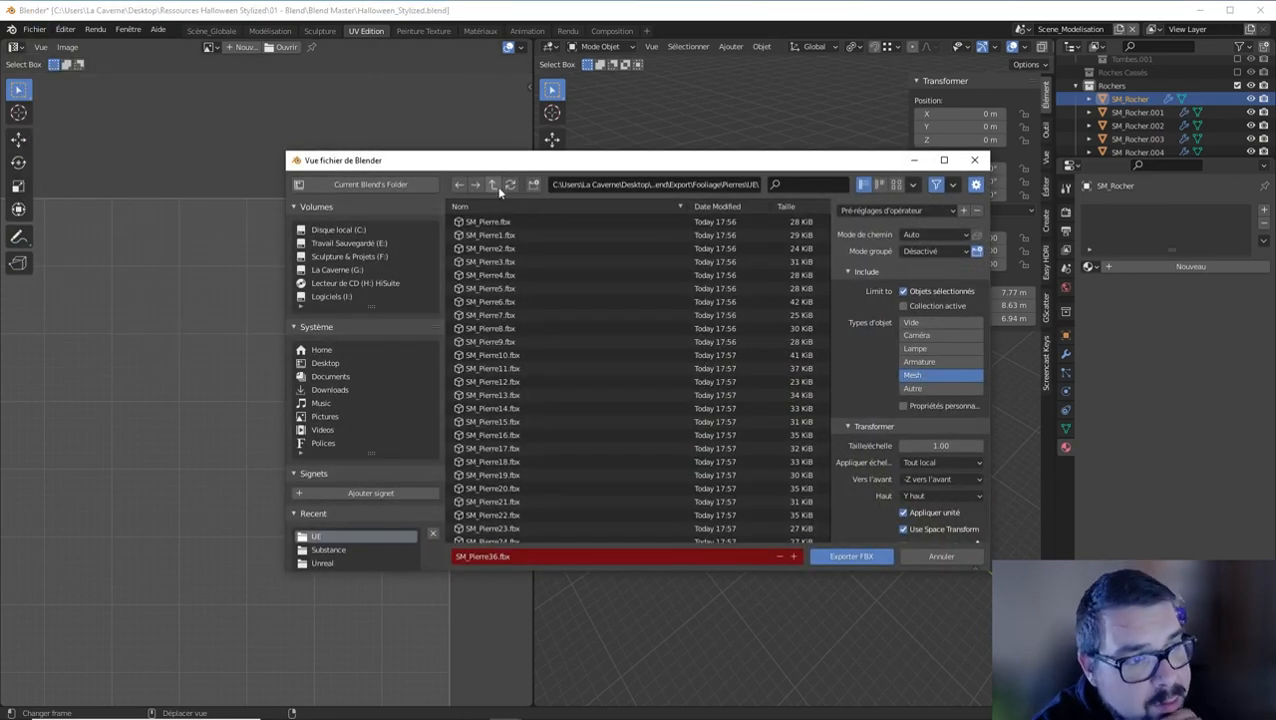
click(494, 185)
click(533, 185)
click(521, 229)
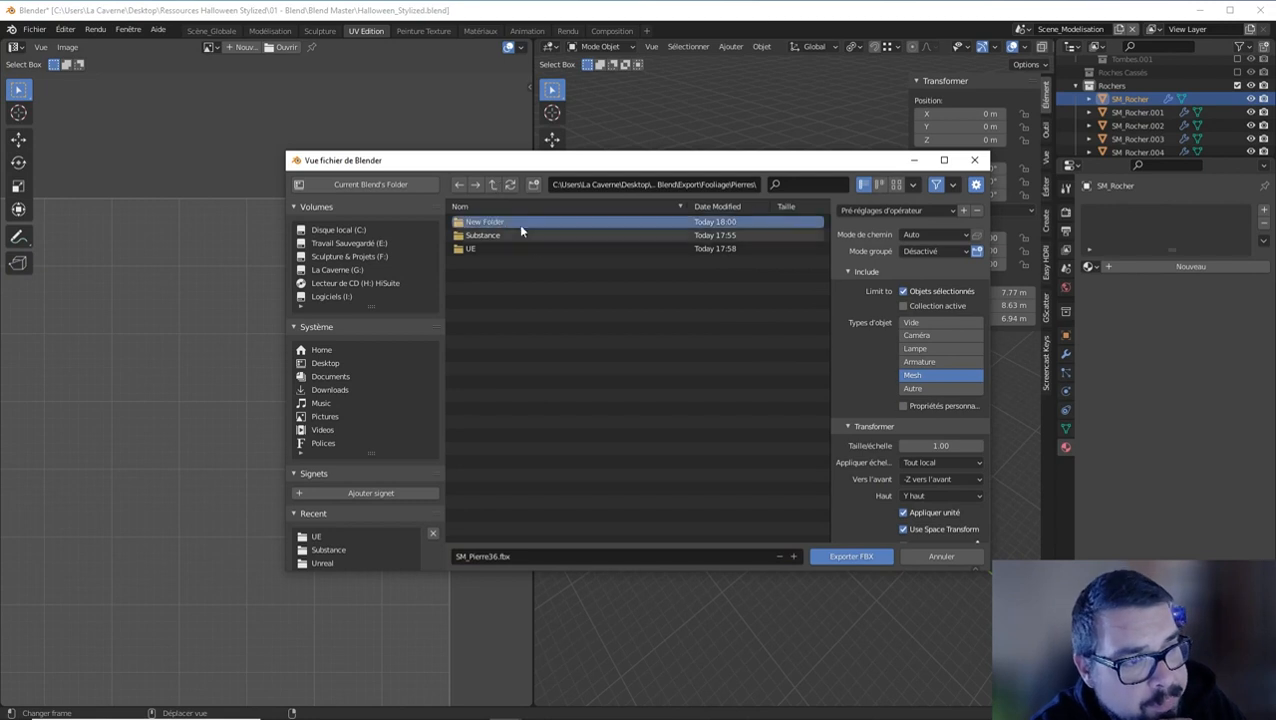
key(Delete)
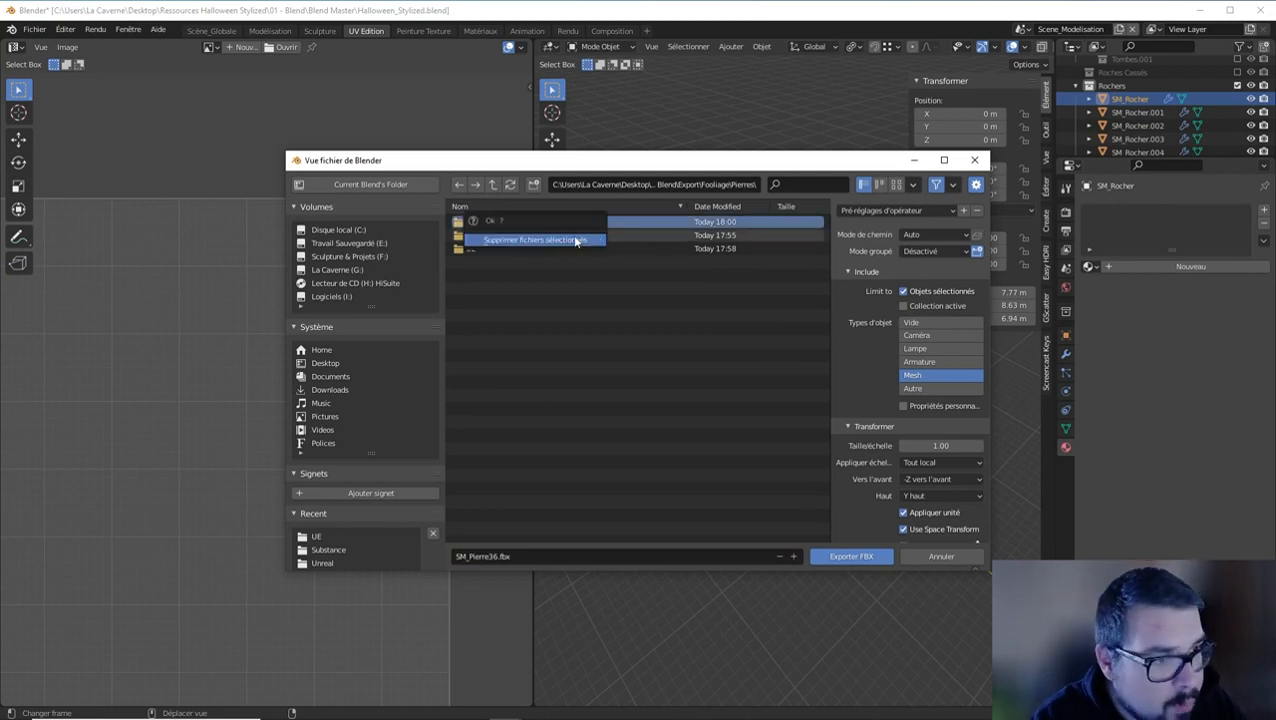
click(528, 240)
Create a folder named Rochers beside the Pierres folder, one level up in the export directory
click(492, 185)
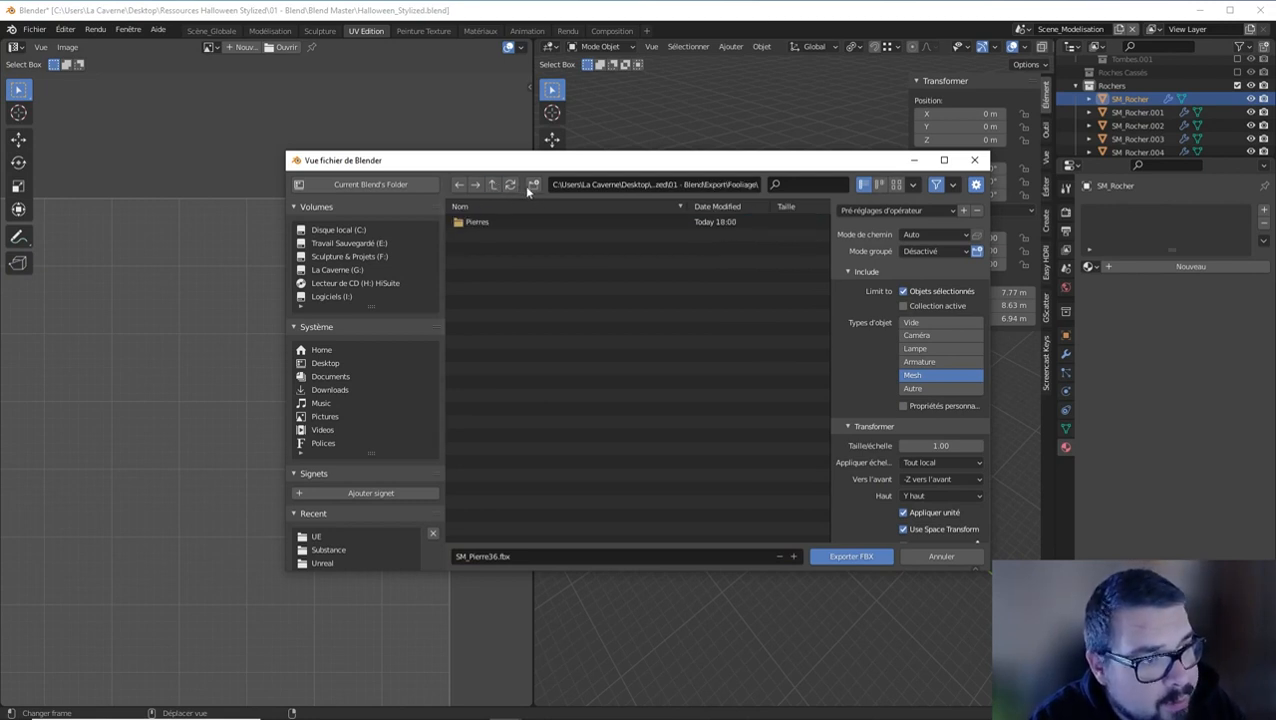
click(532, 185)
text(Roche)
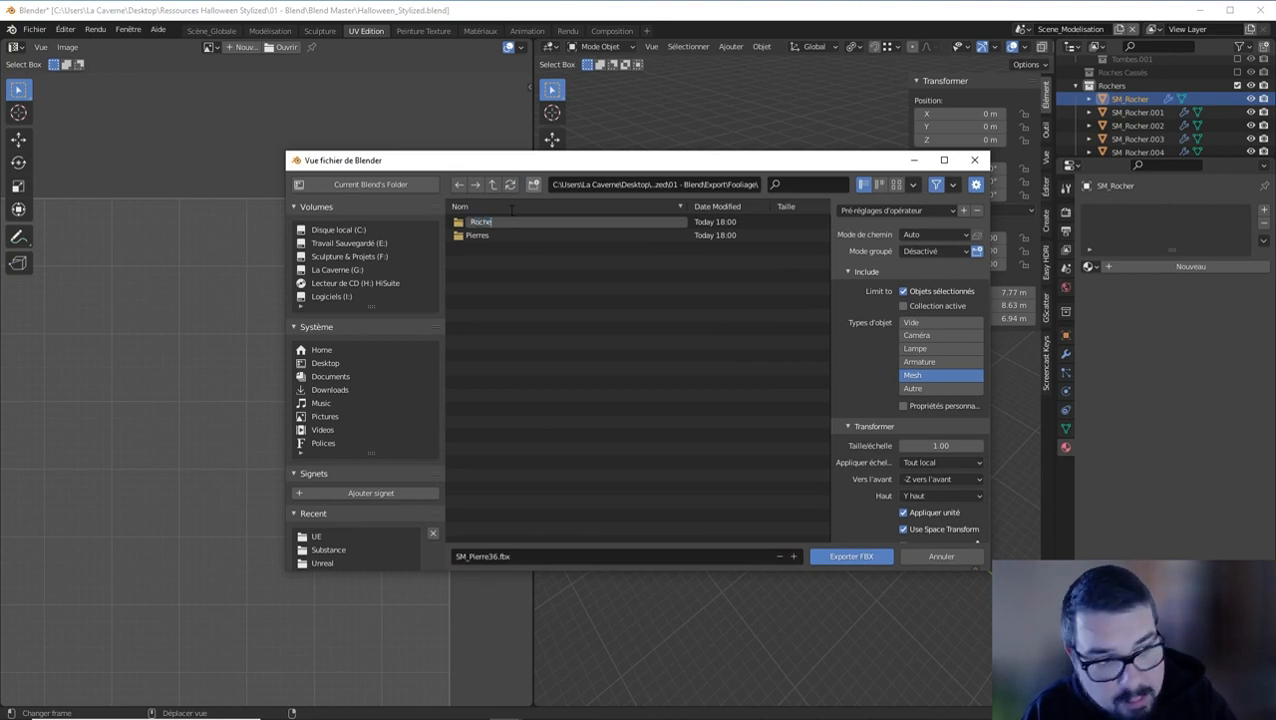
text(rs)
key(Return)
click(532, 185)
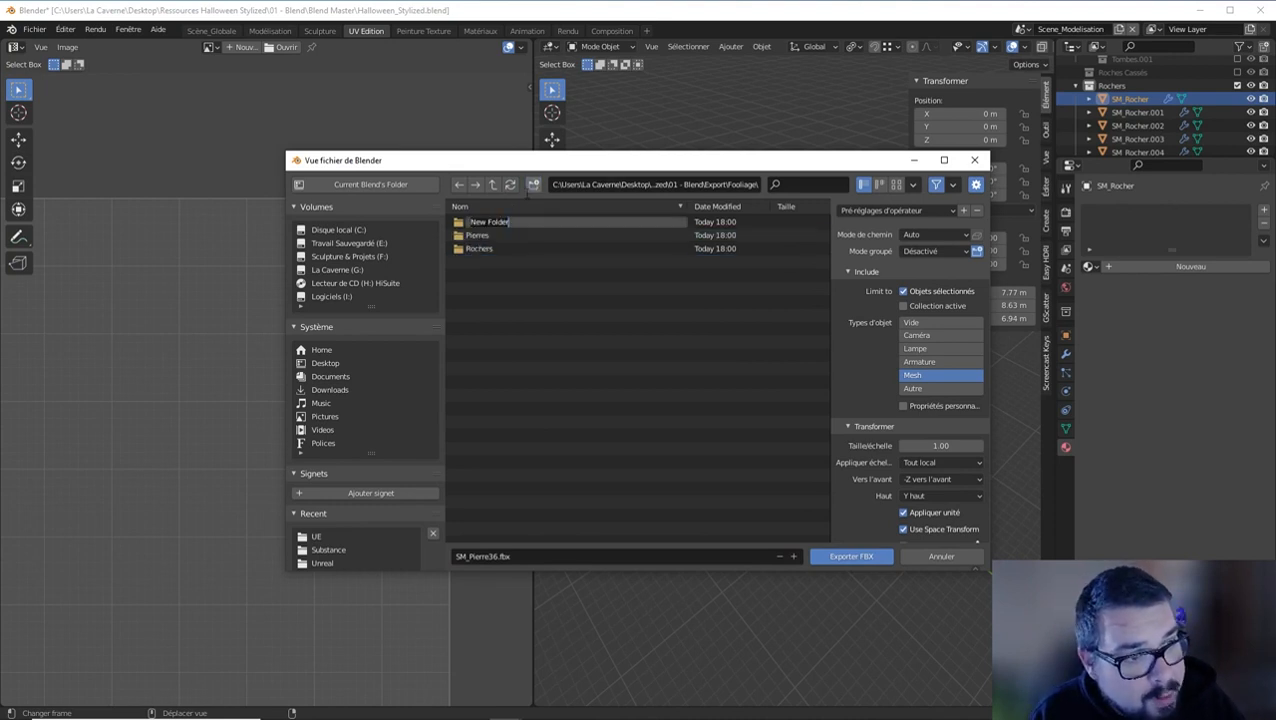
key(Escape)
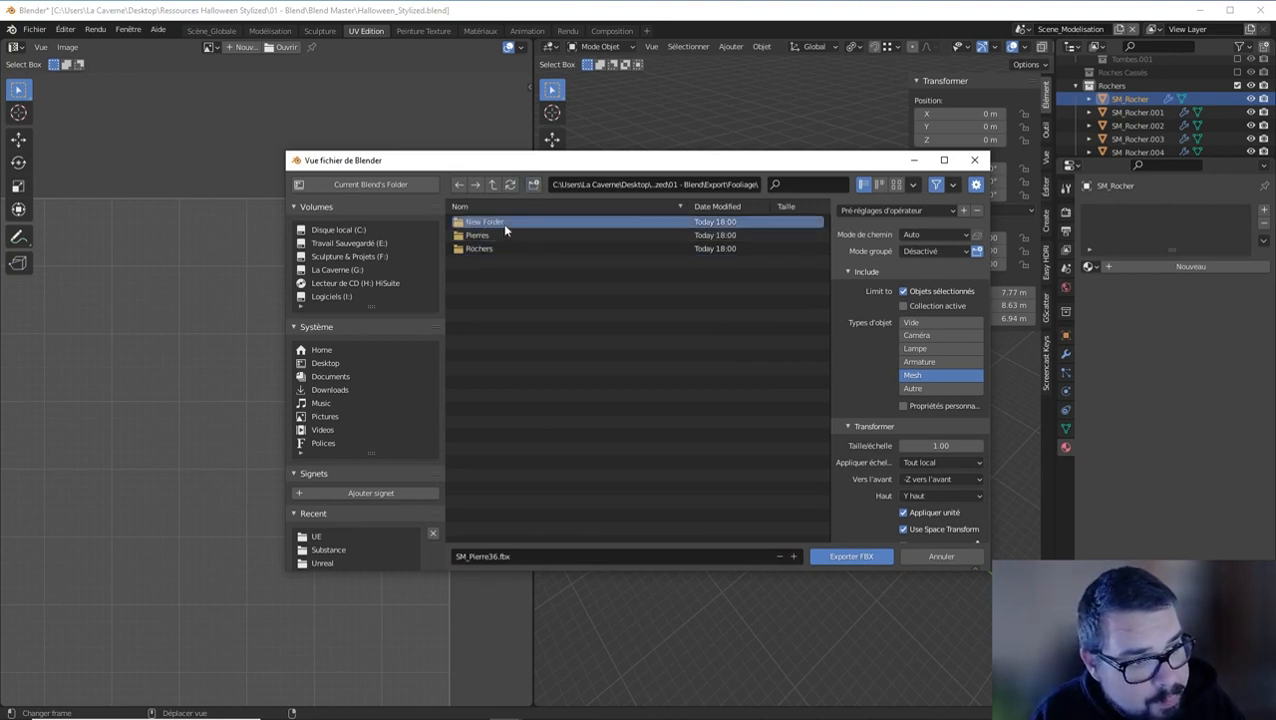
key(Delete)
click(506, 227)
Create a folder named UE inside the Rochers export folder and open it
double_click(482, 236)
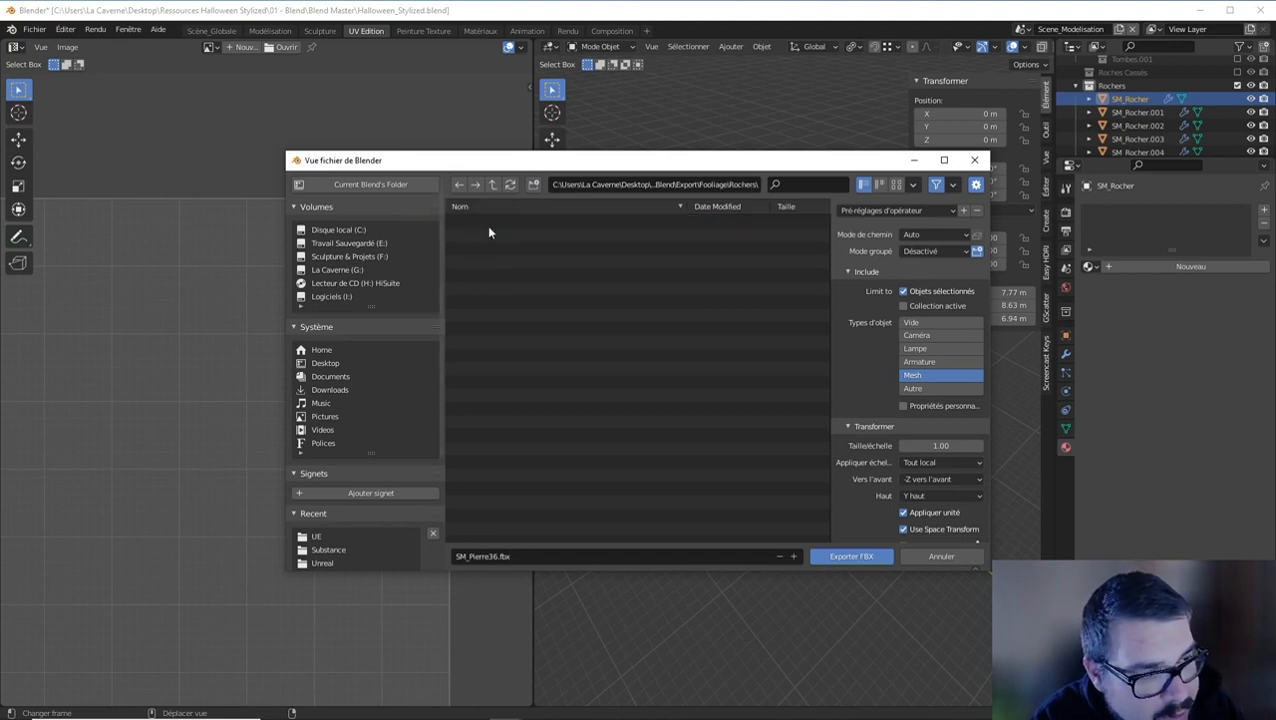
click(534, 185)
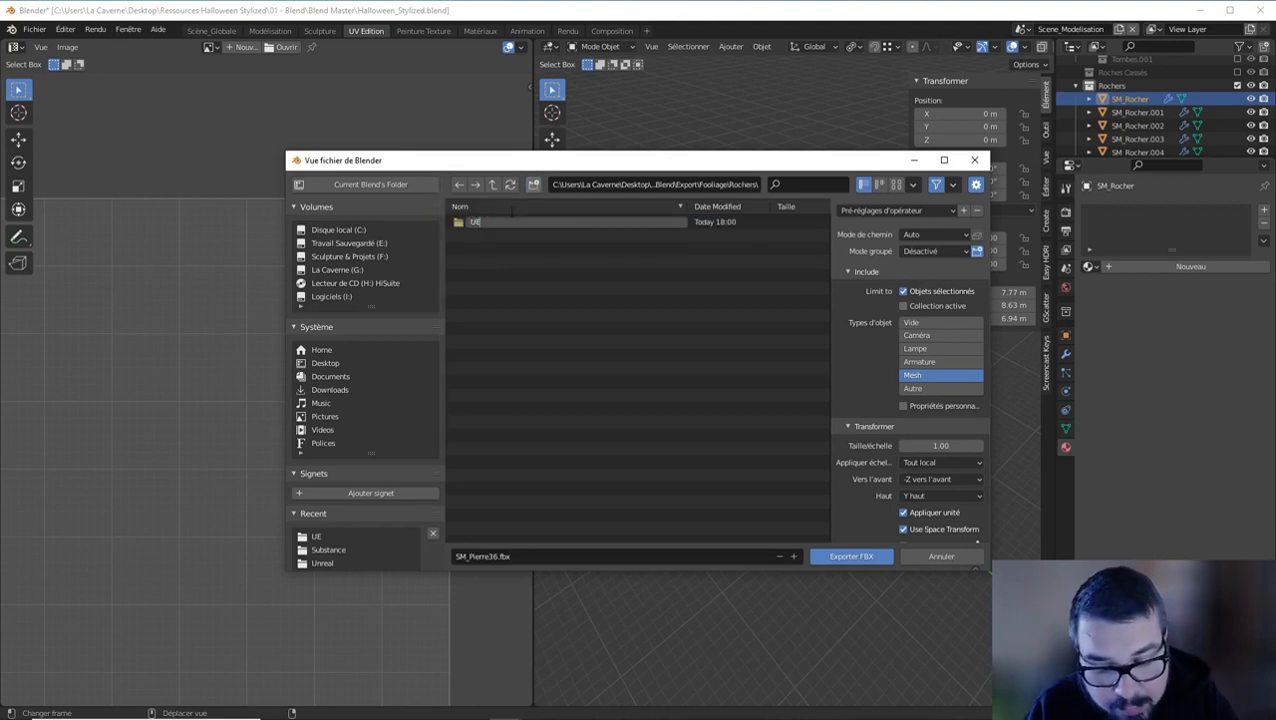
text(UE)
key(Return)
double_click(492, 221)
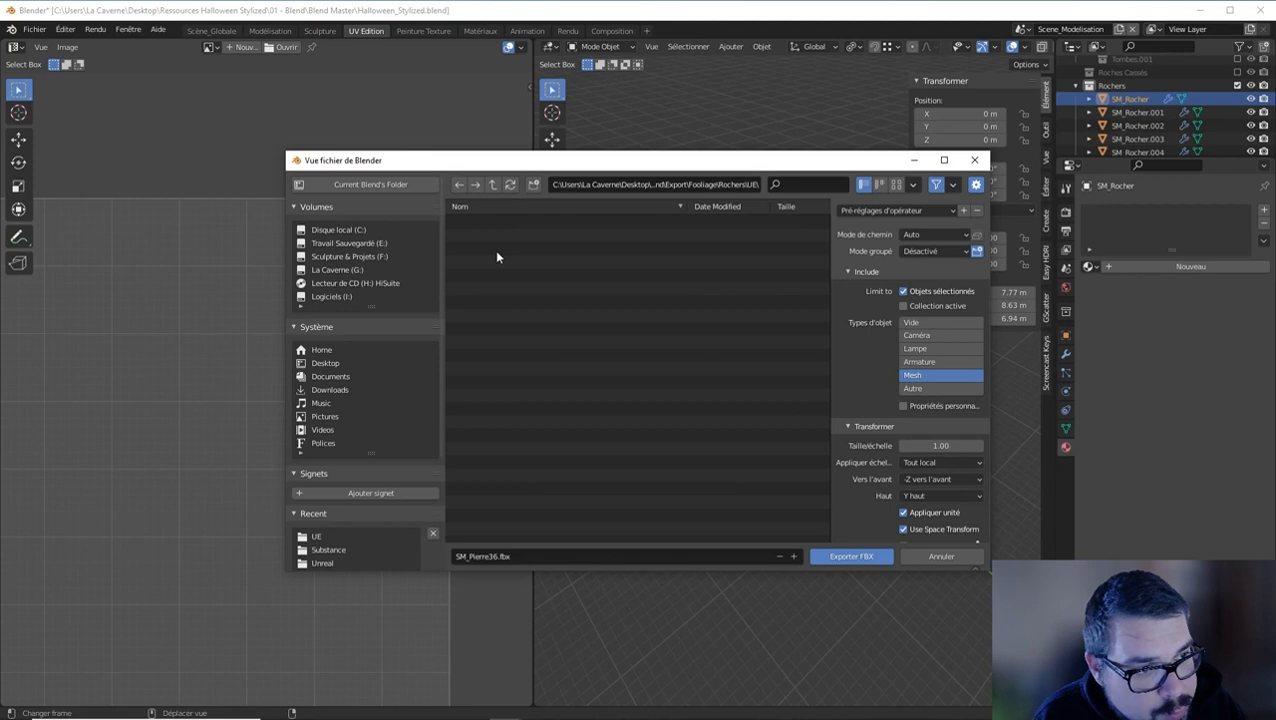
Set the export file name to SM_Rocher.fbx
click(540, 558)
text(sm)
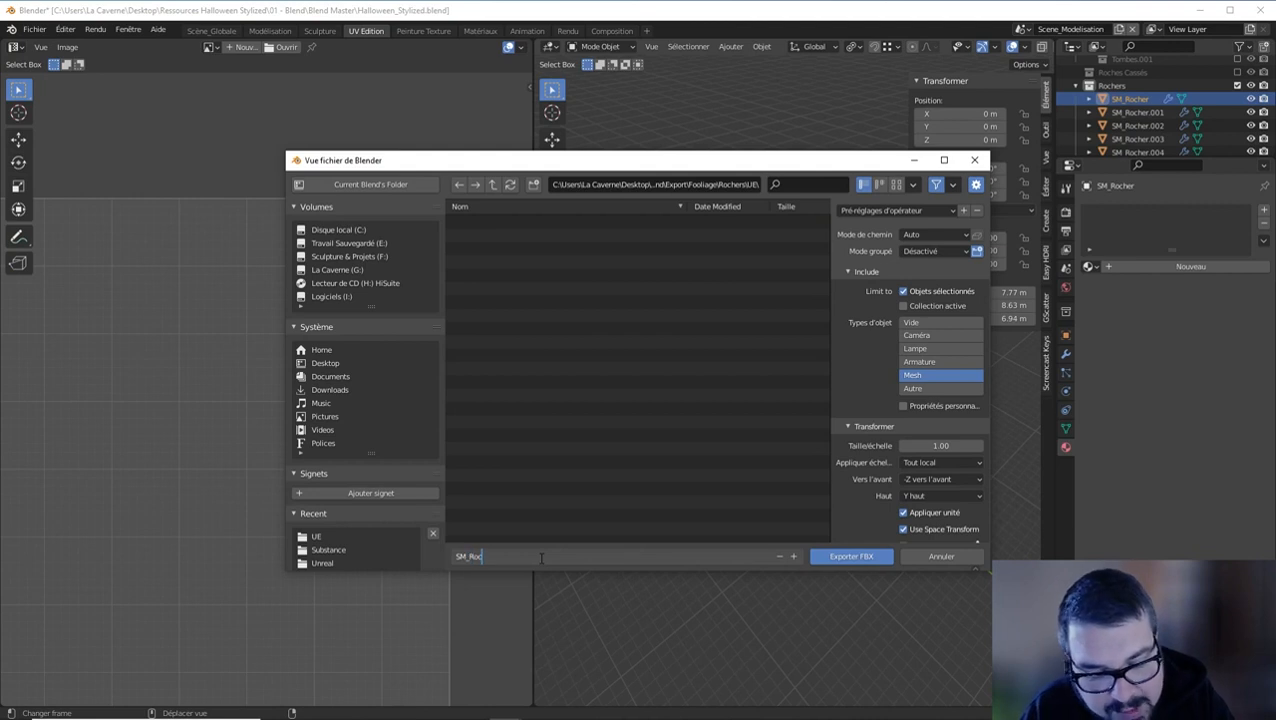
text(_Rochers)
key(Return)
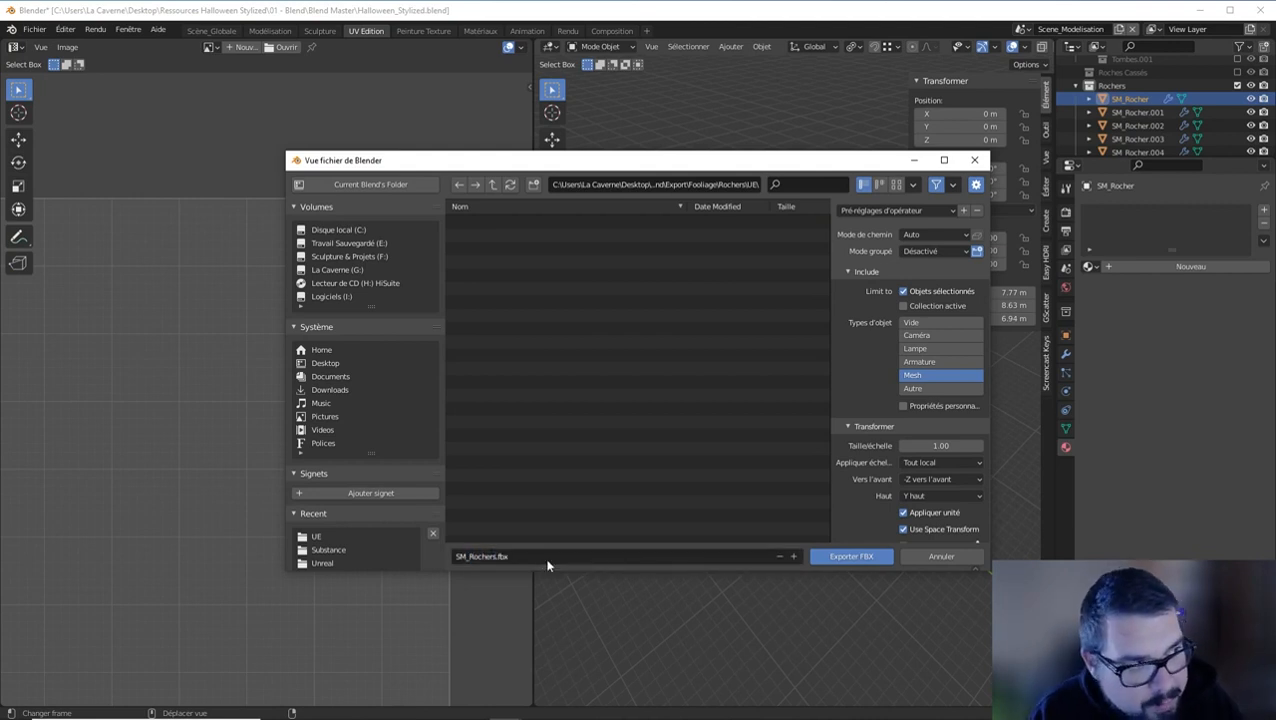
click(493, 557)
key(Return)
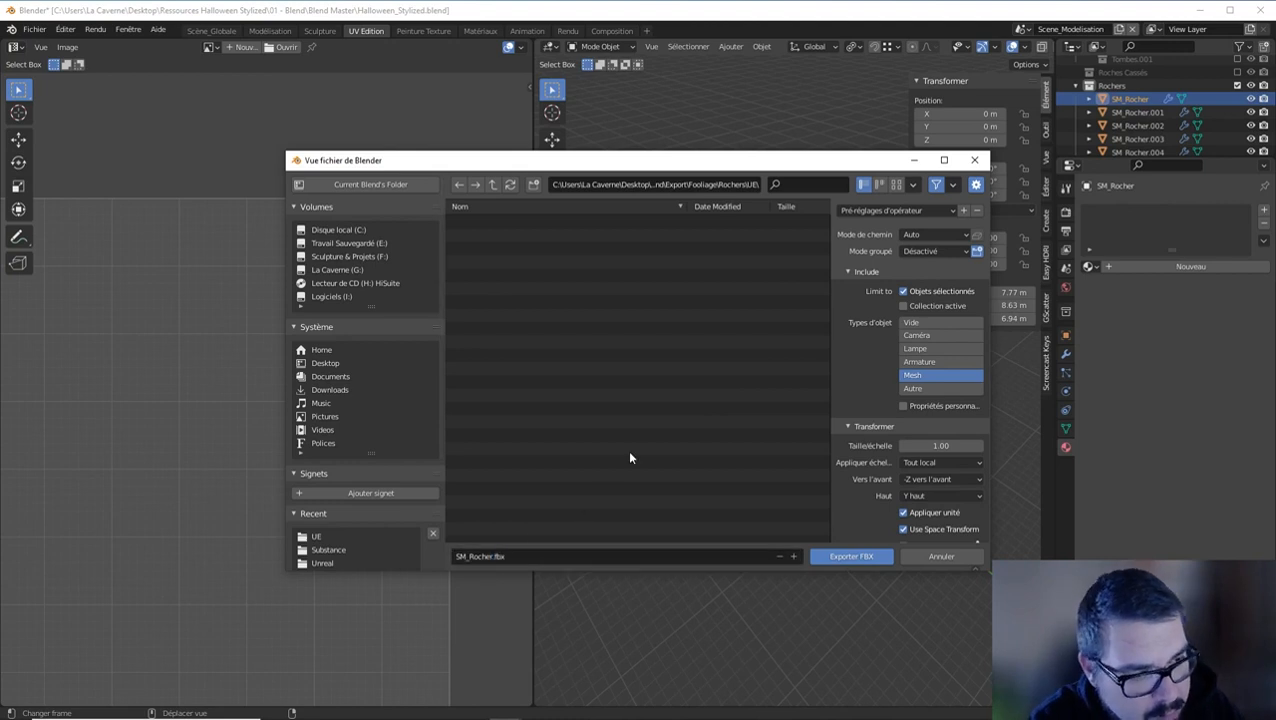
Apply the Export UE operator preset and export the selected SM_Rocher rock as FBX
click(912, 211)
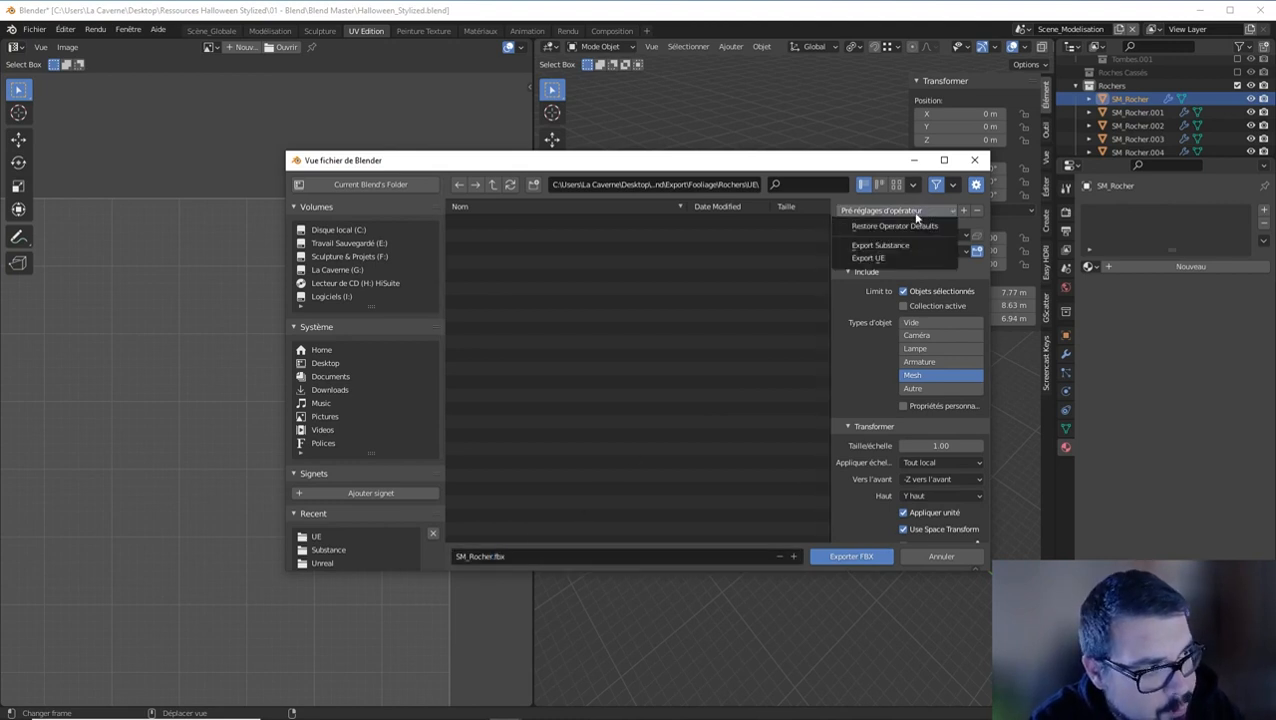
click(868, 258)
click(851, 556)
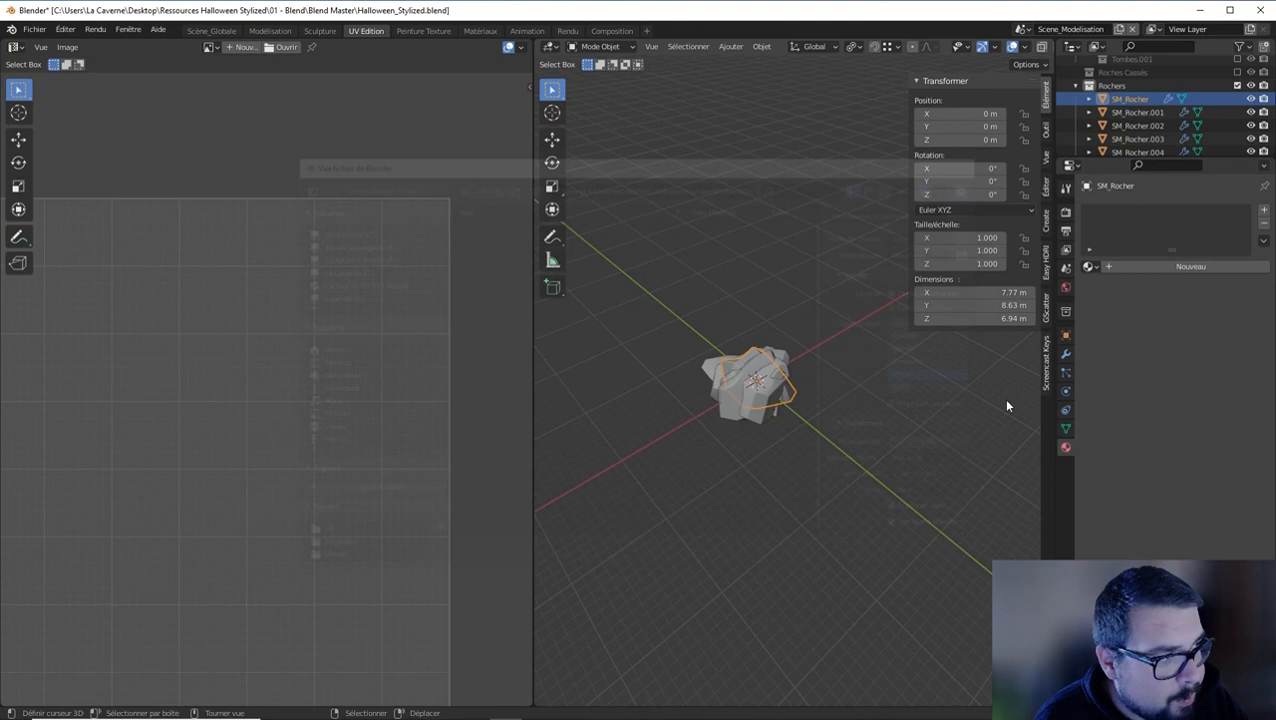
Export the SM_Rocher.001 rock to the UE folder as SM_Rocher1.fbx
click(1131, 115)
click(34, 29)
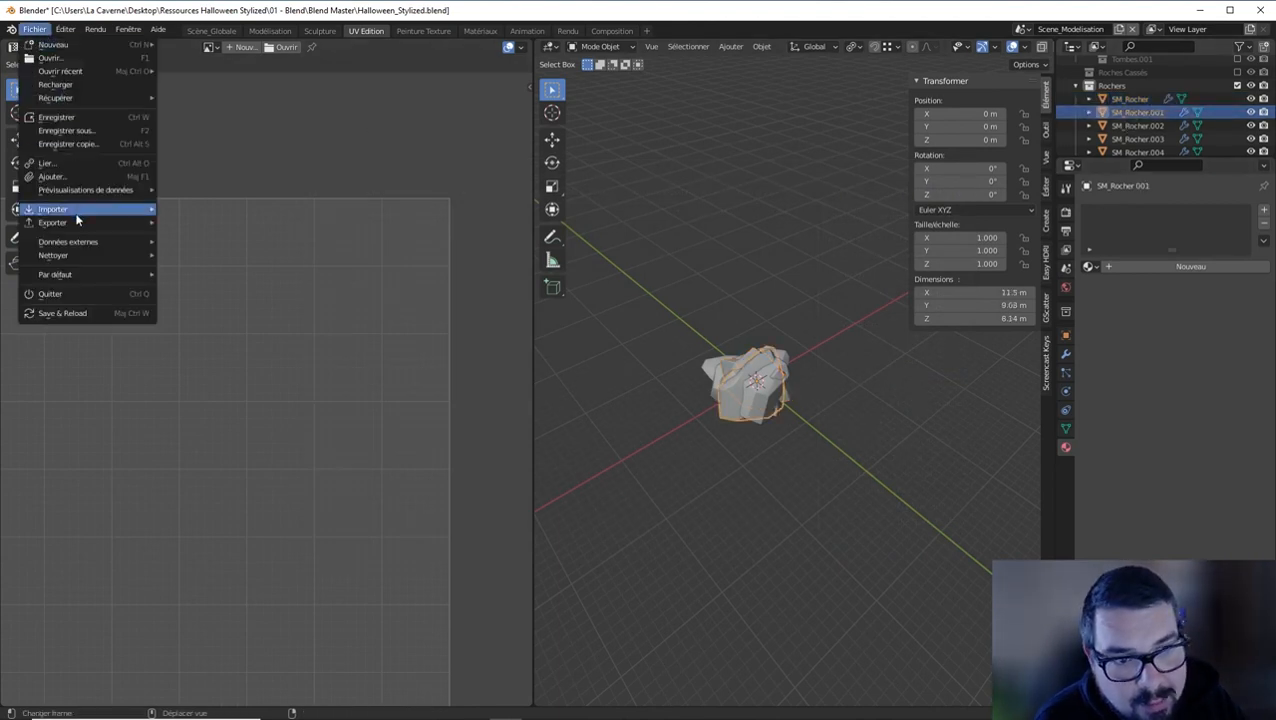
mouse_move(77, 221)
click(207, 292)
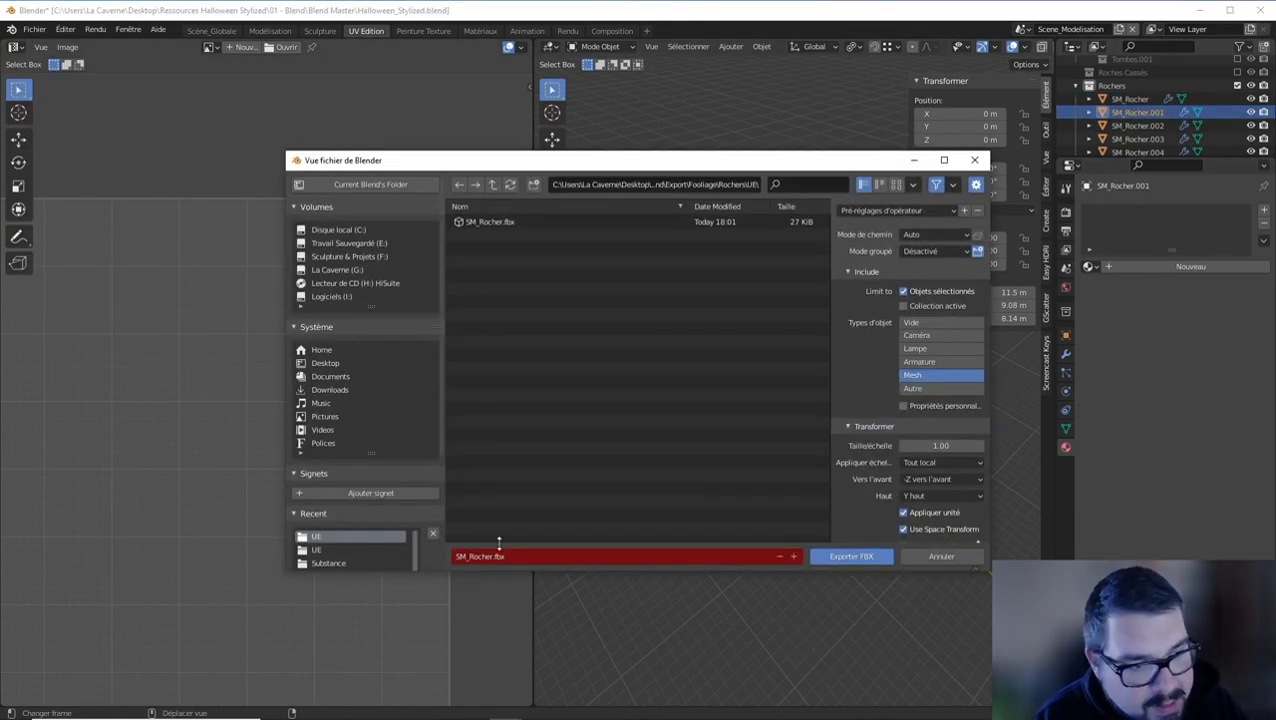
key(KP_Add)
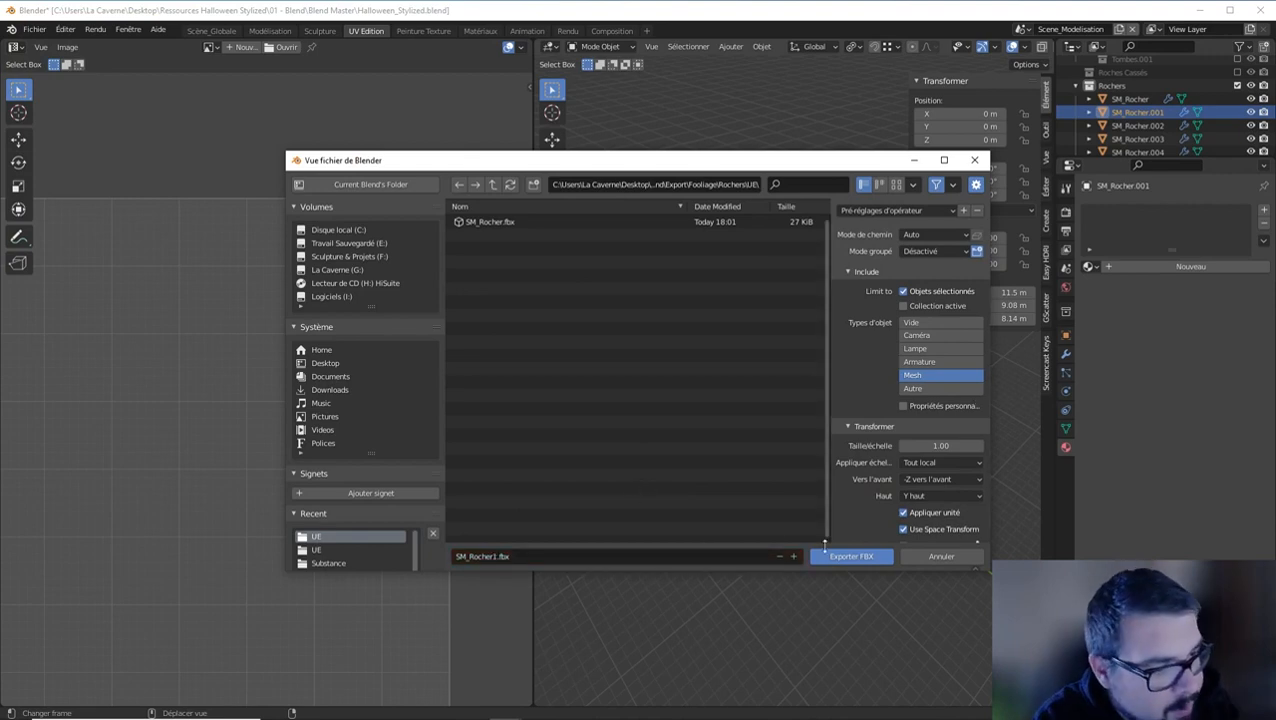
click(852, 556)
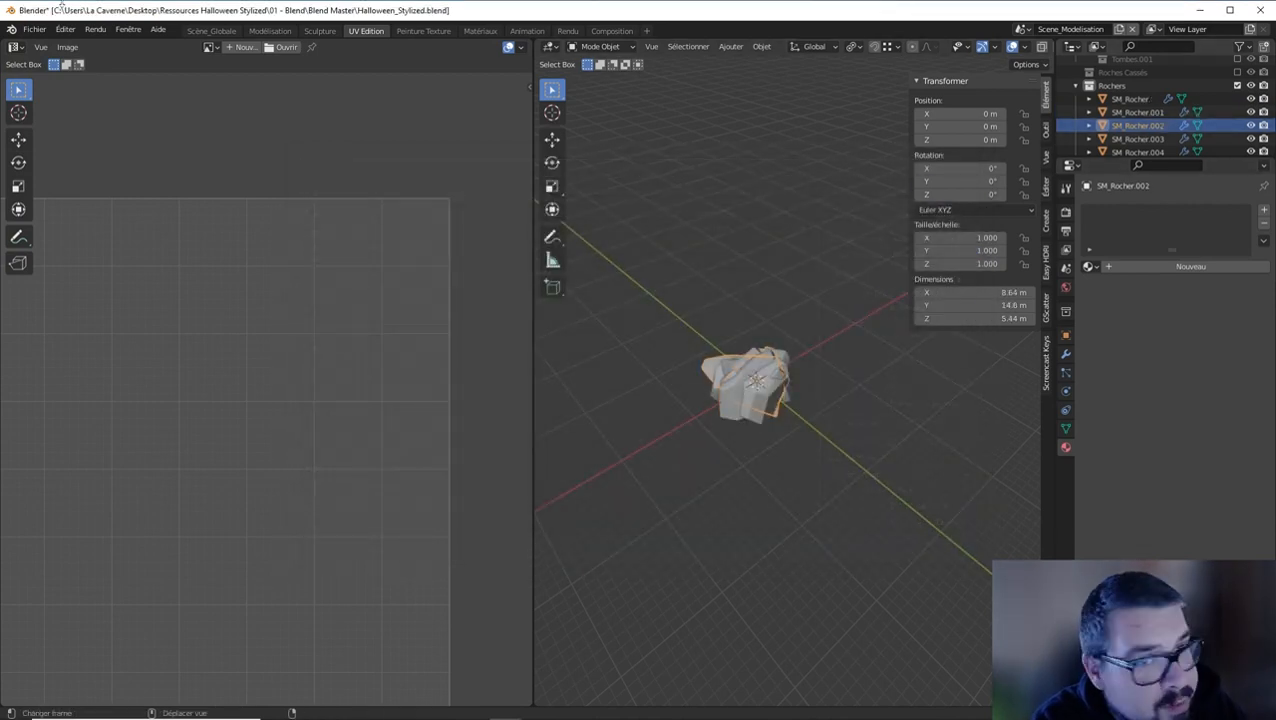
Export the SM_Rocher.002 rock to the UE folder as SM_Rocher2.fbx
click(34, 29)
mouse_move(88, 224)
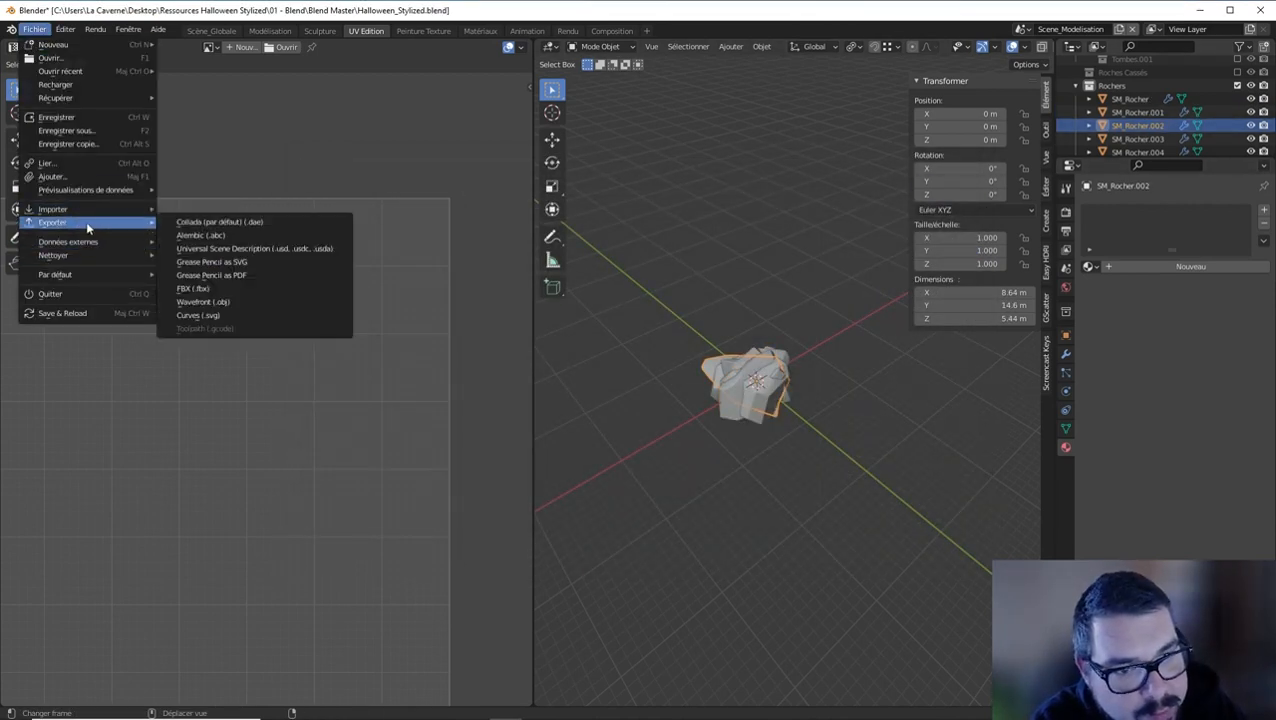
click(215, 284)
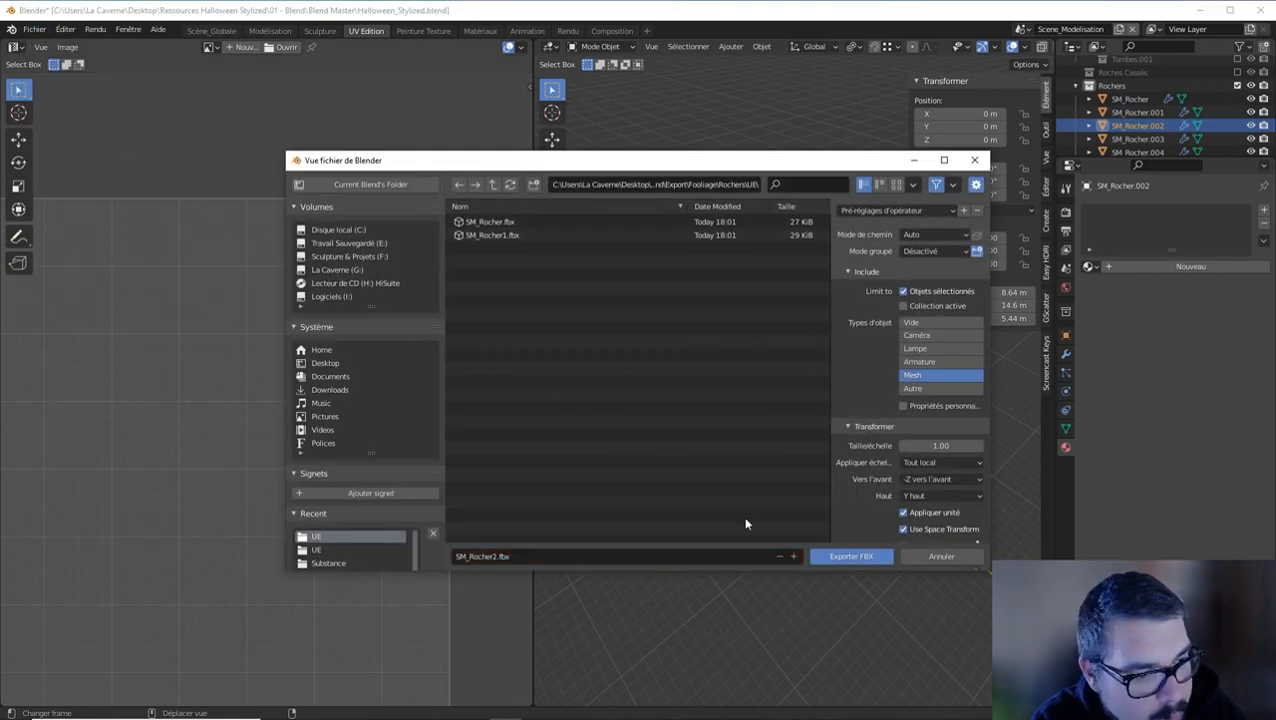
click(860, 559)
Export the SM_Rocher.003 rock to the UE folder as SM_Rocher3.fbx
click(1119, 140)
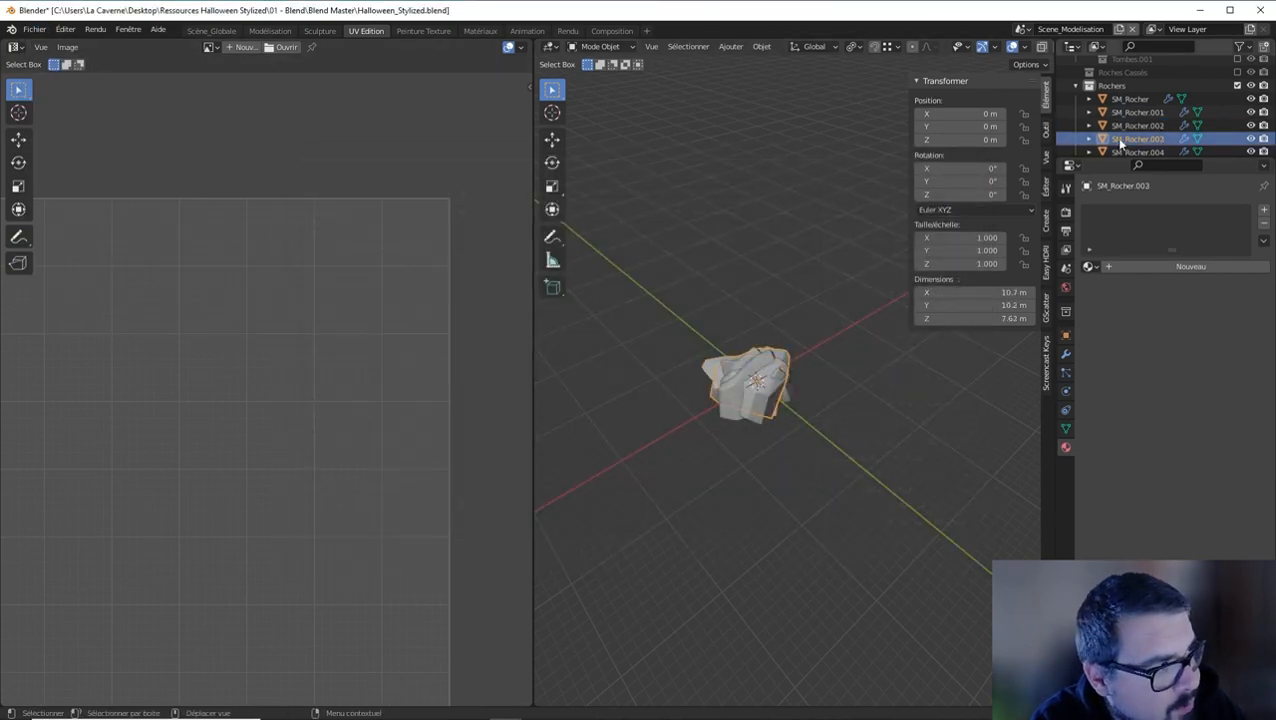
click(34, 29)
mouse_move(75, 222)
click(277, 296)
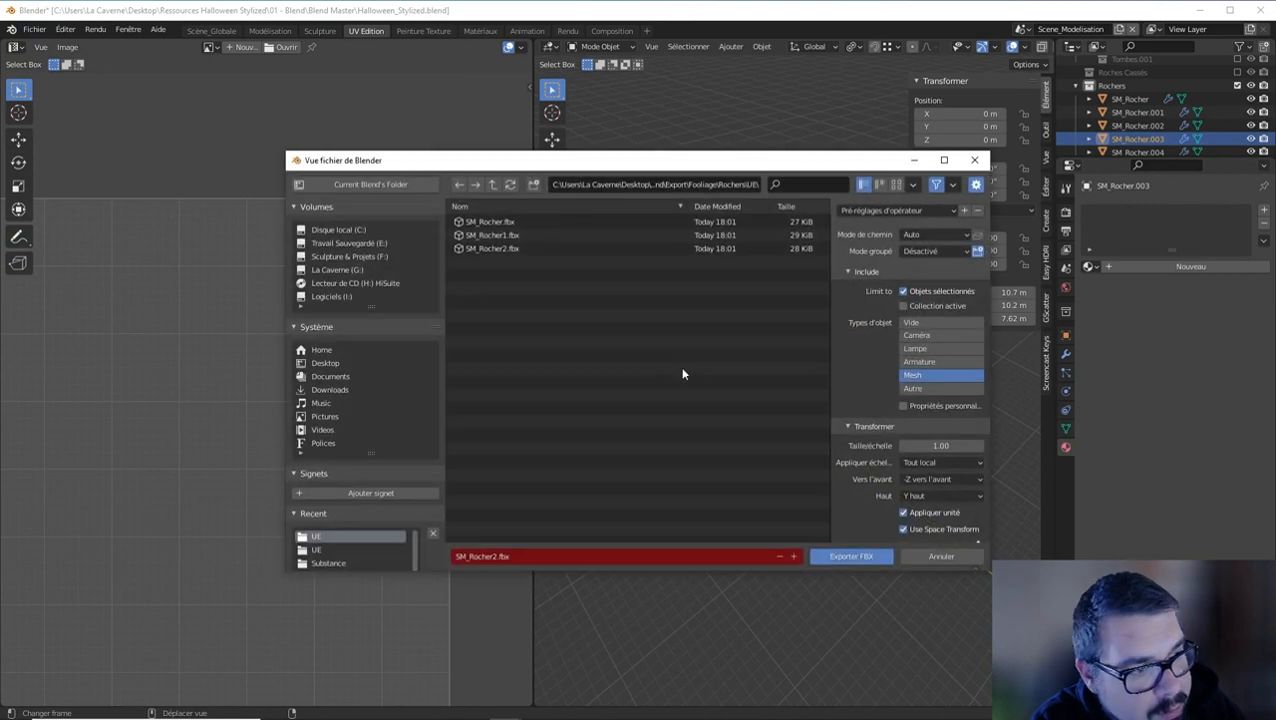
click(858, 556)
Export the SM_Rocher.004 rock to the UE folder as SM_Rocher4.fbx
scroll(1135, 130, down, 1)
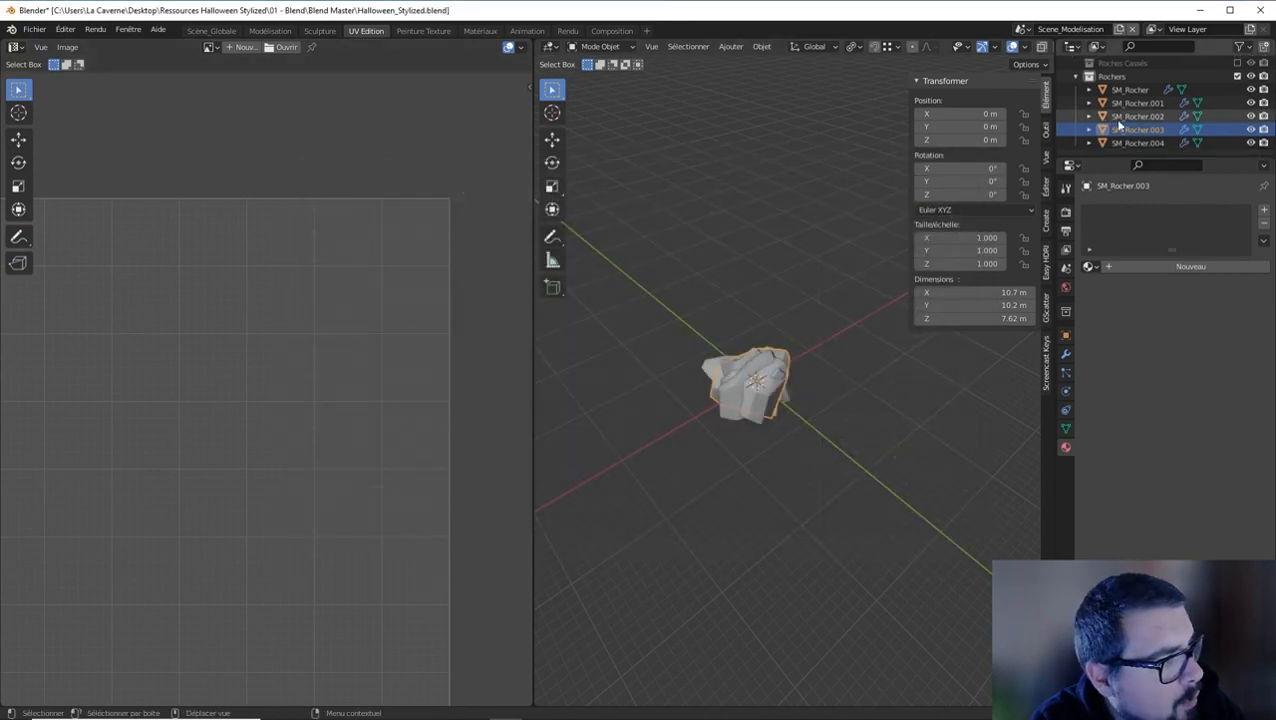
click(1136, 143)
click(35, 29)
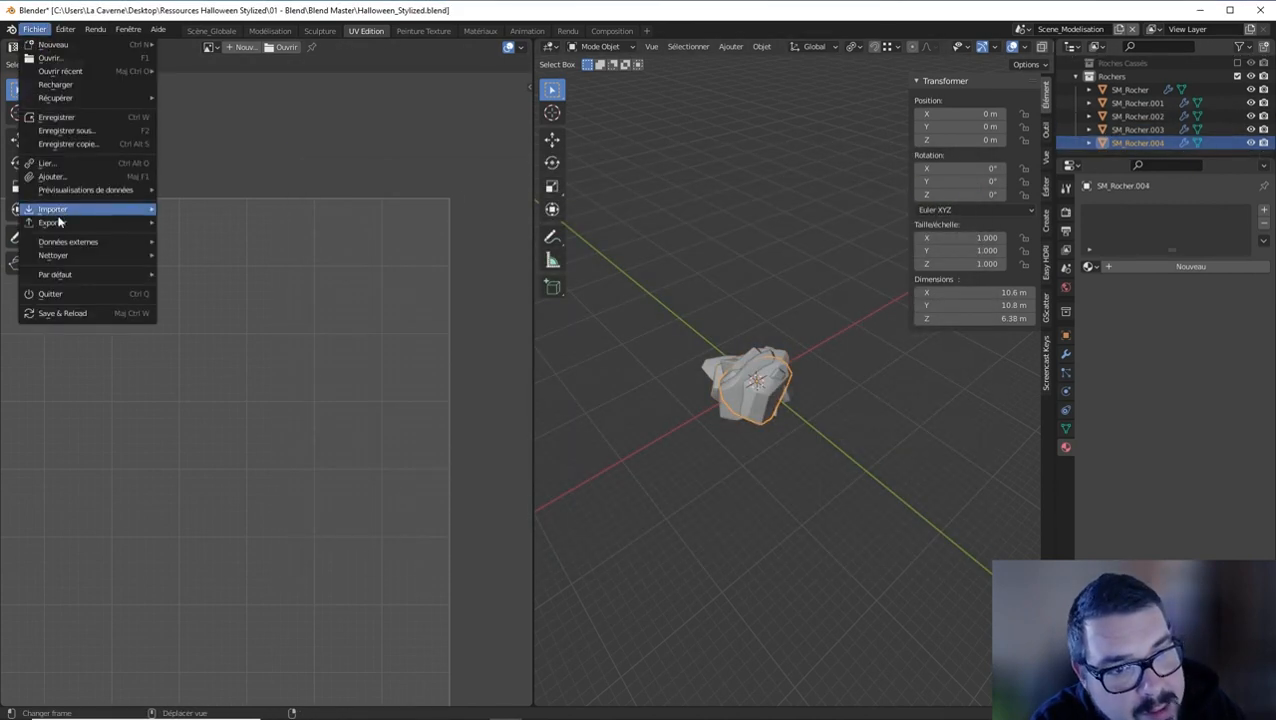
mouse_move(75, 222)
click(228, 292)
click(793, 556)
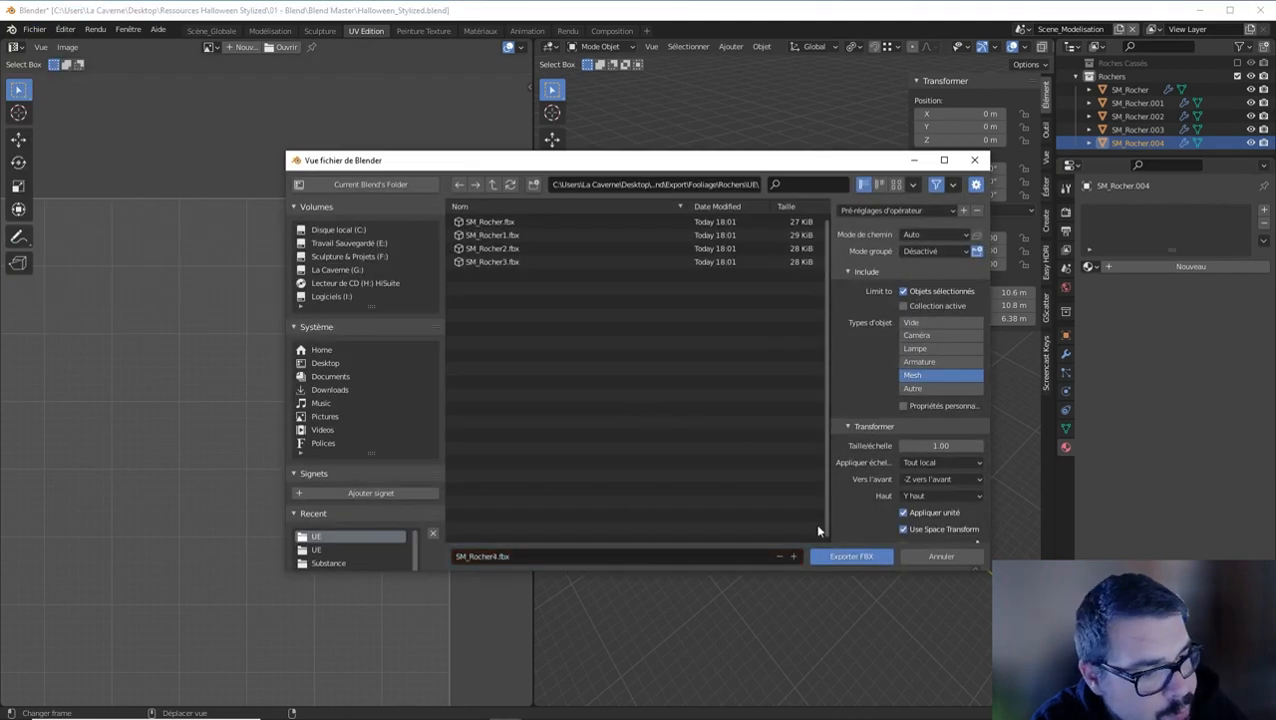
click(850, 558)
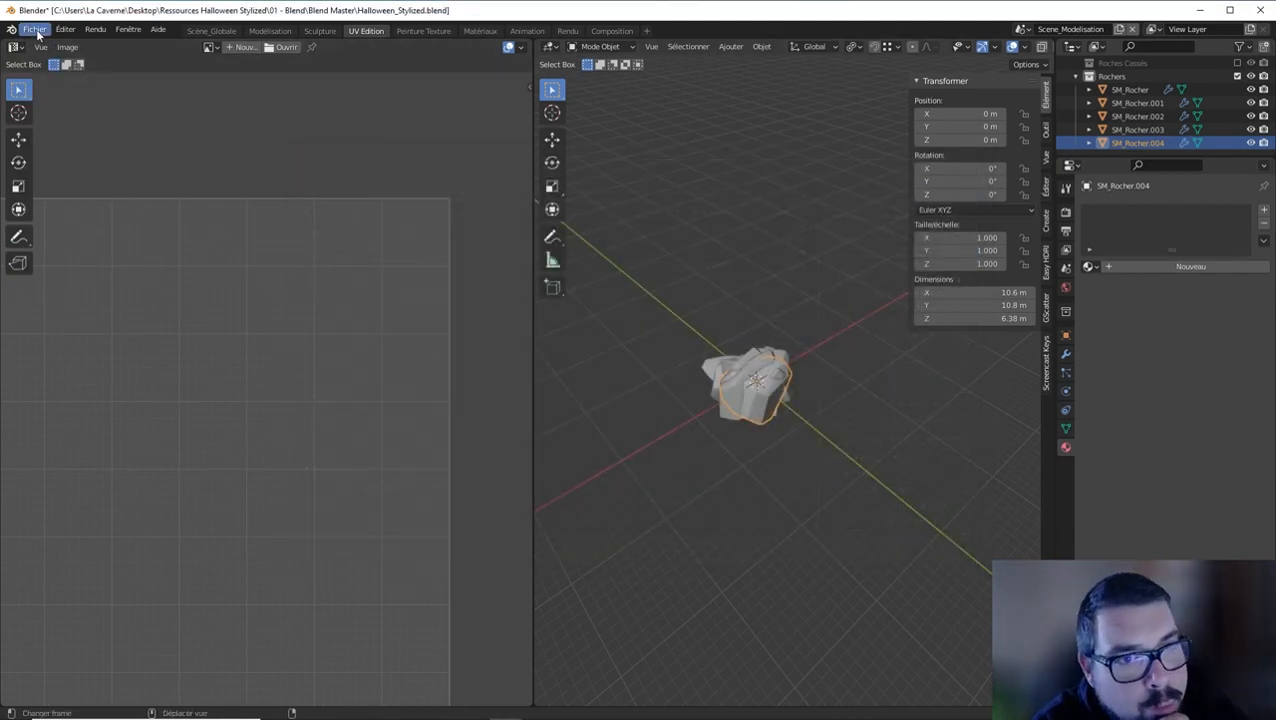
Exclude the Rochers collection from the view layer and save the Blender file
click(1237, 77)
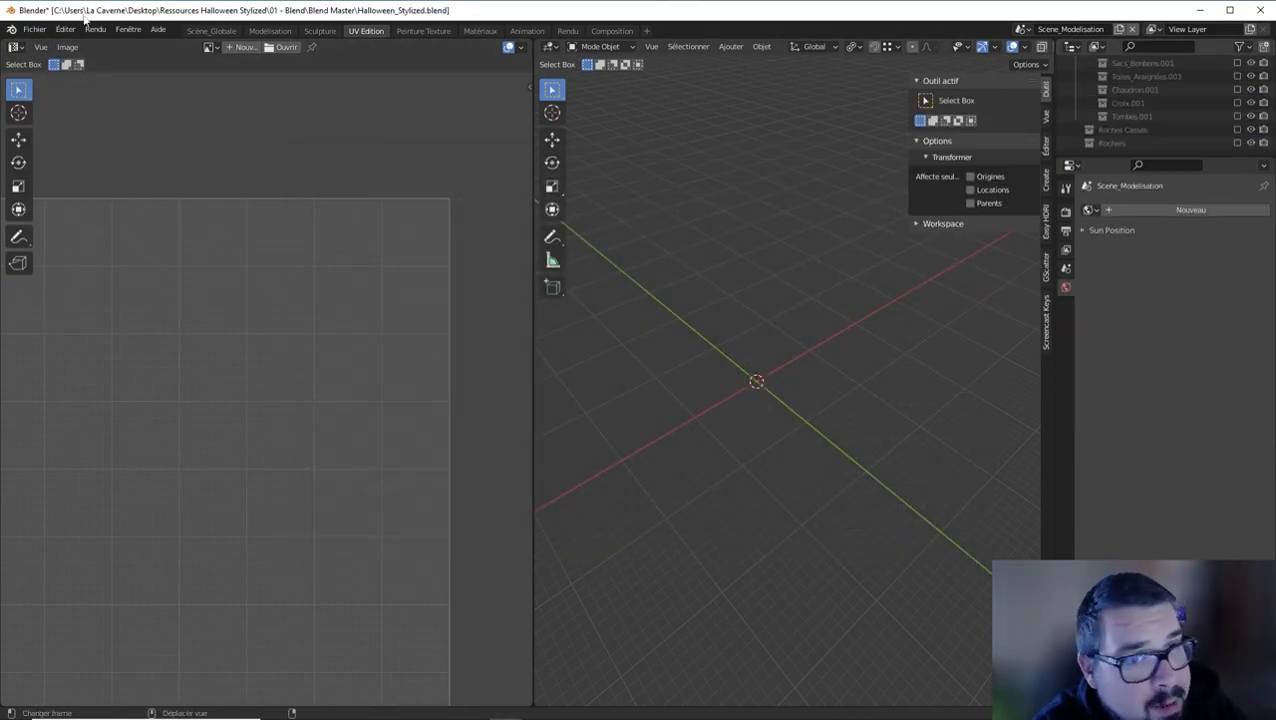
click(37, 30)
click(62, 117)
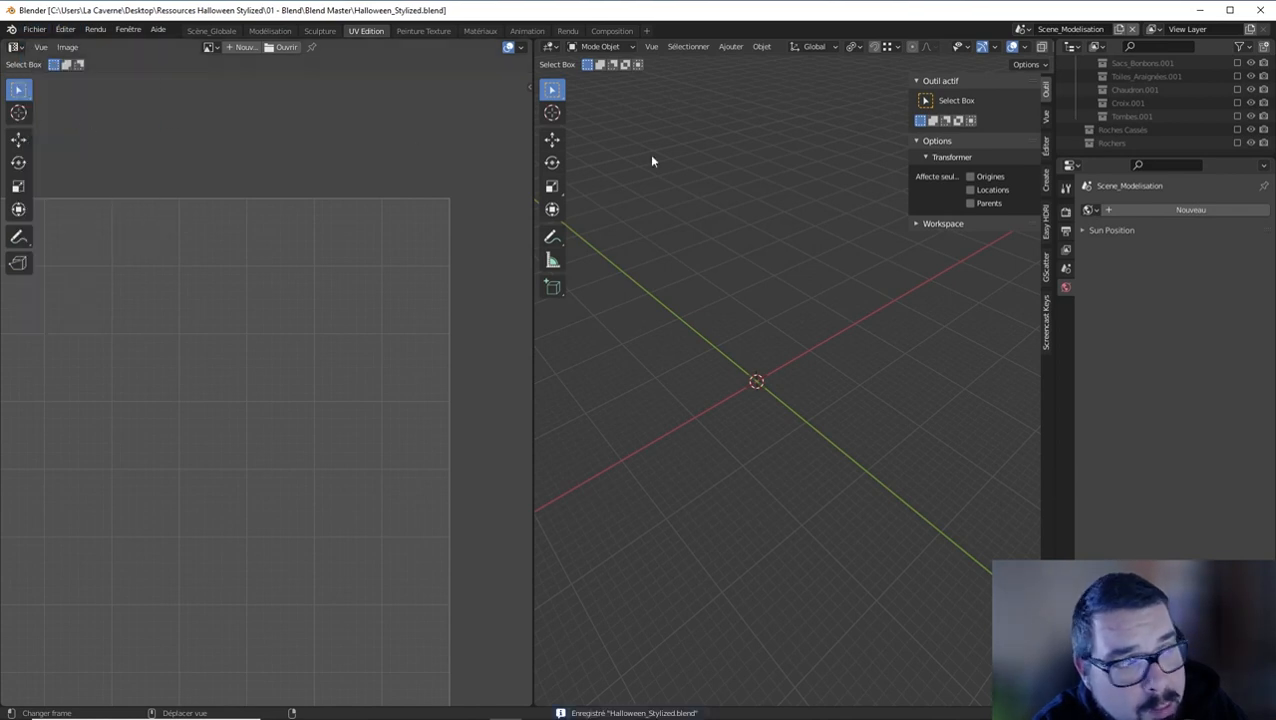
Look through the asset collections in the scene hierarchy, from Rochers up to Assets.001
scroll(1198, 118, up, 2)
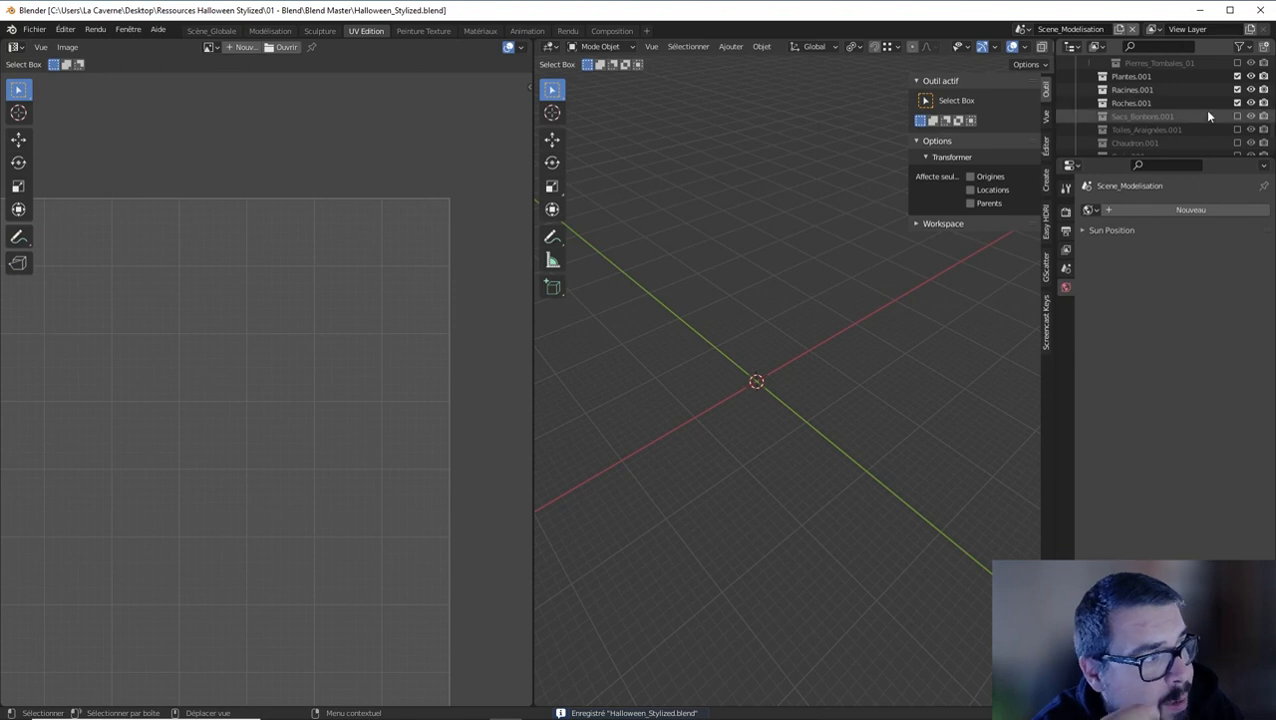
click(1148, 106)
scroll(1160, 132, down, 2)
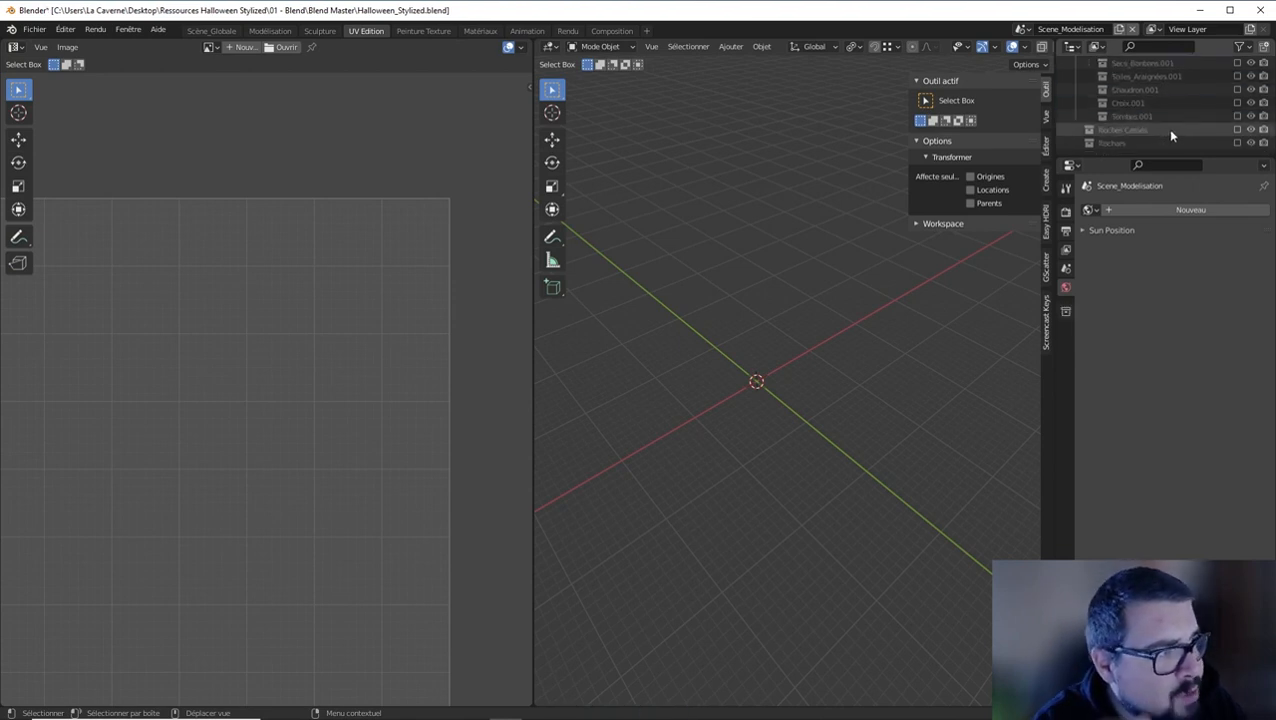
scroll(1166, 129, up, 3)
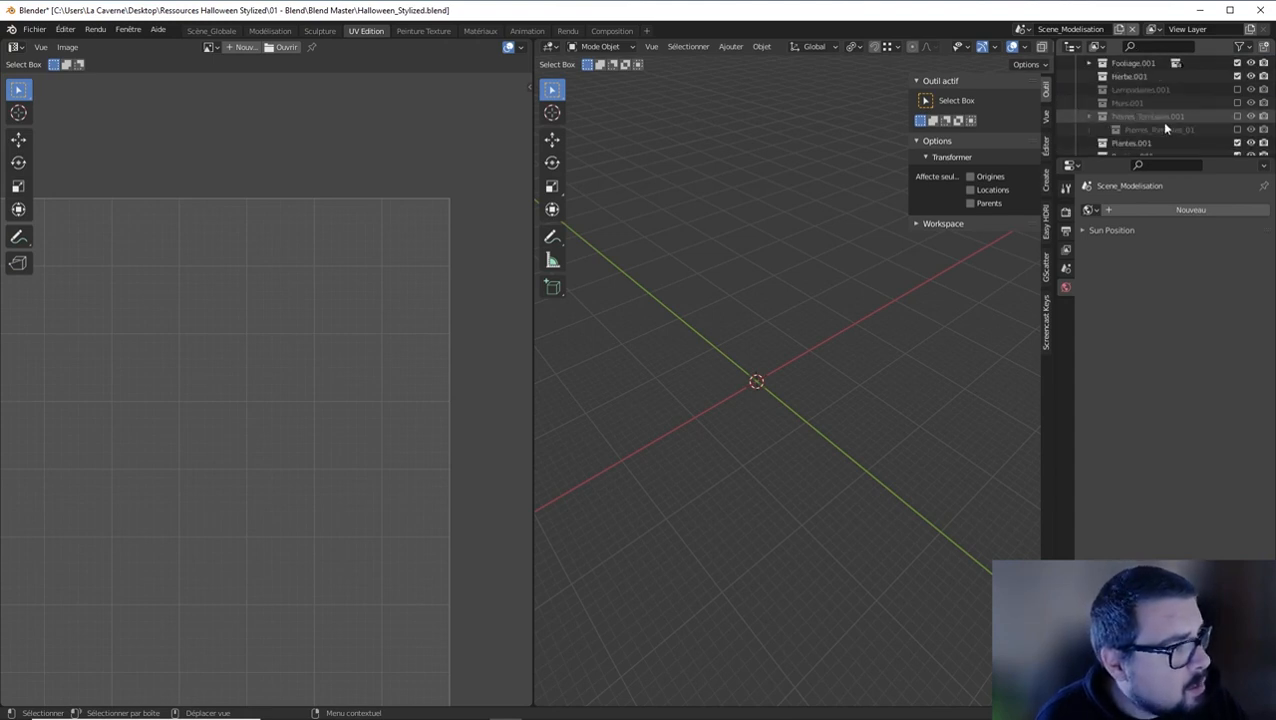
scroll(1165, 128, up, 2)
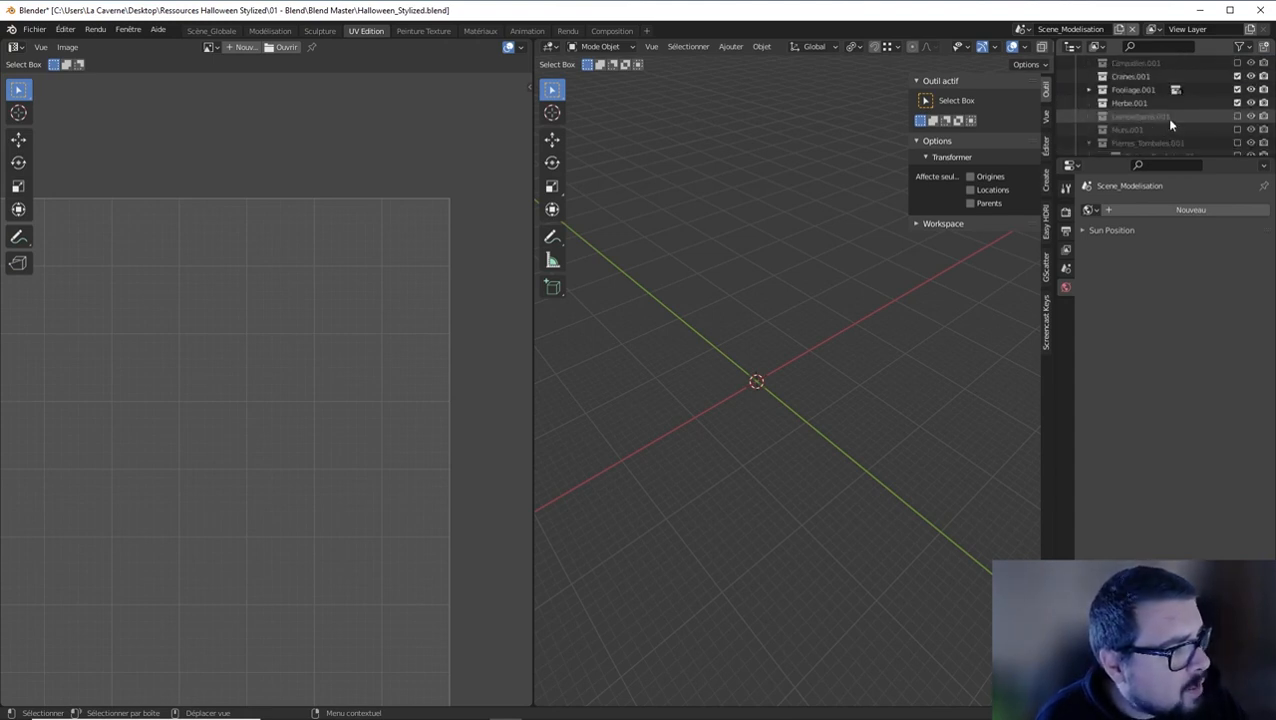
scroll(1175, 133, up, 2)
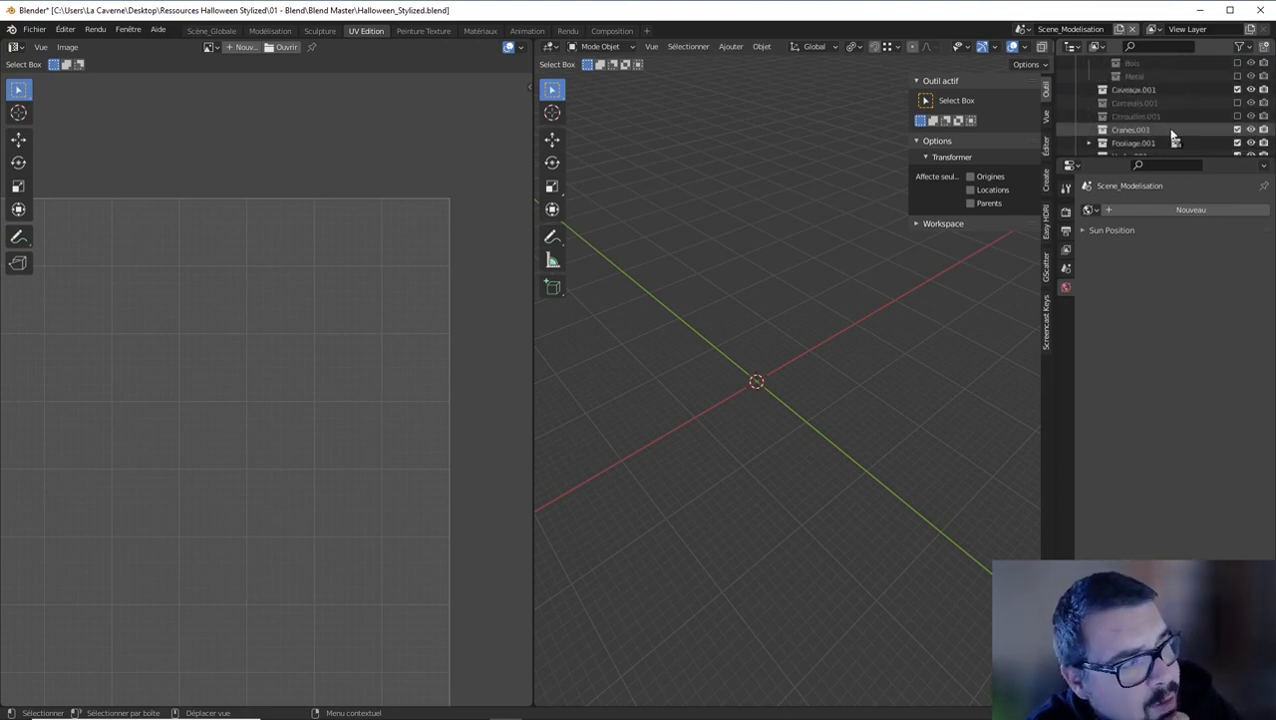
scroll(1174, 133, up, 3)
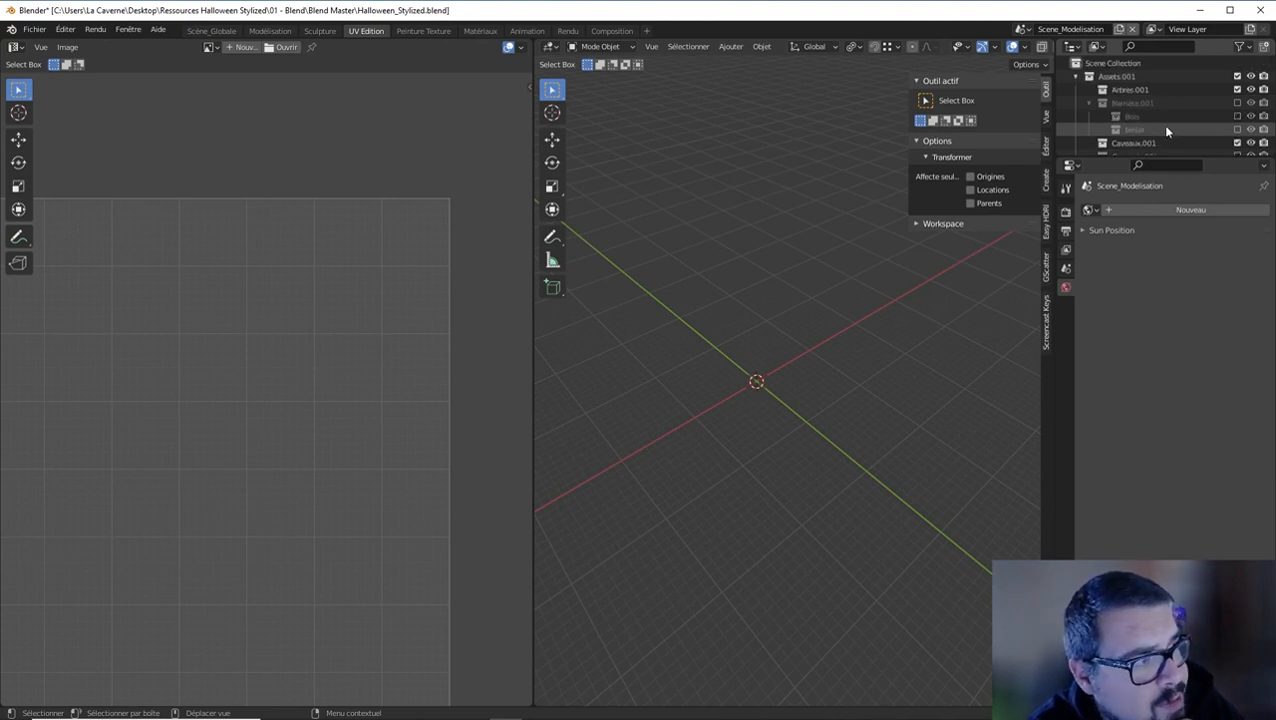